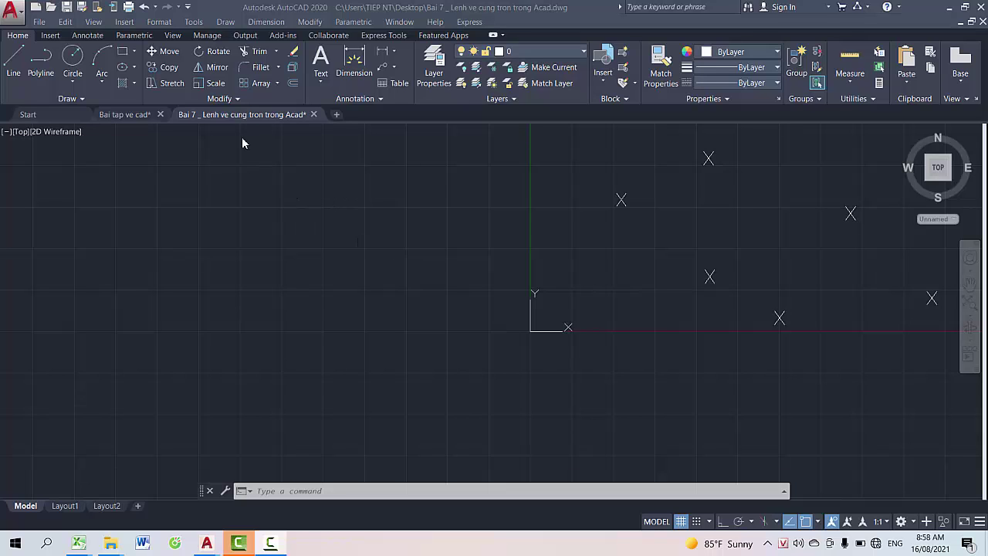
Open the Draw menu's Arc options, then close the menu.
click(226, 23)
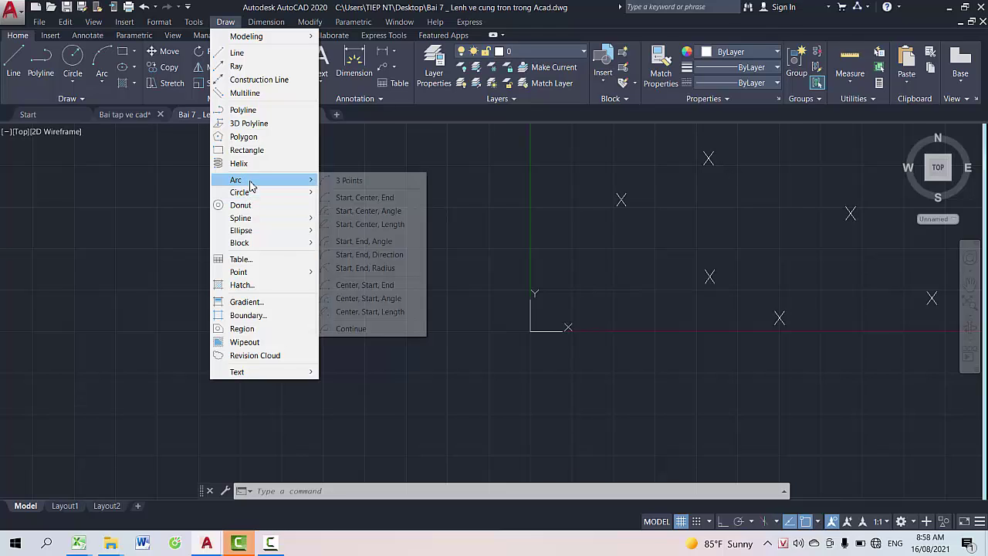
mouse_move(255, 180)
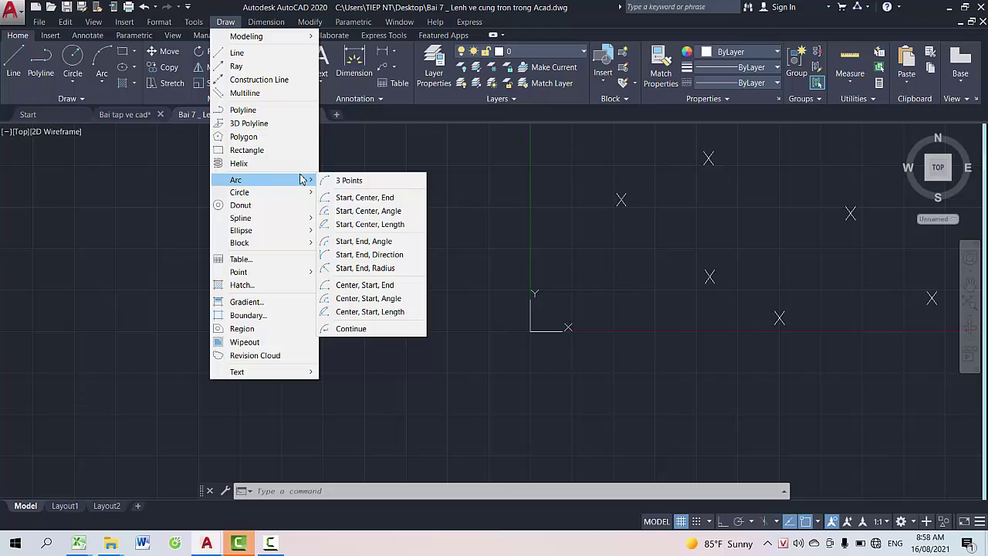
key(Escape)
key(Escape)
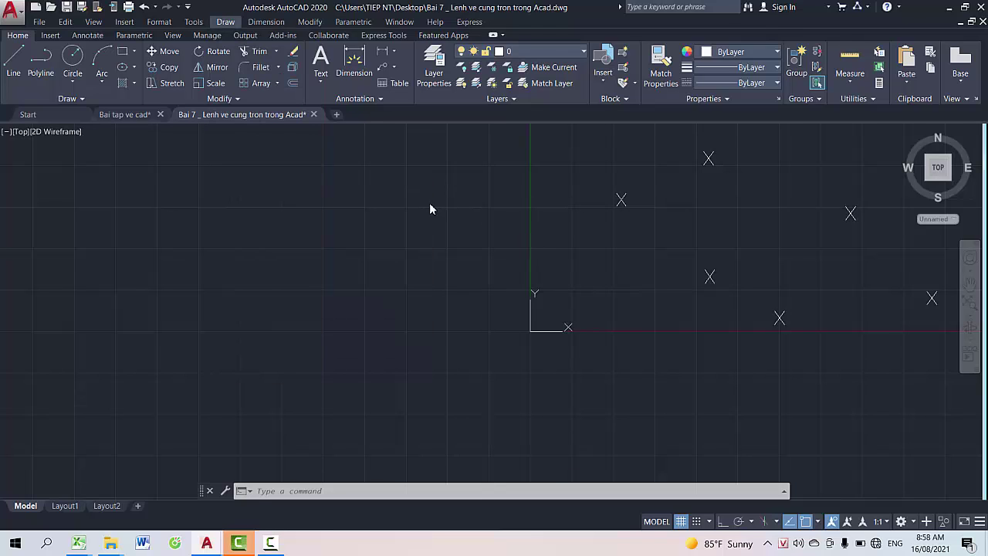
click(394, 218)
key(Escape)
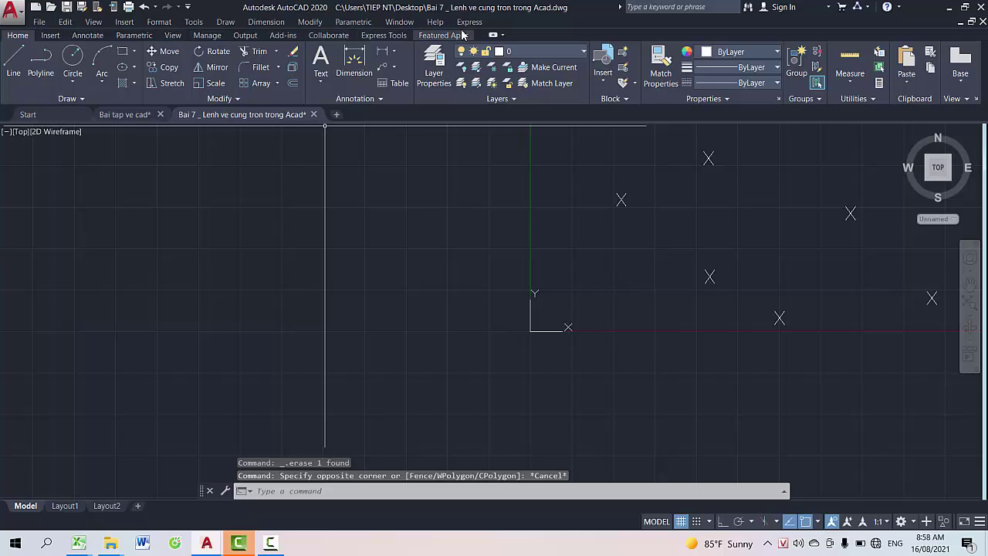
Hide and restore the classic menu bar, then expand Draw > Arc again.
click(187, 7)
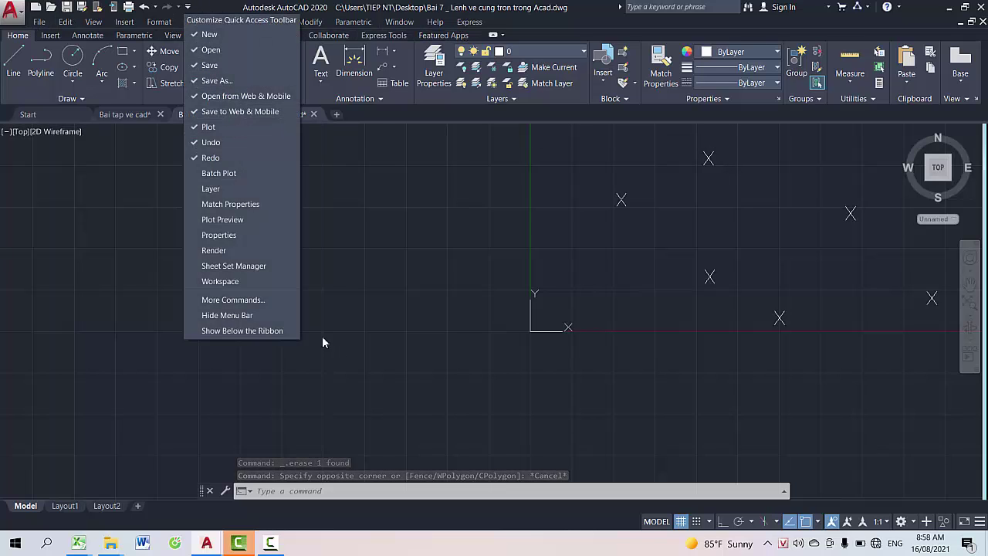
click(265, 314)
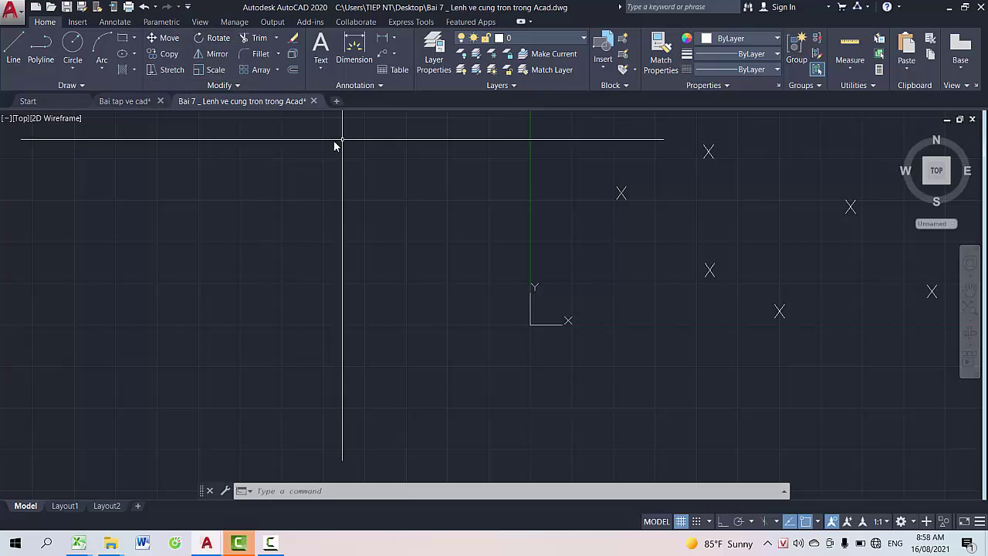
click(188, 7)
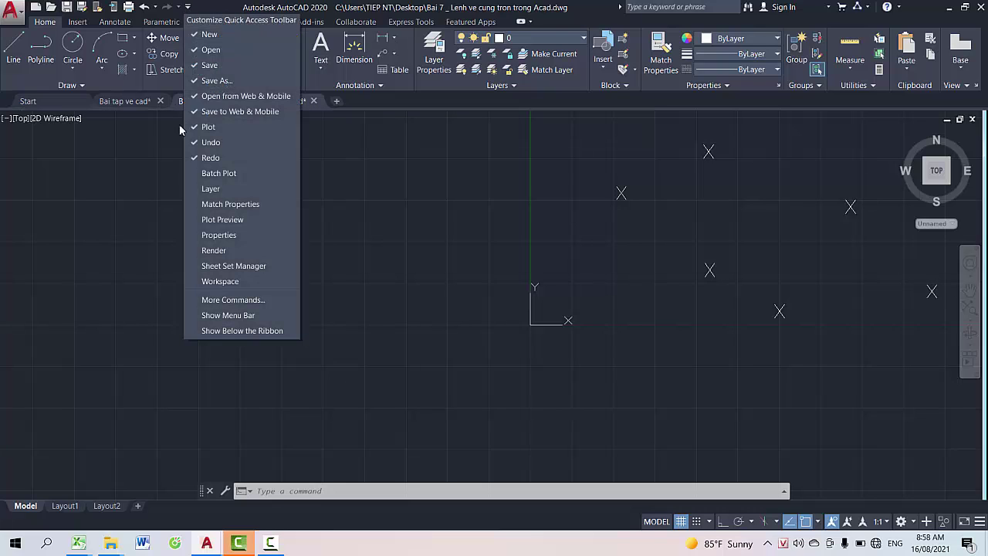
click(237, 315)
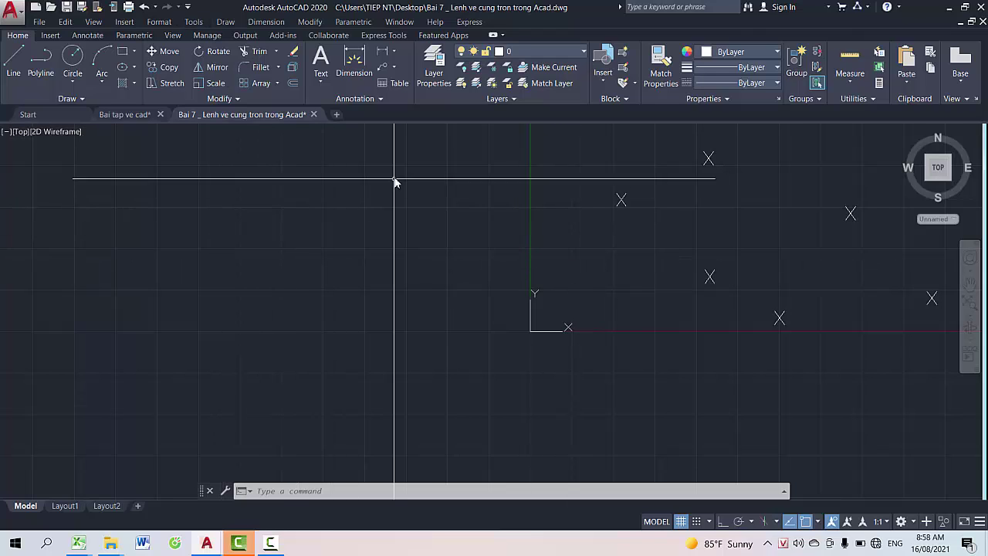
click(226, 21)
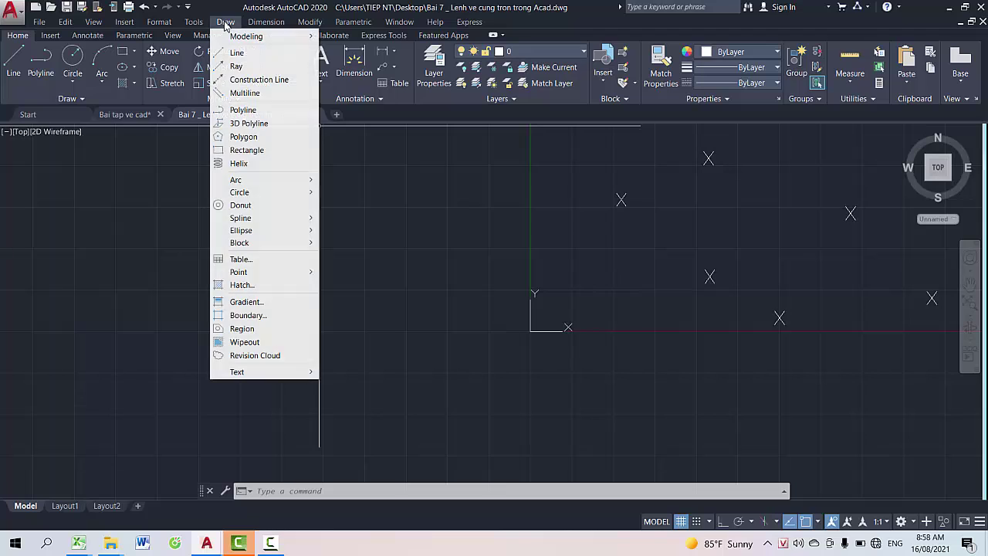
mouse_move(235, 180)
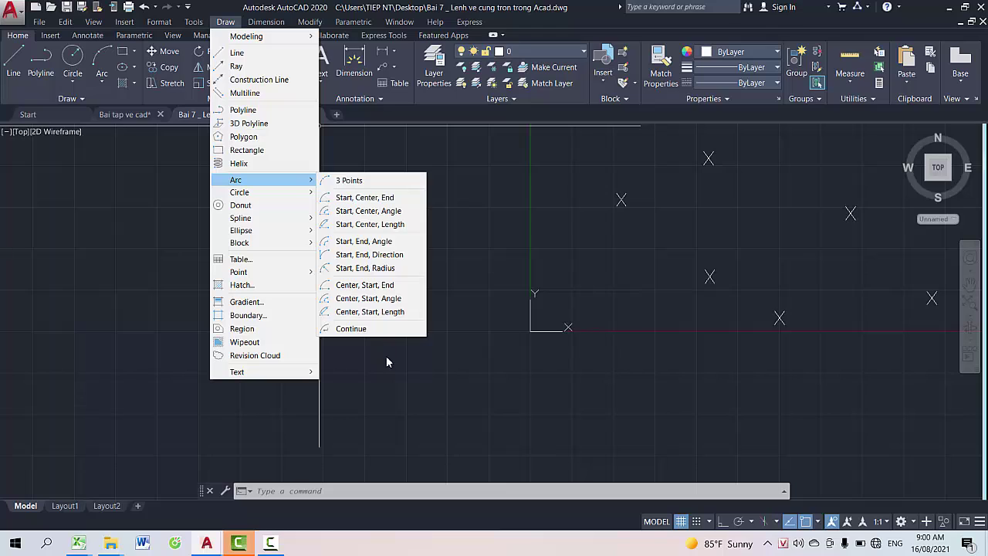
Close the Draw menu, review the ribbon Arc dropdown methods, then dismiss the dropdown.
key(Escape)
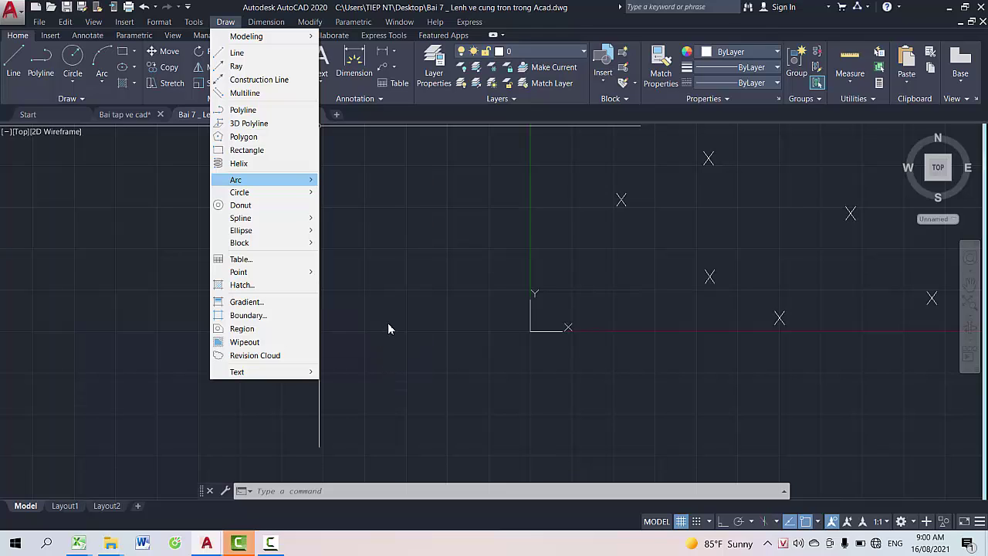
key(Escape)
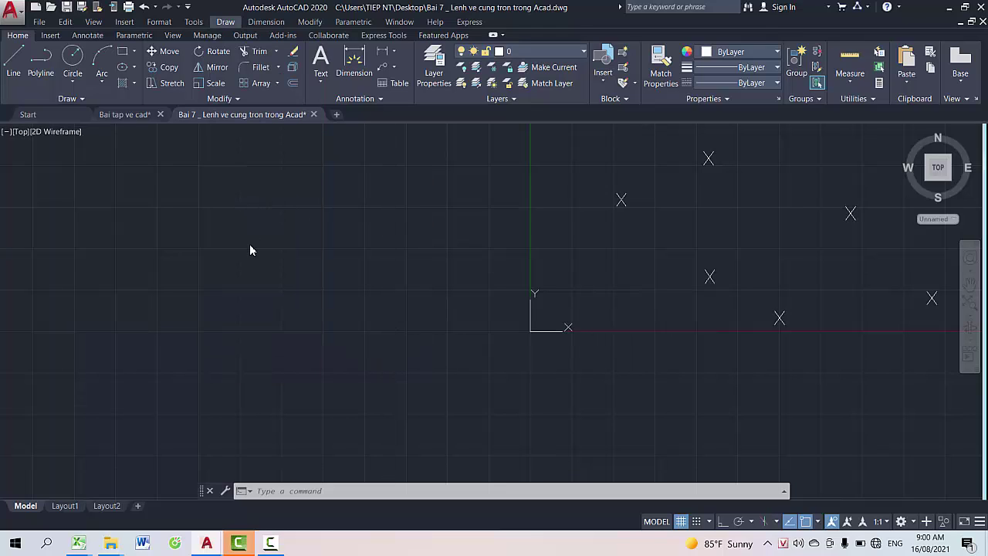
click(249, 244)
key(Escape)
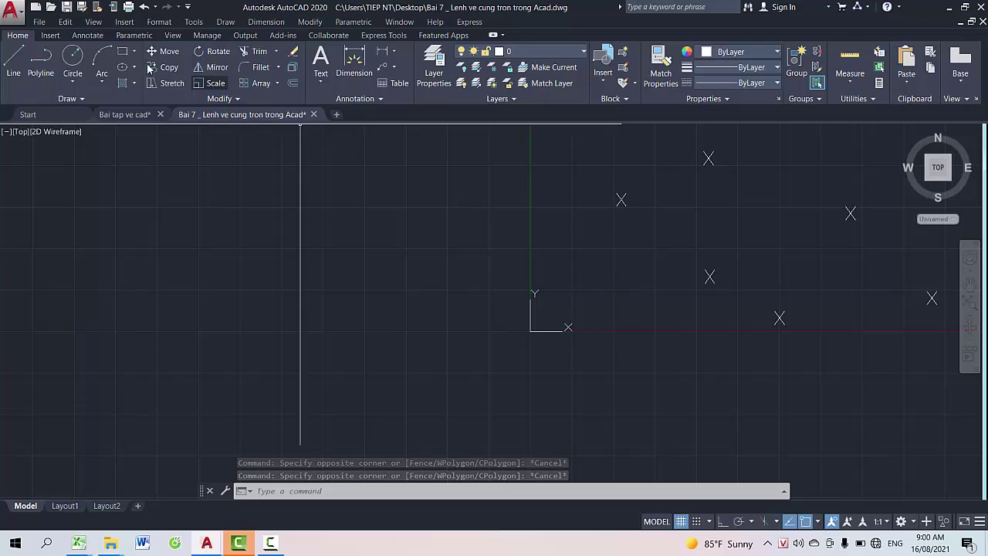
click(100, 85)
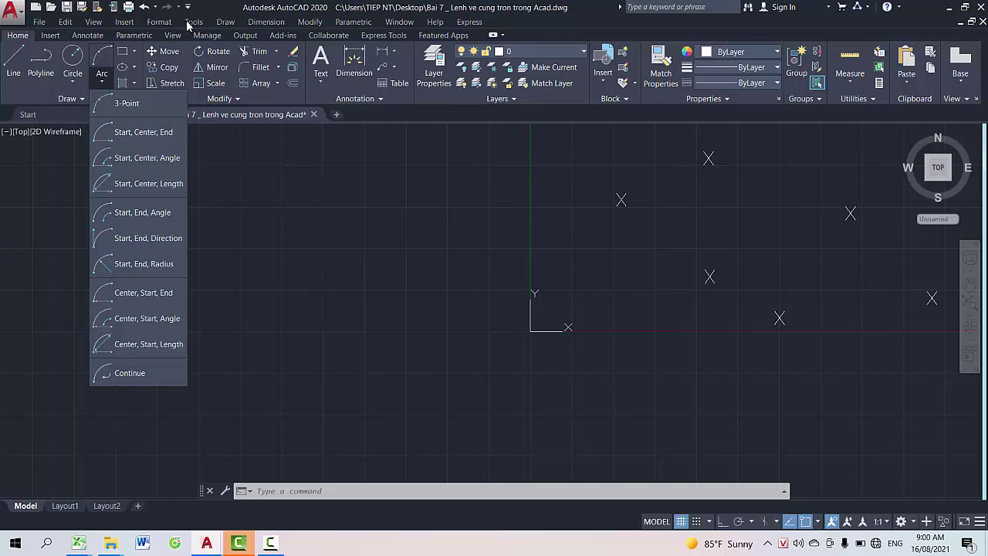
click(342, 273)
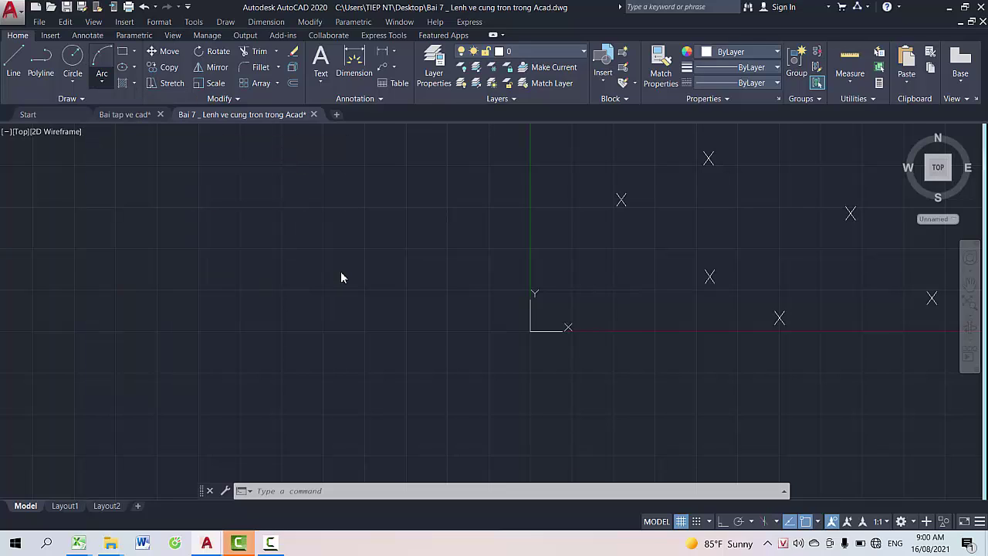
click(332, 492)
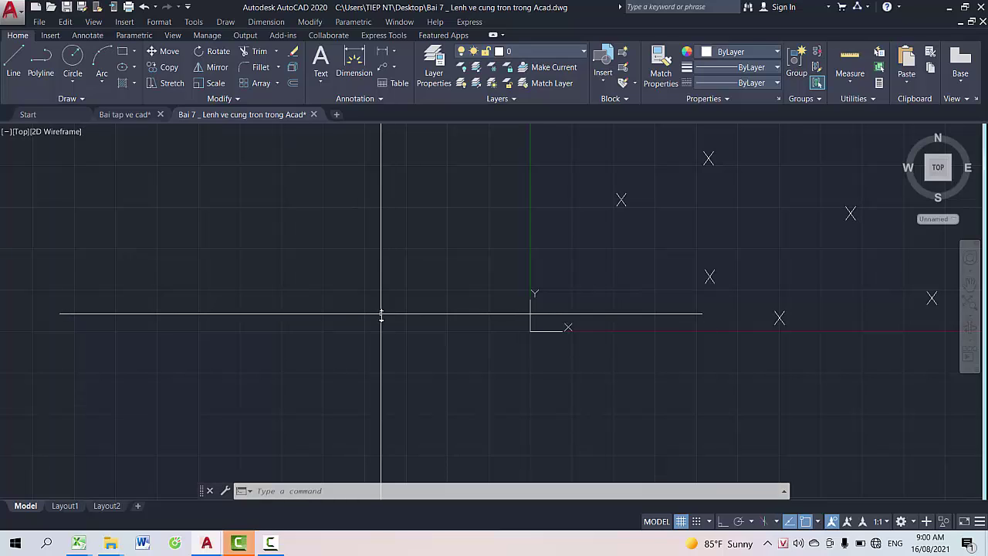
text(A)
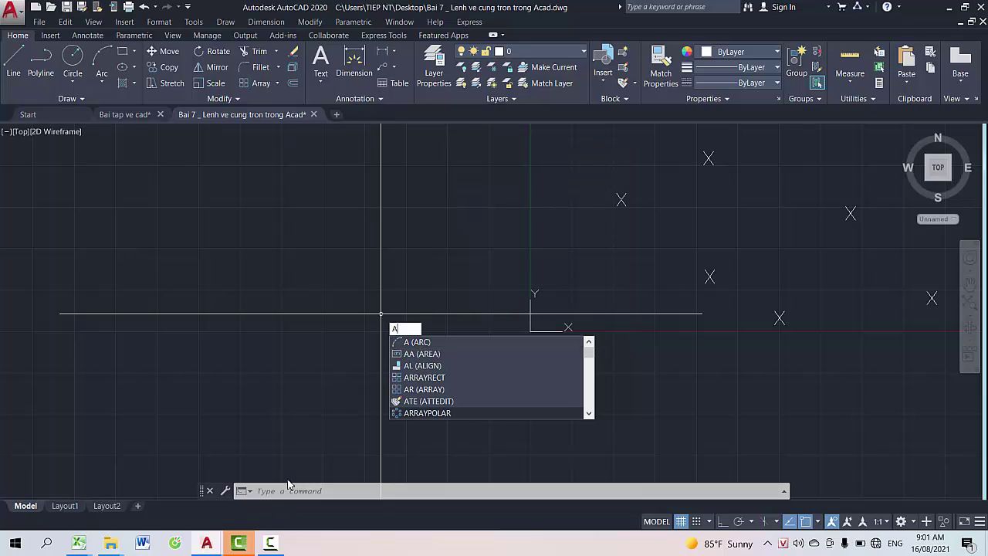
key(Return)
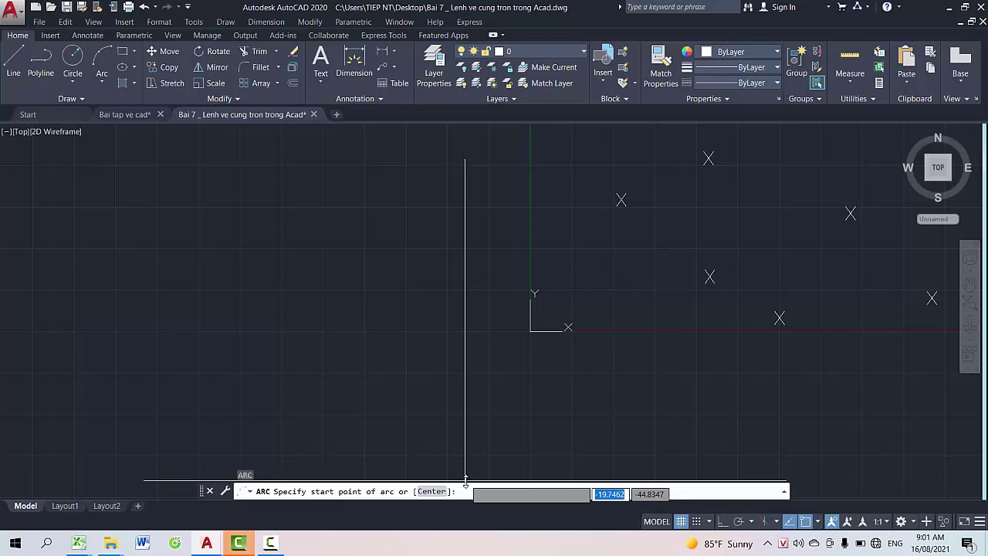
key(Escape)
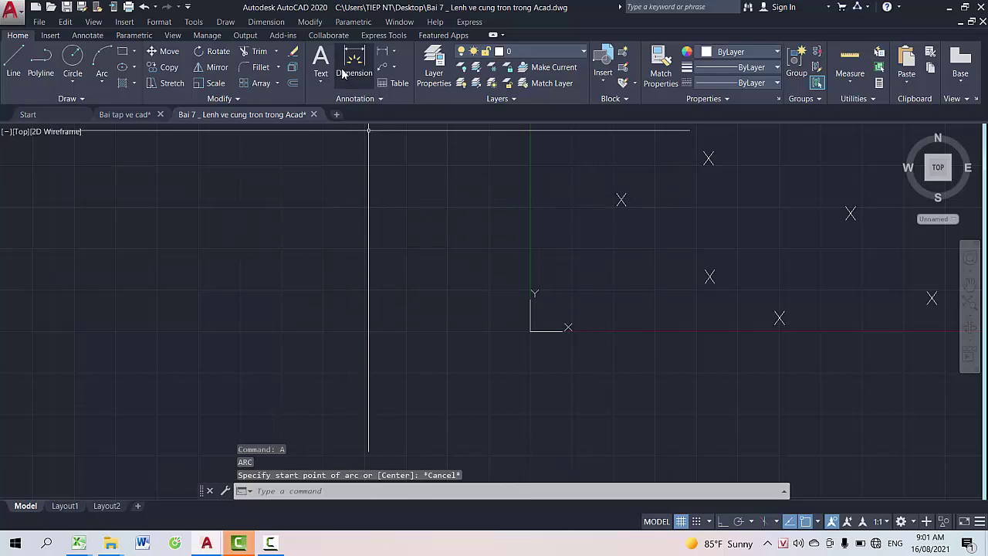
click(226, 23)
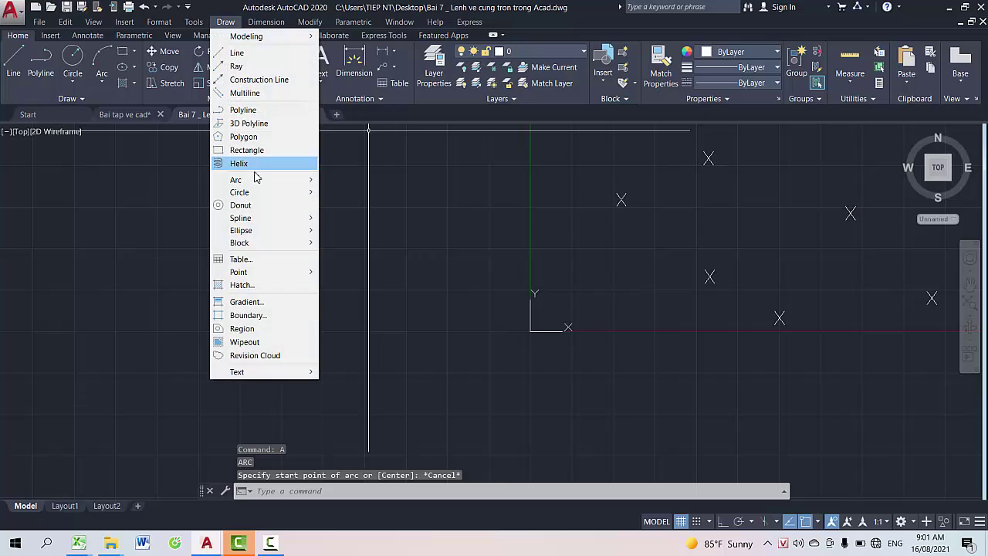
mouse_move(236, 179)
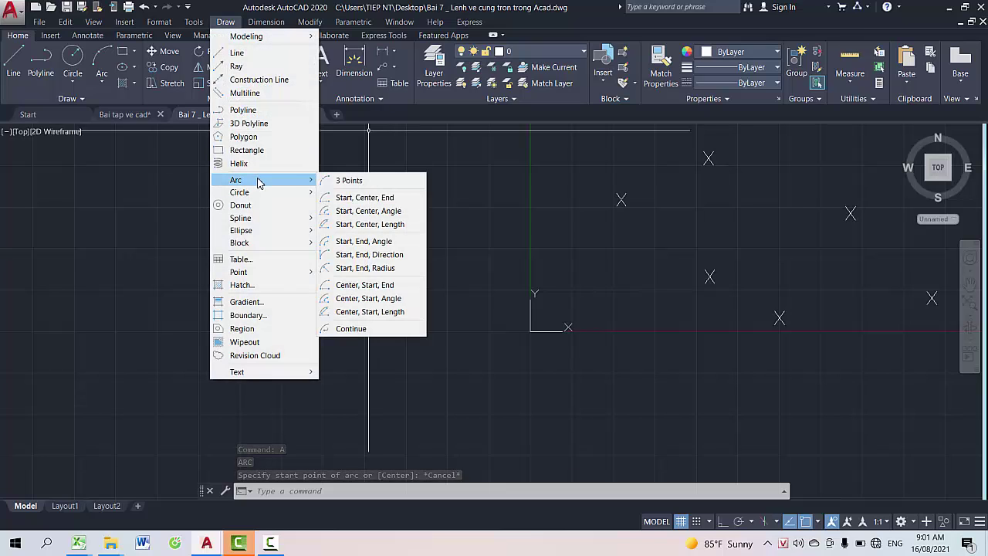
Try a three-point arc, then cancel the stray arc command.
click(374, 185)
click(374, 183)
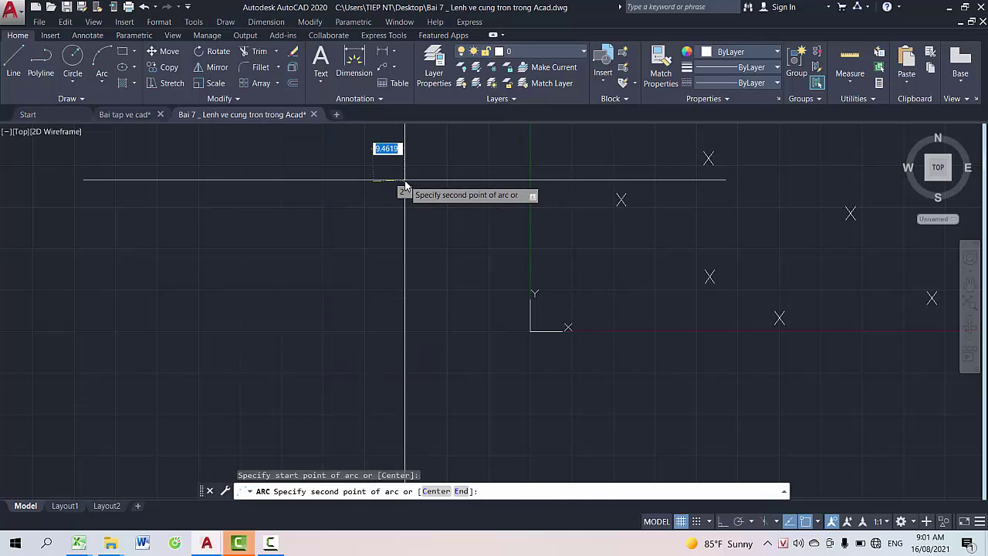
key(Escape)
key(Return)
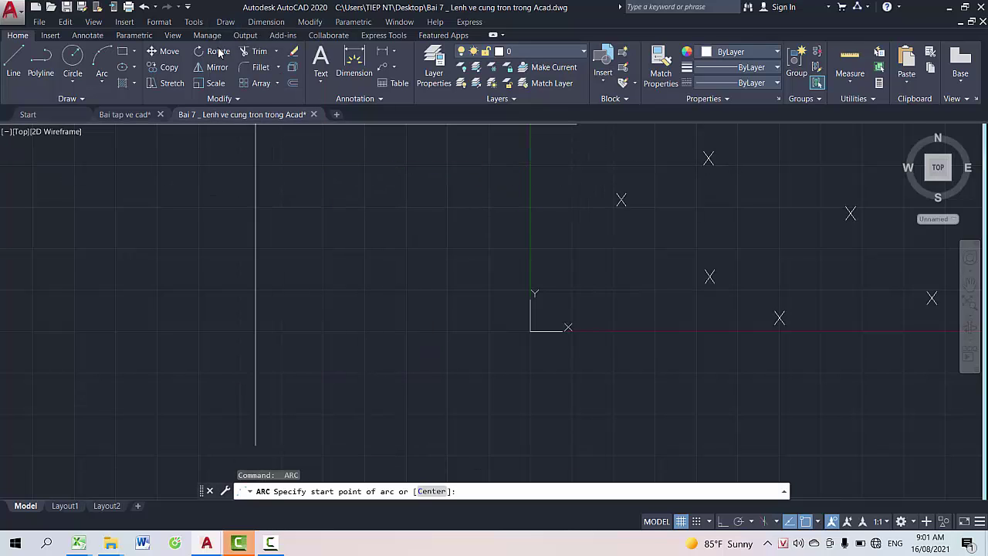
key(Escape)
Restart Draw > Arc > 3 Points and center the view on the X markers.
click(223, 22)
mouse_move(236, 180)
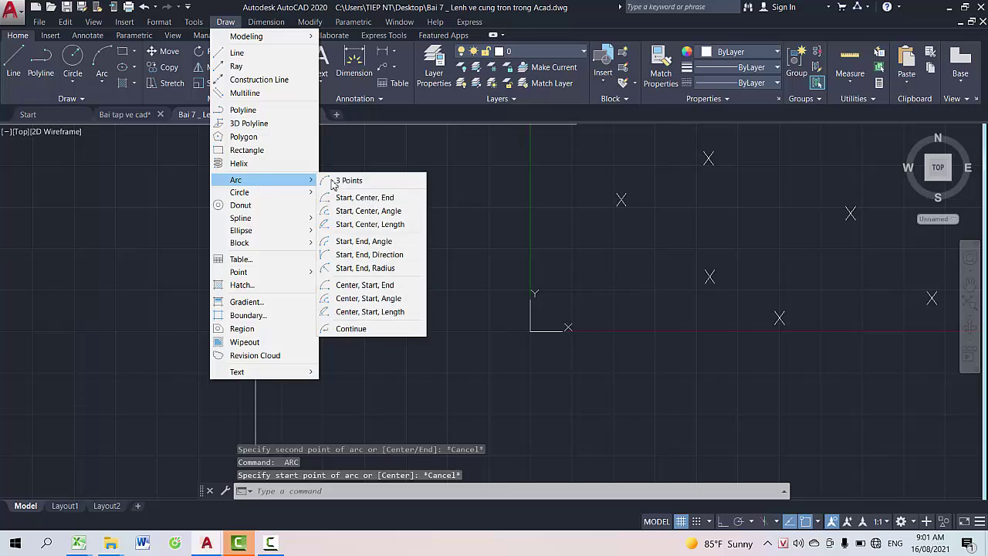
click(351, 182)
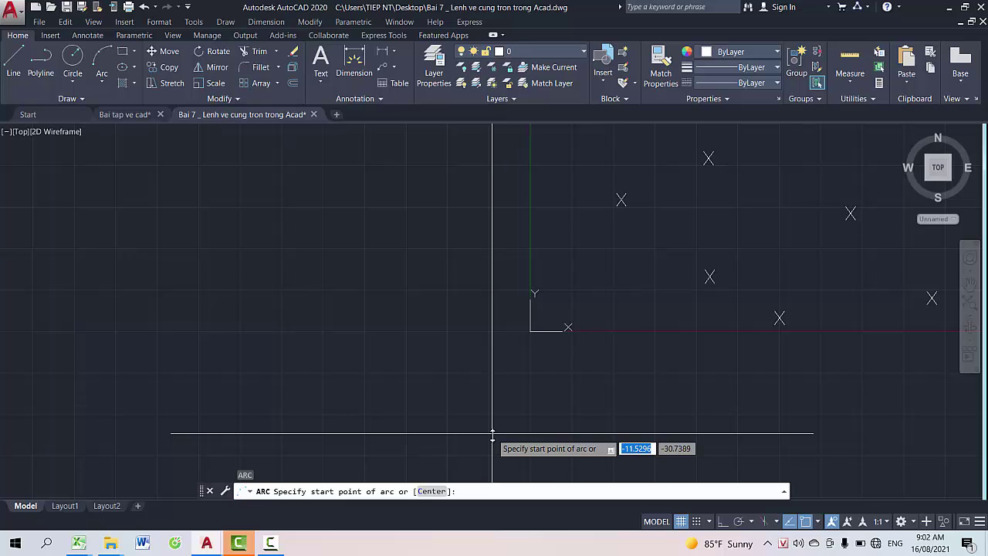
scroll(633, 201, up, 2)
middle_drag(633, 194, 363, 315)
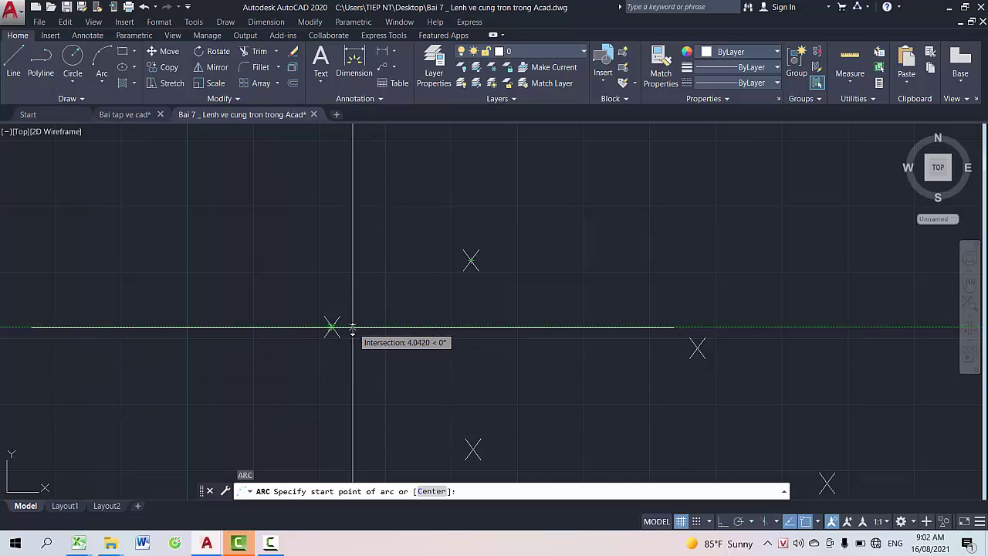
Arc from the left X marker through the top X, ending at the bottom X.
scroll(332, 328, up, 5)
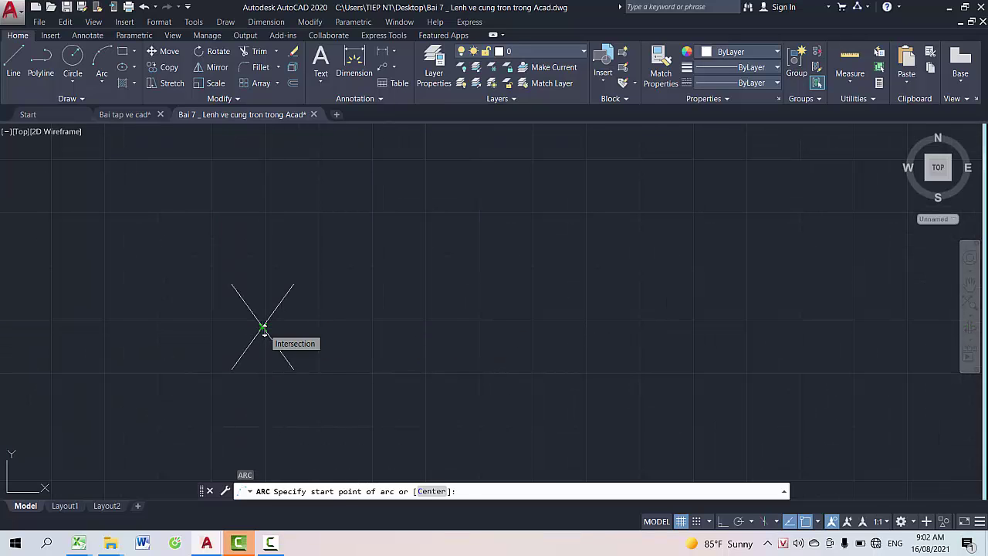
click(263, 328)
scroll(383, 269, down, 2)
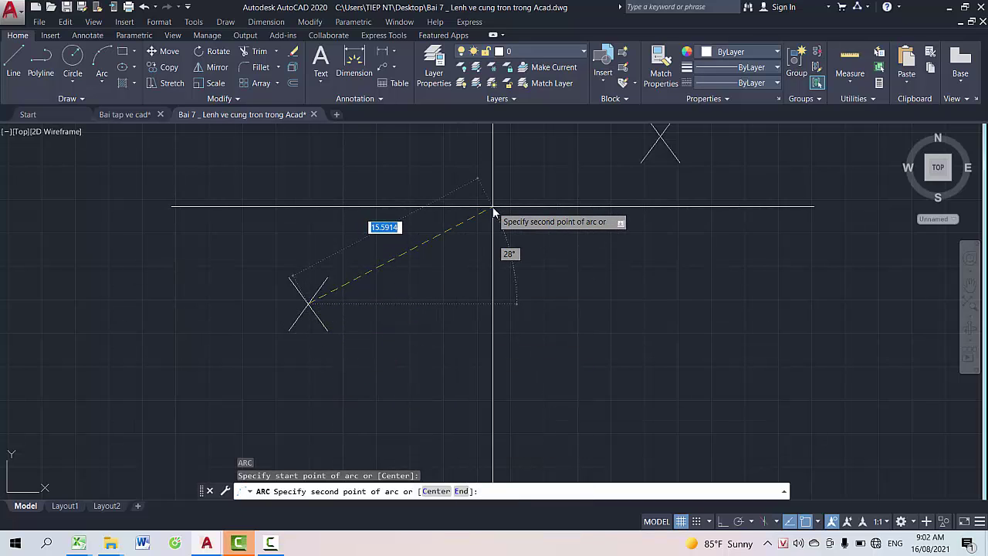
scroll(486, 210, down, 2)
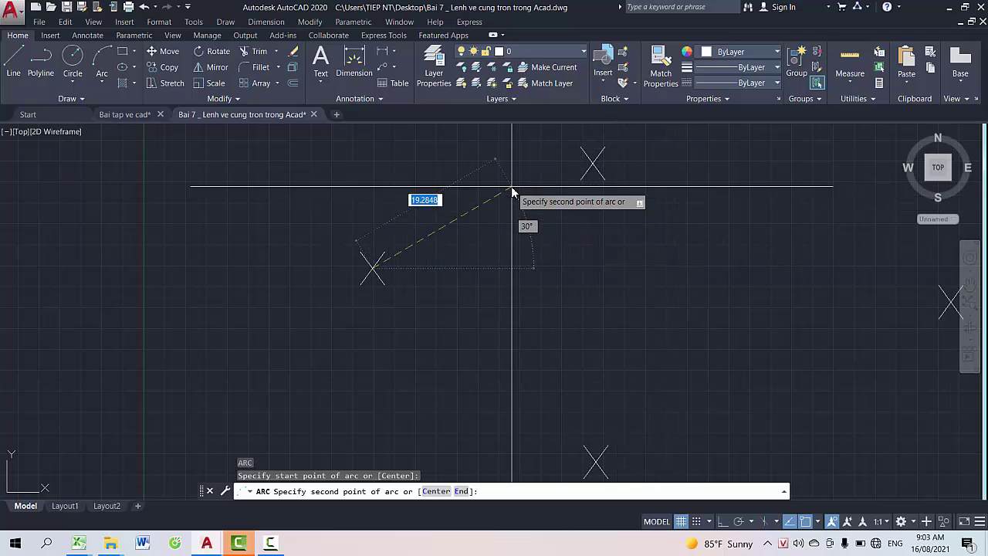
click(595, 165)
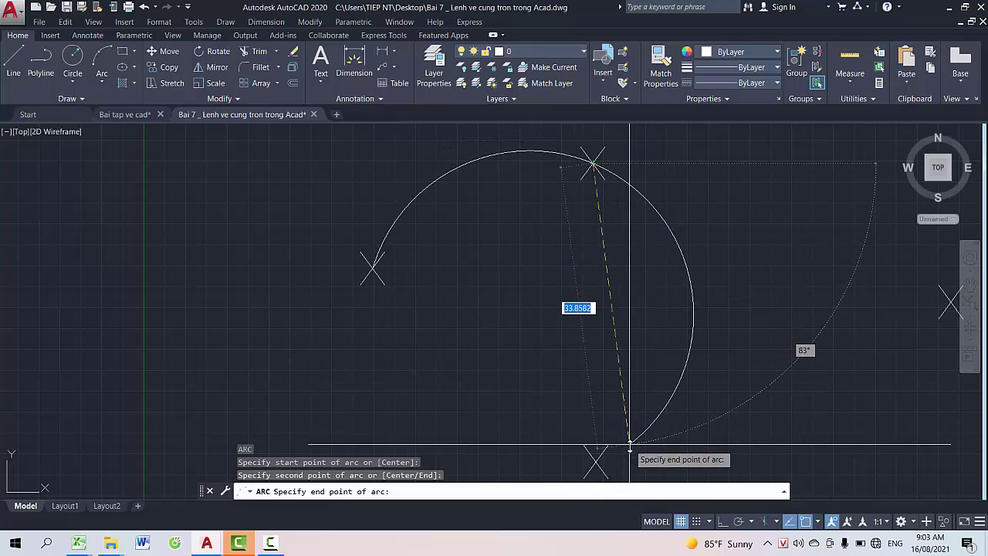
click(595, 460)
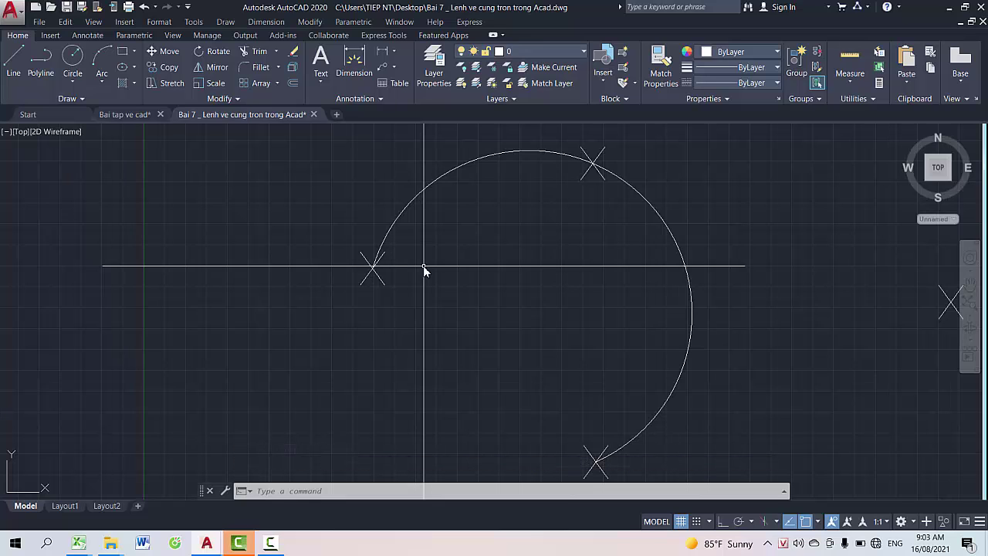
middle_drag(588, 260, 209, 232)
scroll(209, 232, down, 4)
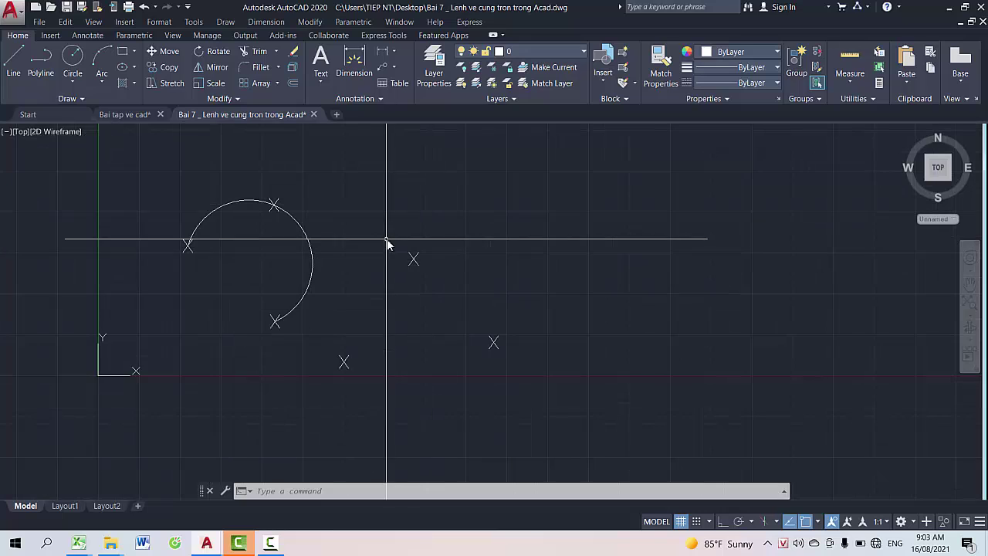
click(222, 22)
mouse_move(235, 179)
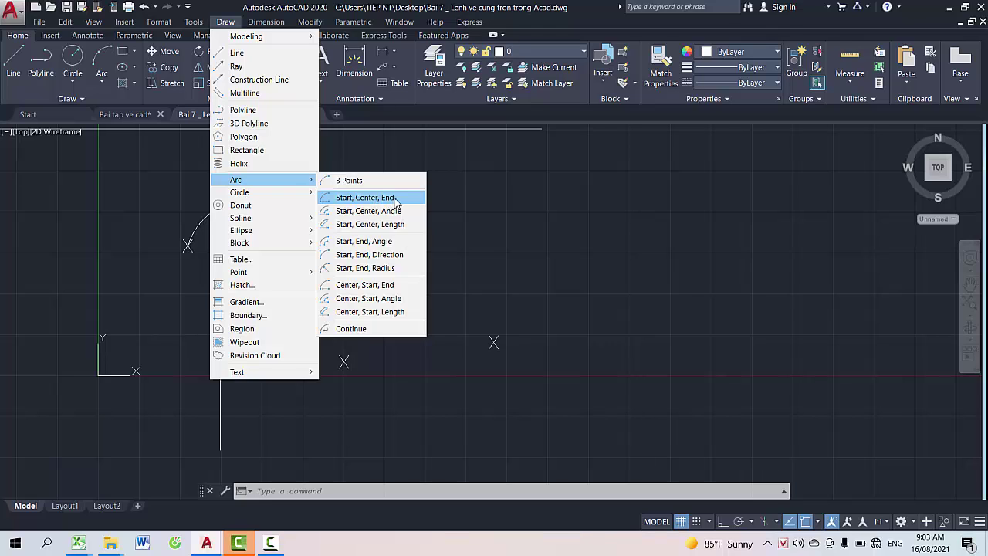
click(510, 295)
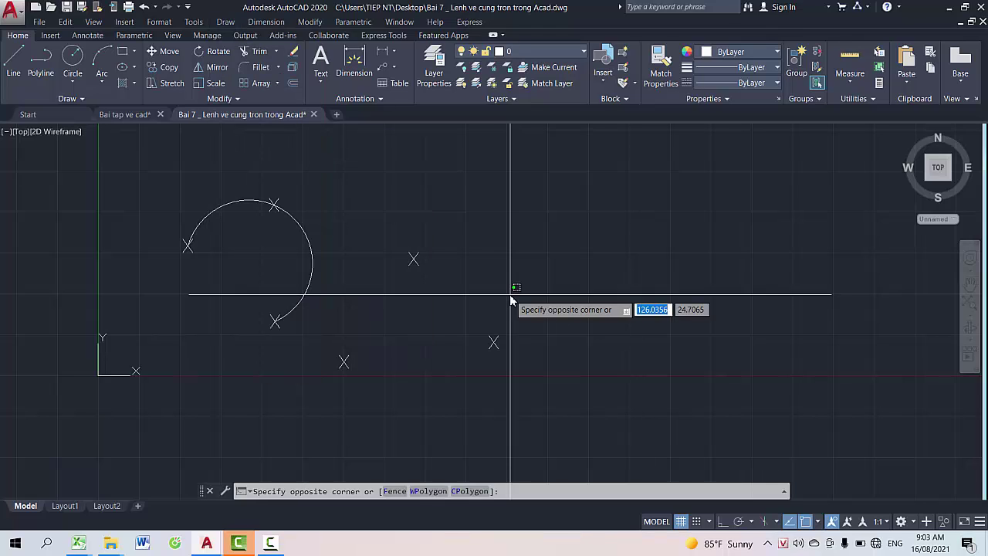
key(Escape)
scroll(334, 366, up, 2)
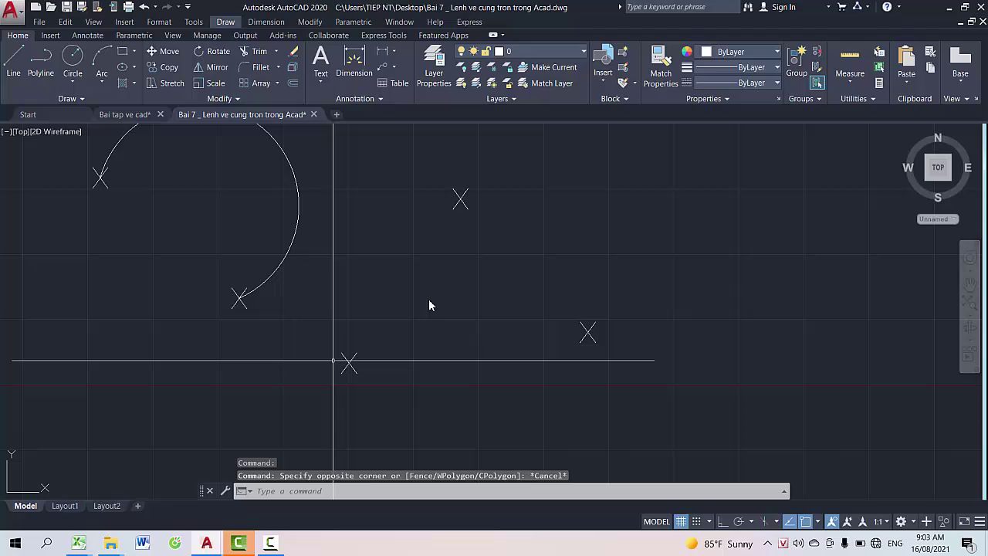
click(381, 324)
key(Escape)
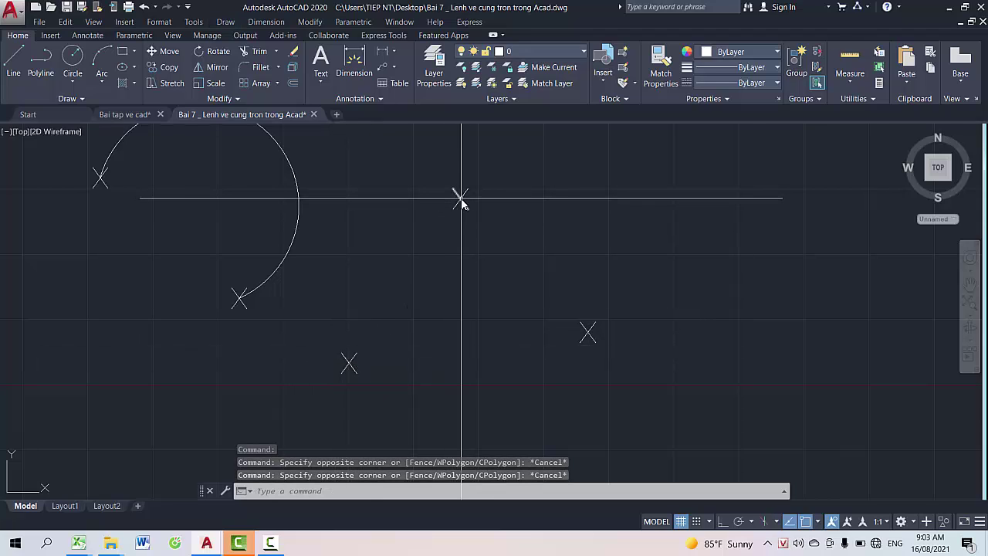
text(a)
key(Return)
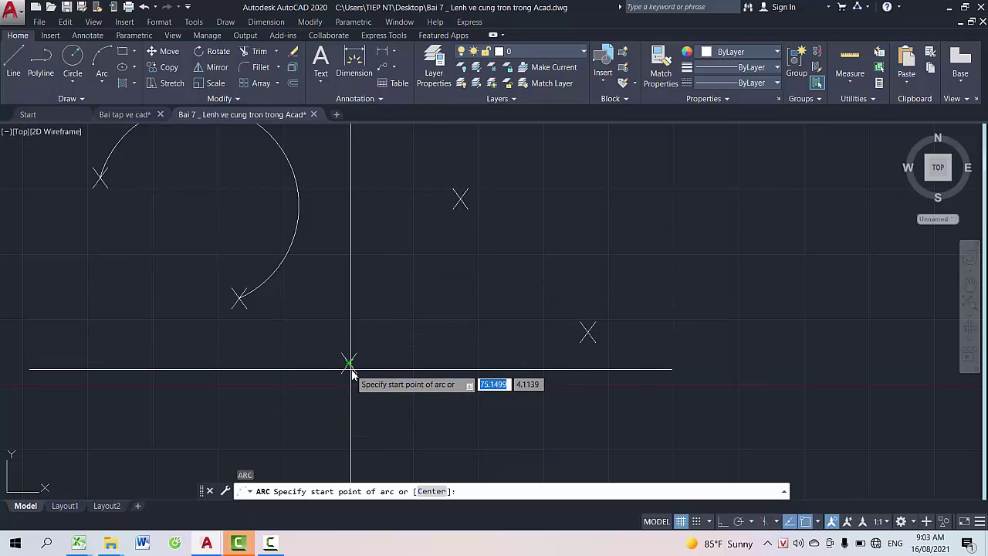
scroll(349, 363, up, 2)
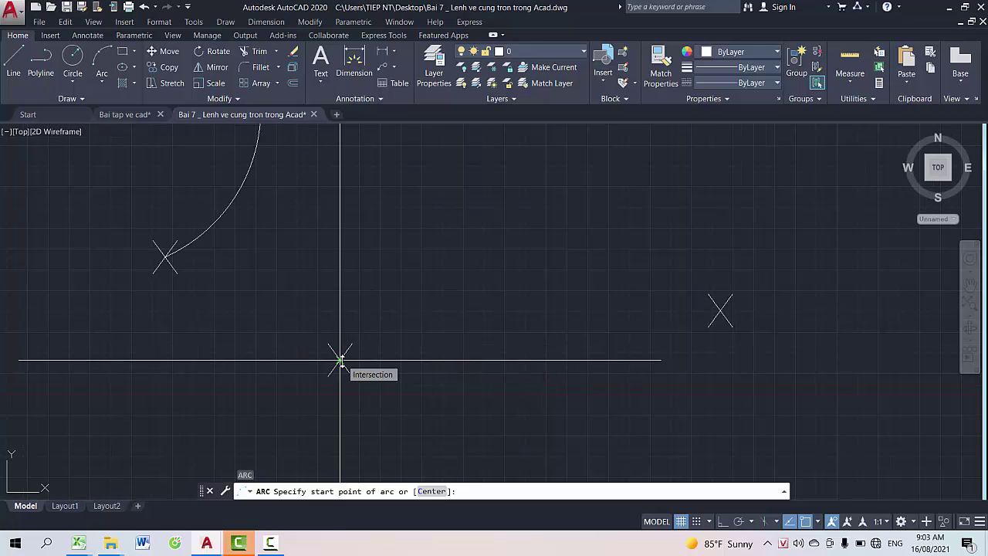
click(340, 359)
scroll(419, 309, down, 2)
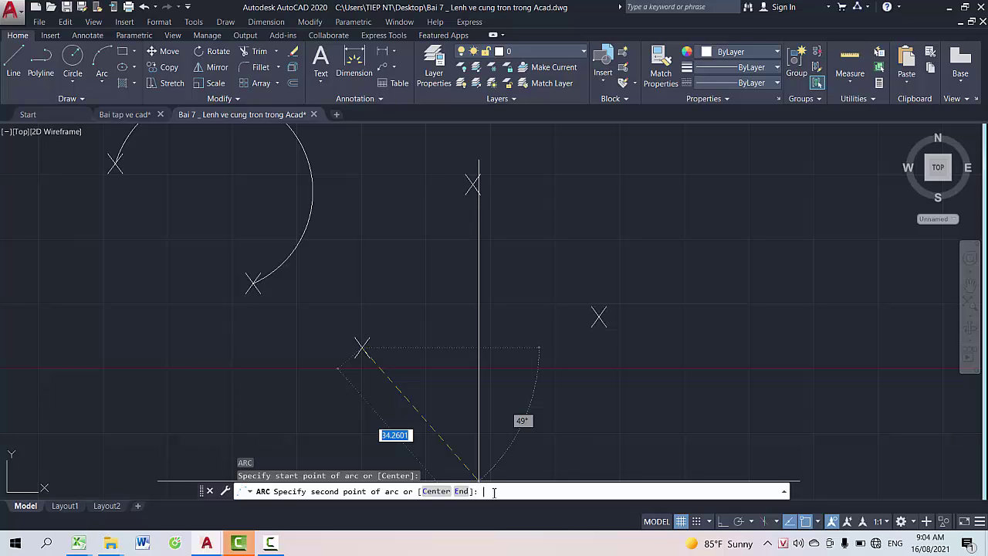
text(c)
key(Return)
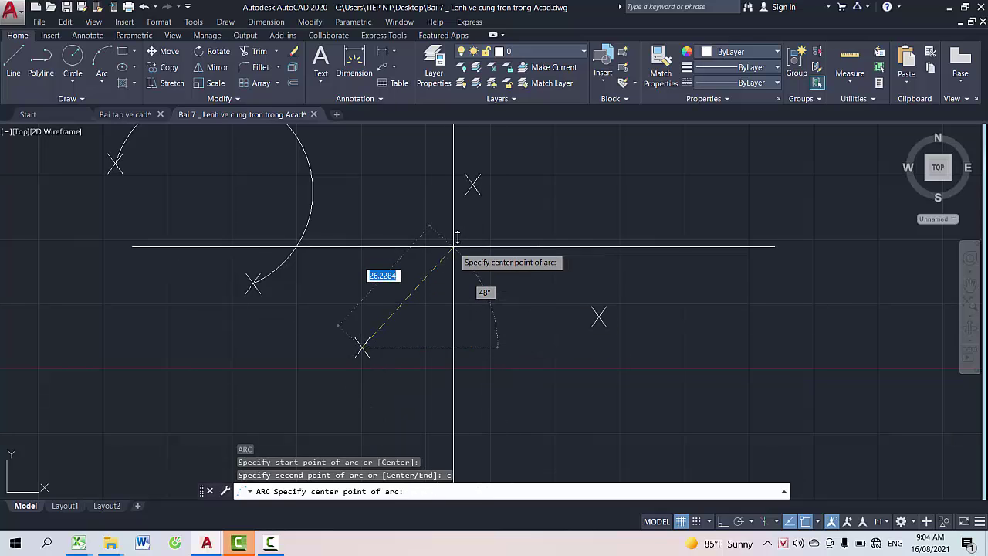
scroll(465, 220, up, 2)
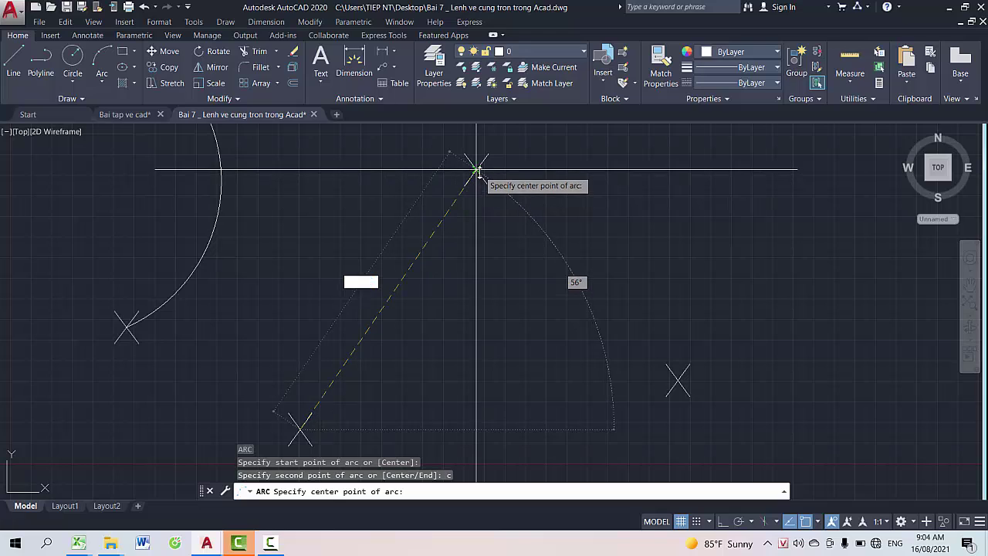
click(477, 169)
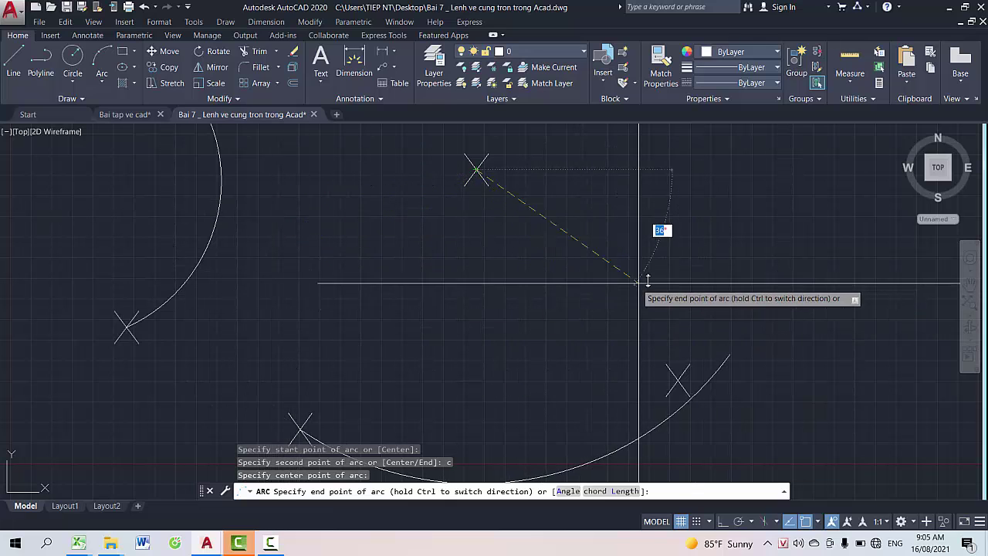
click(730, 222)
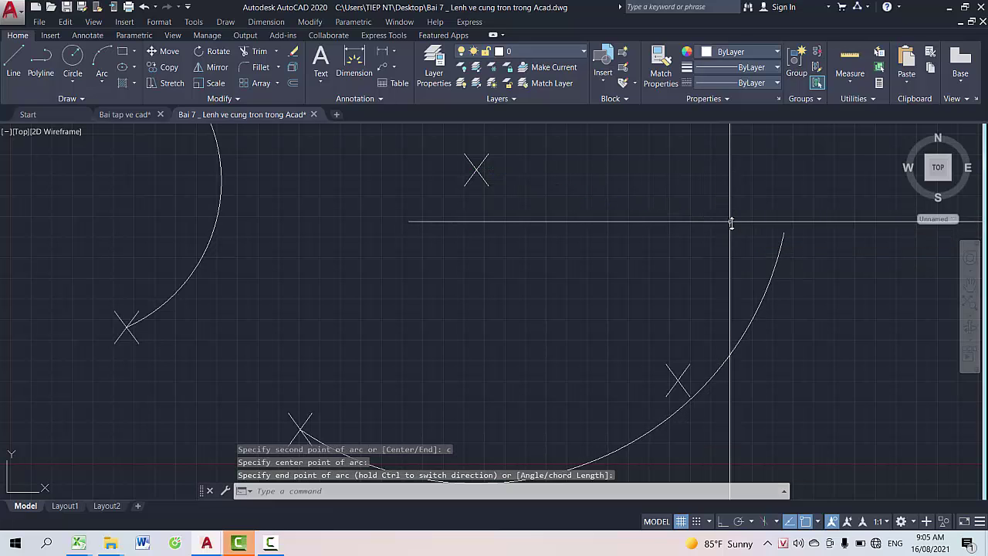
click(778, 262)
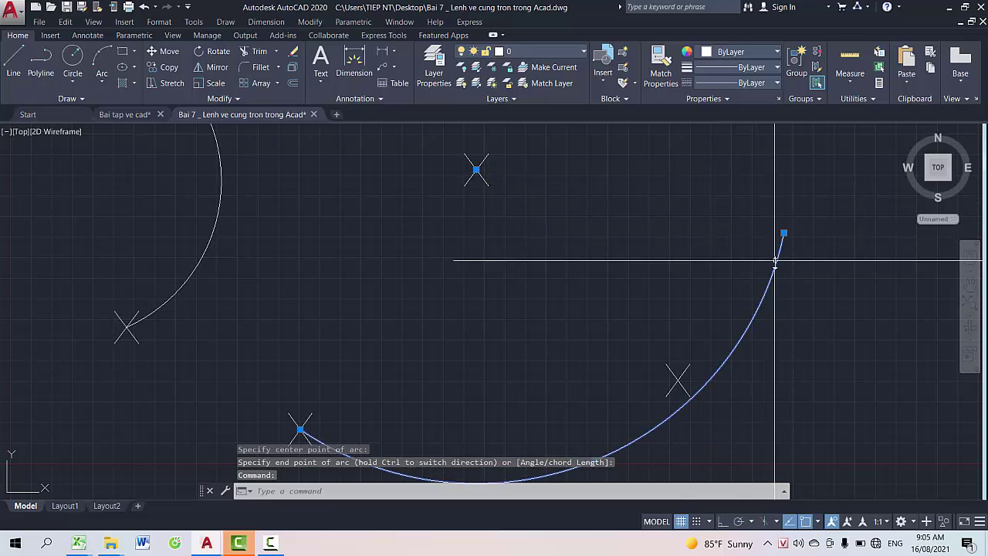
scroll(623, 282, down, 4)
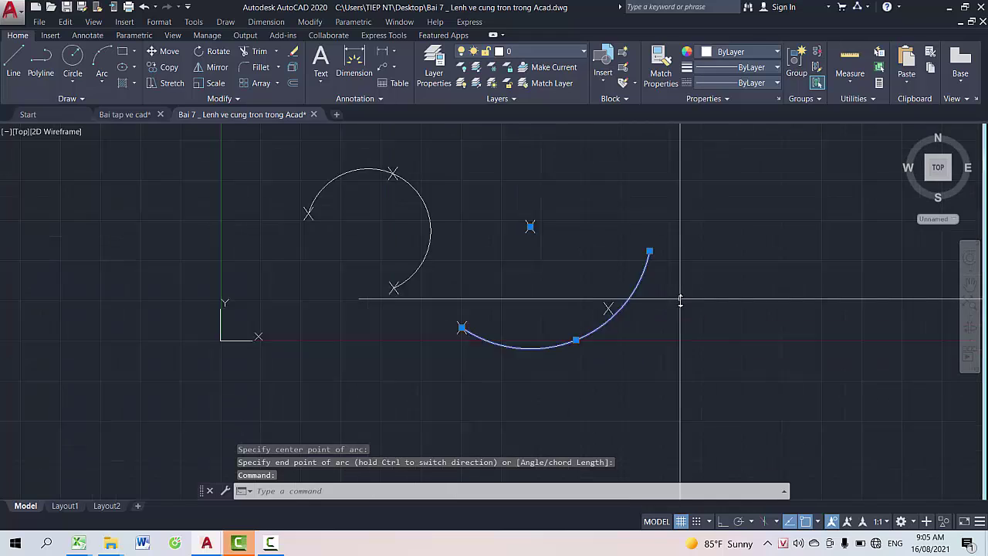
scroll(694, 281, up, 2)
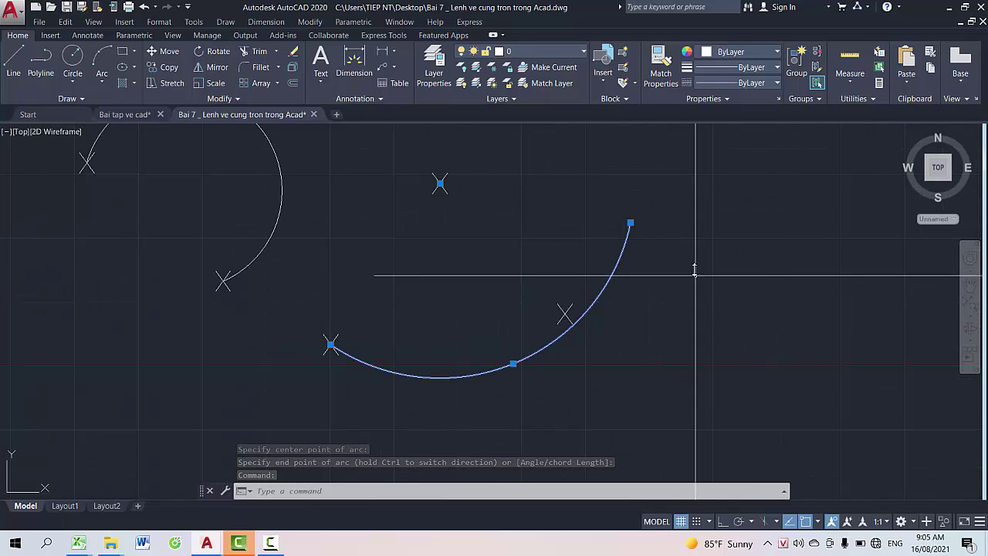
key(Delete)
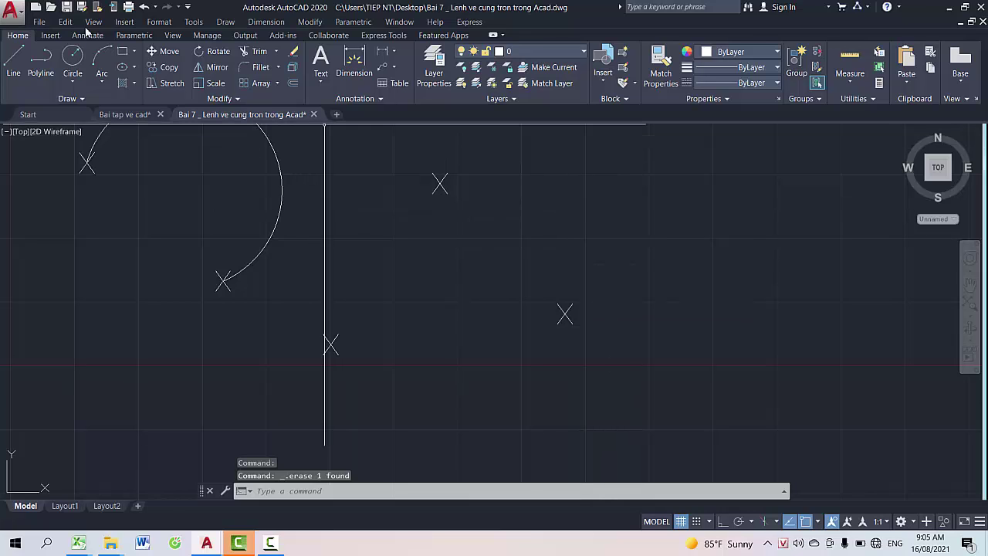
Open the Draw menu's arc options, then close them.
click(224, 21)
mouse_move(236, 179)
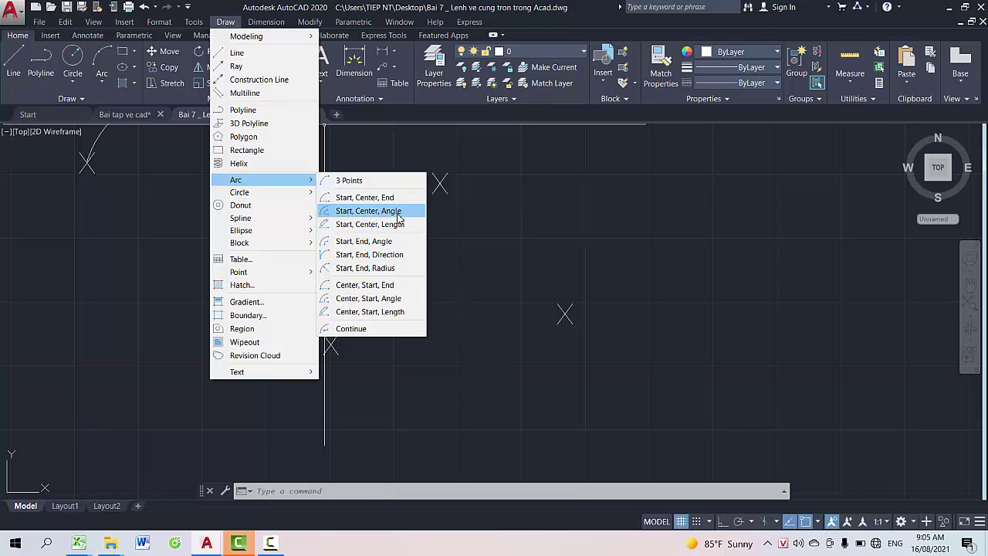
key(Escape)
key(Escape)
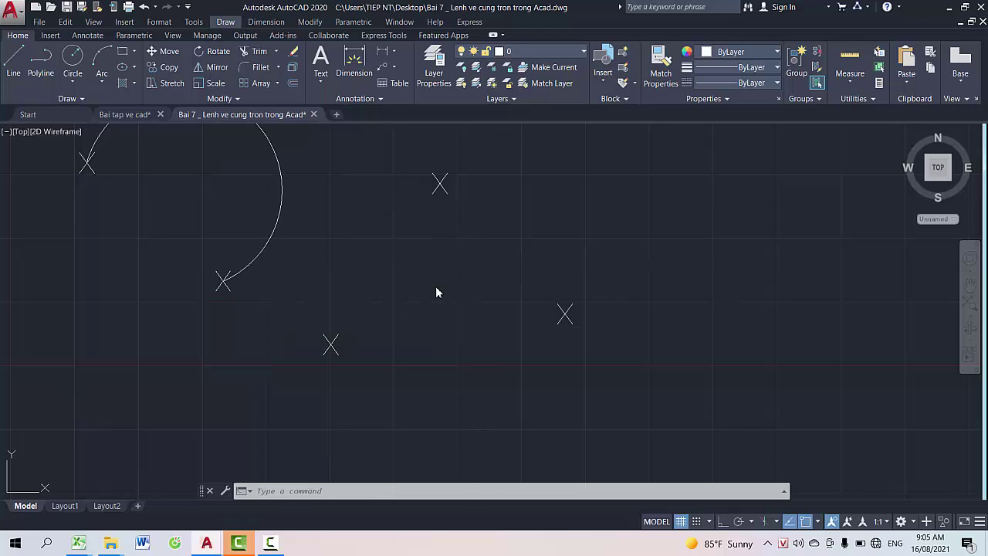
click(426, 289)
key(Escape)
Start an arc with A at the lower X point, centred on the upper X marker.
text(a)
key(Return)
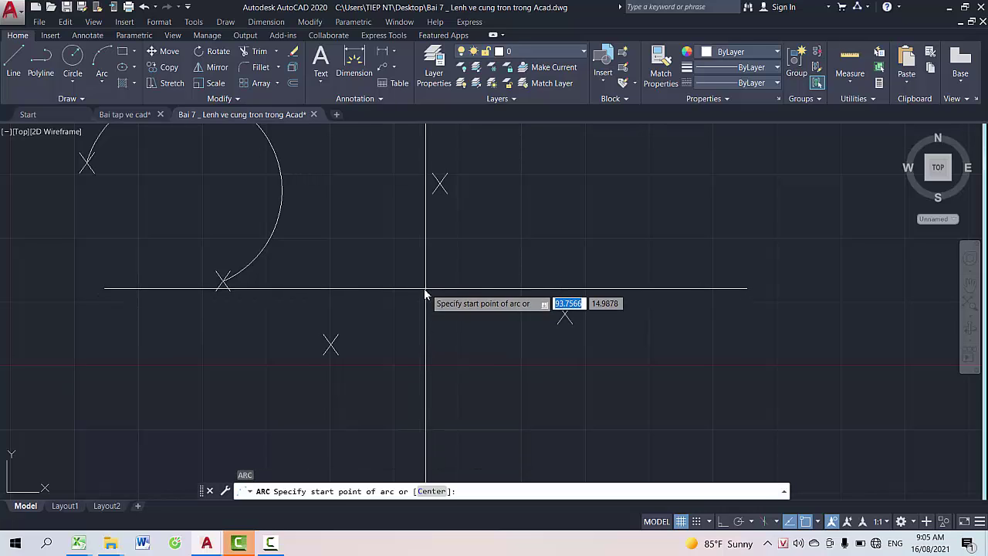
scroll(328, 336, up, 2)
click(331, 349)
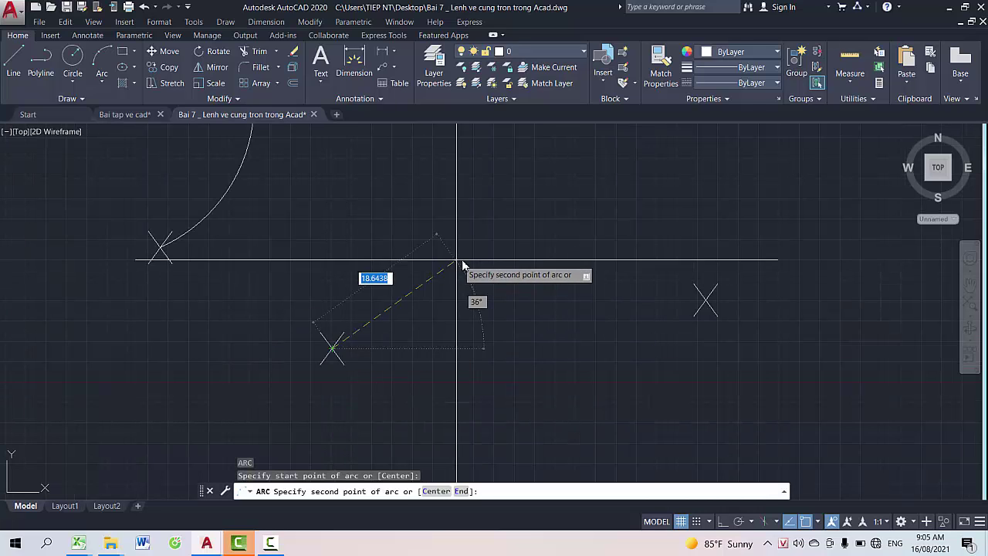
scroll(480, 248, down, 1)
text(c)
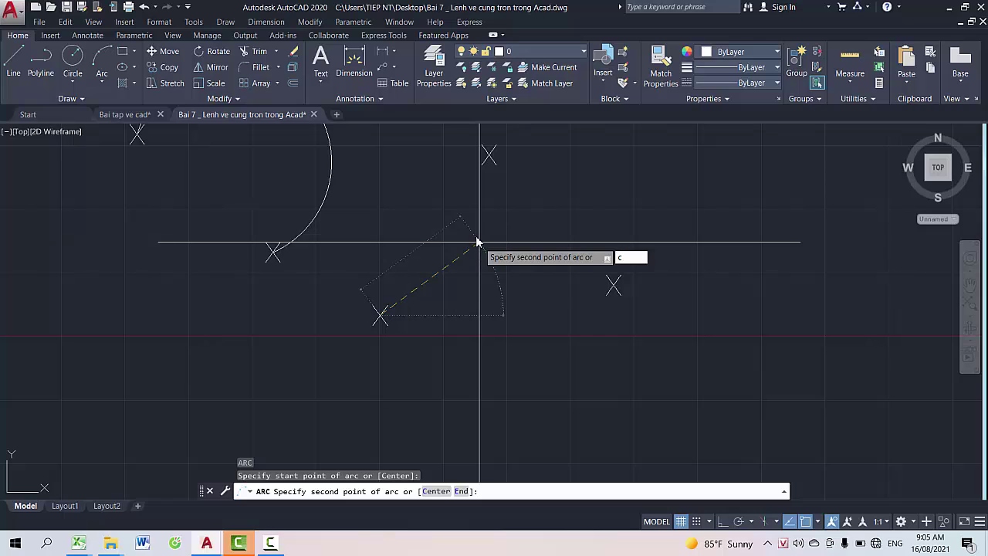
key(Return)
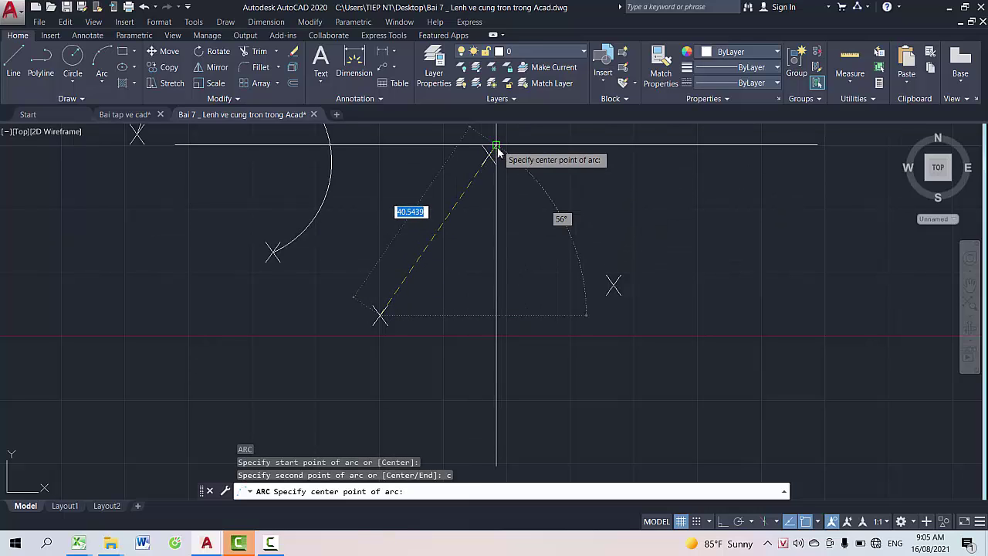
click(489, 155)
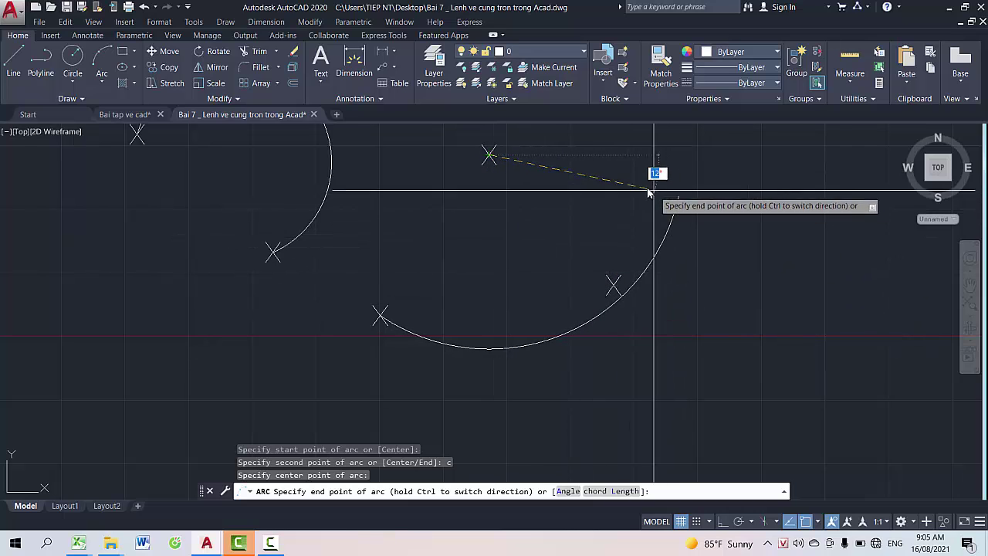
Finish the arc by entering 45, then select the new large arc.
scroll(514, 177, up, 2)
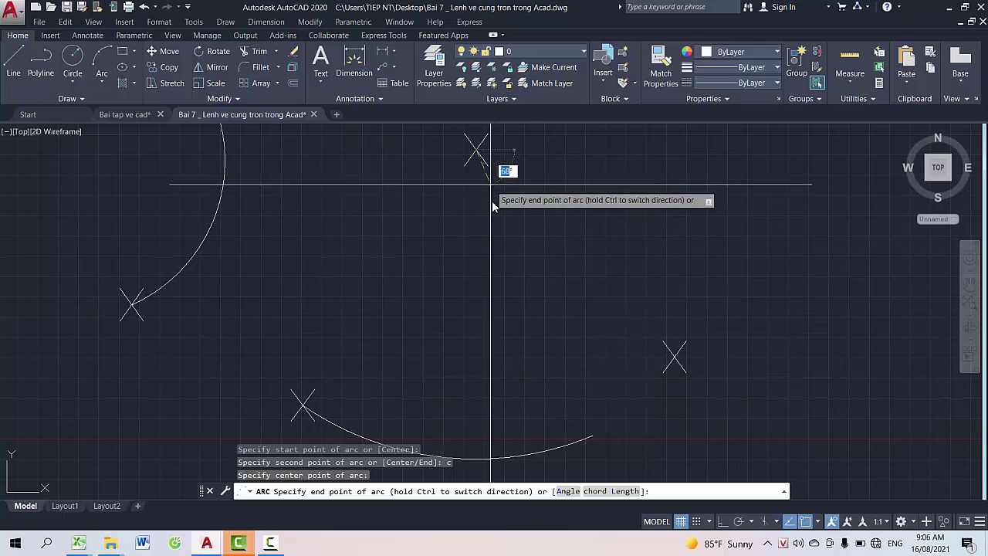
text(4)
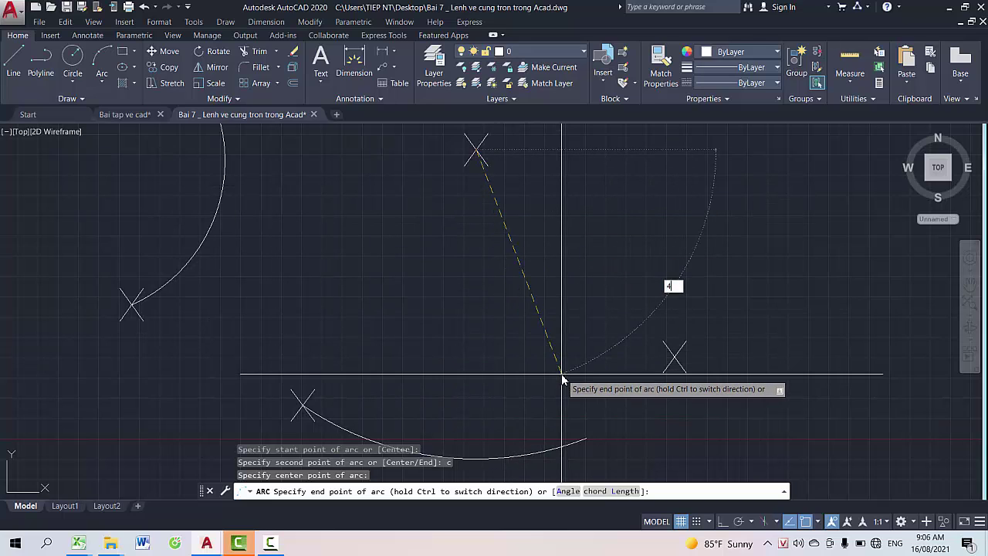
text(5)
key(Return)
scroll(561, 374, down, 3)
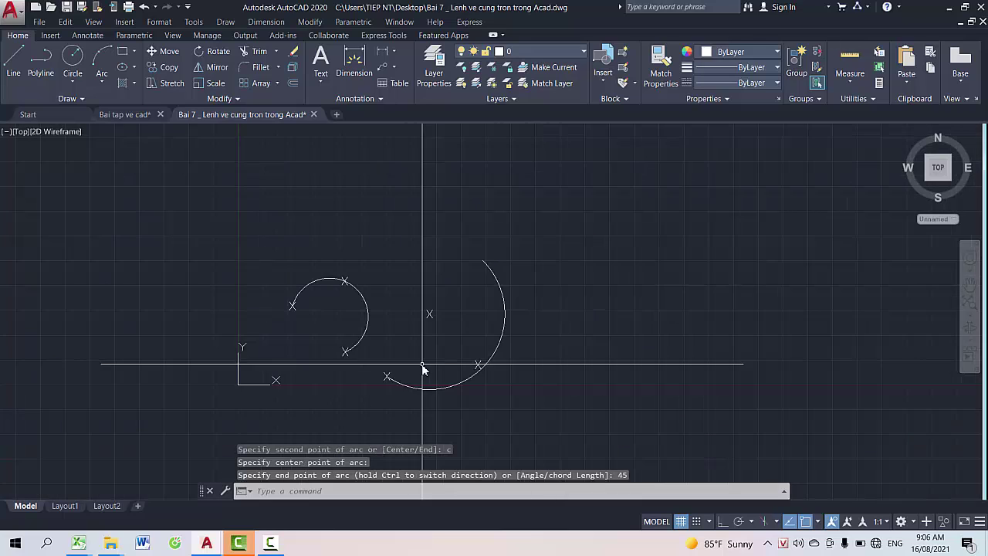
scroll(563, 276, up, 2)
scroll(544, 281, down, 2)
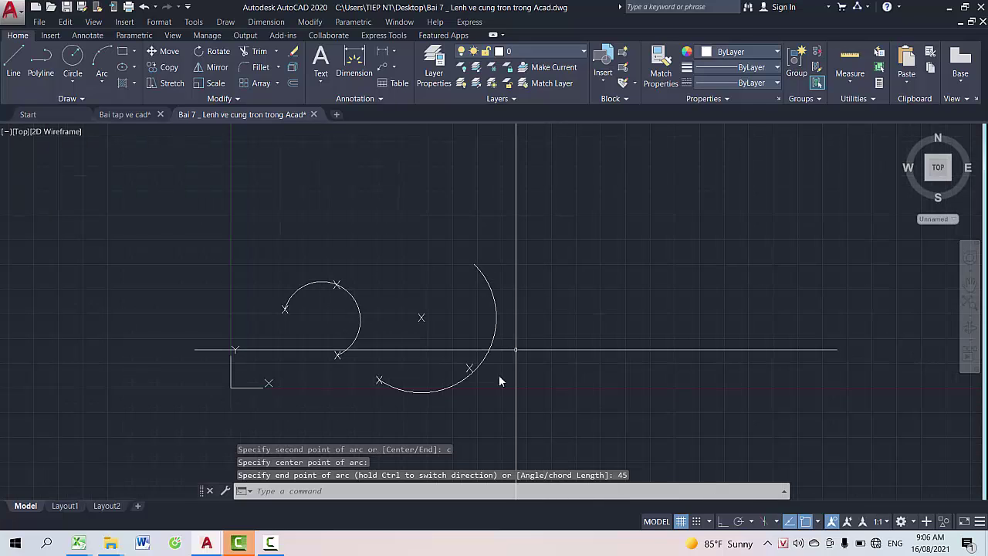
click(488, 345)
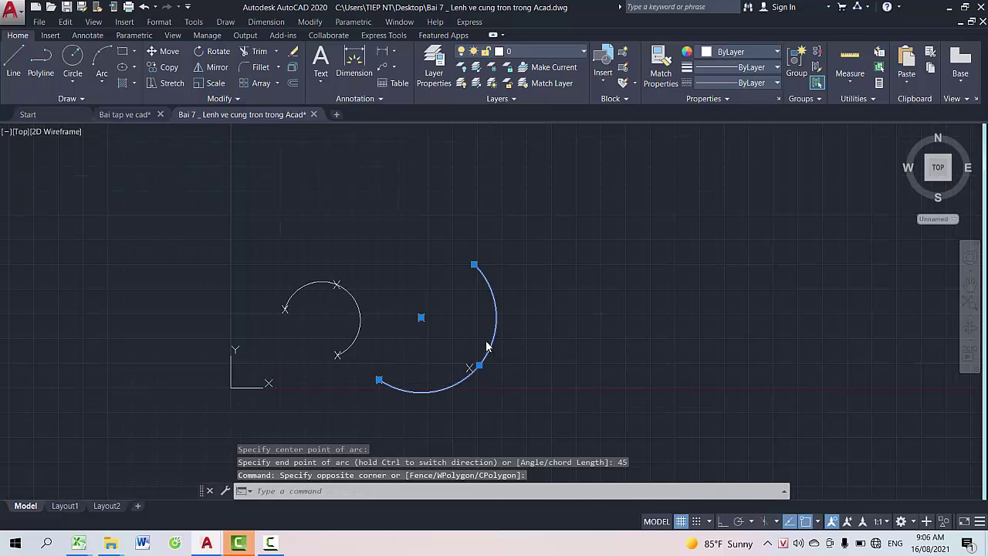
Delete the large arc and start a new arc at the marked start point.
key(Delete)
scroll(433, 347, up, 4)
text(a)
key(Return)
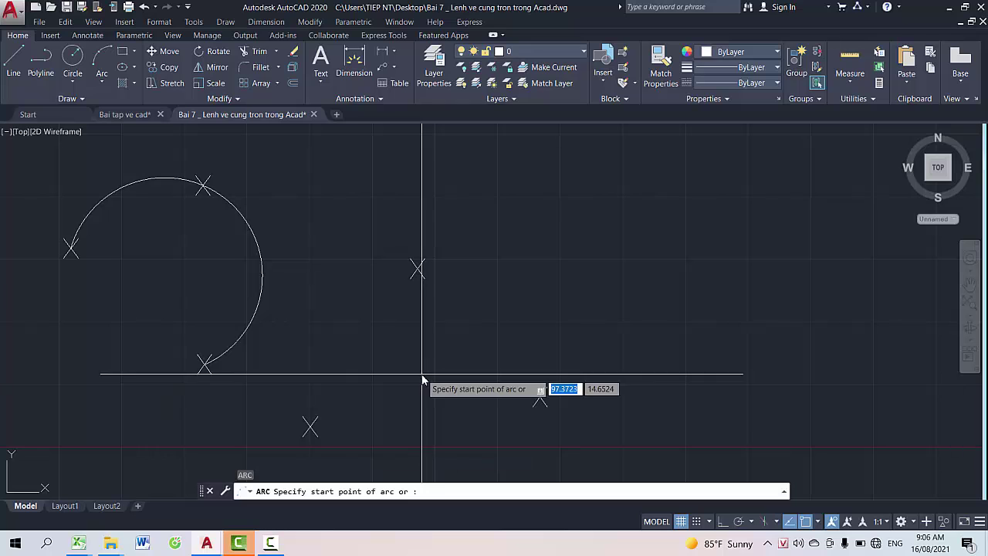
scroll(371, 401, up, 2)
click(269, 438)
Place the new arc's centre on the marked point via the C option.
scroll(309, 433, down, 3)
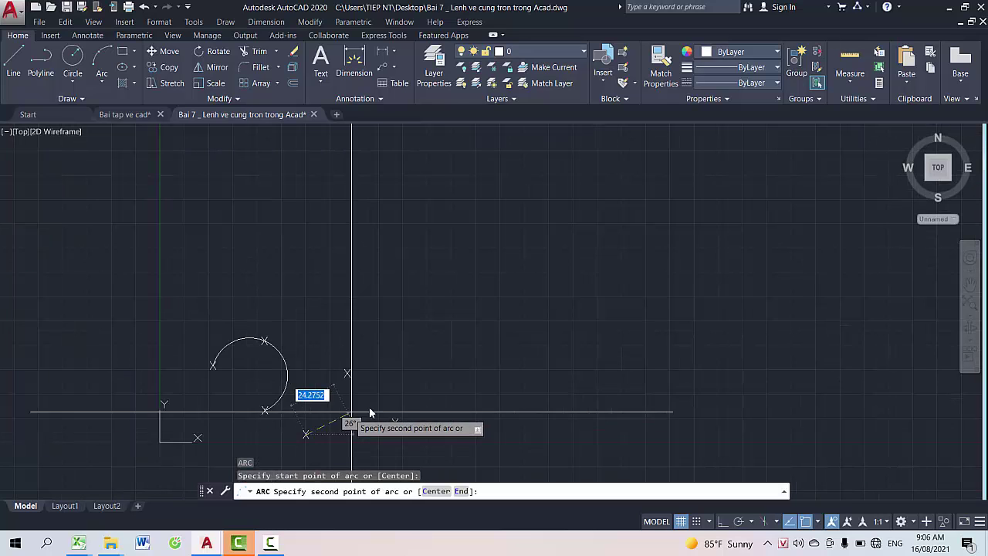
text(c)
key(Return)
scroll(363, 393, up, 2)
scroll(509, 205, up, 2)
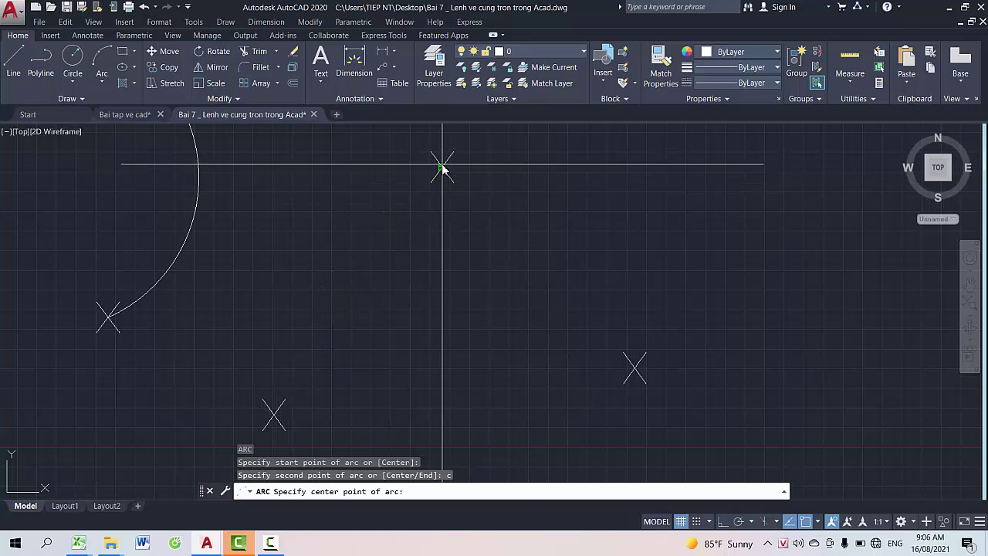
click(442, 165)
scroll(512, 221, down, 2)
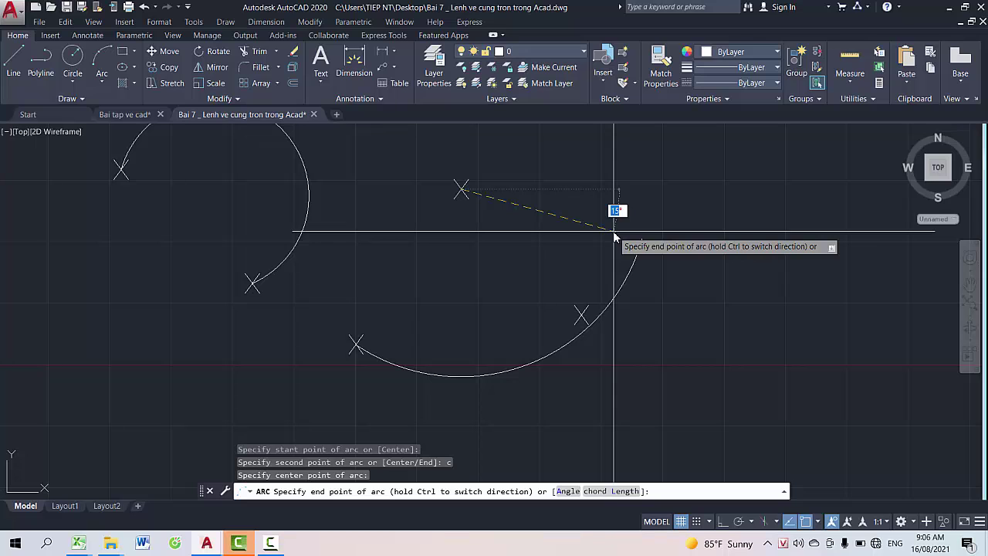
text(a)
Set the arc's included angle to 45° to finish it.
key(Return)
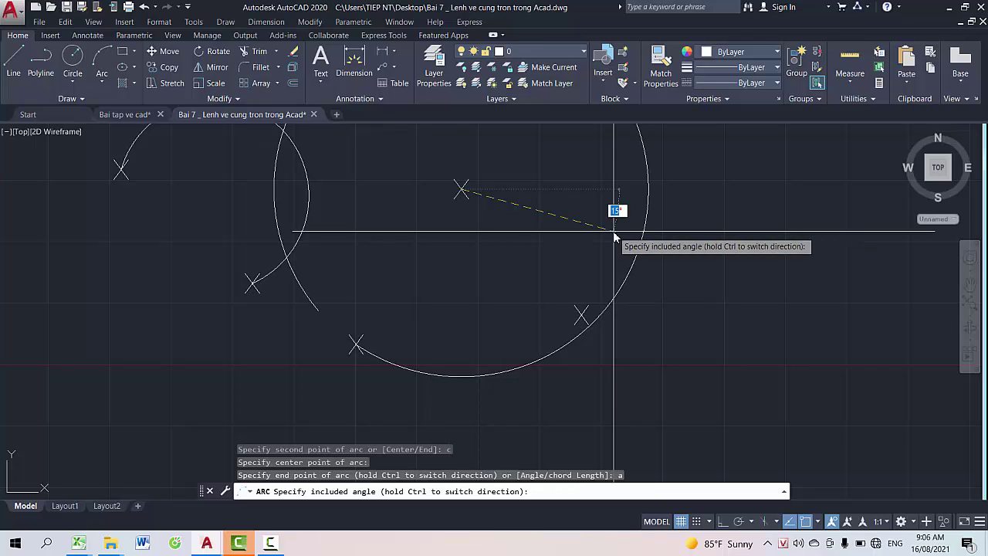
middle_drag(409, 210, 509, 269)
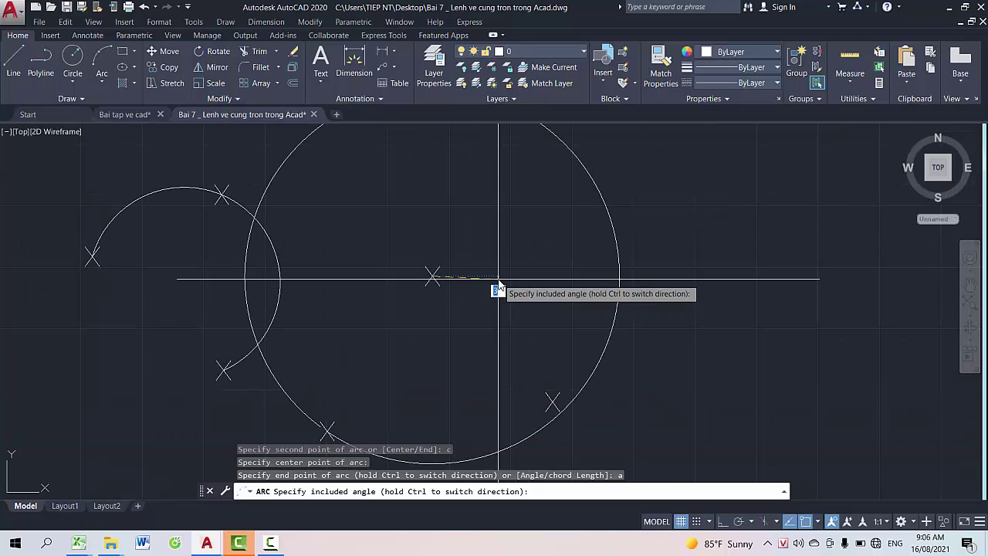
scroll(463, 379, down, 2)
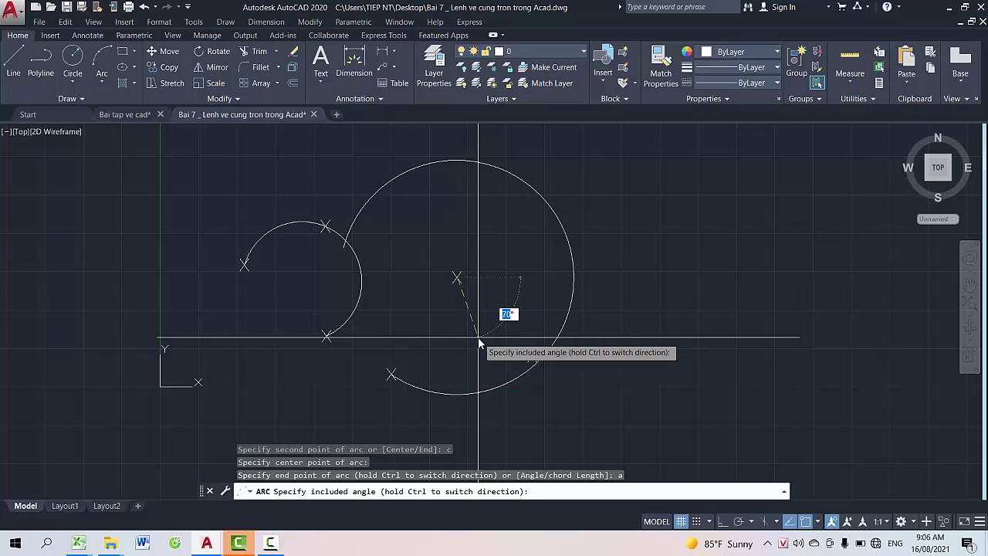
text(45)
key(Return)
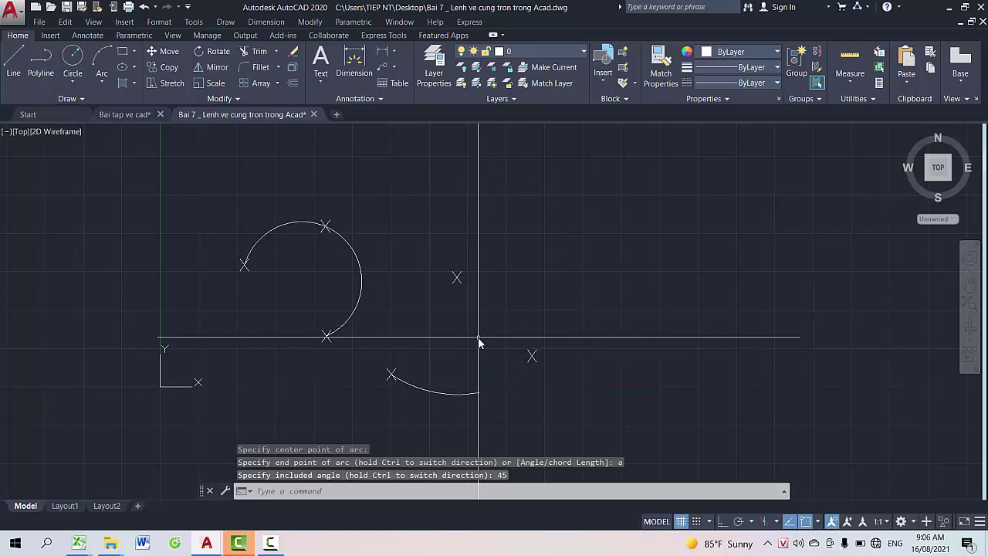
Draw two lines joining the 45° arc's ends to its centre.
text(l)
key(Return)
scroll(463, 309, up, 3)
scroll(453, 280, up, 2)
click(451, 278)
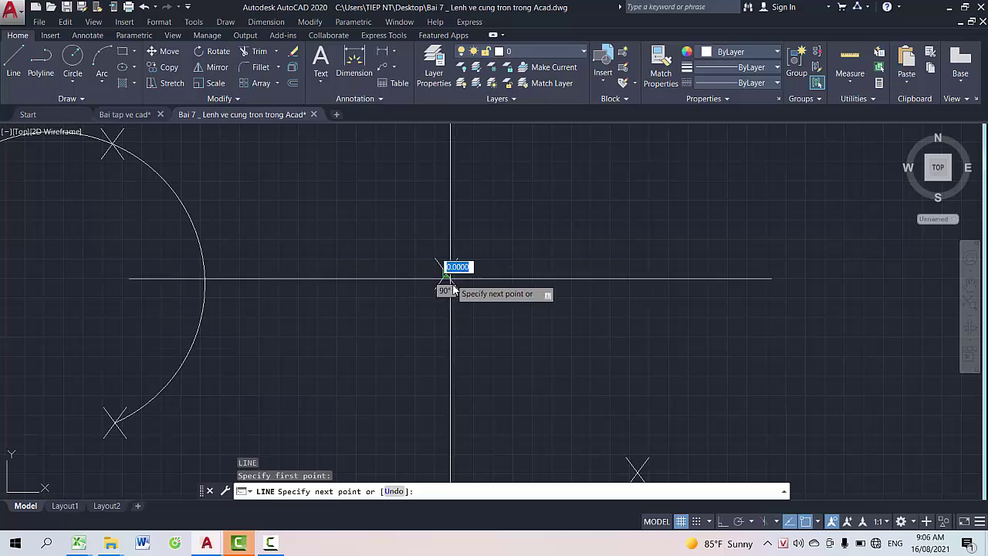
scroll(452, 282, down, 4)
scroll(423, 360, up, 3)
scroll(452, 283, up, 2)
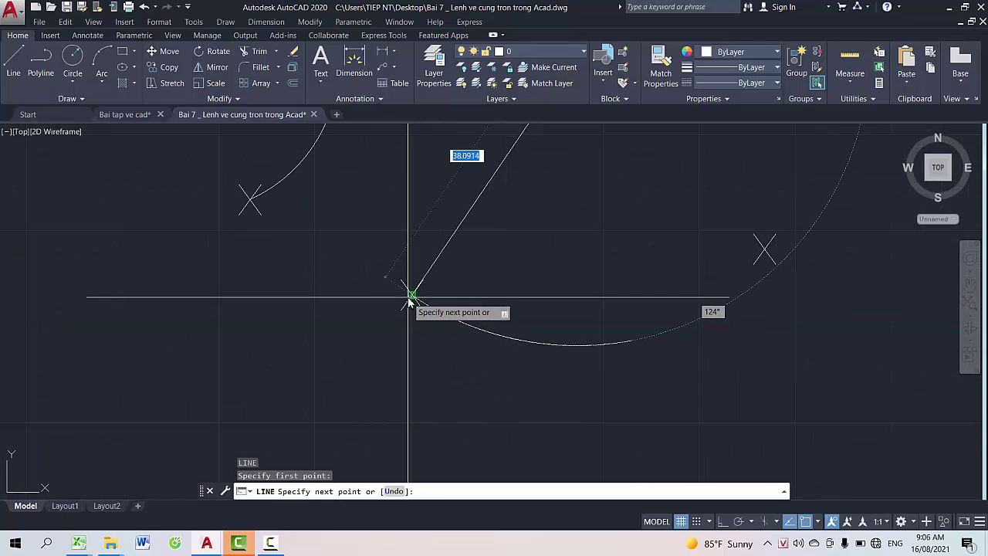
click(409, 297)
scroll(553, 222, down, 3)
scroll(456, 216, up, 3)
key(Return)
key(Return)
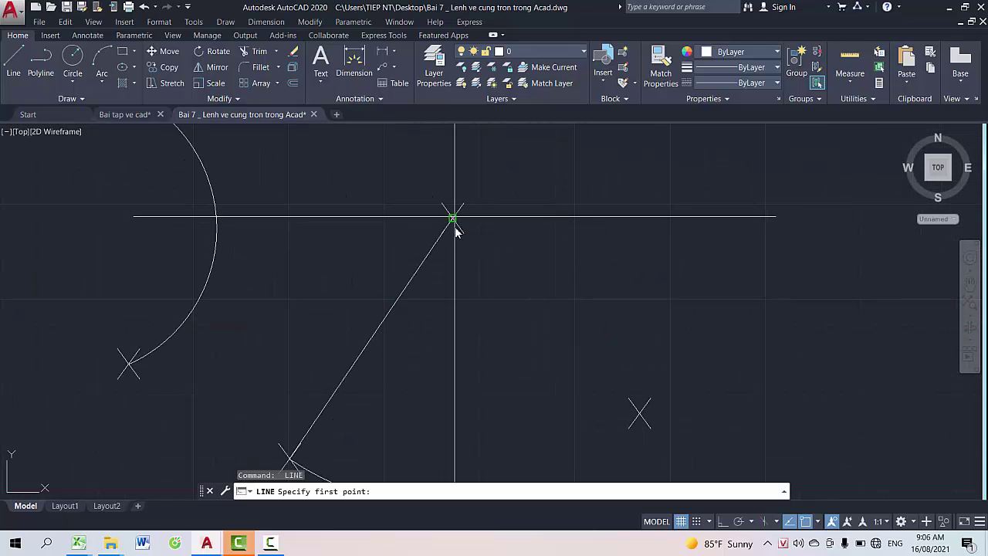
click(452, 218)
scroll(463, 309, down, 3)
scroll(479, 306, up, 3)
key(Escape)
Start an angular dimension (DAN) between the two lines, then cancel it.
scroll(213, 259, up, 2)
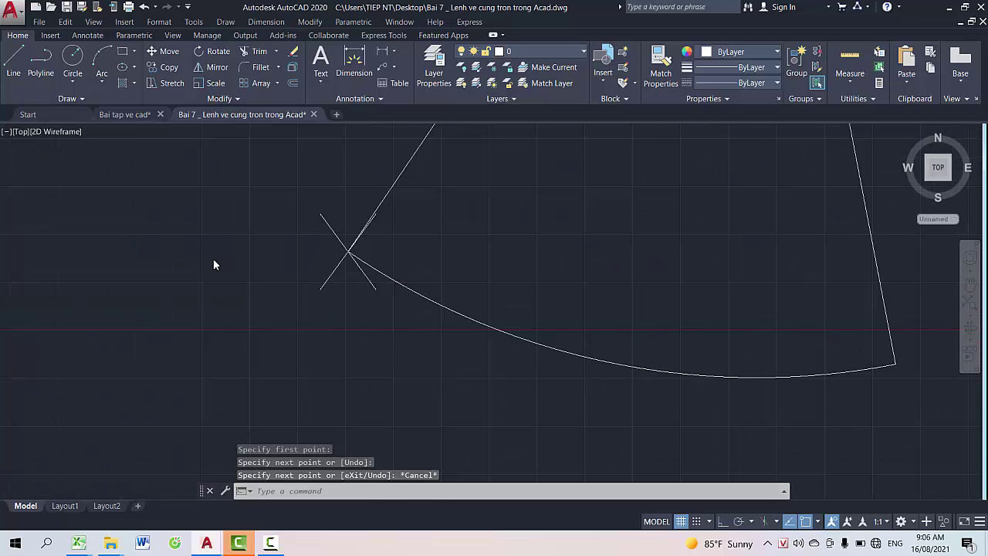
scroll(213, 258, up, 4)
scroll(319, 282, down, 4)
scroll(453, 221, down, 4)
scroll(489, 159, up, 2)
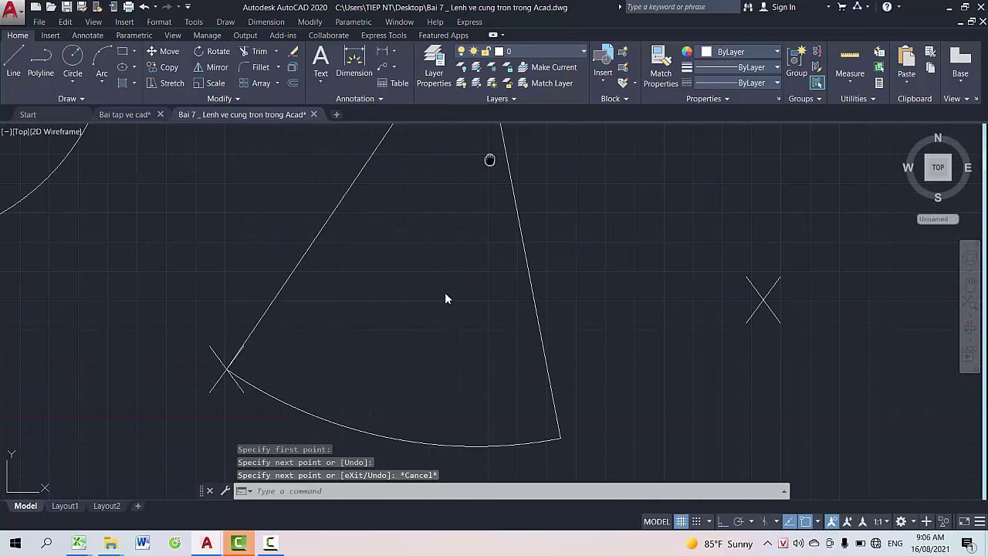
middle_drag(489, 160, 397, 440)
text(dan)
key(Return)
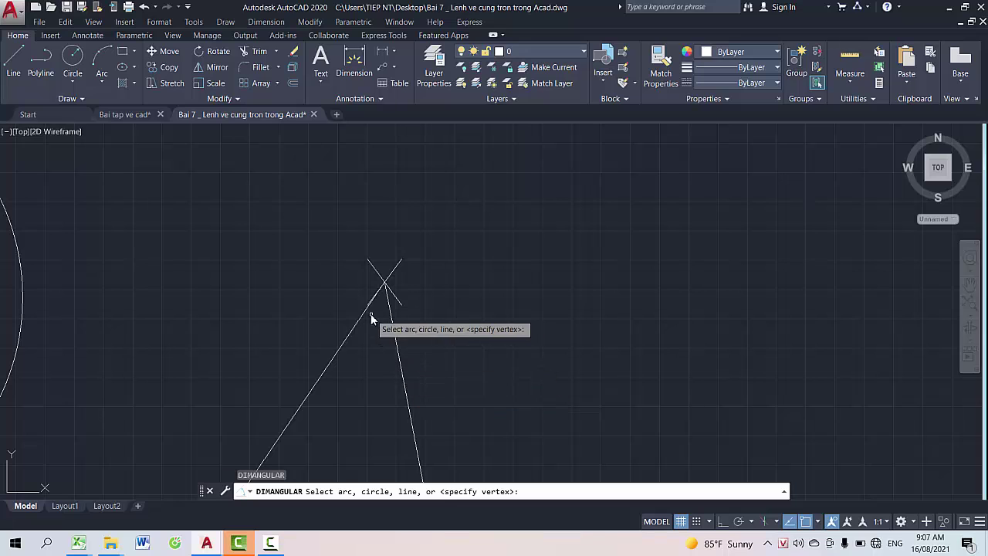
click(358, 329)
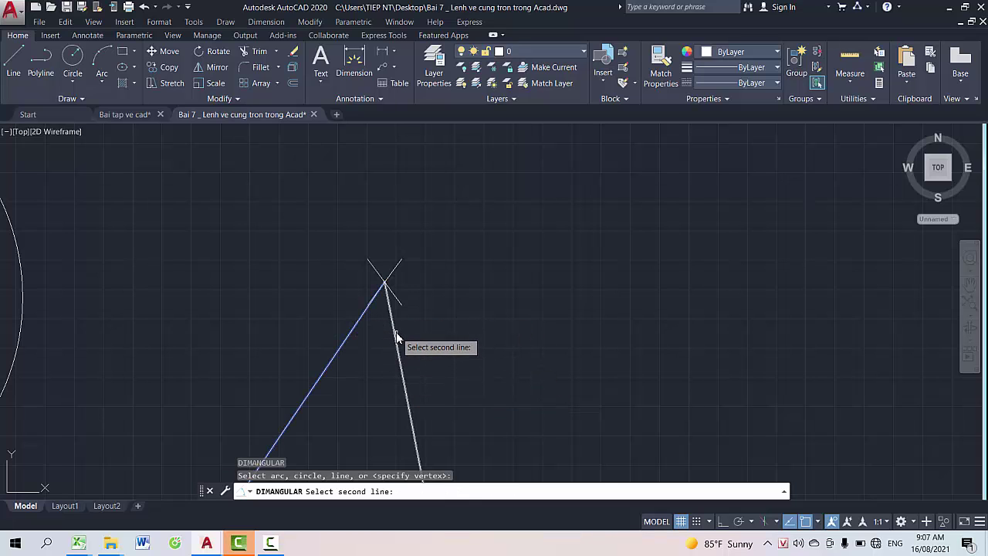
click(395, 336)
scroll(389, 340, up, 3)
scroll(440, 371, down, 3)
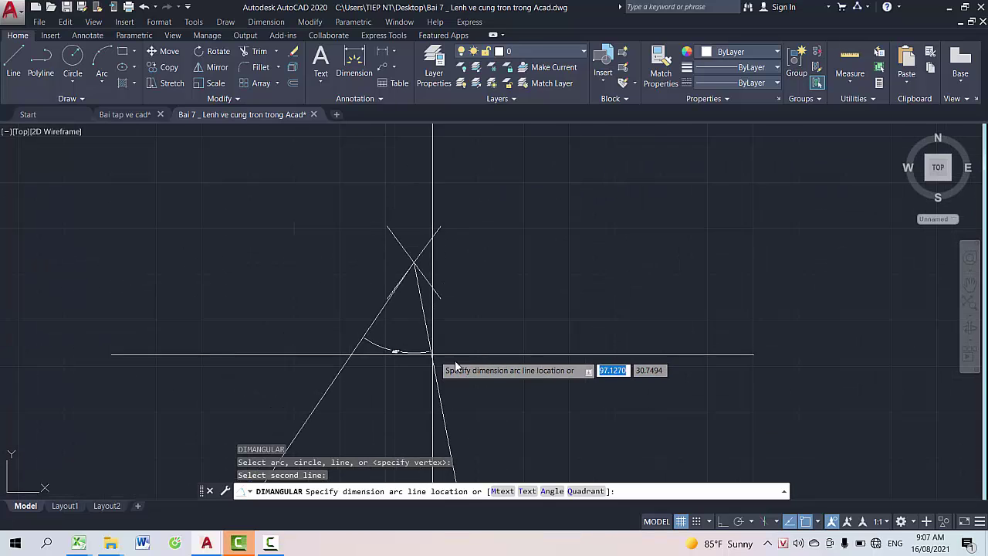
key(Escape)
Window-select both lines and the 45° arc and delete them.
click(482, 361)
click(388, 355)
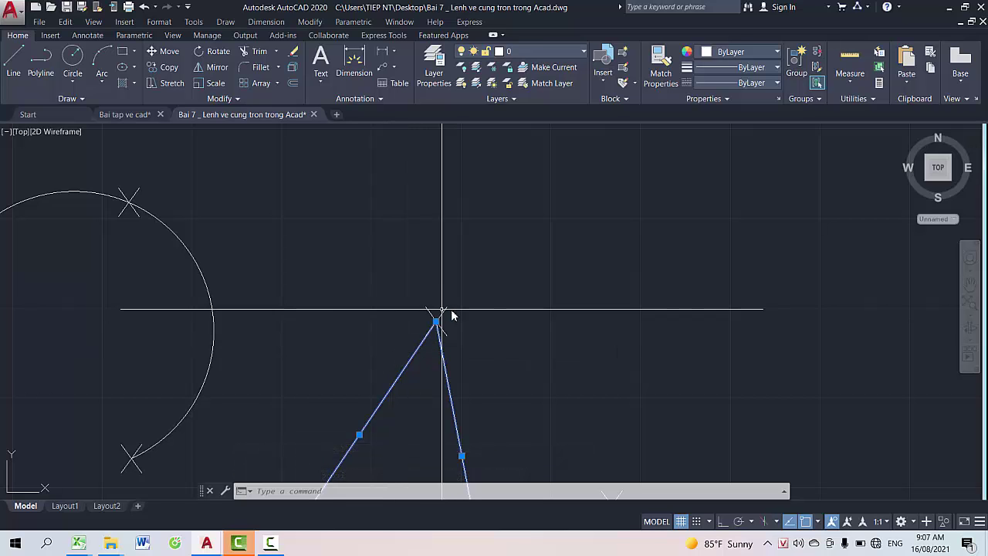
scroll(463, 316, down, 3)
scroll(472, 328, up, 5)
scroll(483, 301, down, 2)
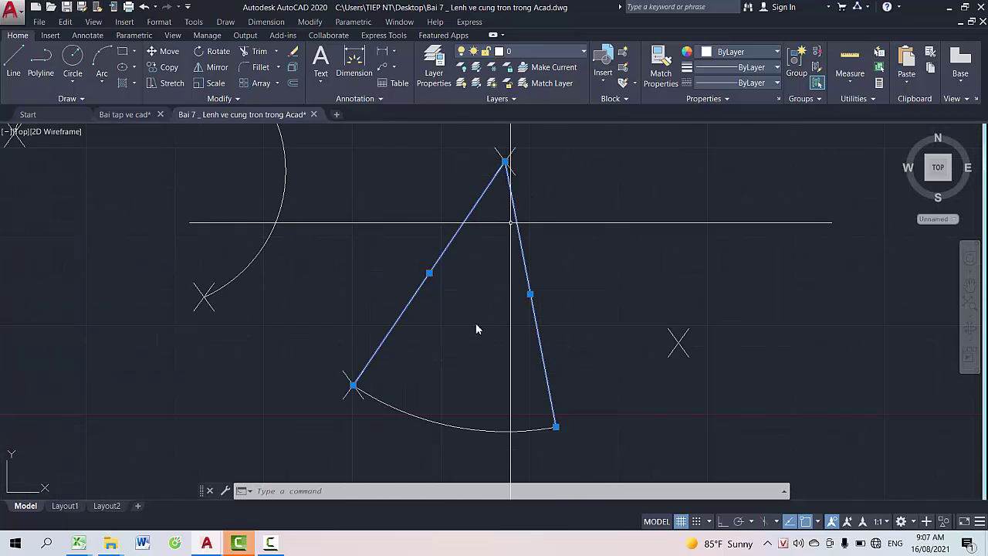
click(432, 415)
click(424, 430)
key(Delete)
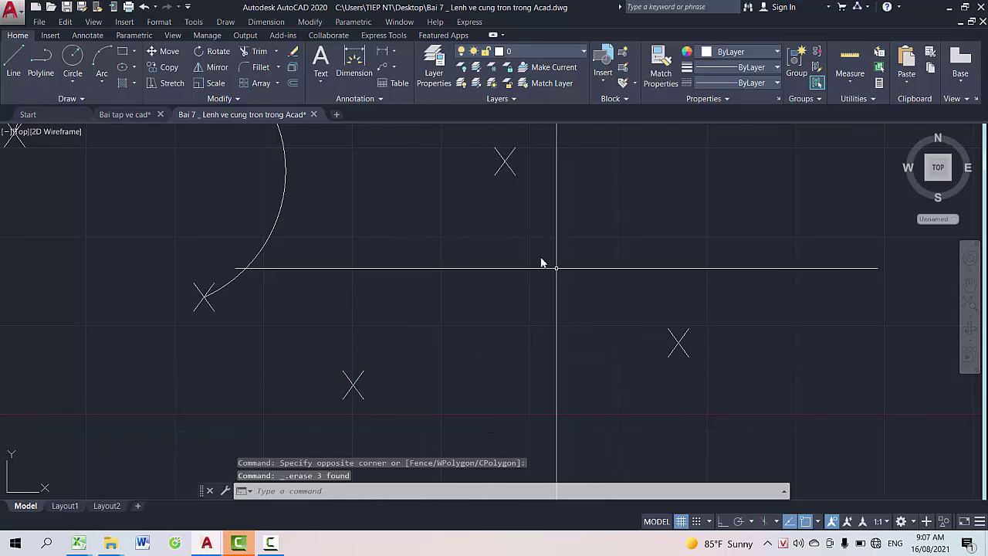
scroll(453, 329, down, 2)
scroll(464, 332, up, 3)
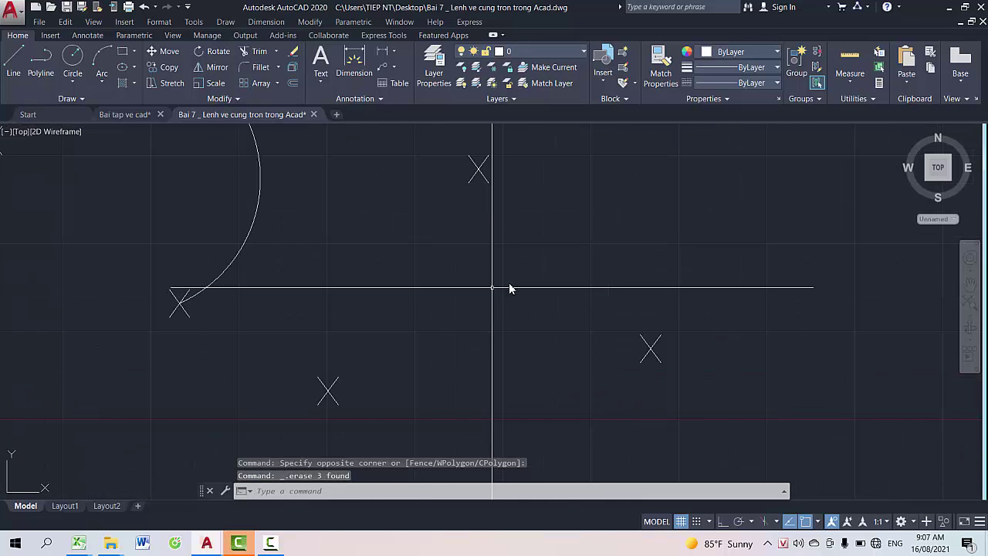
scroll(488, 329, down, 3)
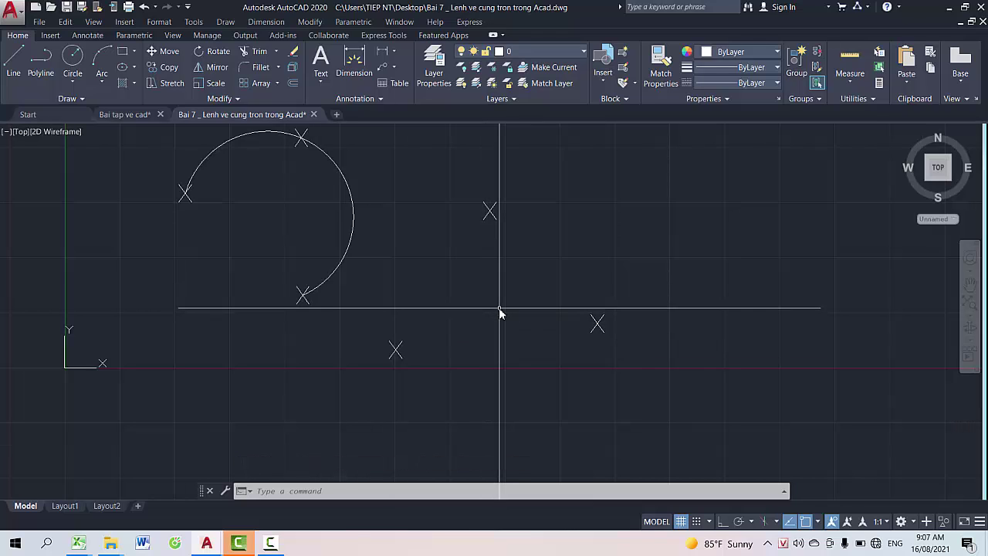
text(a)
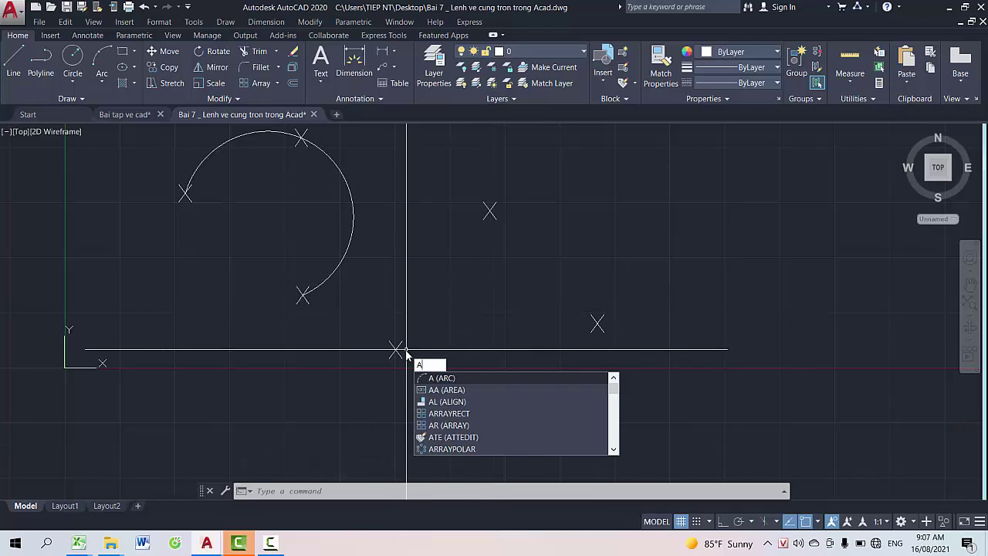
key(Return)
scroll(401, 351, up, 4)
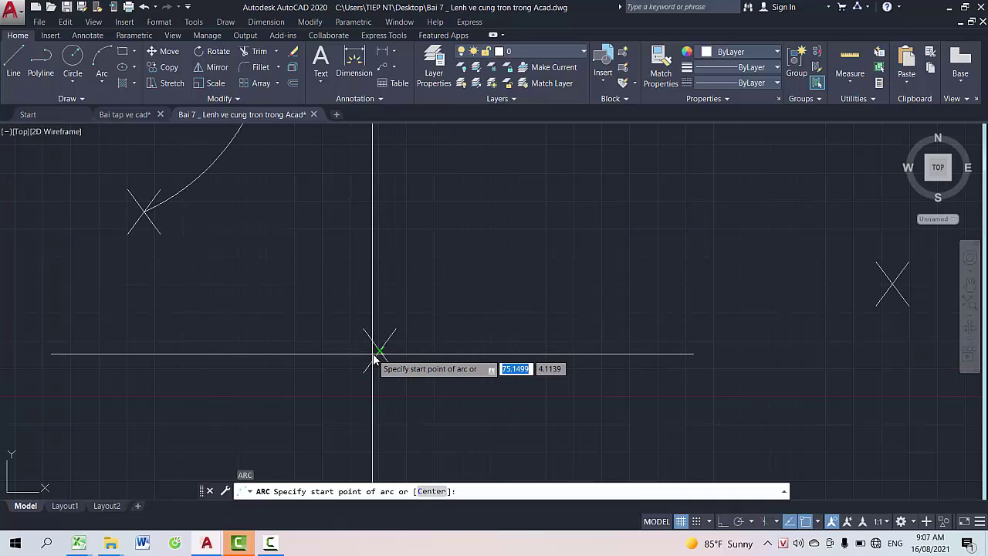
click(378, 352)
scroll(569, 283, down, 4)
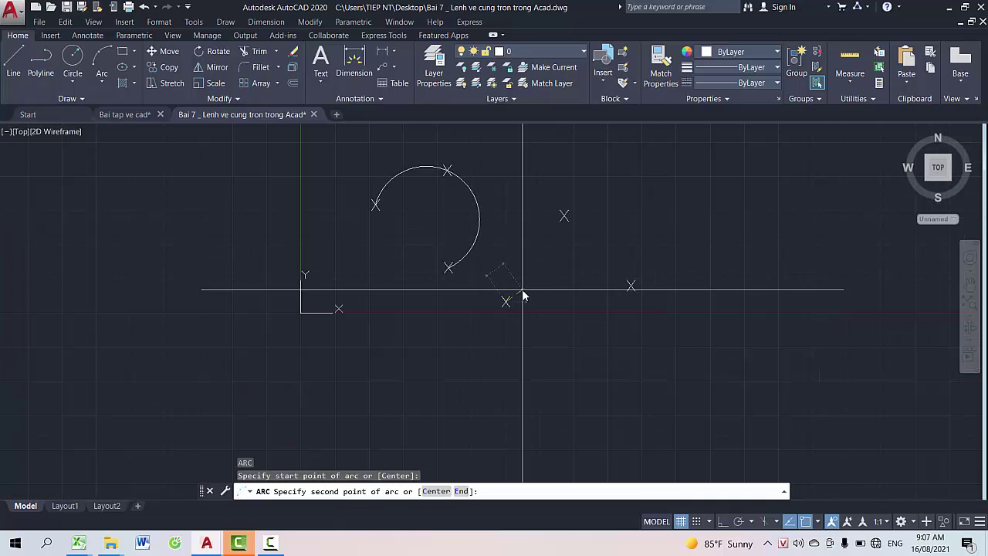
text(c)
key(Return)
scroll(557, 235, up, 2)
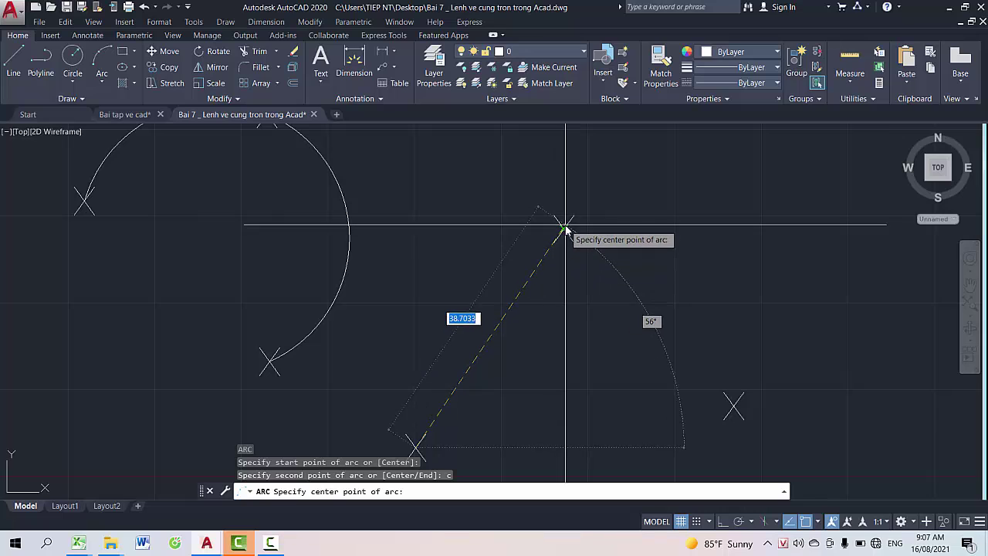
click(563, 227)
scroll(566, 270, down, 2)
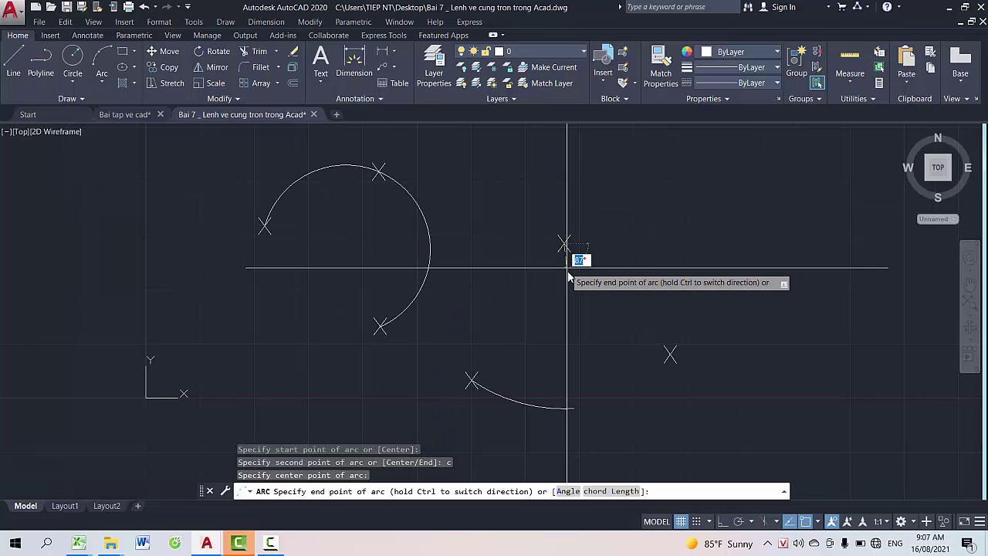
text(a)
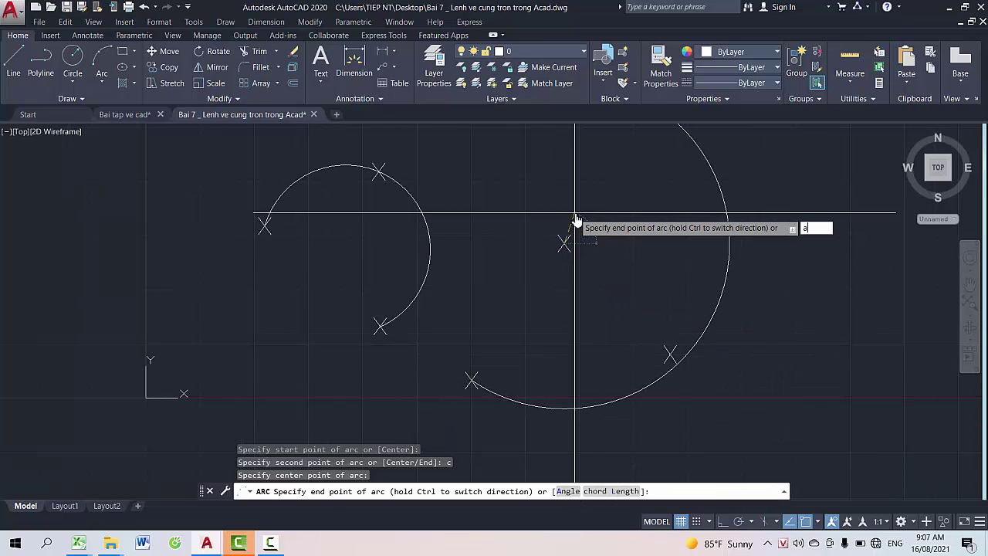
key(Return)
text(45)
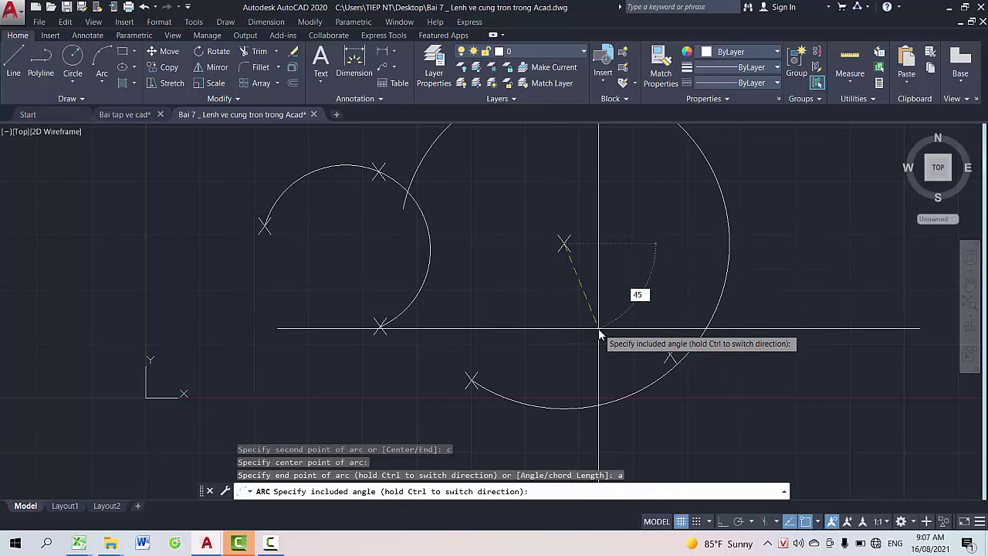
key(Return)
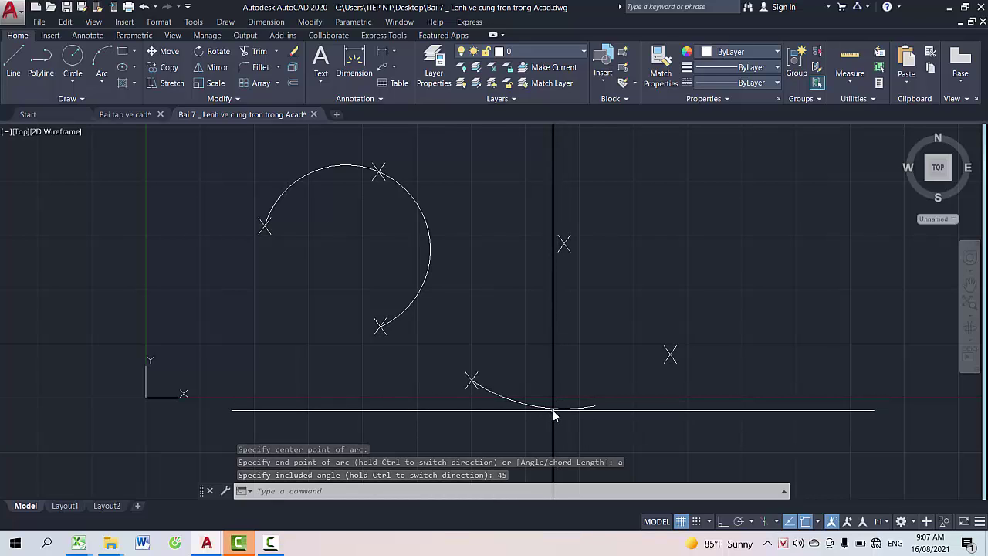
click(552, 407)
click(528, 417)
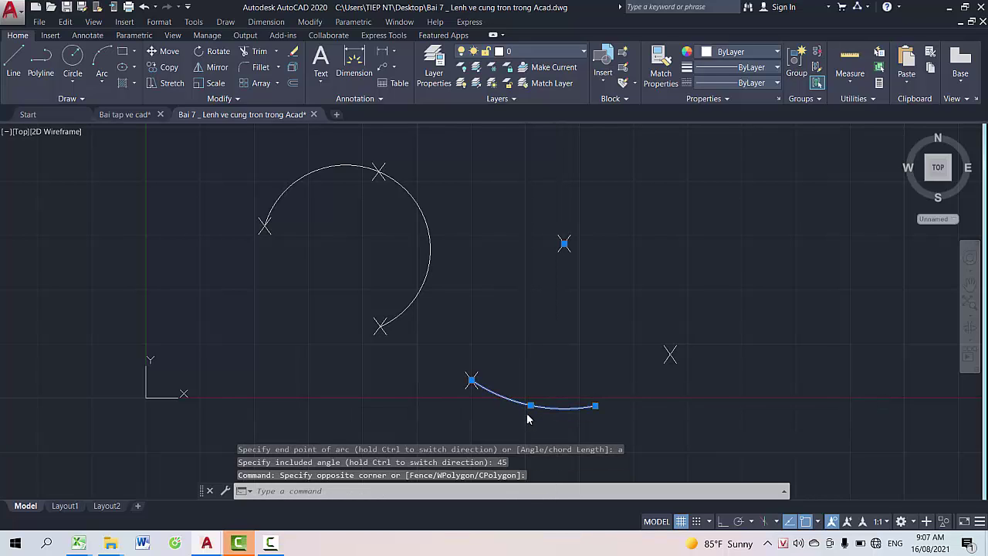
key(Delete)
Start a Start, Center, Length arc at one X marker, centred on another.
click(226, 22)
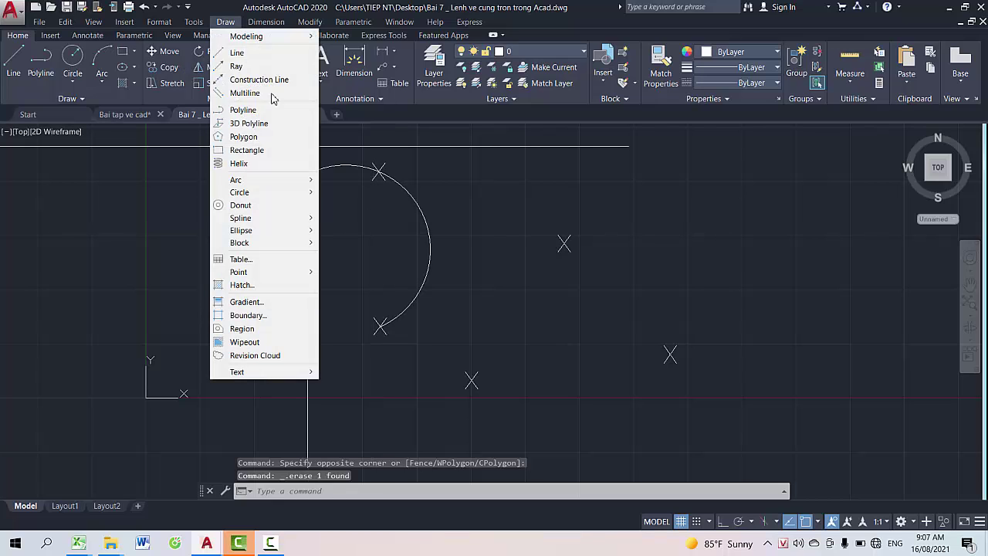
mouse_move(236, 180)
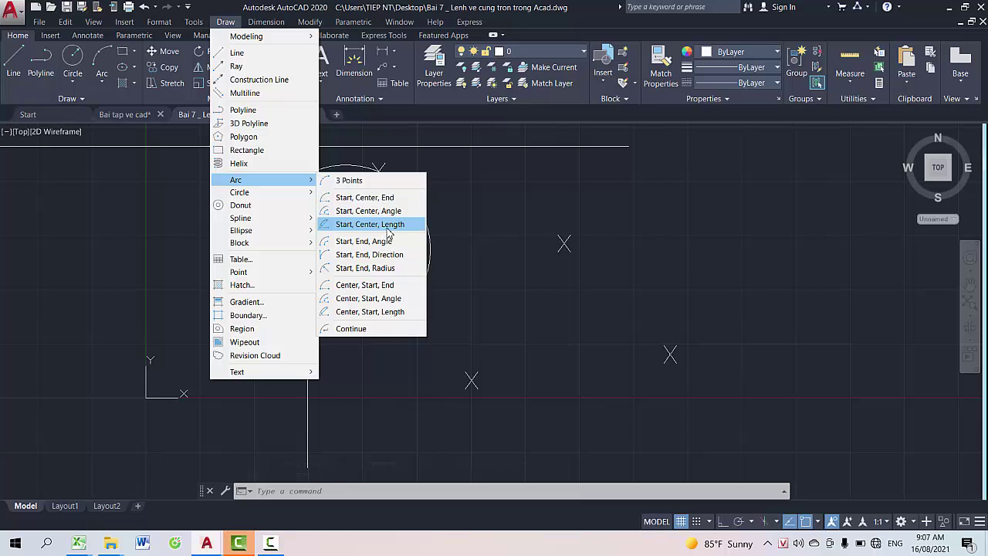
click(581, 318)
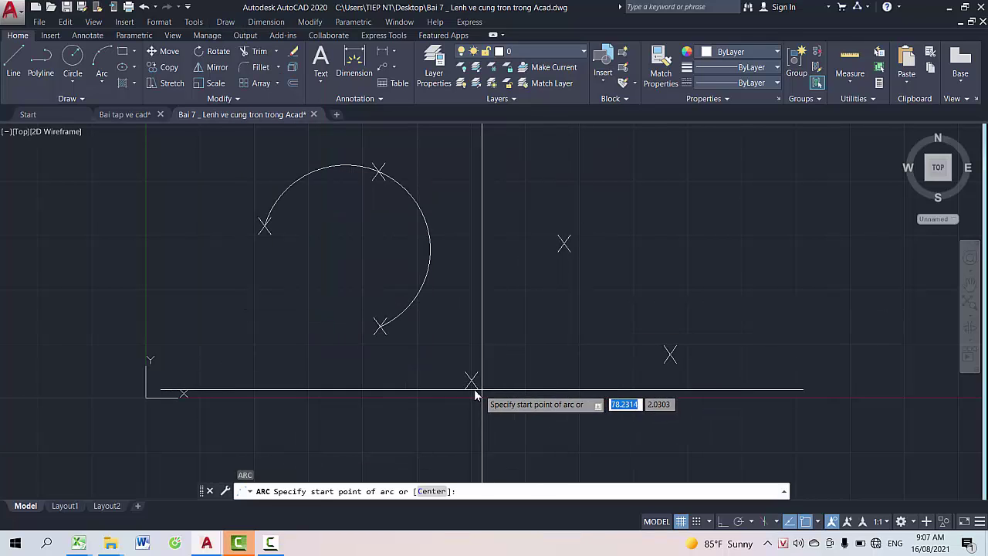
scroll(472, 375, up, 3)
click(455, 358)
scroll(525, 332, down, 2)
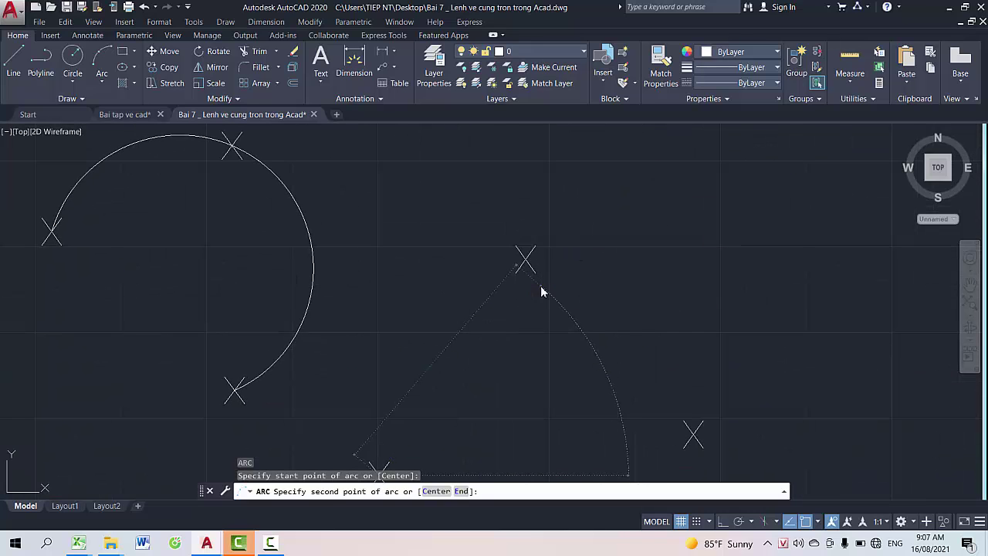
text(c)
key(Return)
scroll(533, 270, up, 2)
scroll(523, 247, up, 1)
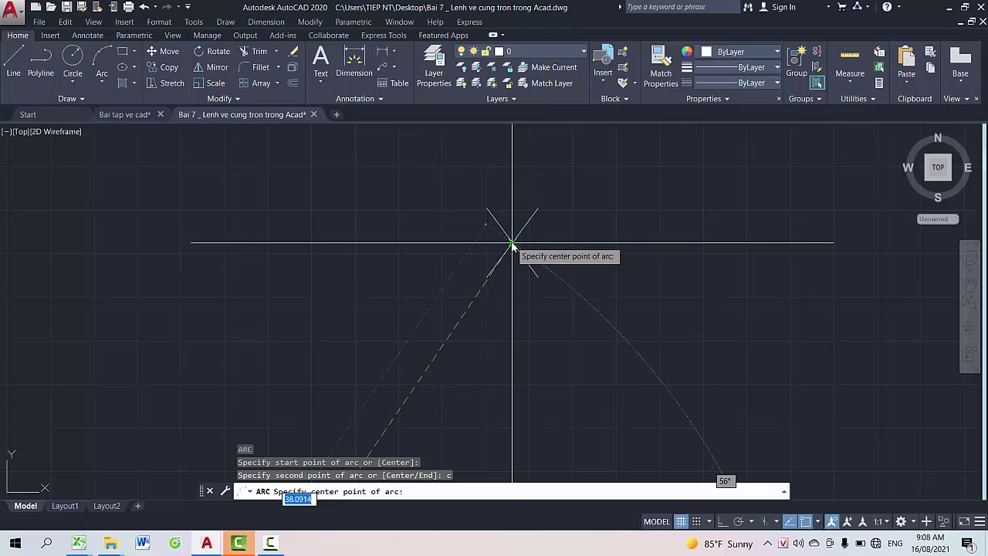
click(513, 245)
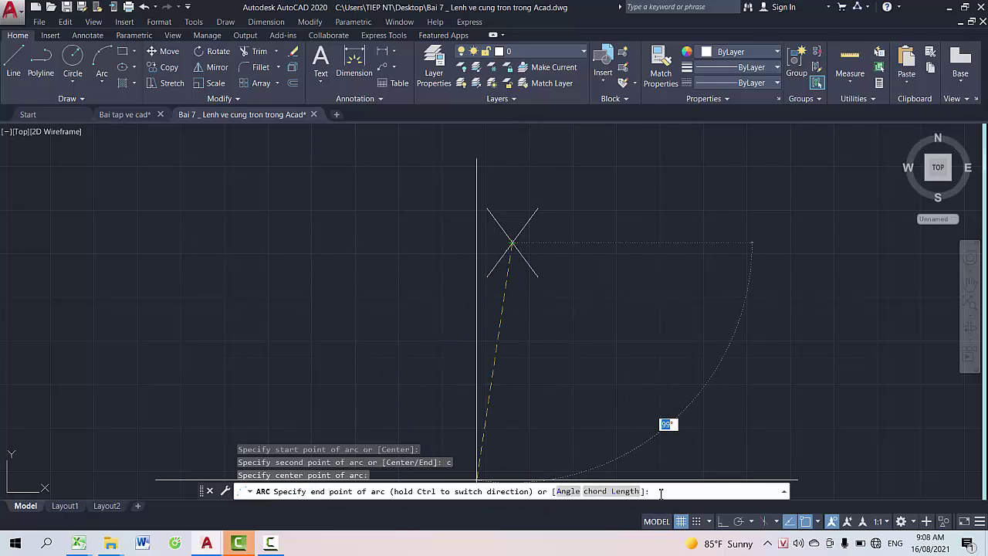
Give the arc a chord length of 30 to finish it.
scroll(521, 282, down, 2)
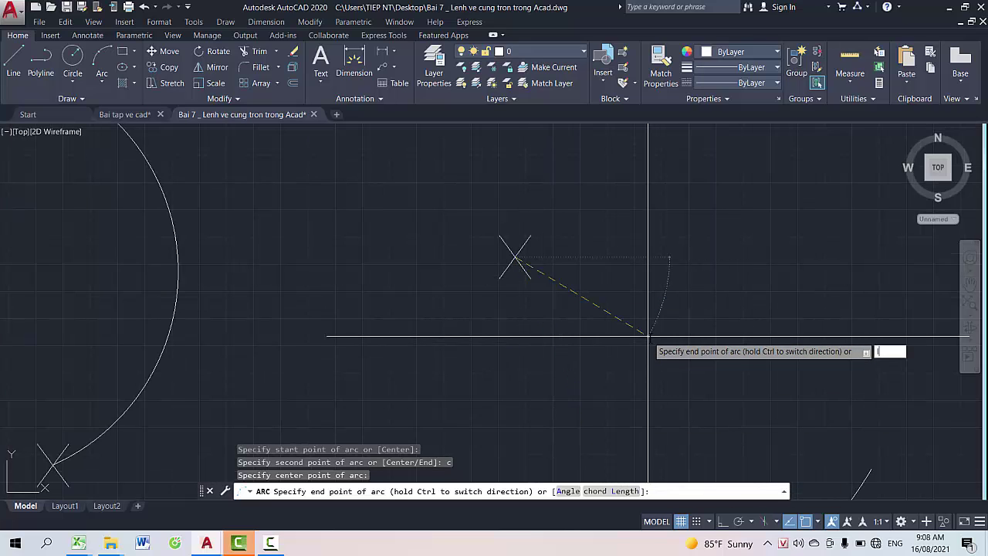
text(l)
key(Return)
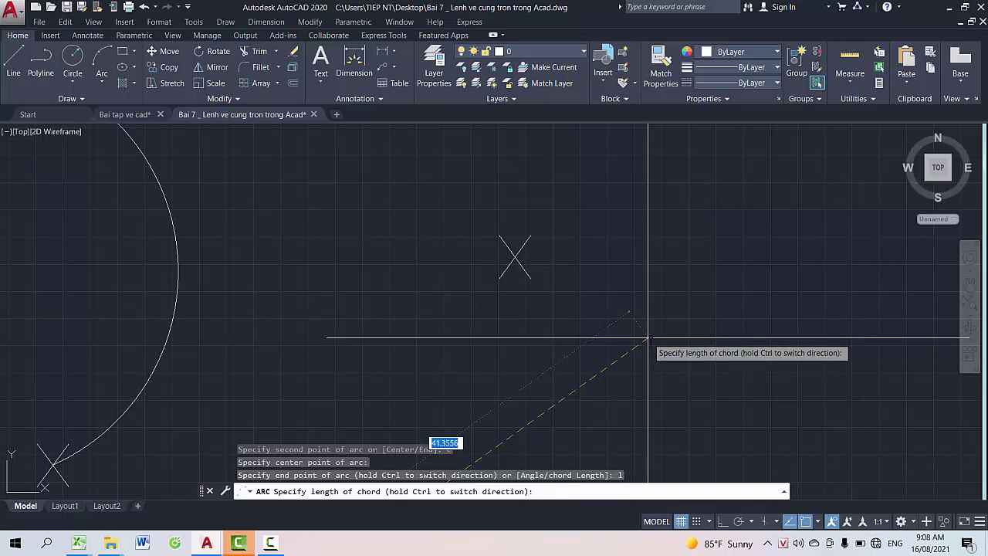
scroll(571, 301, down, 2)
scroll(614, 313, down, 2)
scroll(613, 312, up, 3)
scroll(636, 331, down, 4)
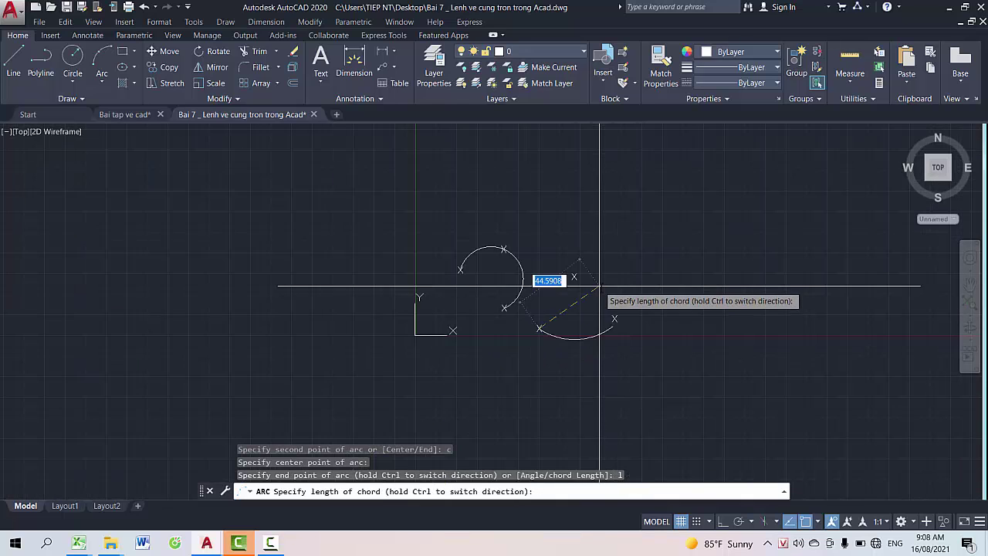
scroll(600, 283, up, 3)
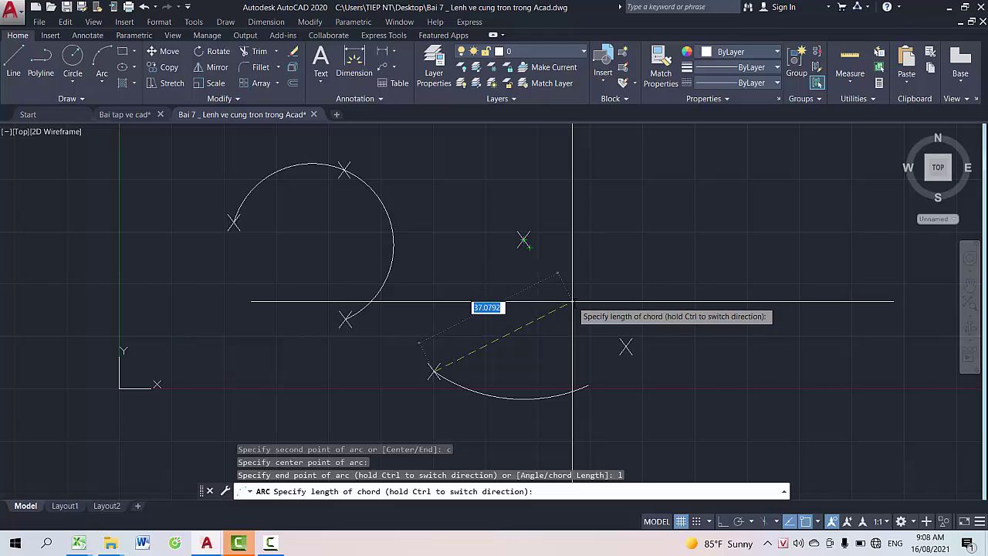
text(30)
key(Return)
scroll(572, 302, up, 3)
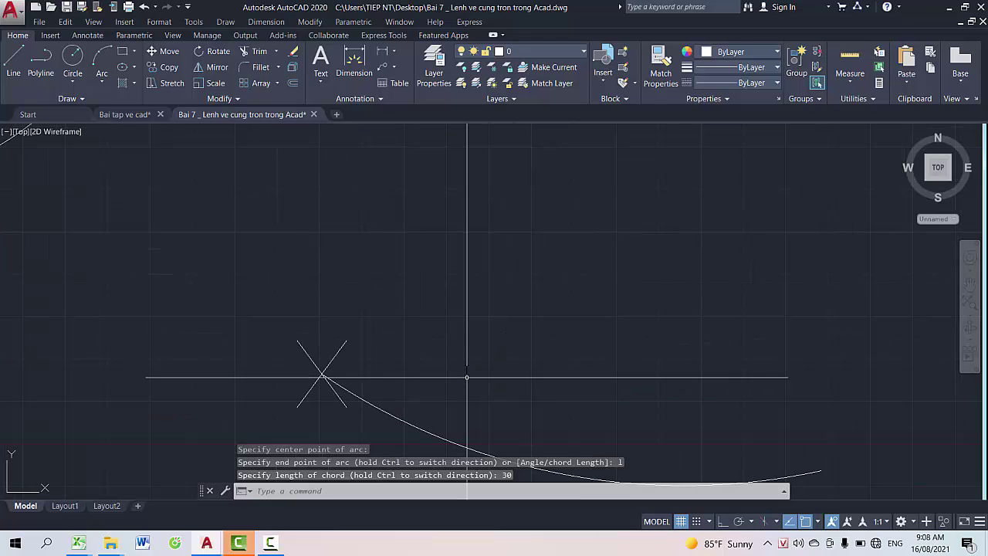
scroll(467, 375, down, 2)
Draw a temporary line joining the new arc's two ends.
text(al)
key(Return)
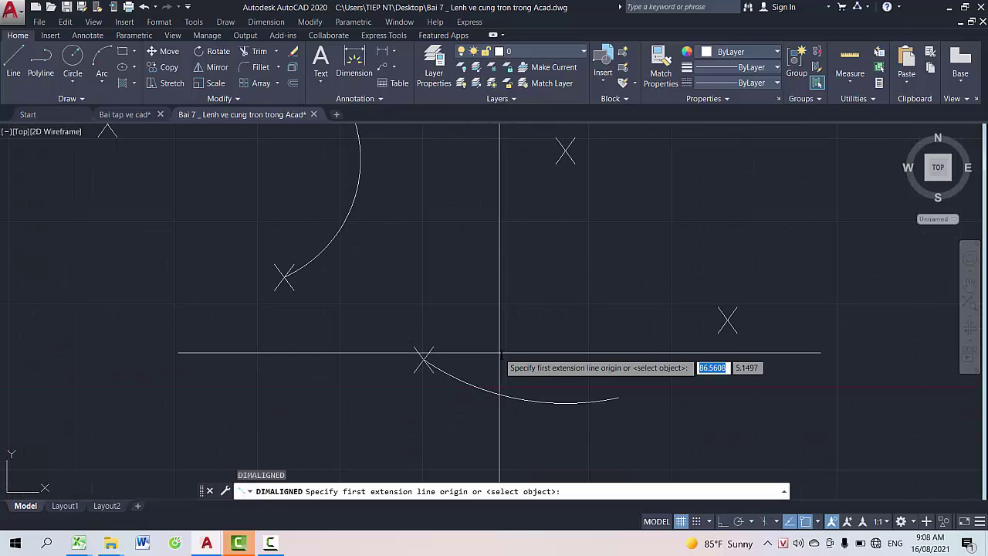
key(Escape)
key(Return)
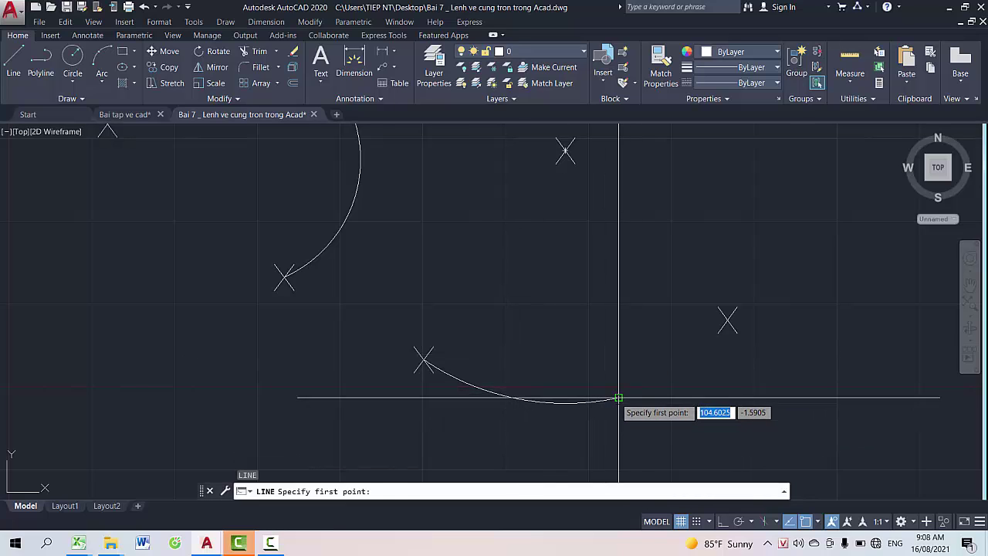
click(617, 398)
scroll(446, 355, up, 2)
scroll(396, 369, up, 2)
click(396, 369)
scroll(417, 363, down, 3)
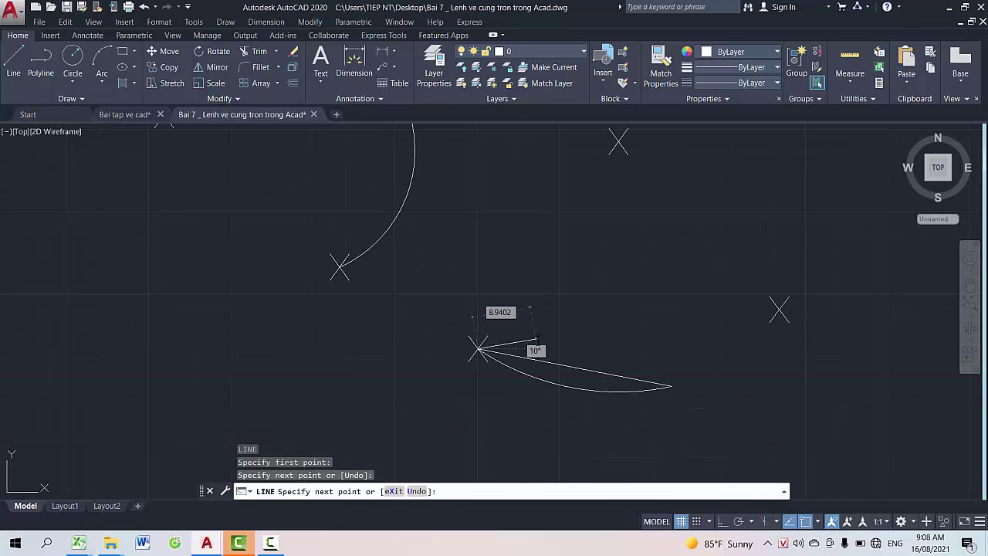
key(Escape)
Preview an aligned dimension on the line to confirm the 30 chord, then cancel.
key(Return)
scroll(458, 363, up, 2)
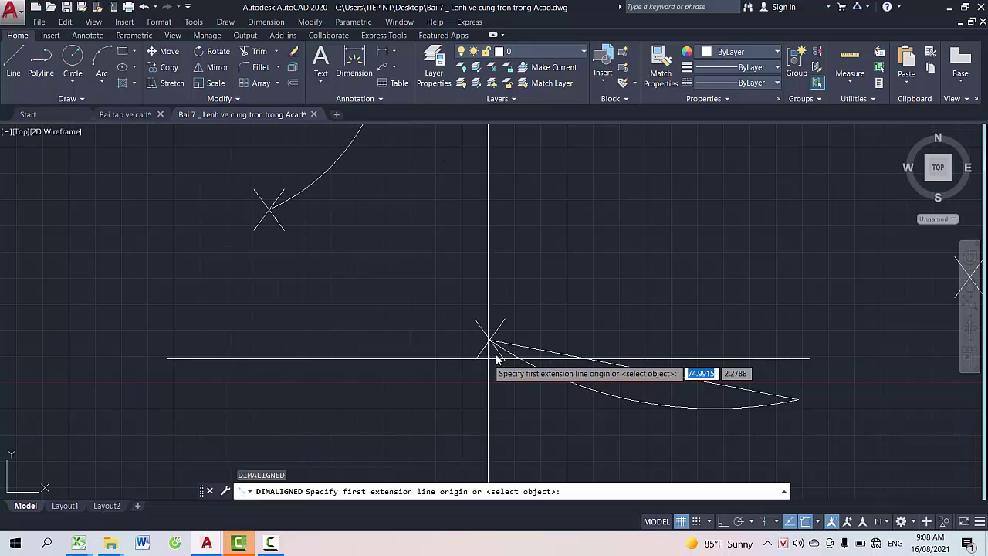
click(490, 341)
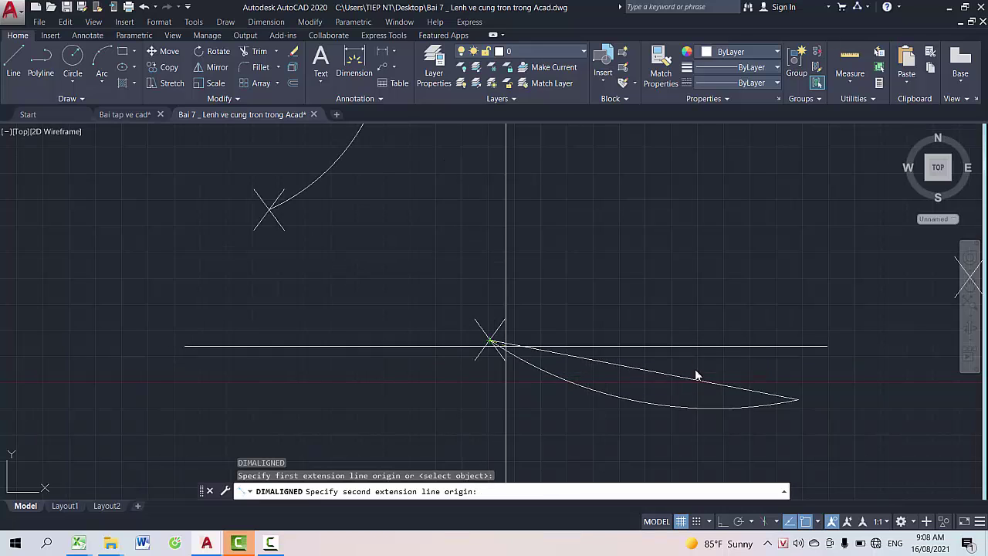
click(797, 400)
scroll(682, 357, up, 3)
scroll(683, 358, down, 4)
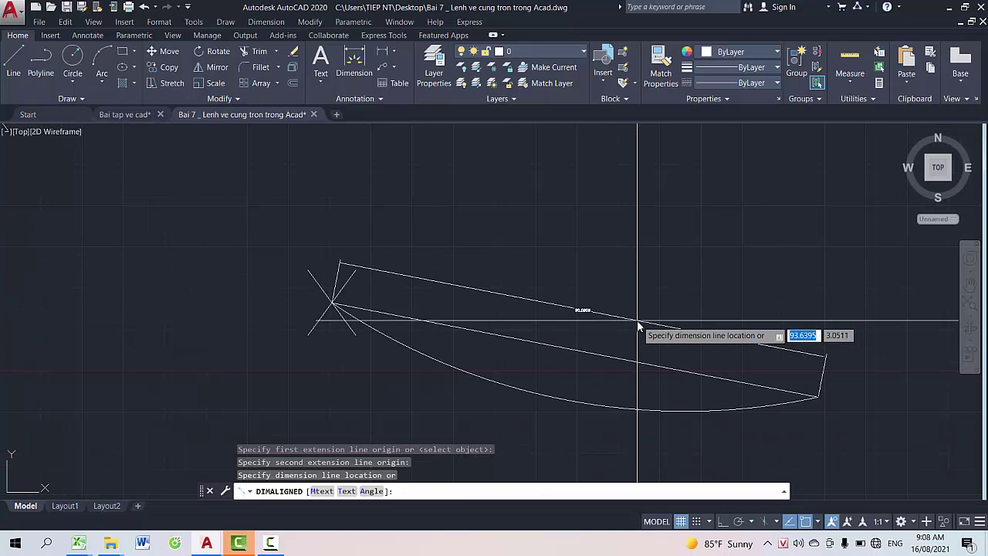
key(Escape)
Erase the temporary chord line and bring up the Draw menu.
click(607, 264)
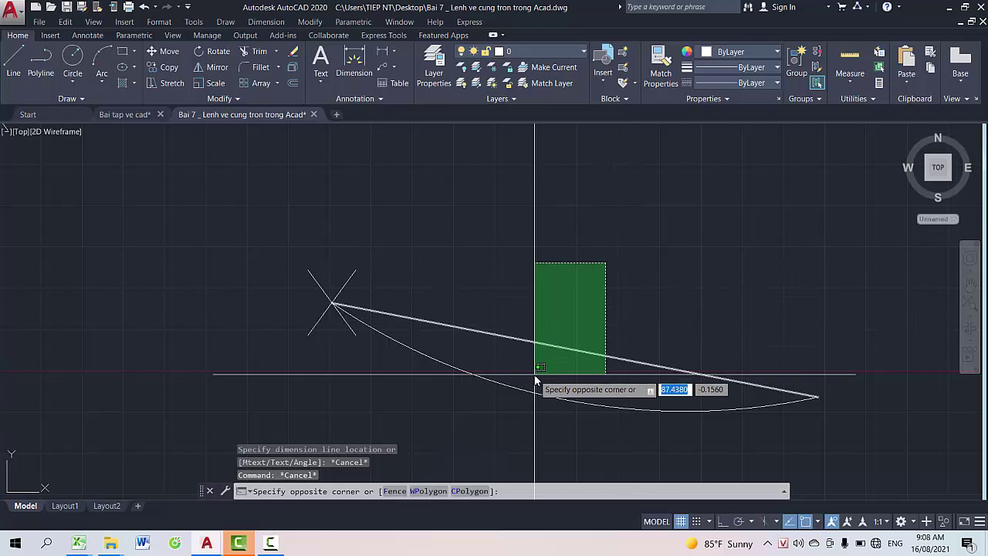
click(538, 369)
key(Delete)
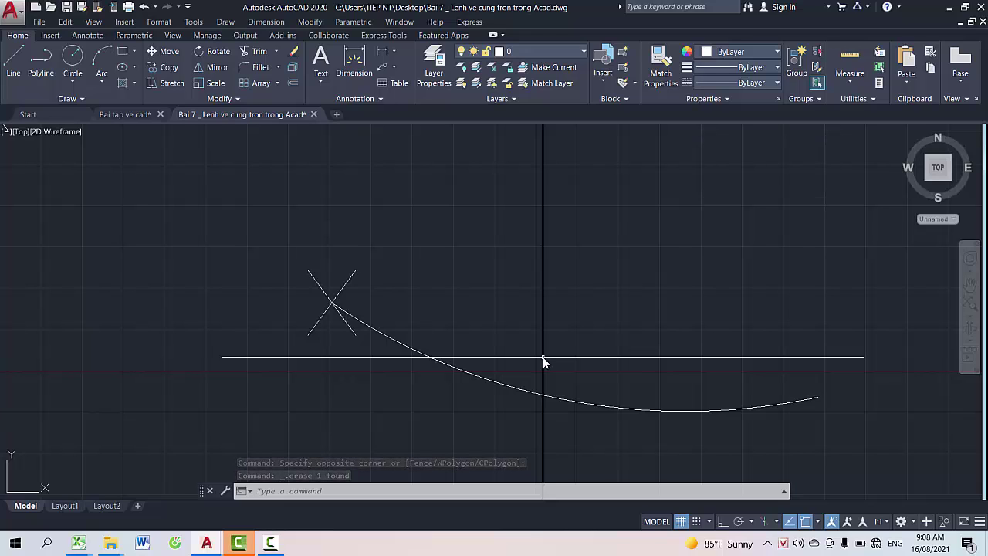
click(226, 22)
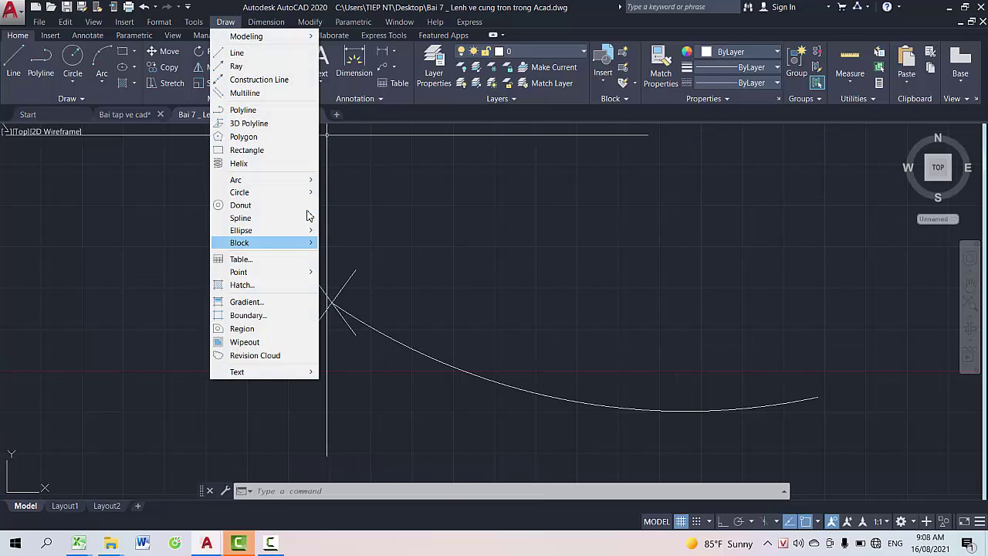
mouse_move(262, 180)
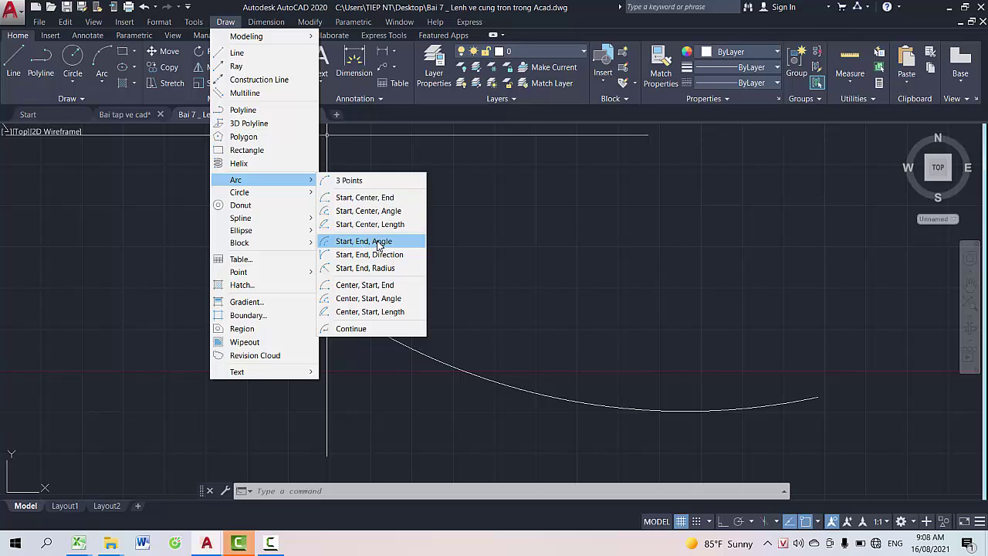
Dismiss the Draw menu and erase the chord-30 arc.
click(544, 243)
scroll(530, 265, down, 3)
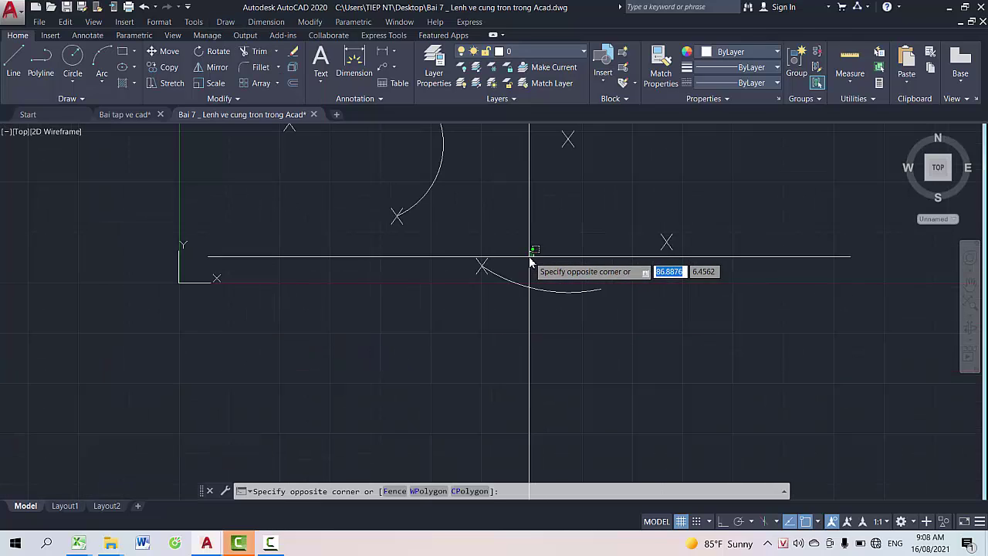
key(Escape)
scroll(531, 258, up, 3)
click(546, 273)
click(471, 370)
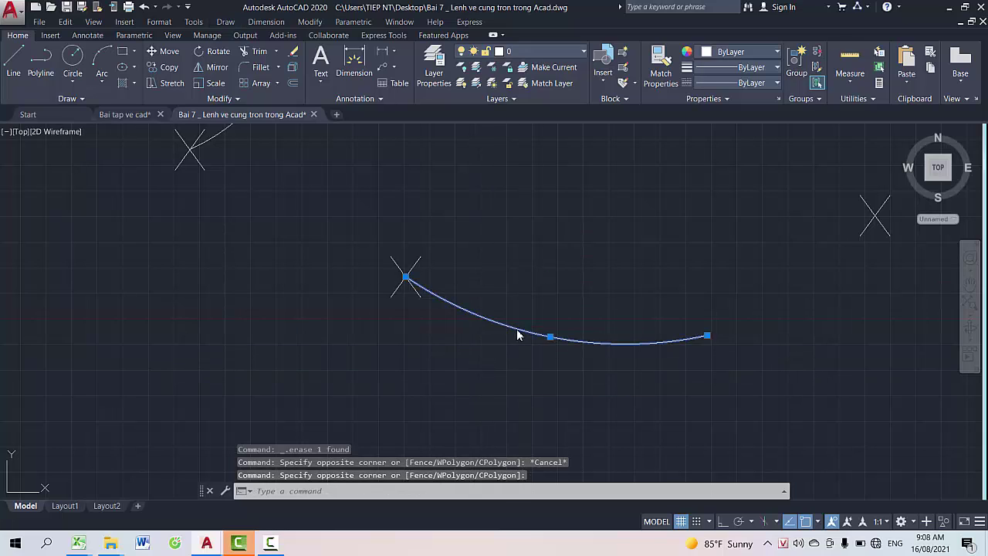
key(Delete)
Draw a start-end arc between the two X markers with a 45° included angle.
text(a)
key(Return)
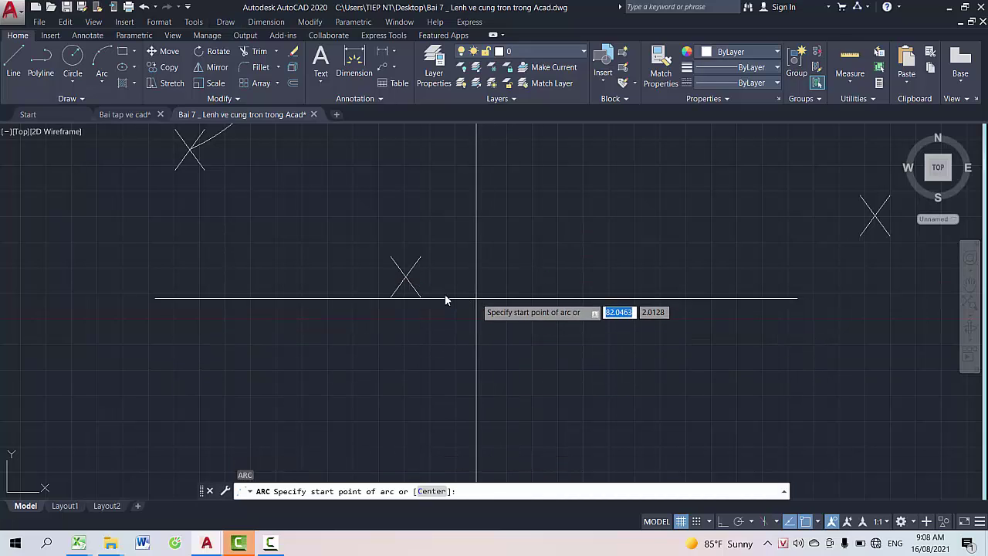
click(405, 276)
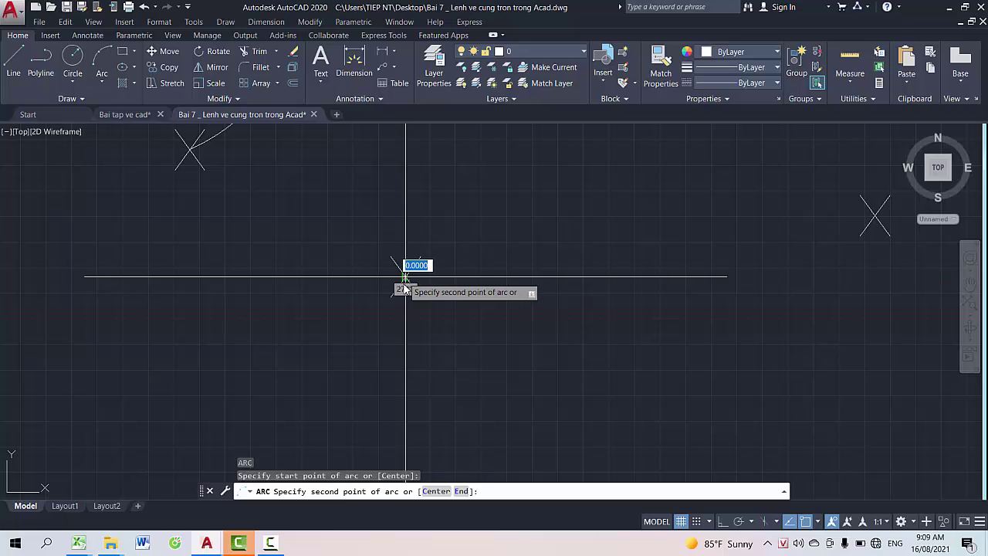
scroll(406, 276, down, 2)
text(e)
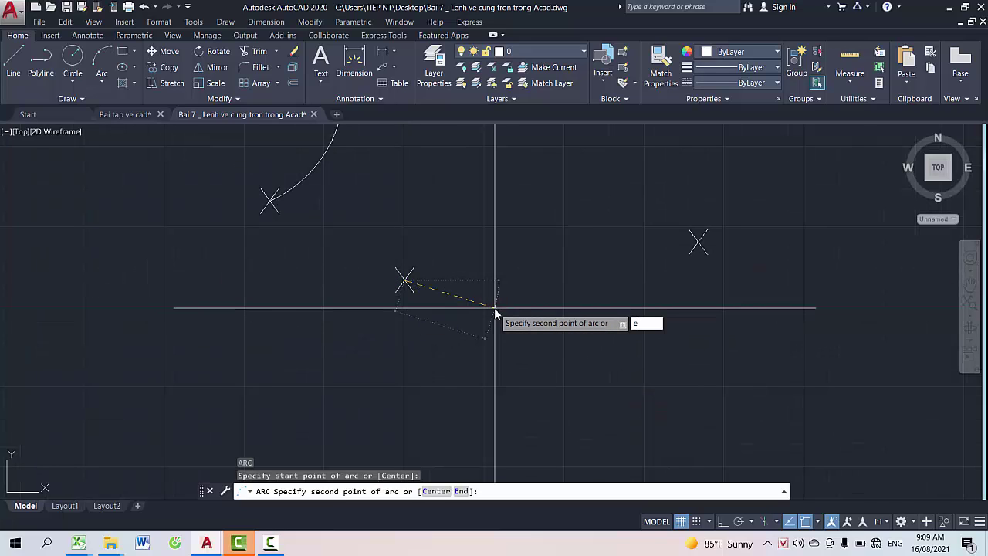
key(Return)
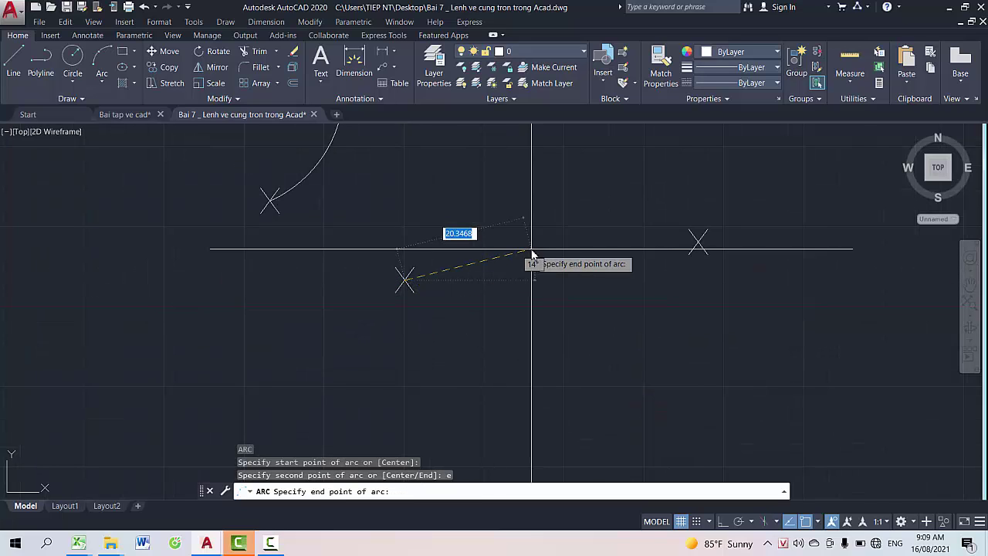
scroll(531, 247, down, 2)
scroll(533, 172, up, 2)
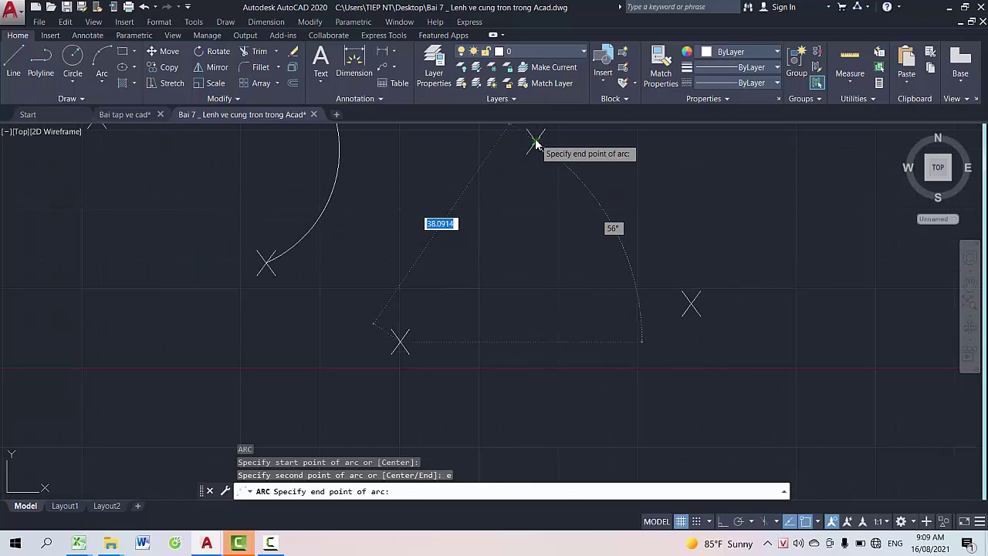
click(537, 145)
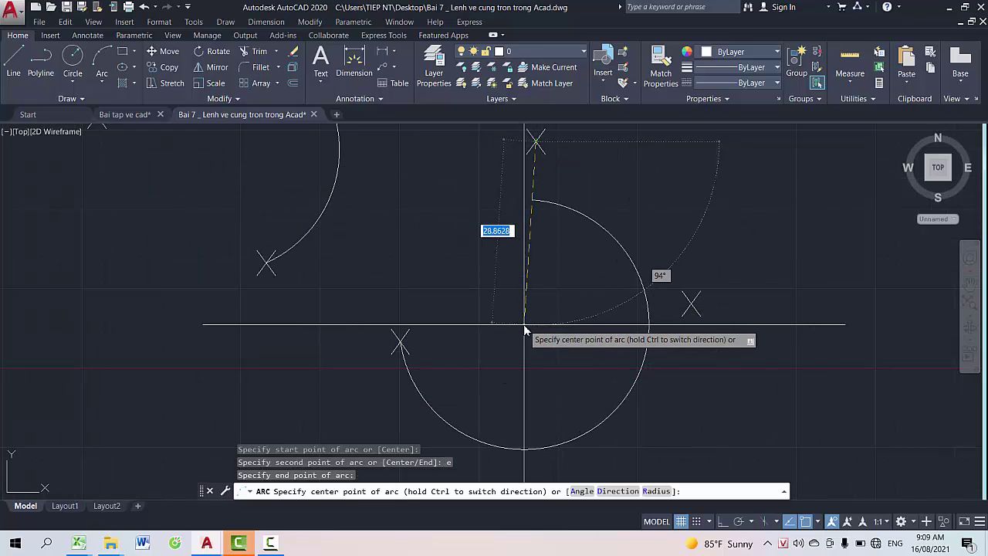
text(a)
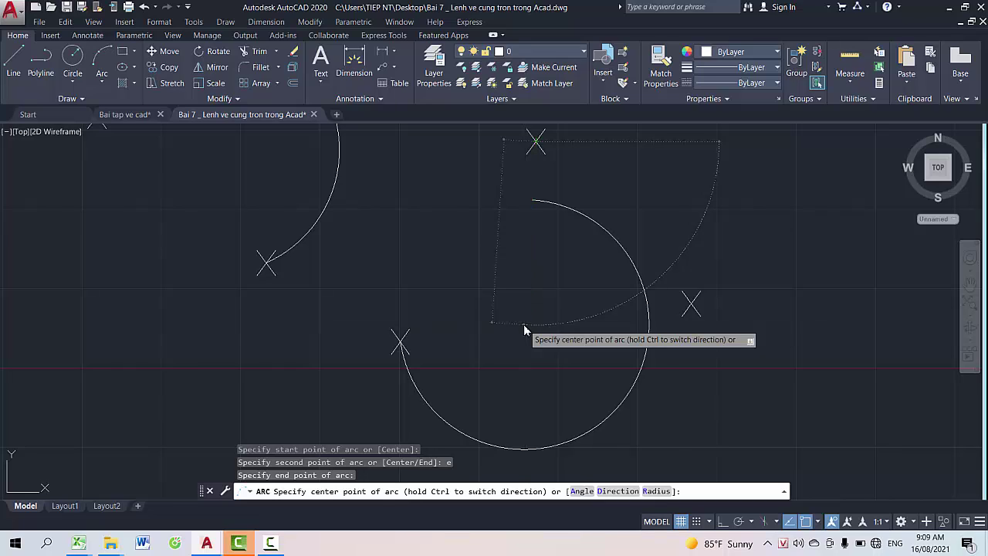
key(Return)
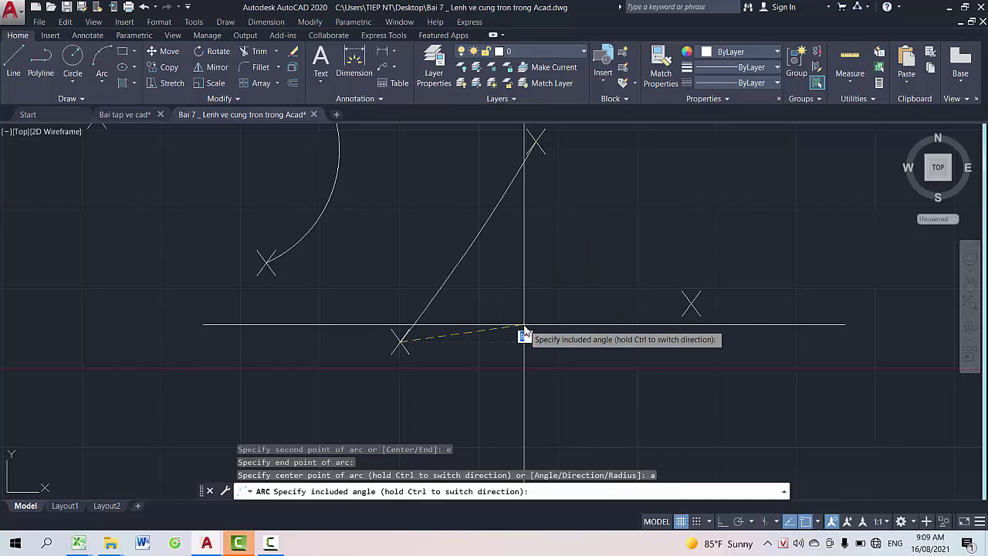
text(45)
key(Return)
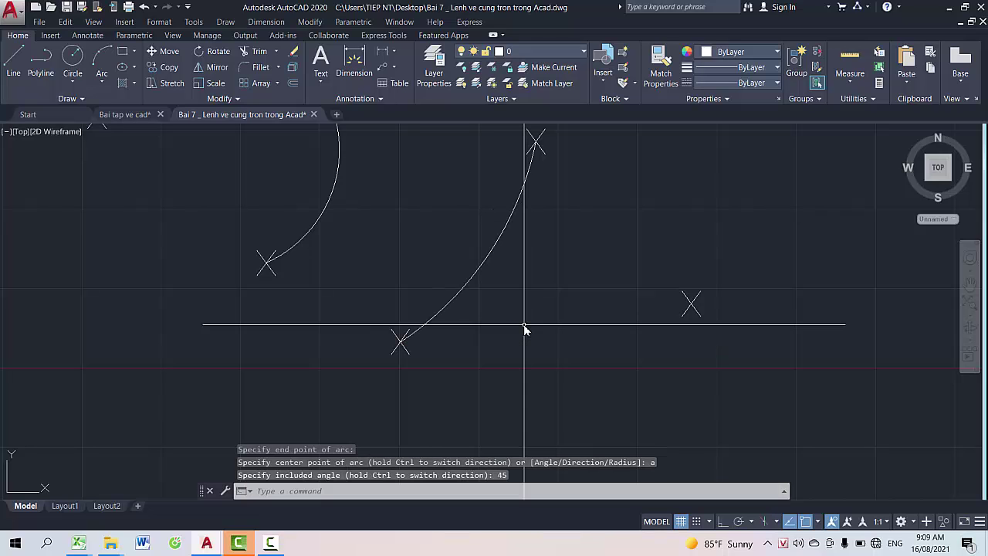
middle_drag(469, 209, 477, 257)
scroll(529, 328, down, 2)
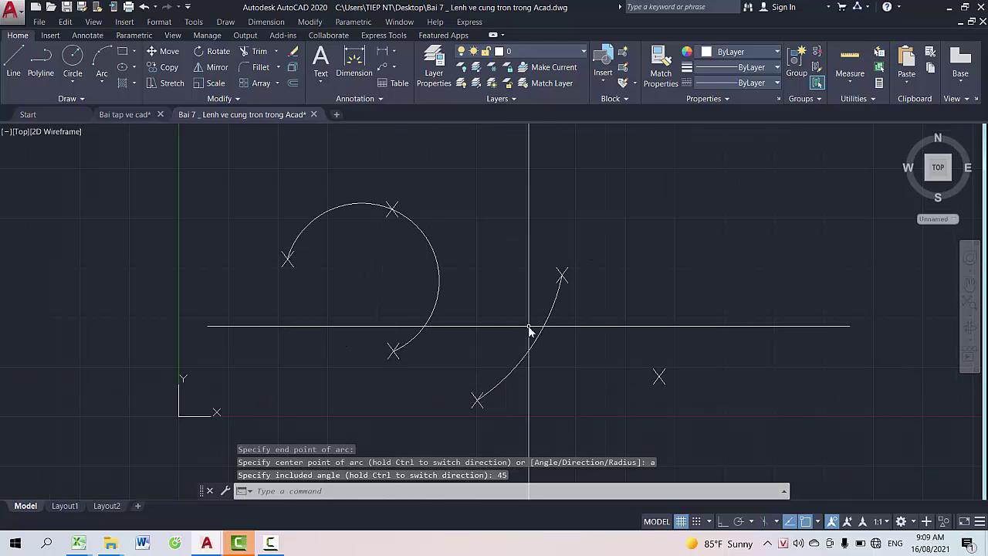
text(l)
key(Return)
click(479, 401)
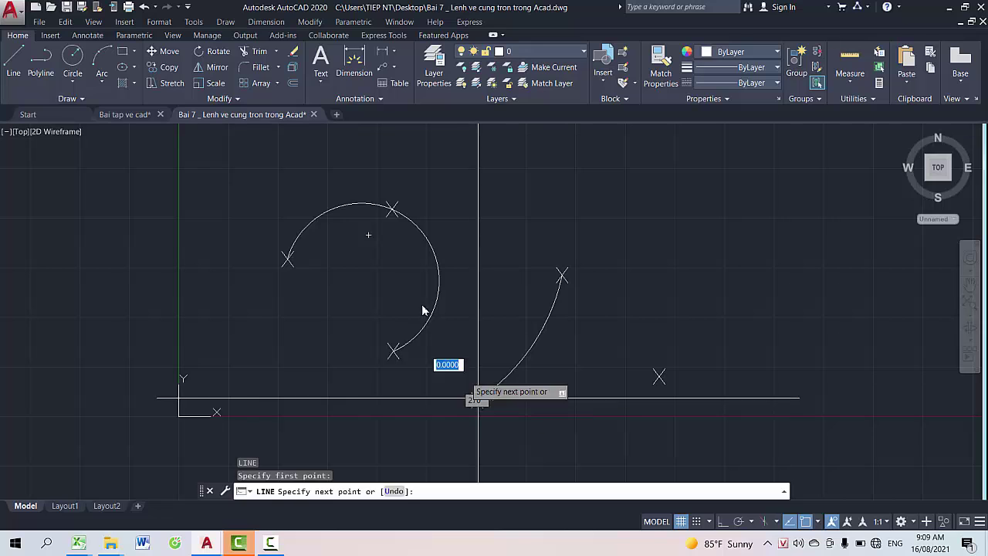
click(362, 229)
scroll(568, 276, up, 4)
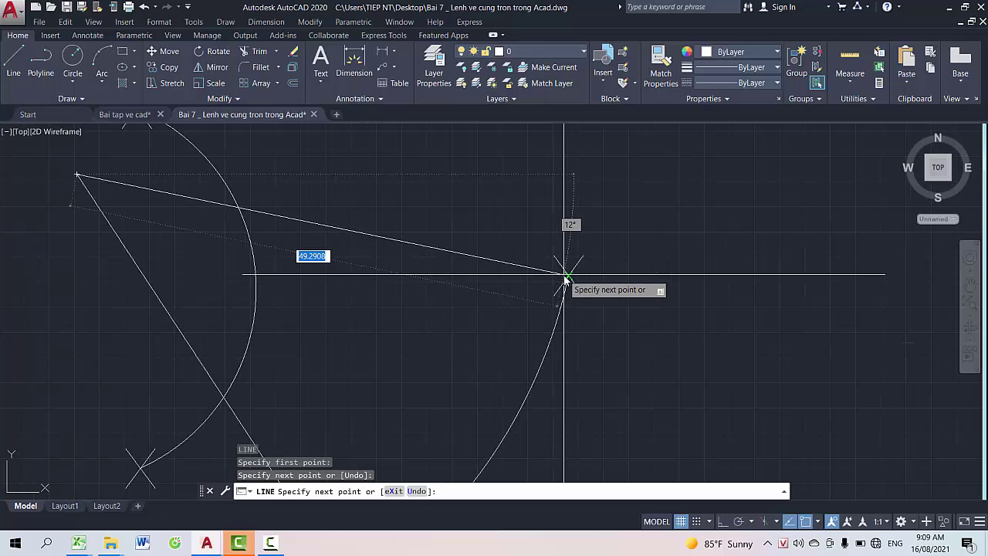
click(568, 278)
scroll(573, 355, down, 6)
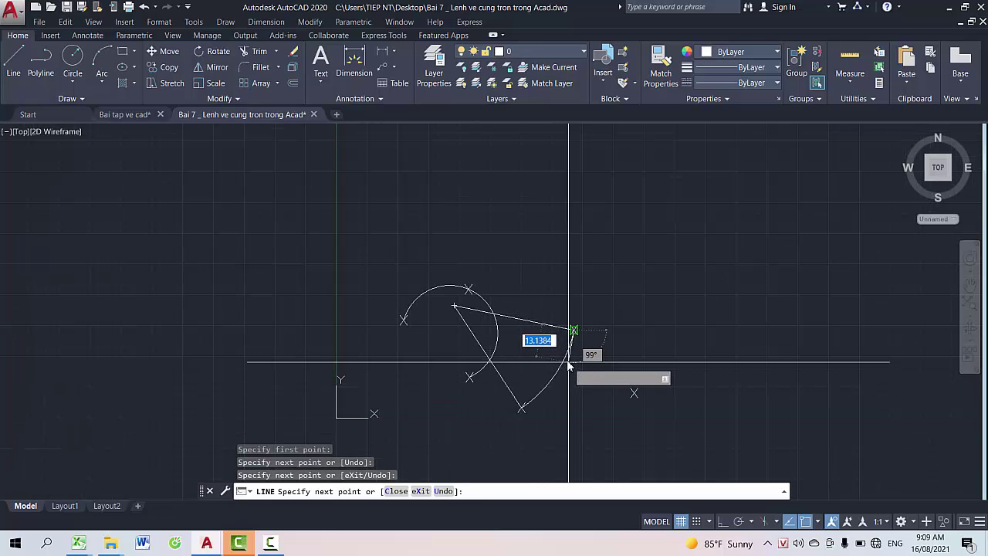
key(Escape)
scroll(562, 361, up, 2)
text(DAN)
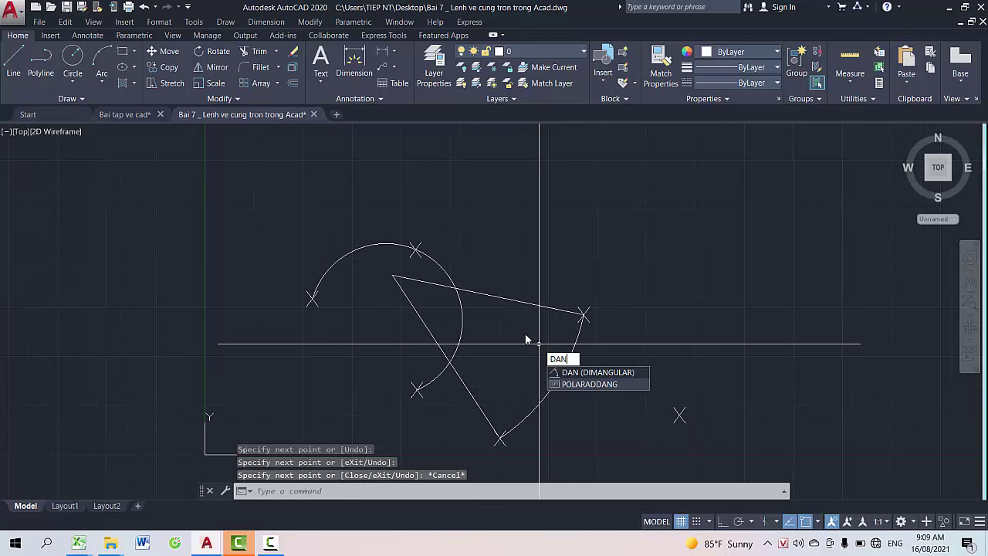
key(Return)
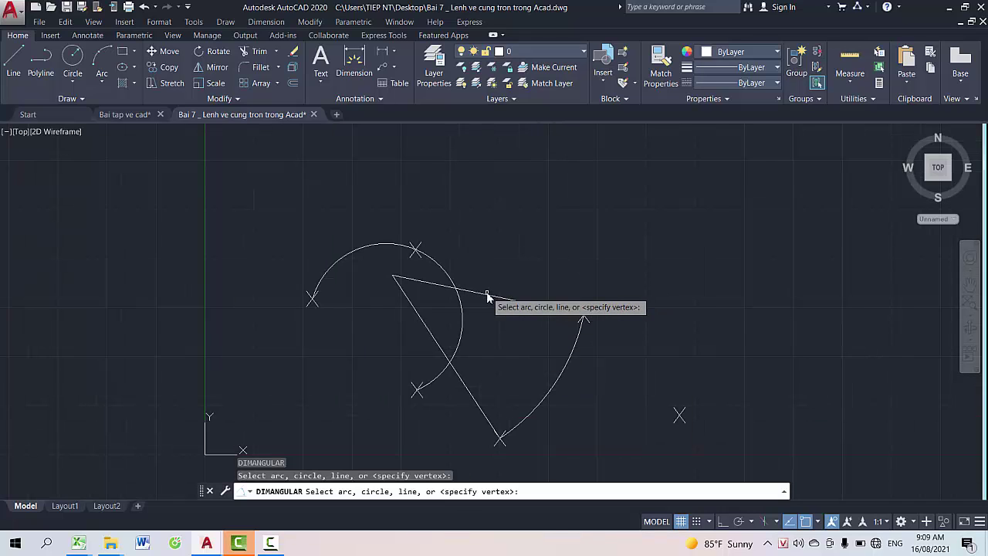
click(486, 291)
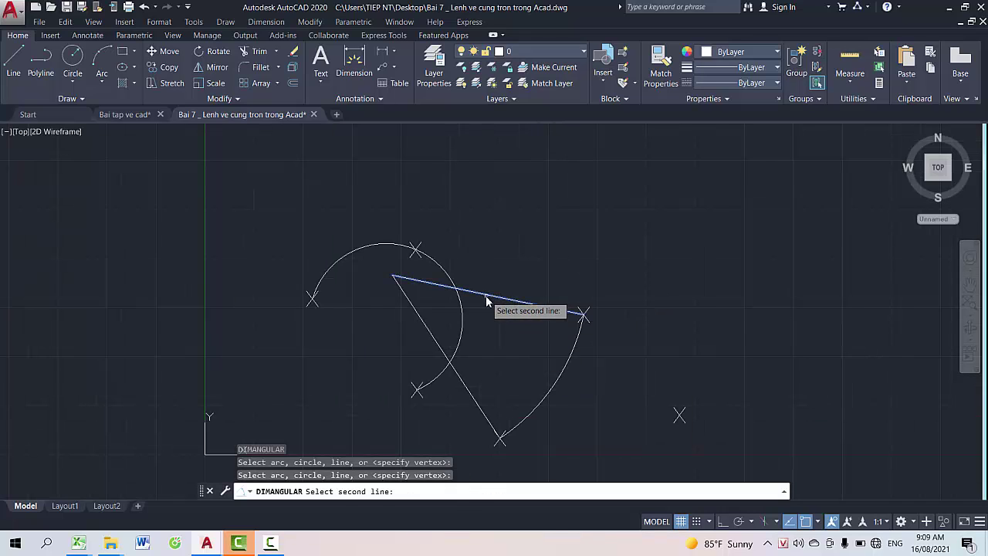
click(451, 369)
scroll(444, 305, up, 3)
scroll(455, 317, down, 2)
key(Escape)
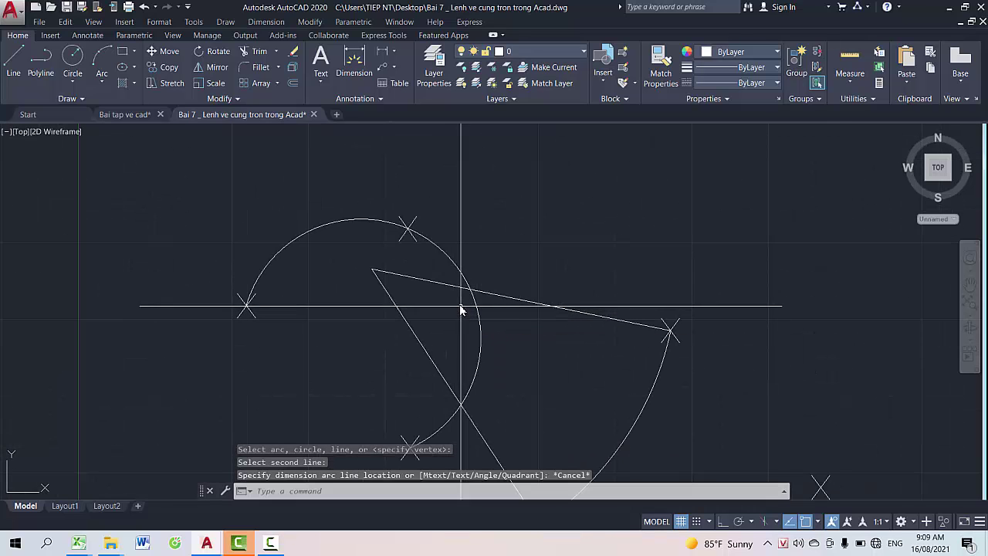
drag(430, 276, 397, 314)
scroll(441, 302, down, 2)
key(Delete)
scroll(494, 360, down, 1)
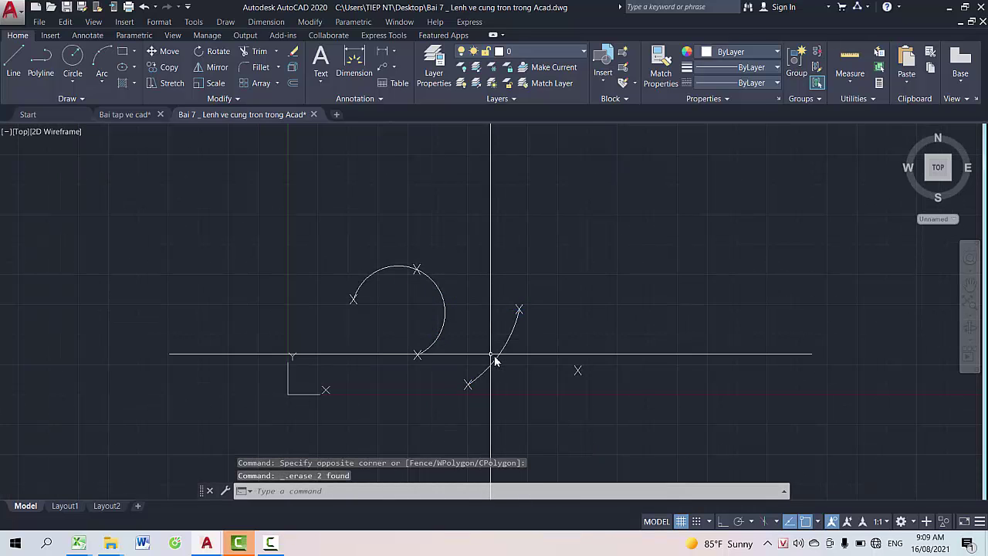
scroll(495, 360, up, 2)
text(l)
Cancel the started line and show the Draw menu's Arc construction methods.
key(Return)
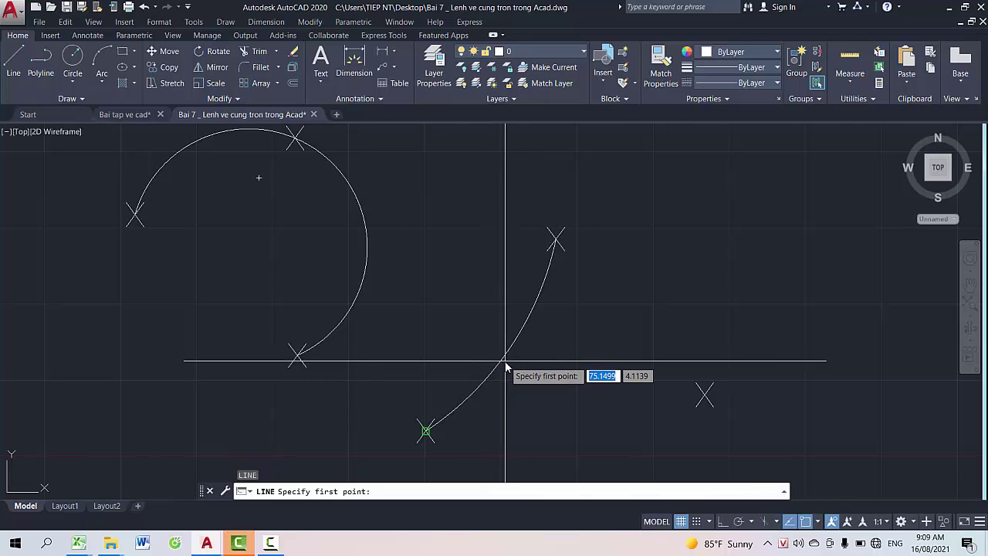
scroll(515, 359, down, 3)
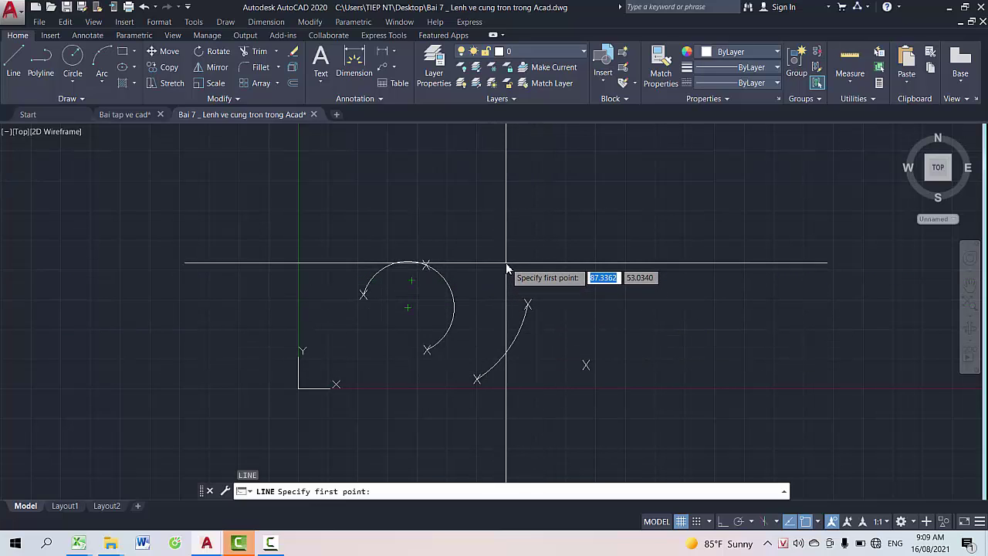
key(Escape)
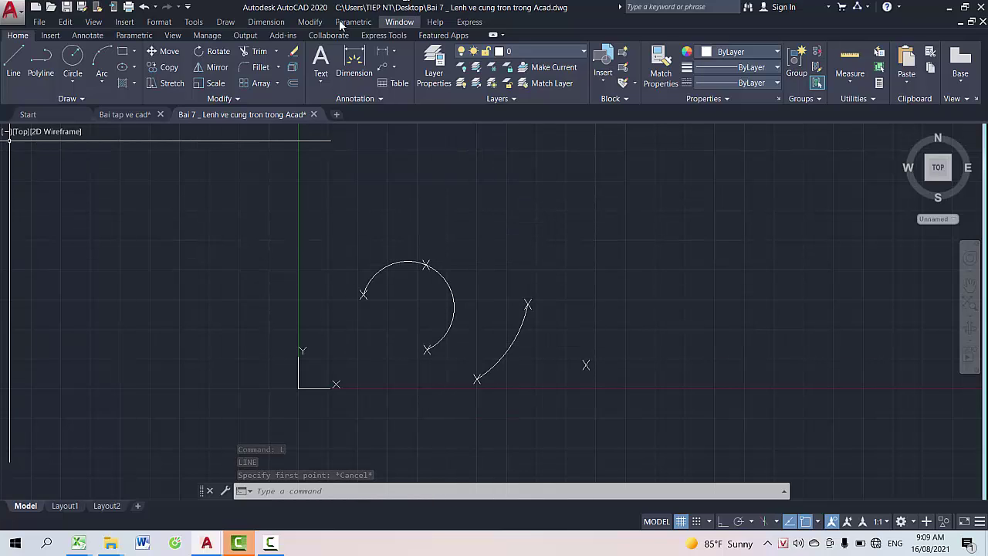
click(226, 22)
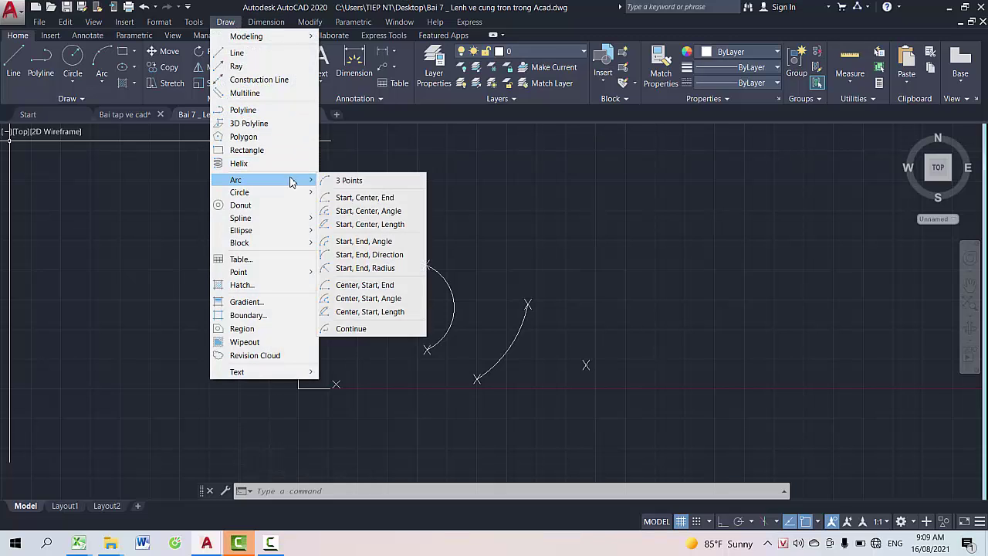
mouse_move(263, 180)
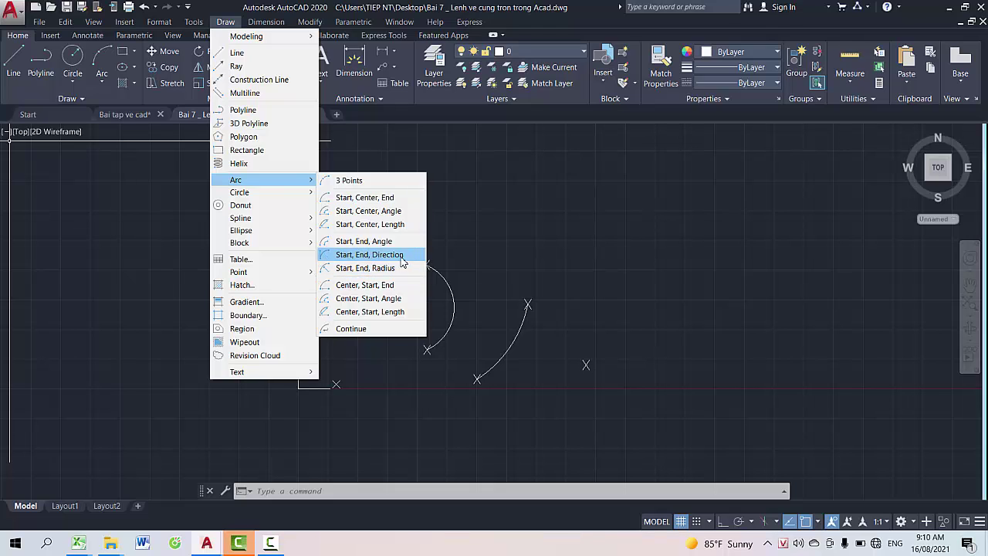
Close the arc options list and erase the right-hand arc.
click(400, 256)
click(501, 348)
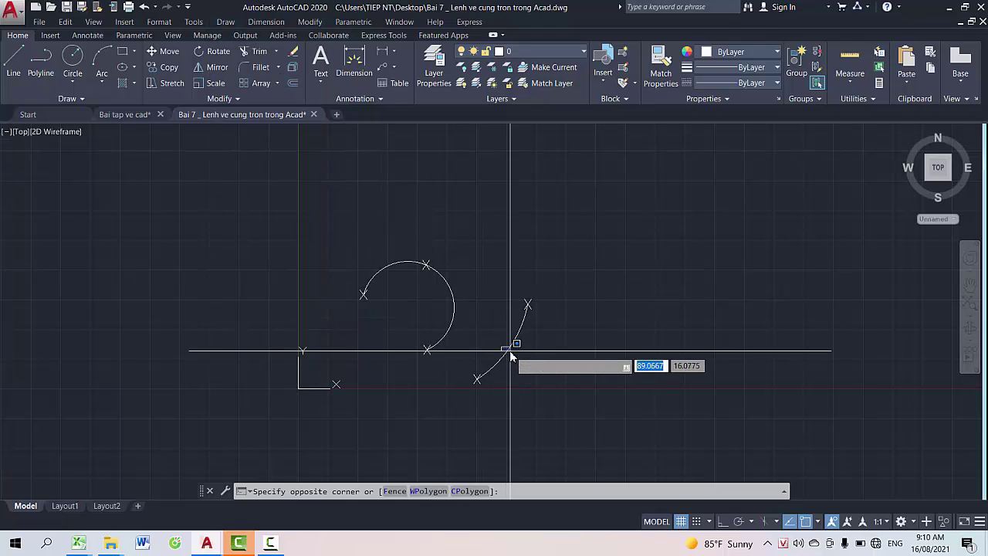
click(512, 348)
key(Delete)
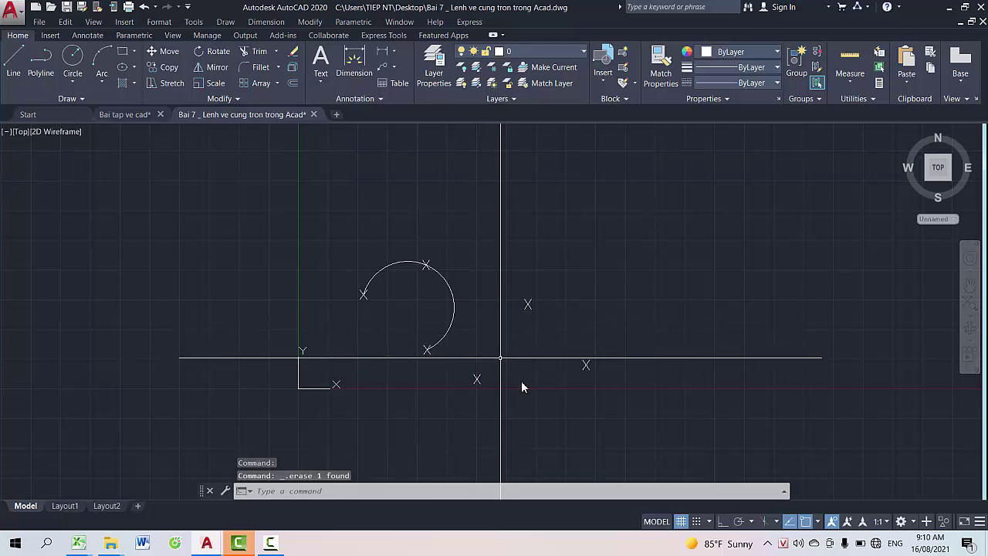
Draw a start-end-direction arc between the lower and upper X markers, then erase it.
text(a)
key(Return)
scroll(491, 397, up, 4)
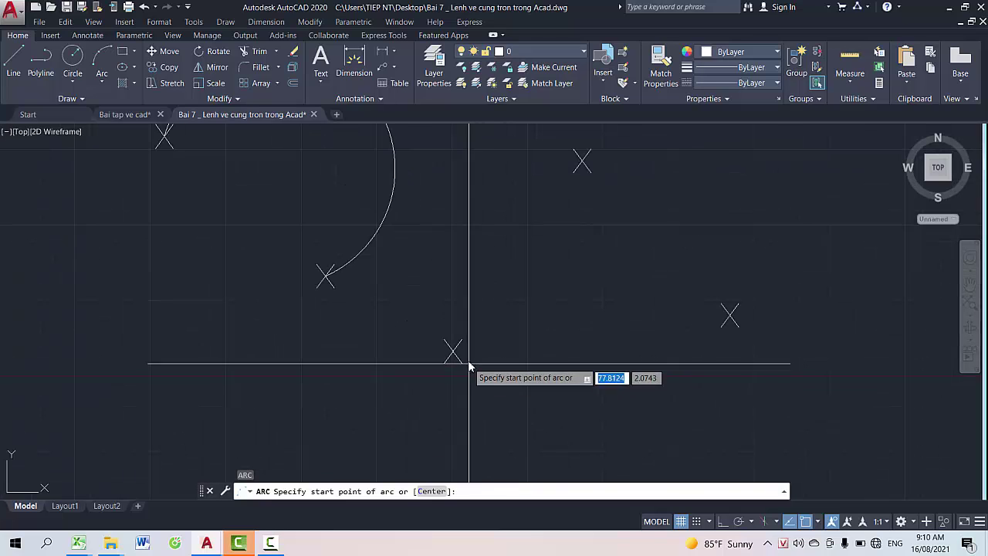
click(453, 352)
scroll(558, 284, down, 2)
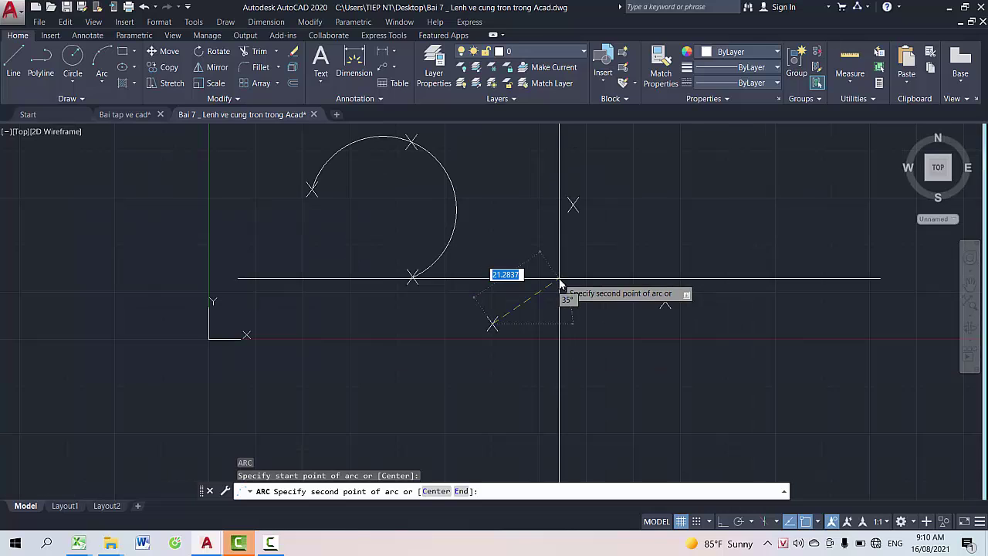
text(e)
key(Return)
scroll(573, 234, up, 2)
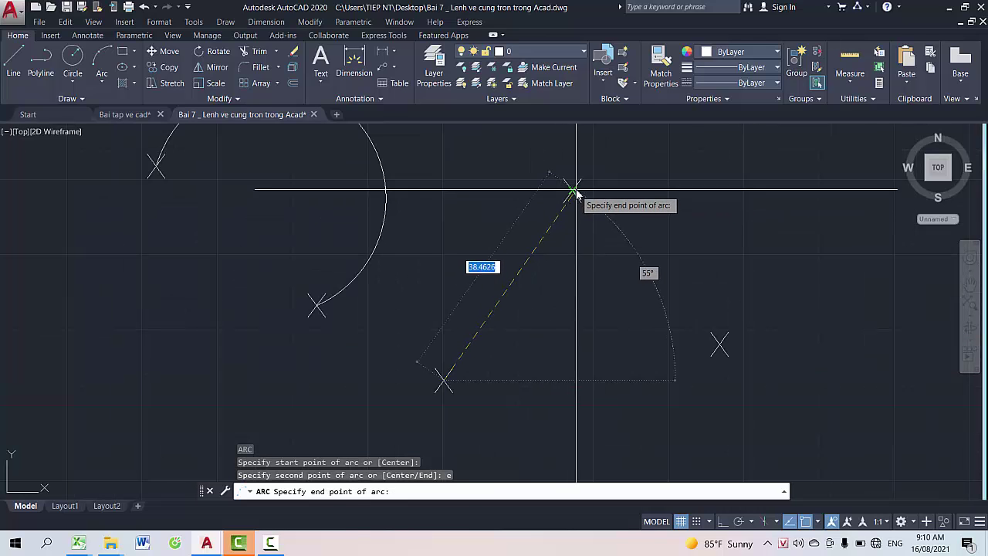
click(572, 189)
scroll(575, 195, down, 3)
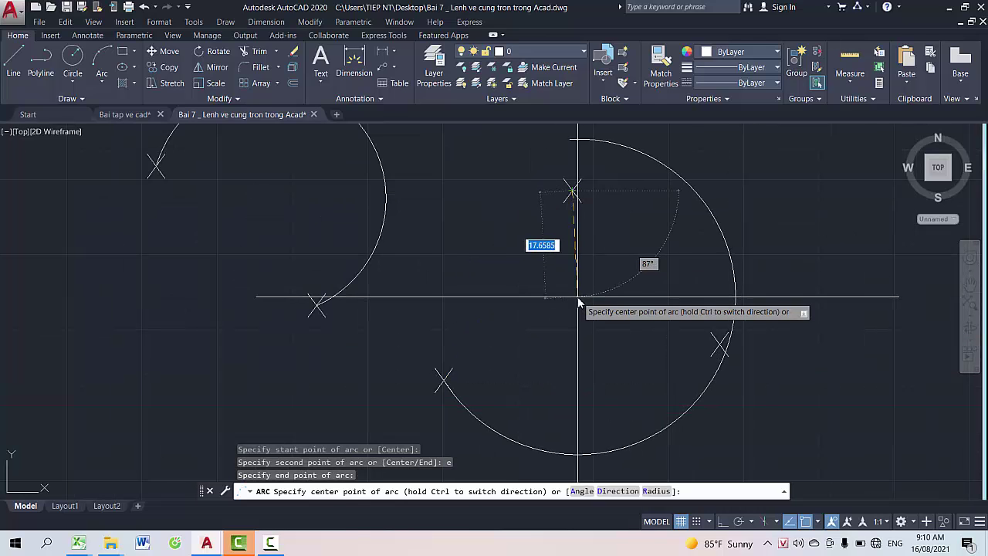
scroll(578, 292, down, 1)
text(d)
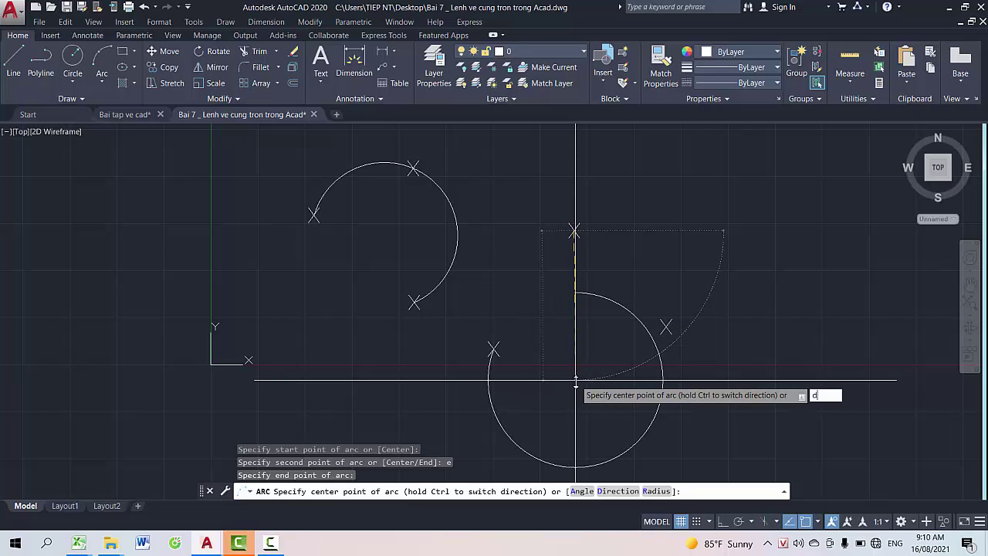
key(Return)
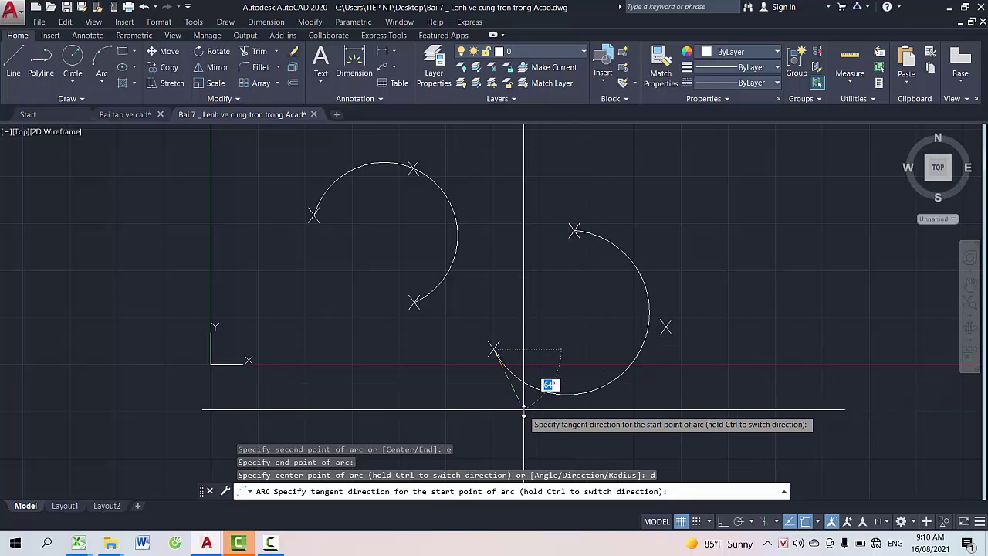
scroll(611, 404, up, 2)
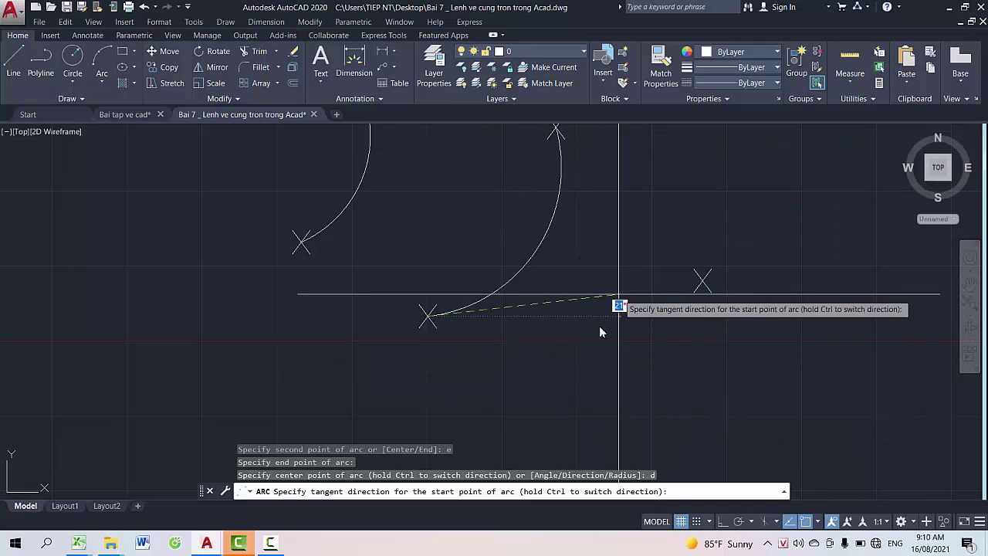
click(699, 292)
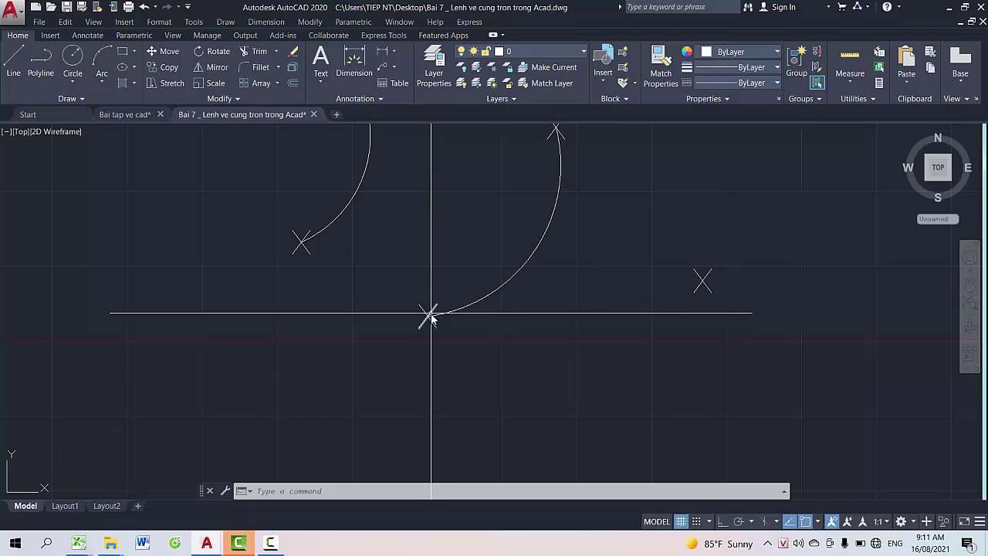
click(461, 309)
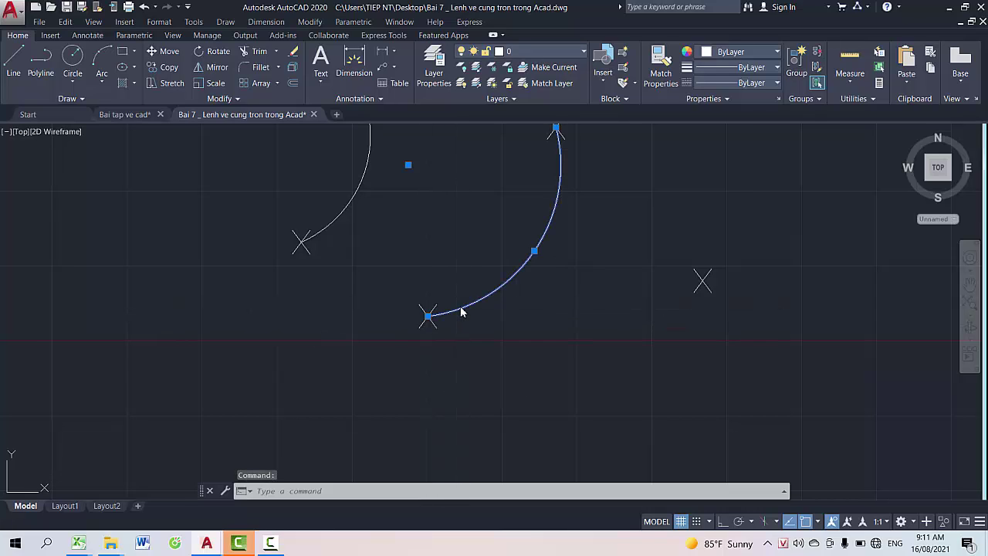
key(Delete)
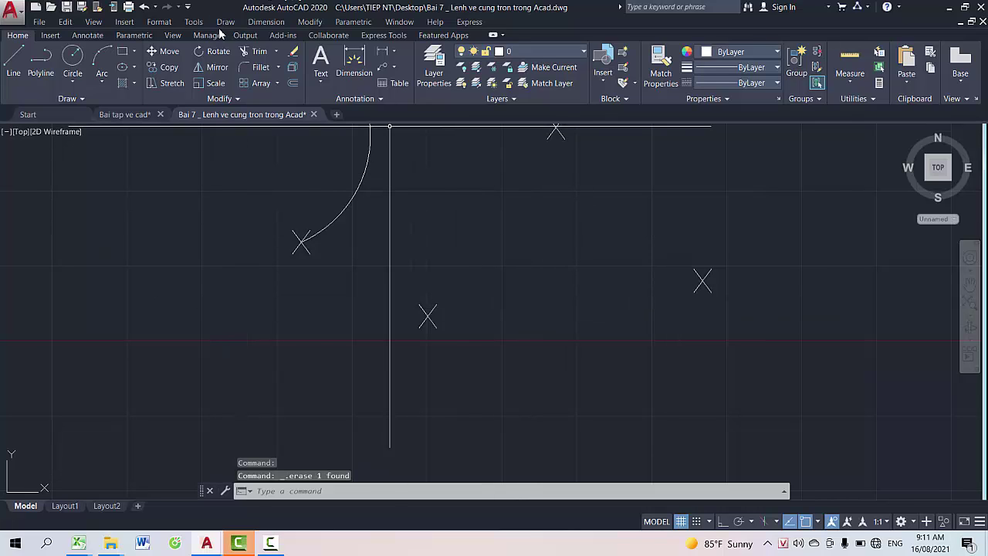
Browse the Draw menu's arc methods and close the list.
click(225, 22)
mouse_move(235, 179)
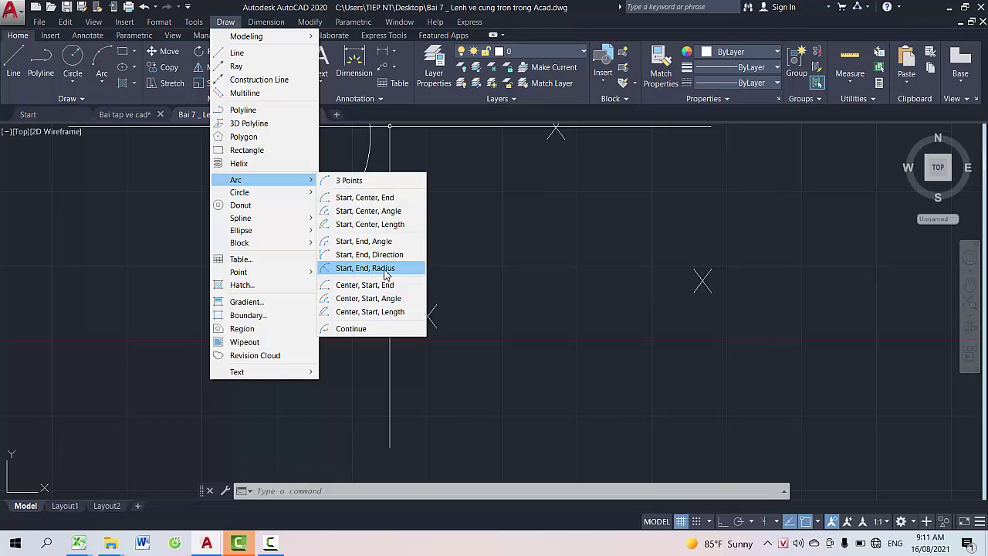
click(518, 250)
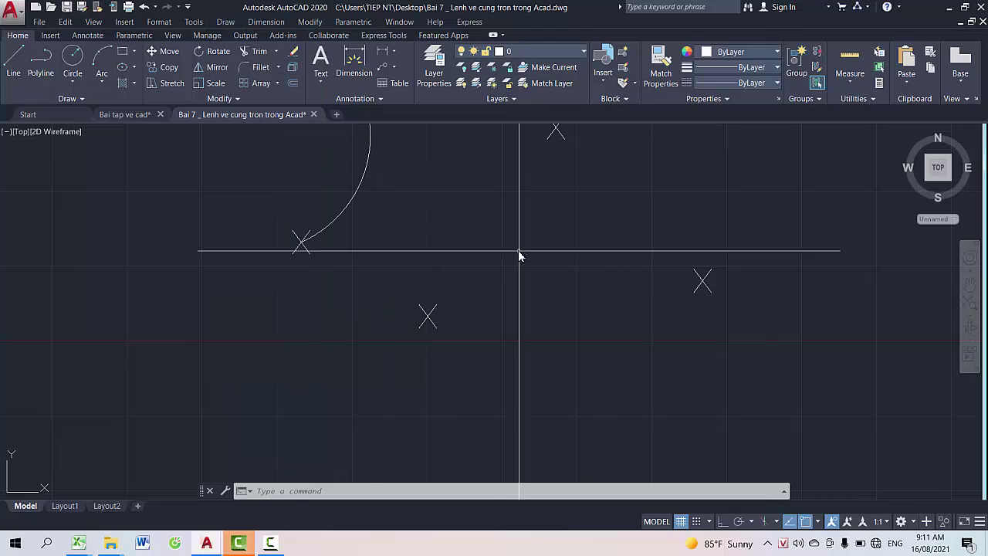
click(517, 250)
text(a)
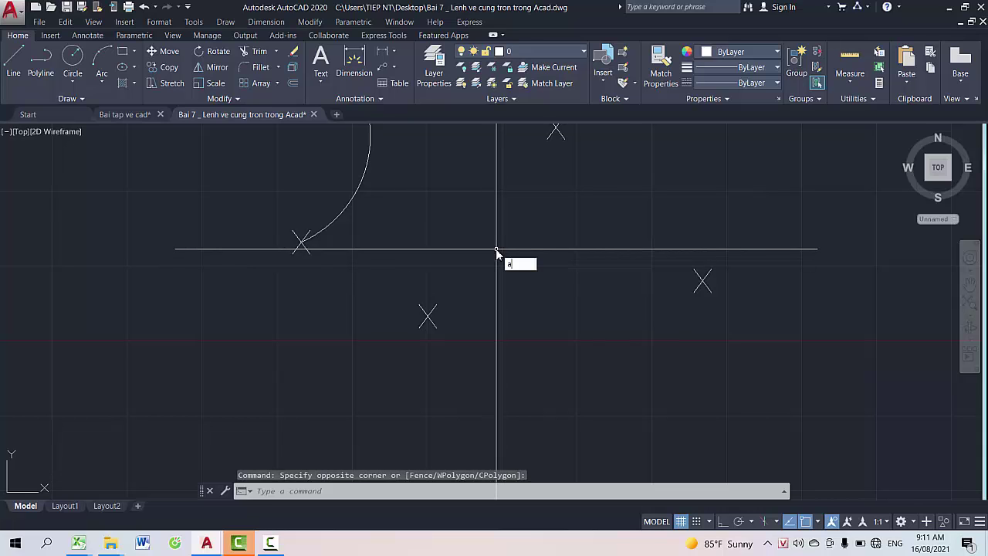
Draw a start-end arc of radius 50 joining the two right-hand X markers.
key(Return)
scroll(471, 300, up, 4)
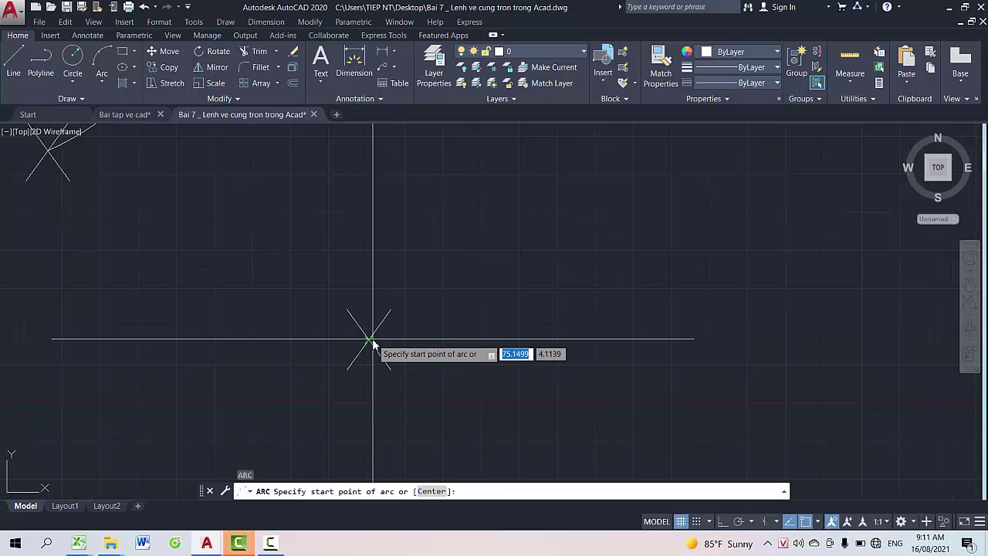
click(370, 340)
scroll(369, 345, down, 3)
text(e)
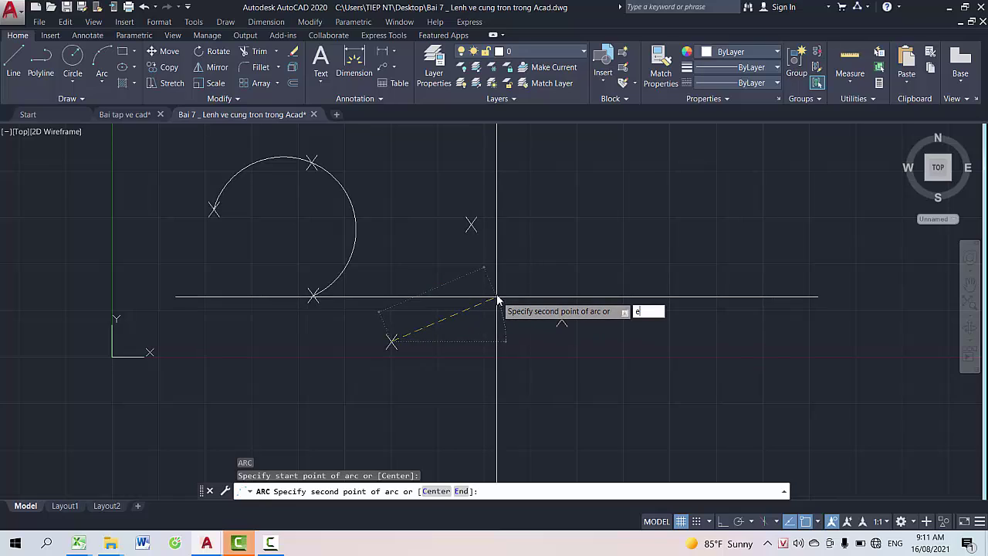
key(Return)
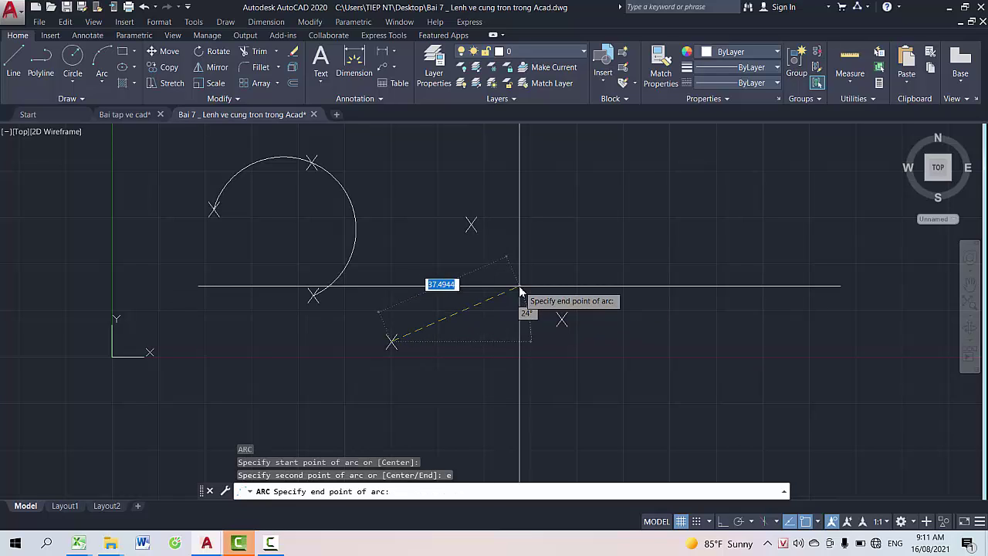
scroll(471, 228, up, 3)
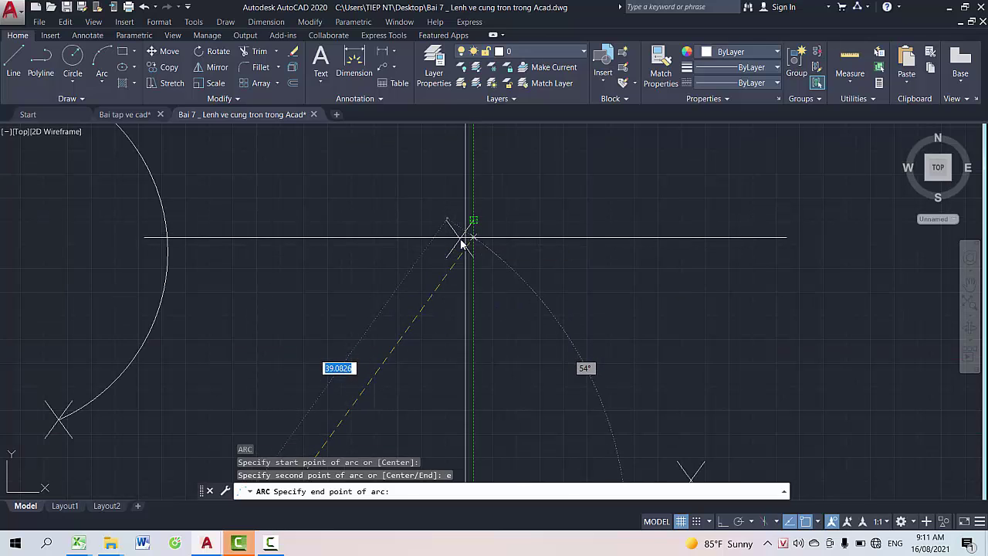
click(461, 239)
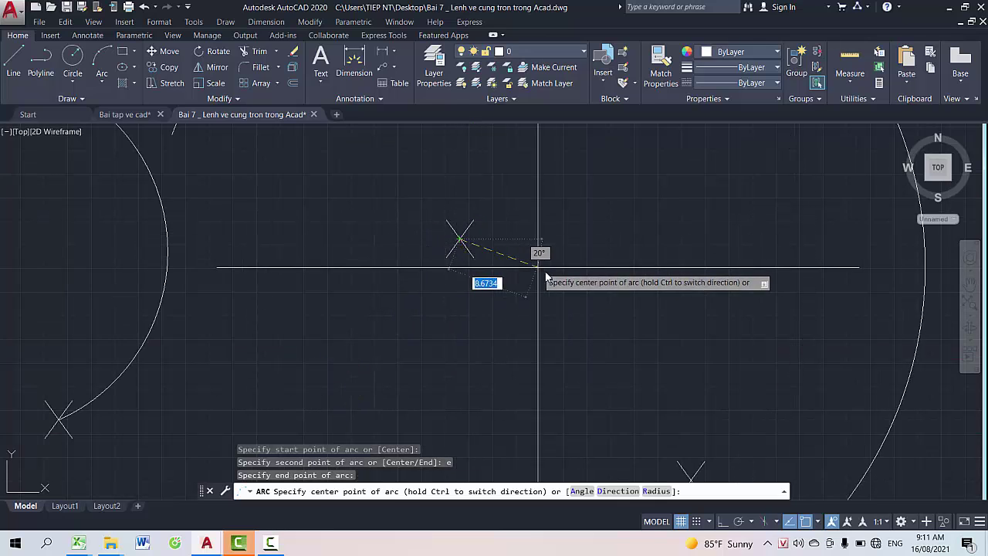
scroll(545, 277, down, 6)
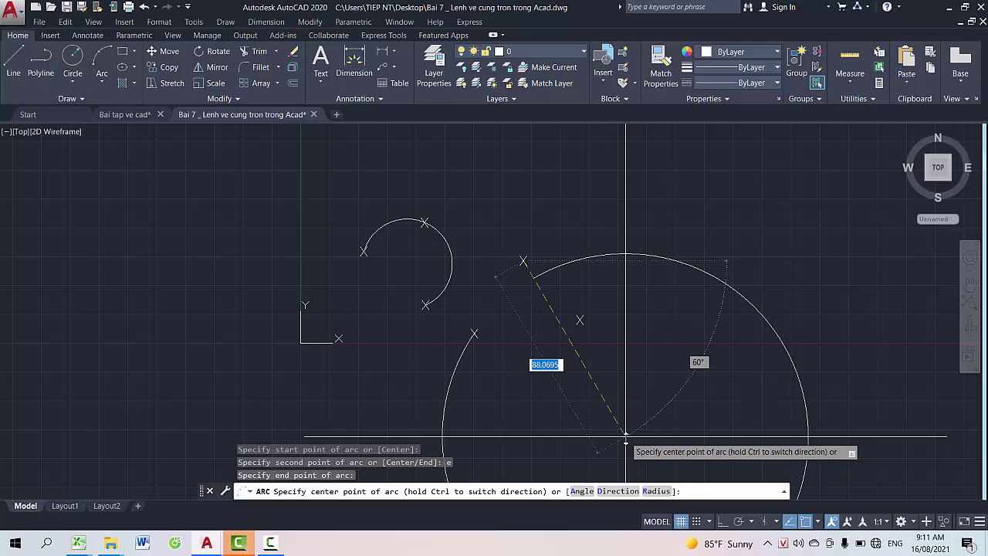
key(Return)
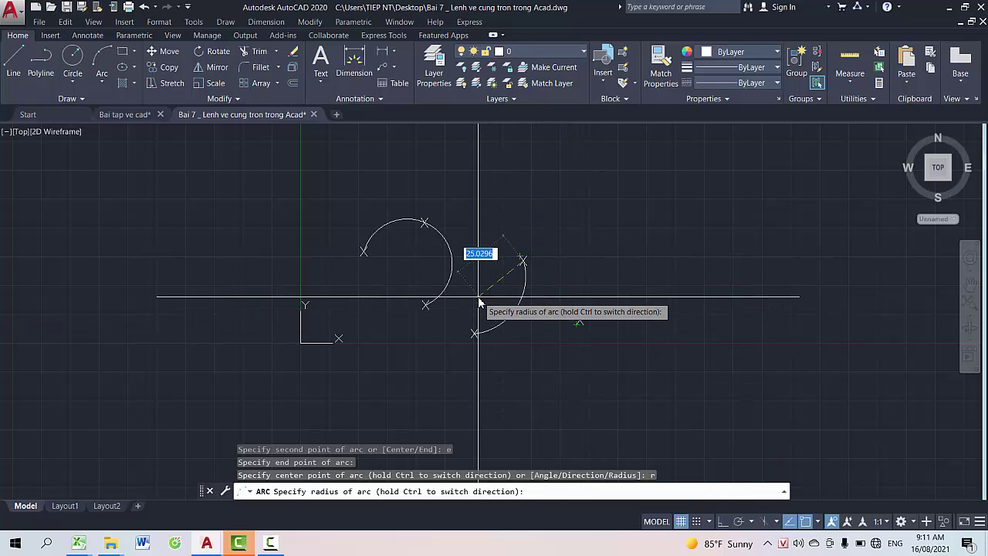
text(5)
text(0)
key(Return)
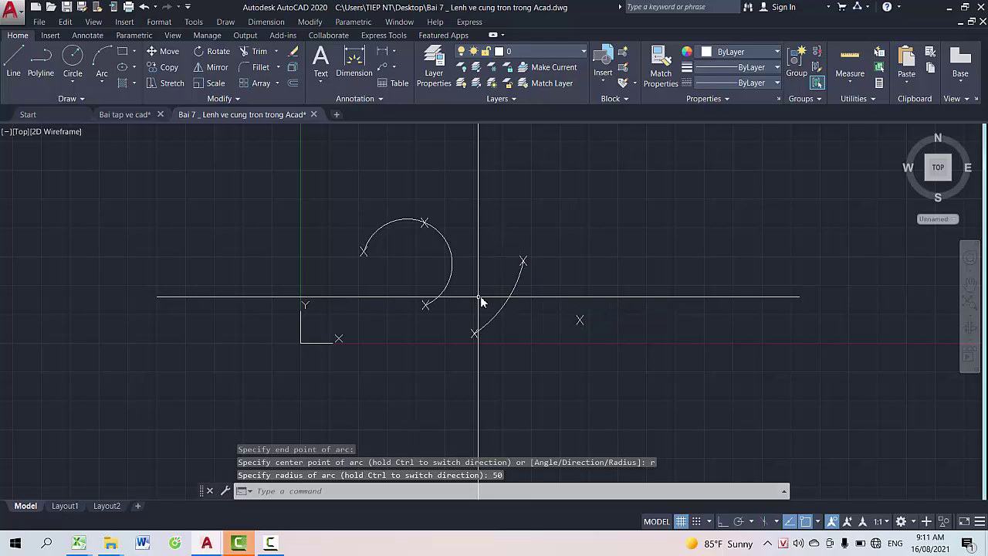
Zoom in and out to inspect the finished radius-50 arc.
scroll(510, 308, up, 2)
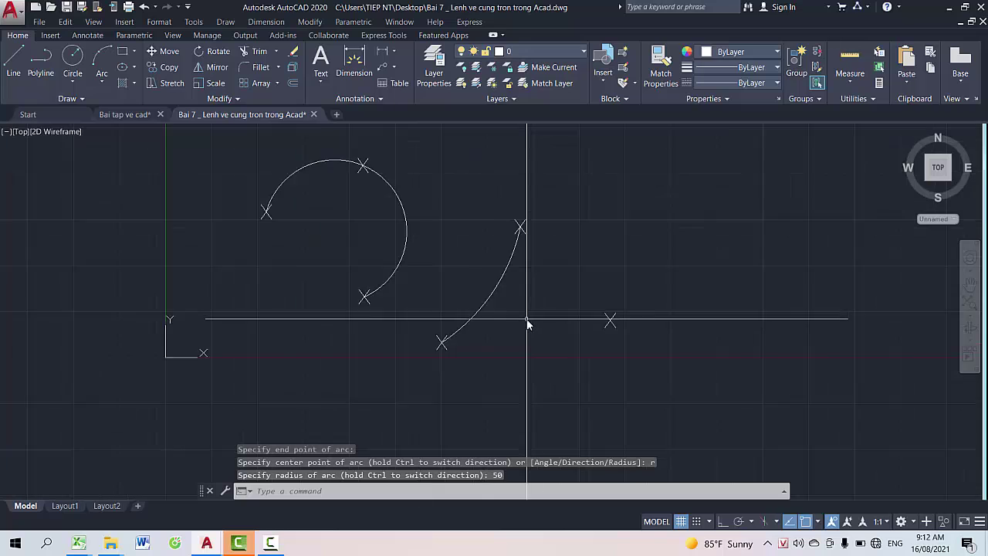
scroll(492, 302, up, 1)
scroll(492, 303, down, 3)
scroll(491, 305, up, 3)
scroll(492, 304, down, 3)
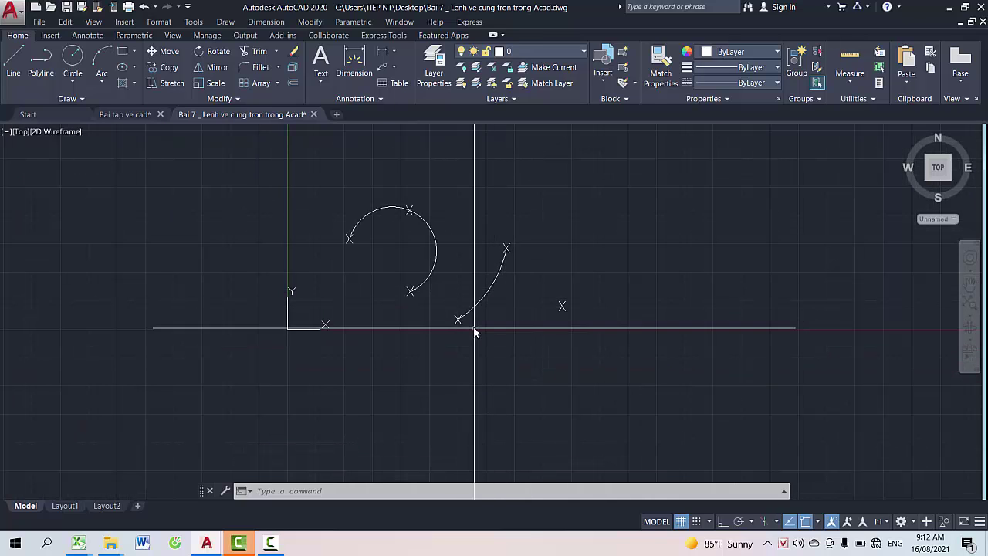
scroll(507, 247, up, 1)
scroll(478, 301, up, 3)
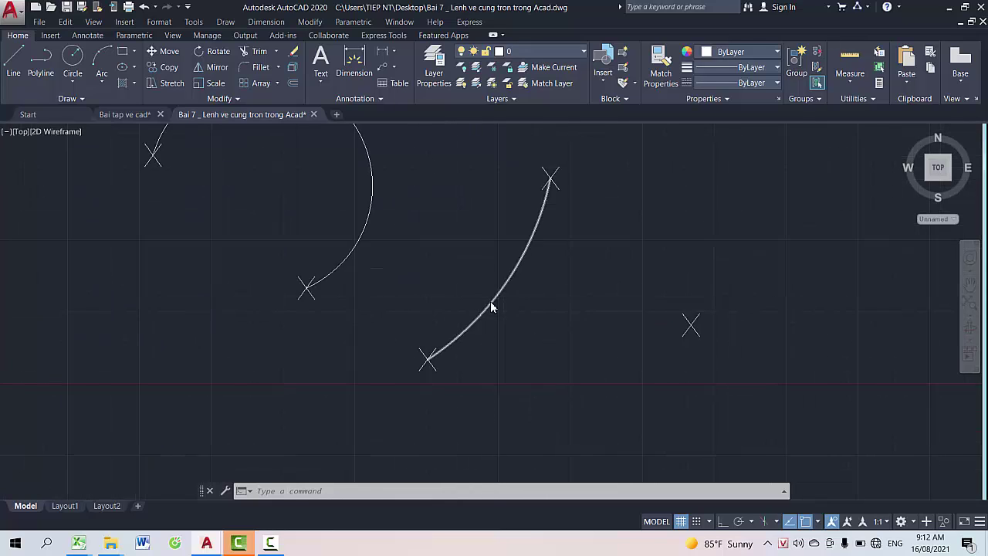
scroll(491, 305, down, 2)
text(dra)
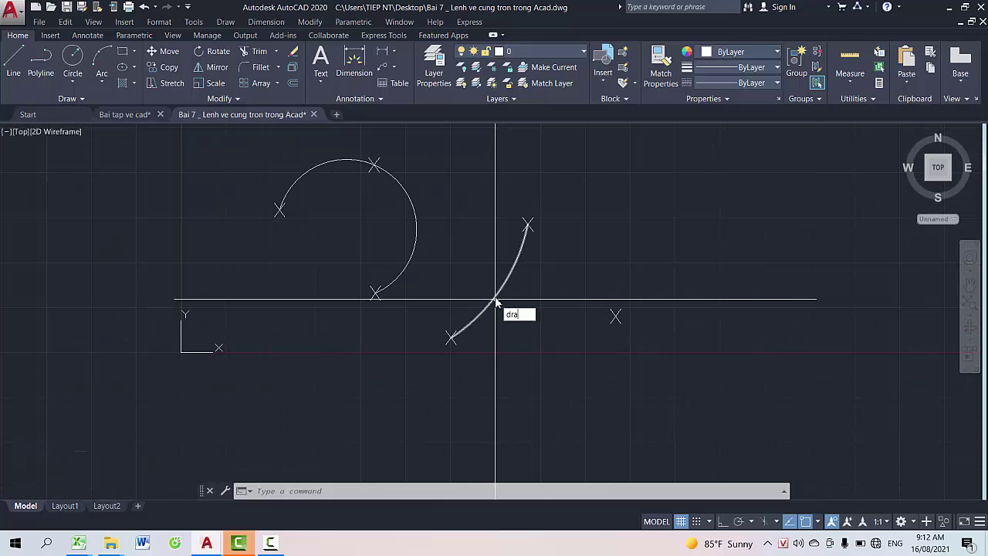
key(Return)
click(497, 294)
scroll(506, 300, up, 2)
scroll(514, 313, up, 1)
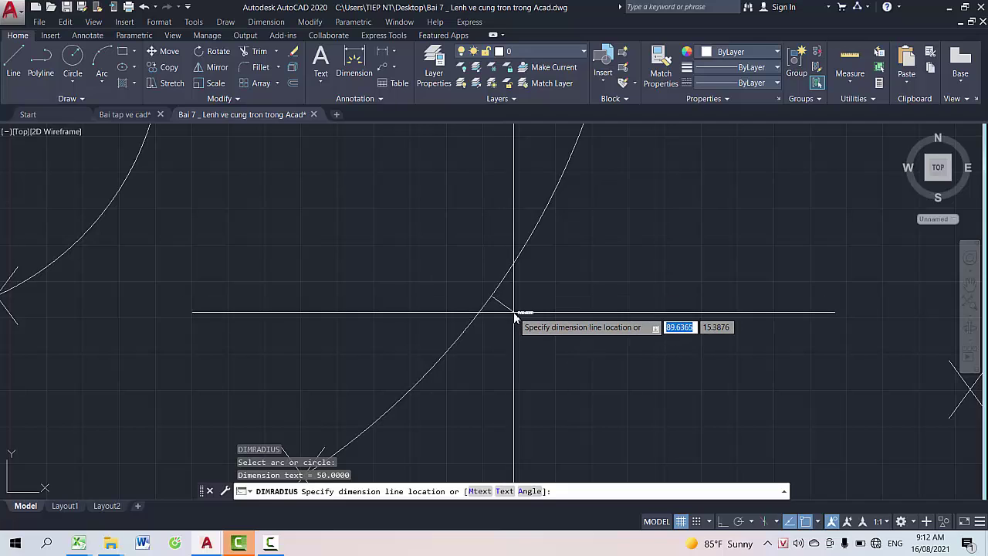
scroll(514, 312, up, 1)
scroll(514, 313, up, 1)
scroll(514, 313, down, 3)
scroll(517, 320, down, 2)
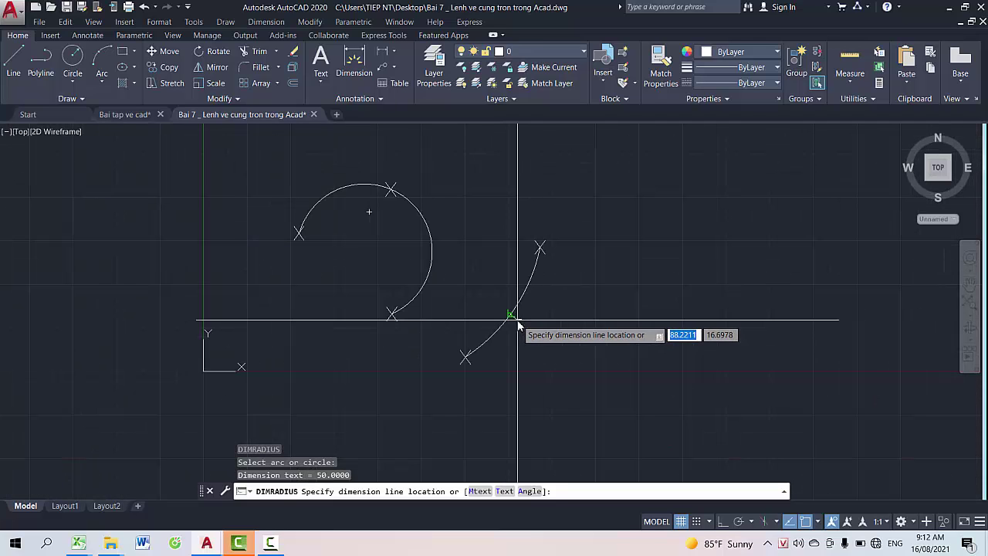
key(Escape)
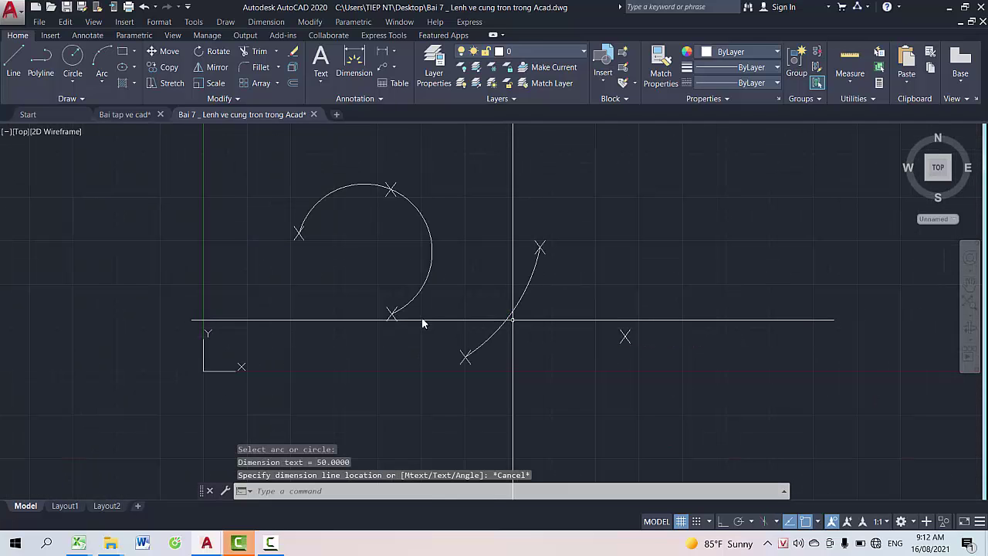
click(221, 25)
mouse_move(262, 179)
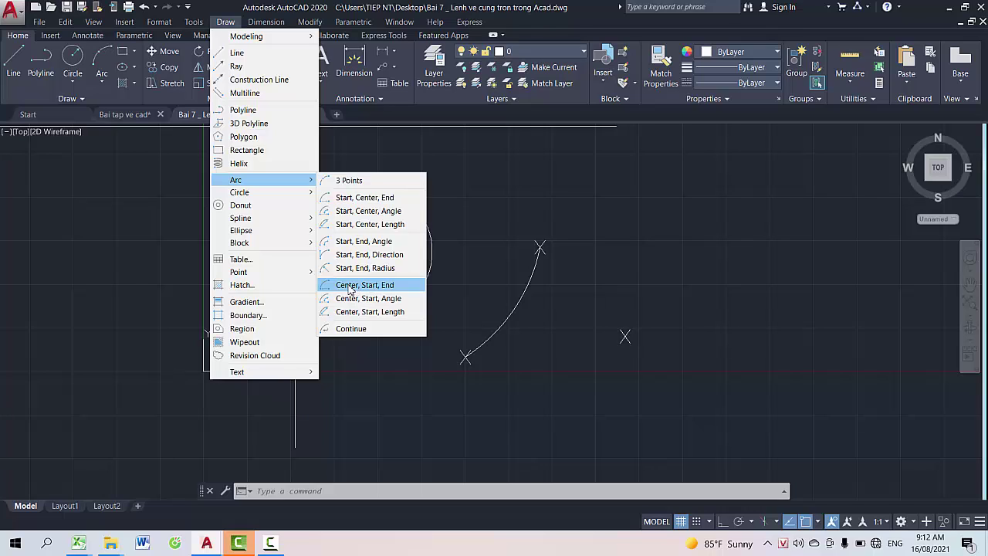
Close the arc options list and erase the radius-50 arc.
click(486, 287)
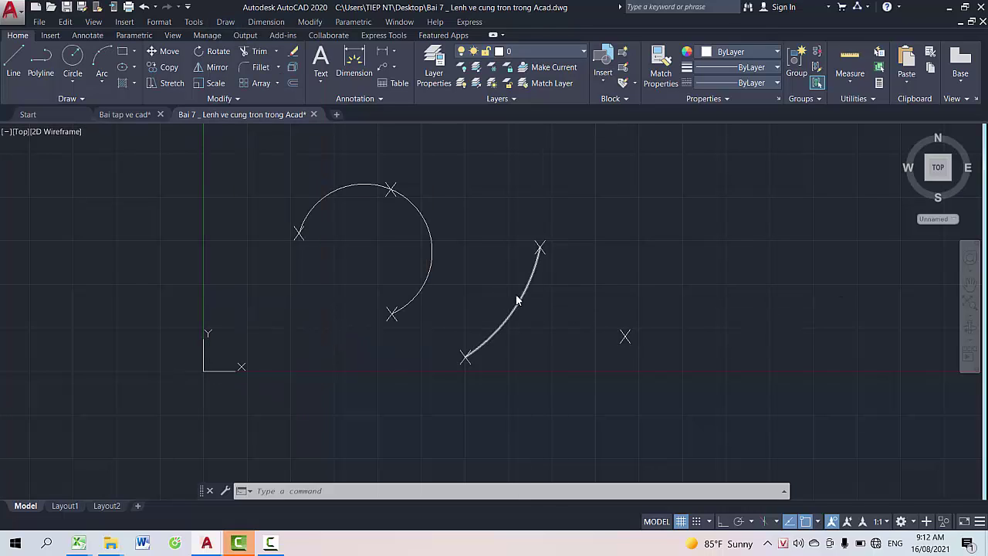
click(518, 311)
key(Delete)
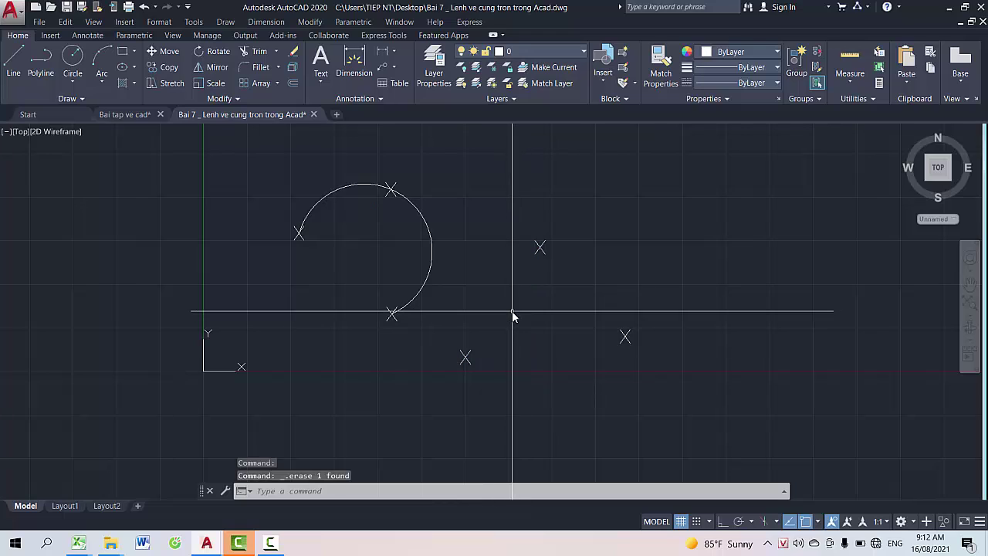
Draw a downward arc centred on the upper X marker, from lower-left to lower-right marker.
text(a)
key(Return)
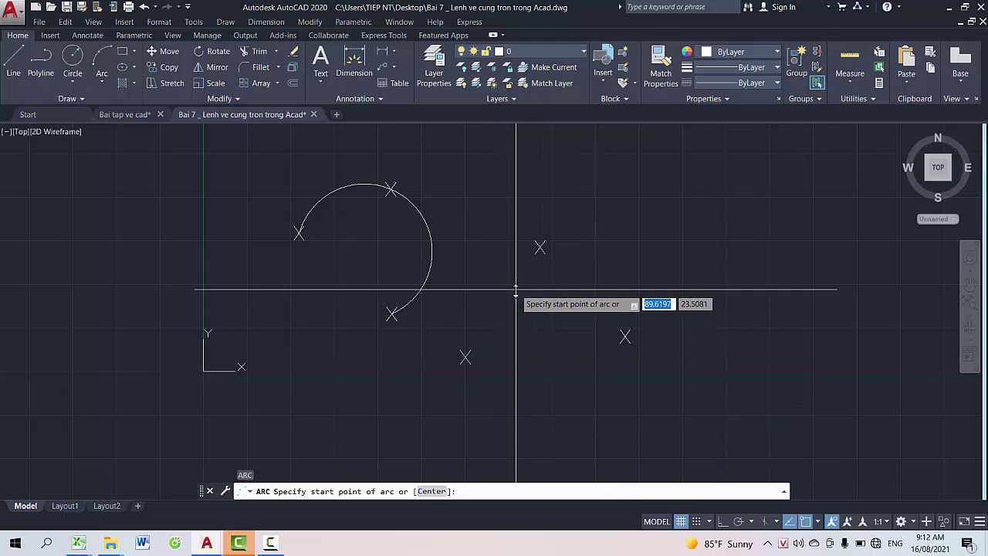
text(c)
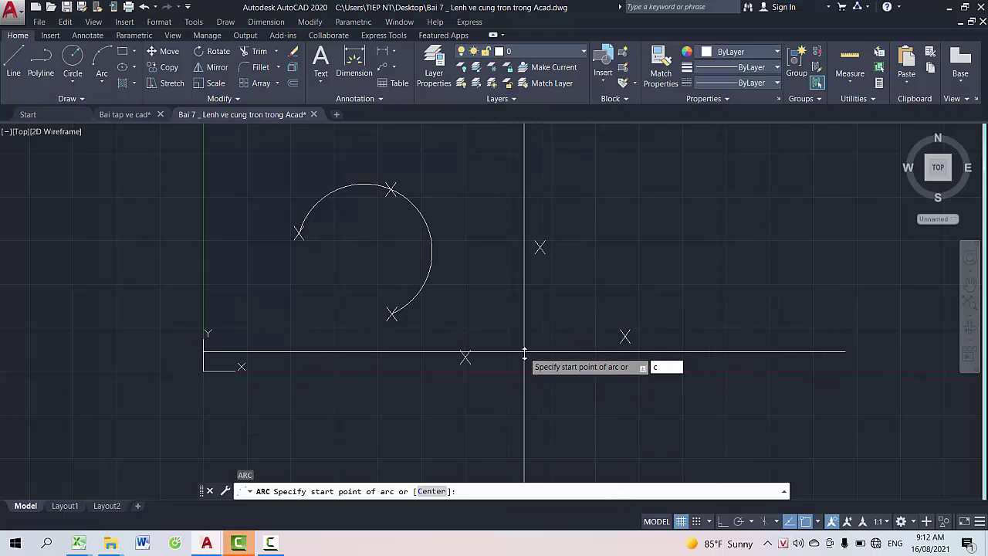
key(Return)
scroll(536, 339, up, 3)
scroll(557, 233, up, 2)
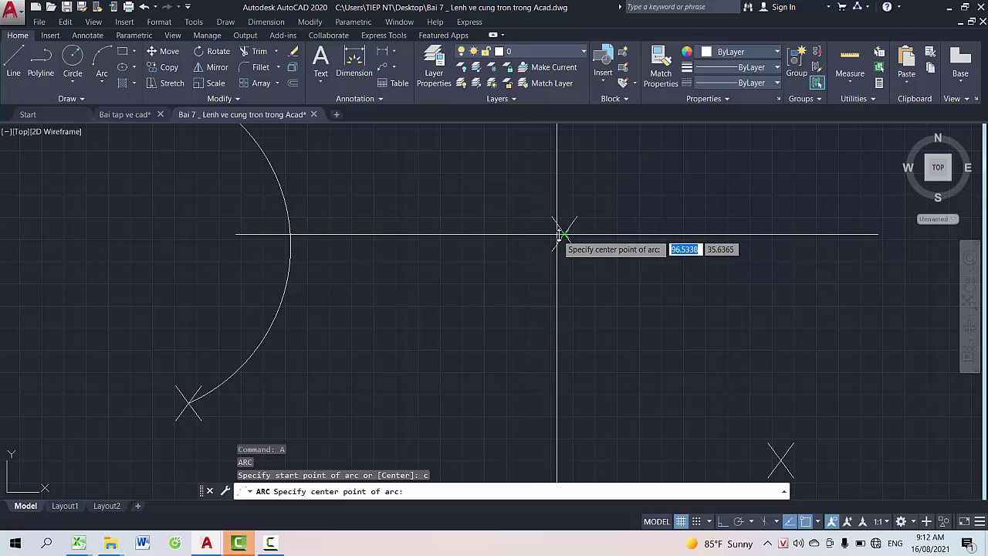
click(564, 230)
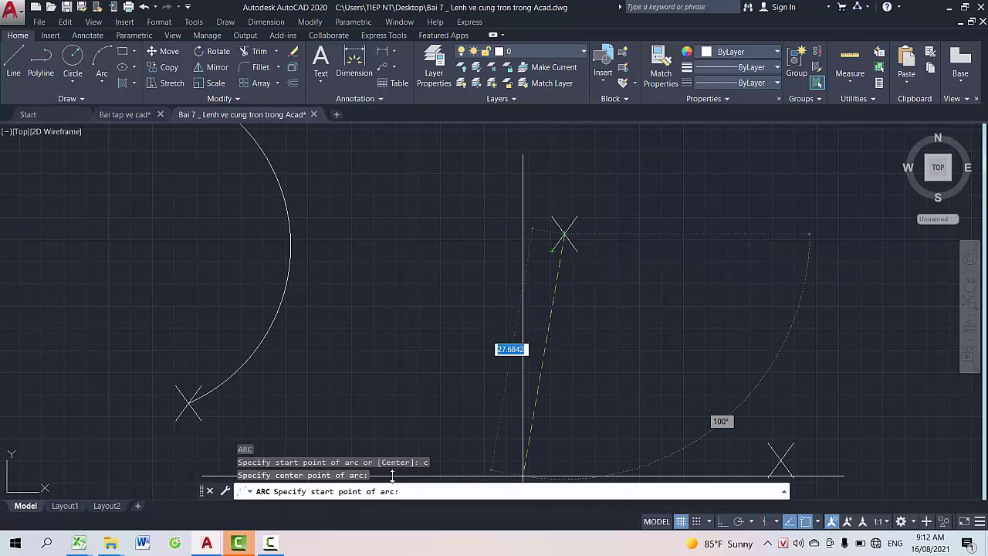
scroll(401, 305, down, 2)
scroll(370, 399, up, 1)
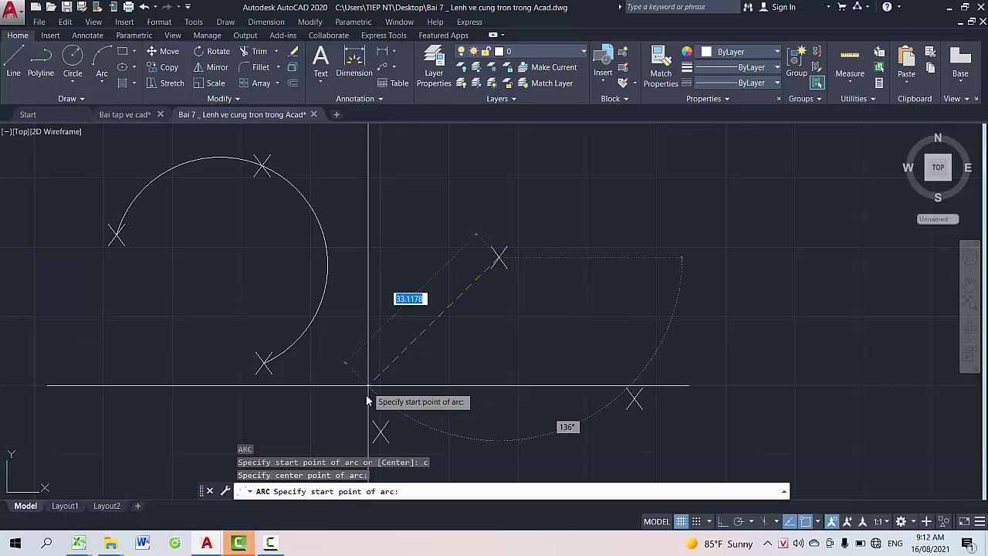
click(382, 432)
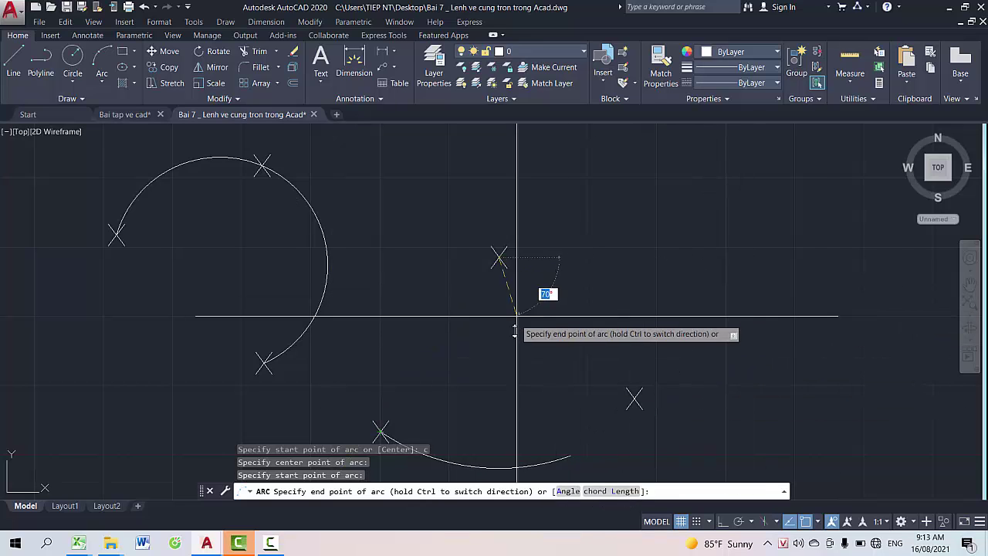
click(633, 400)
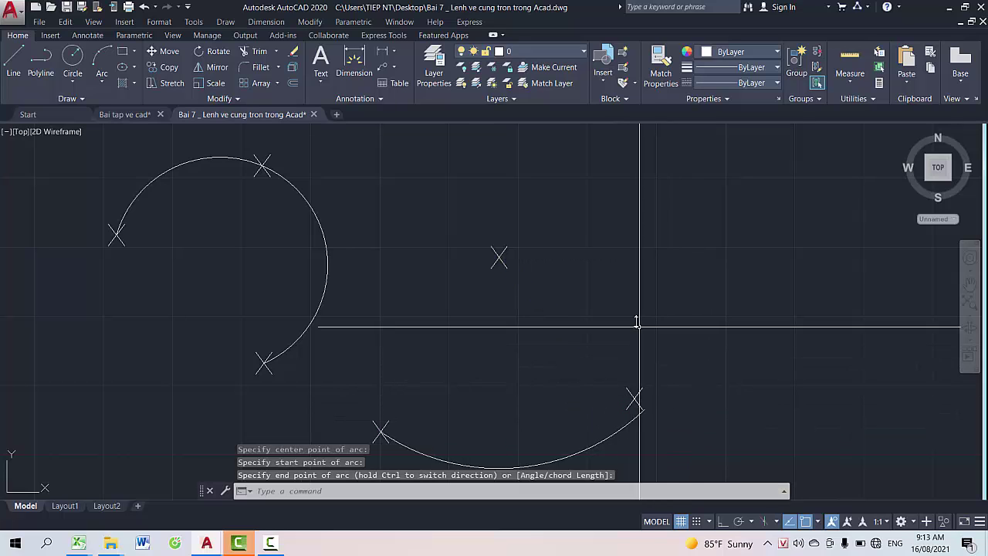
scroll(594, 229, down, 2)
scroll(583, 313, up, 2)
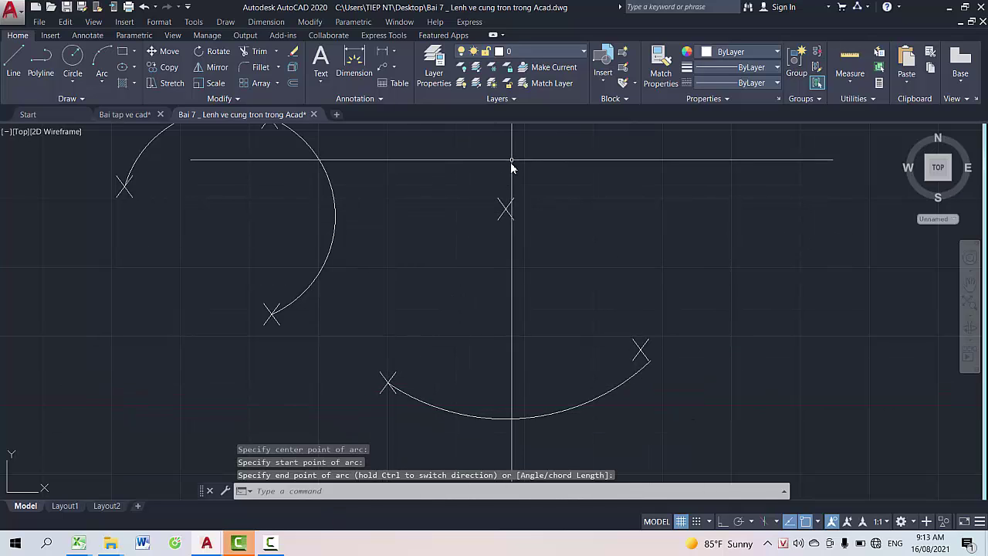
scroll(631, 371, up, 4)
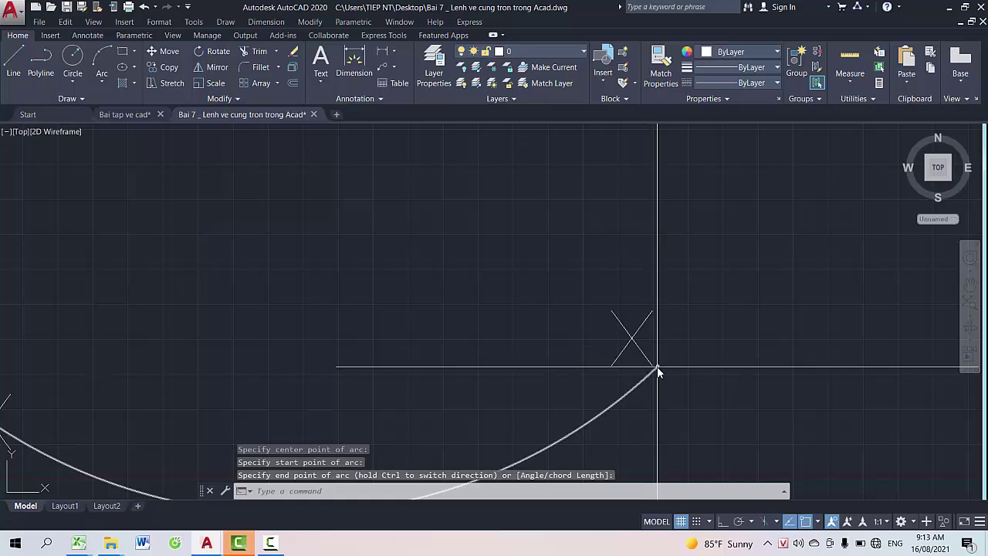
scroll(658, 367, down, 2)
Select and erase the new lower arc.
click(661, 370)
scroll(661, 370, down, 2)
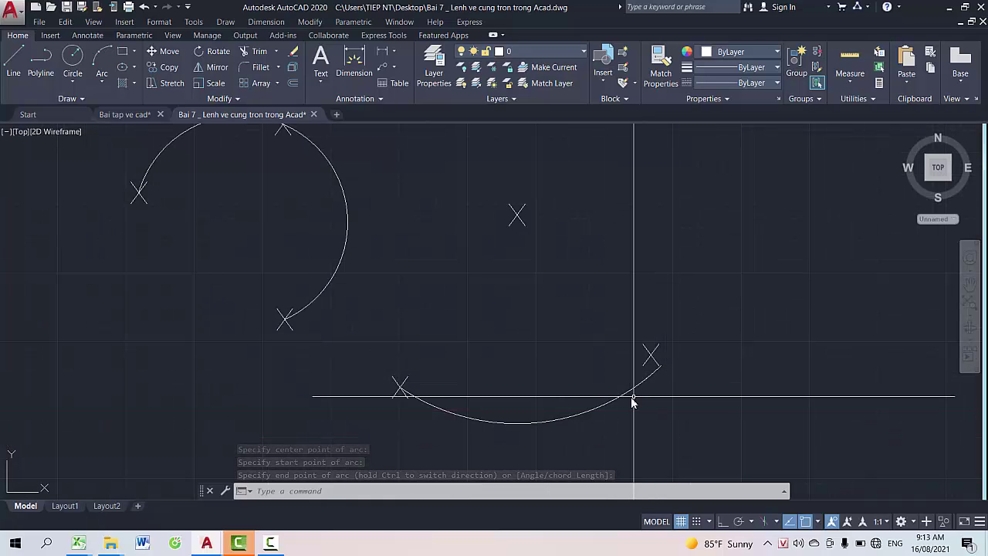
click(631, 389)
click(626, 395)
click(606, 398)
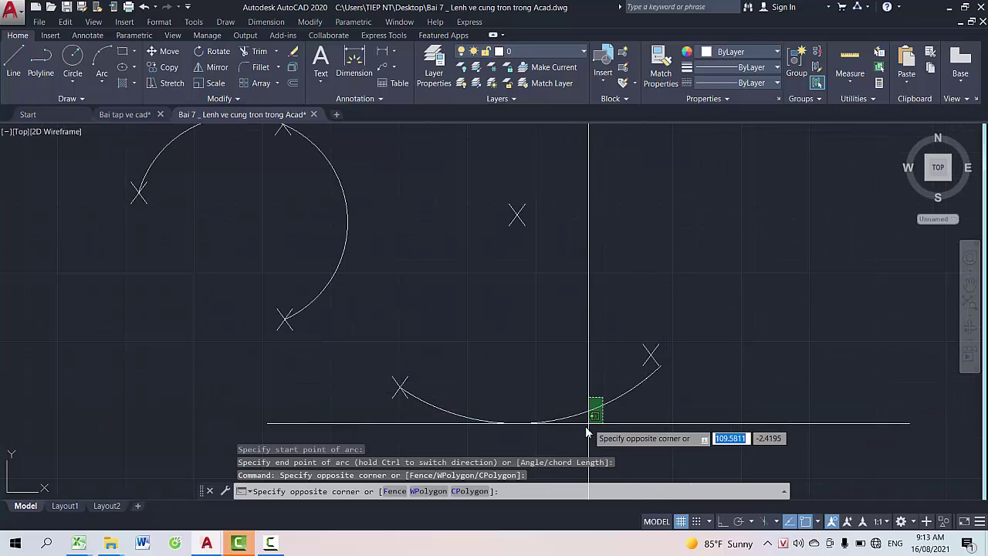
click(585, 426)
key(Delete)
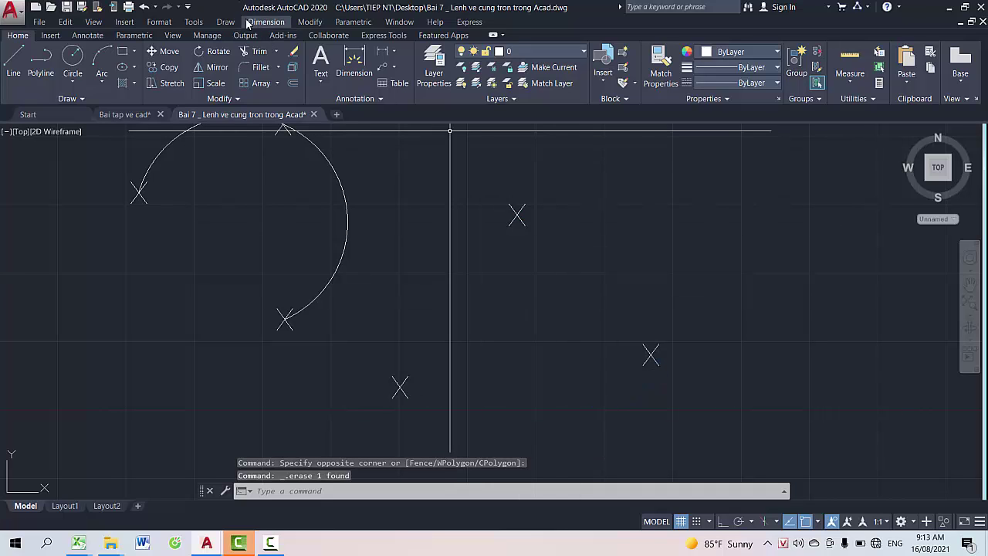
Draw a 60° included-angle arc centred on the upper-right point, starting at the lower point.
click(225, 22)
mouse_move(236, 180)
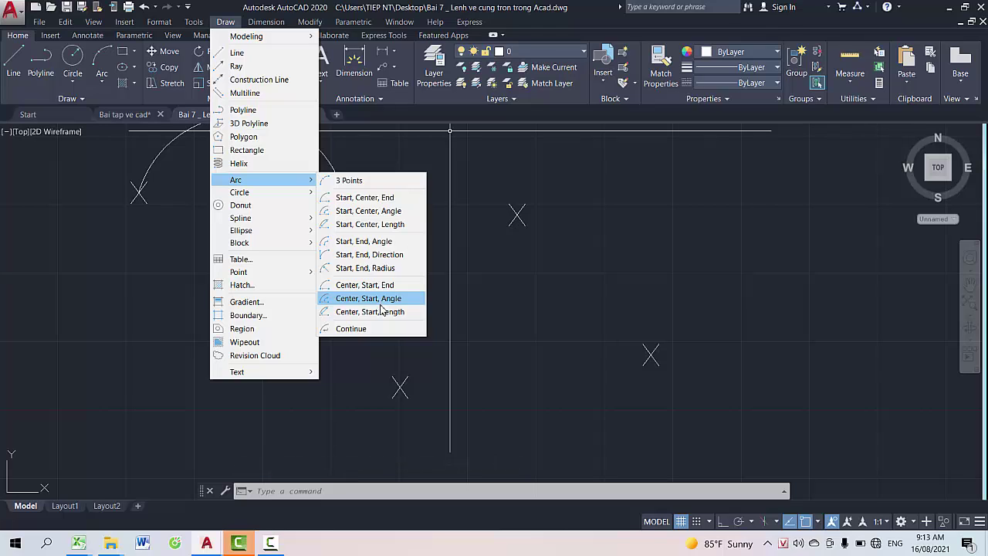
click(510, 286)
click(497, 309)
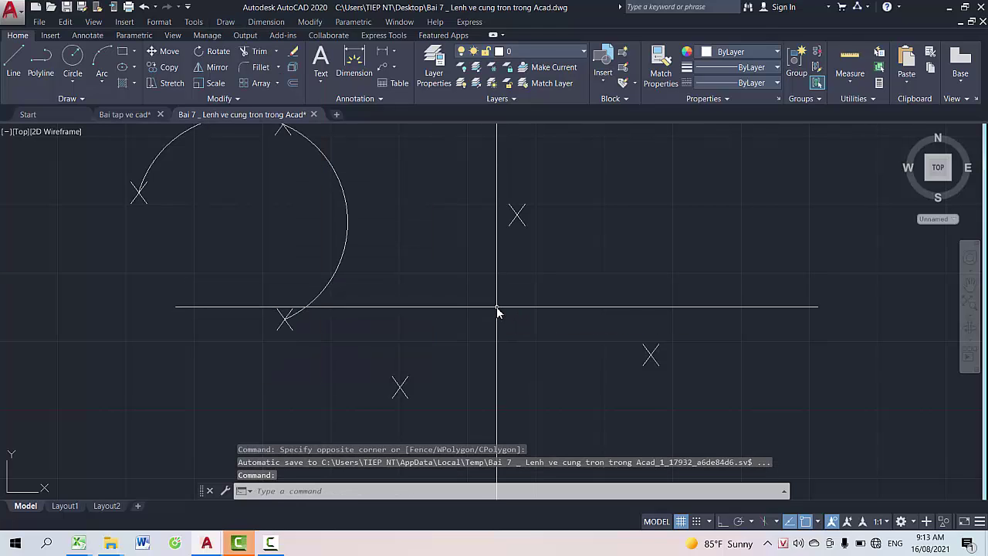
text(a)
key(Return)
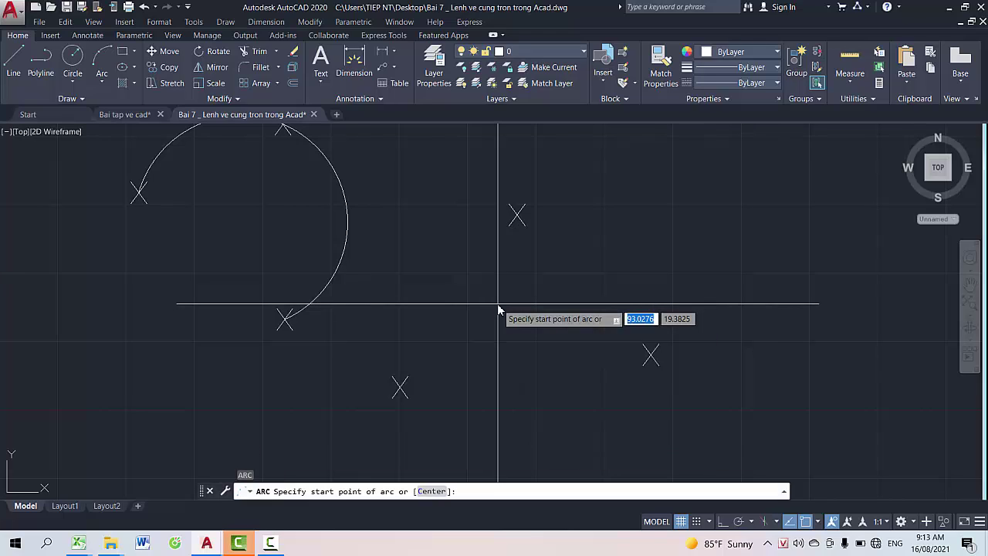
text(c)
key(Return)
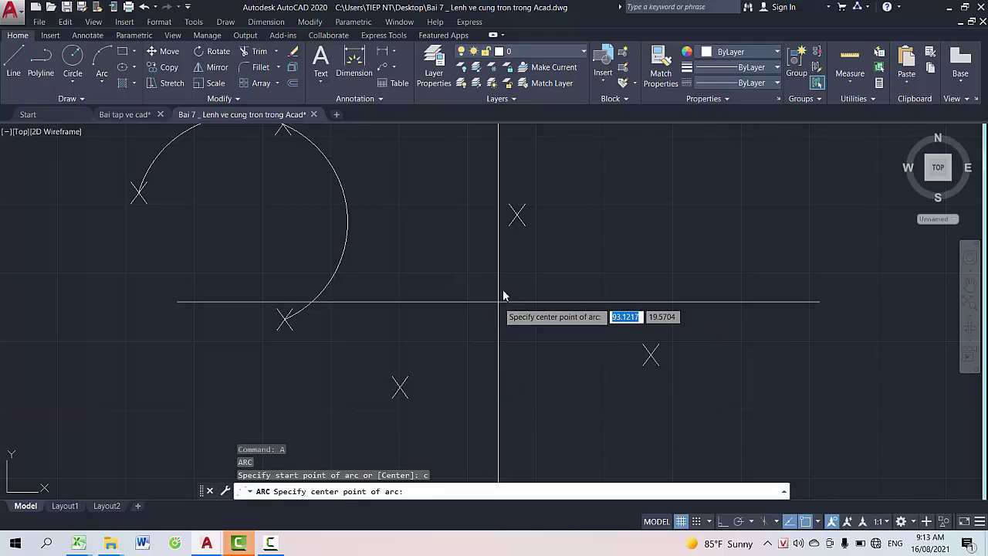
click(517, 215)
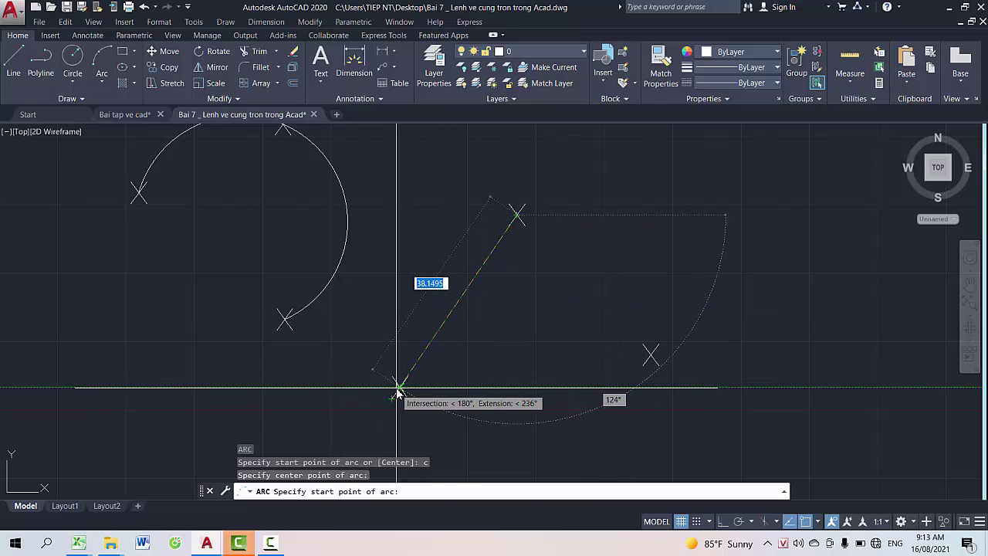
click(397, 386)
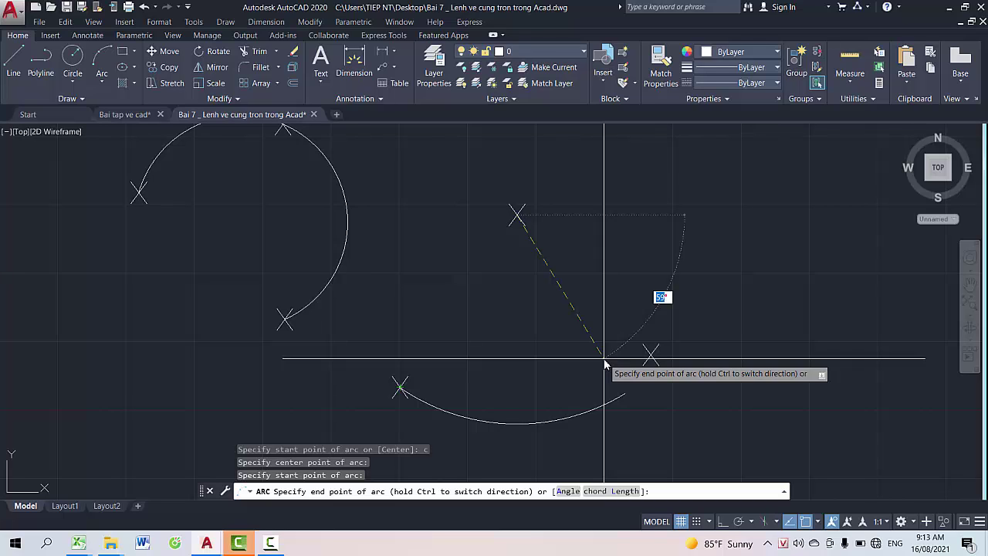
text(a)
key(Return)
text(60)
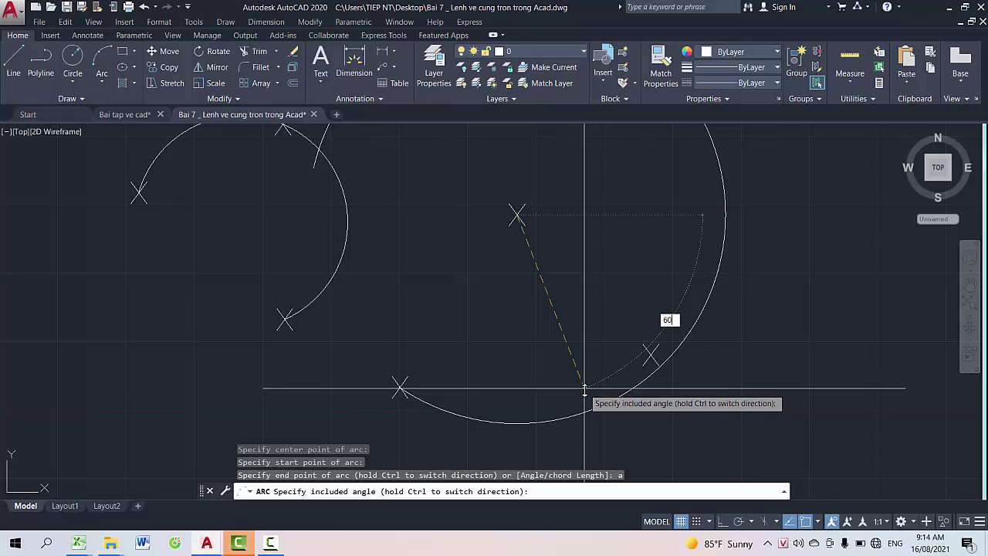
key(Return)
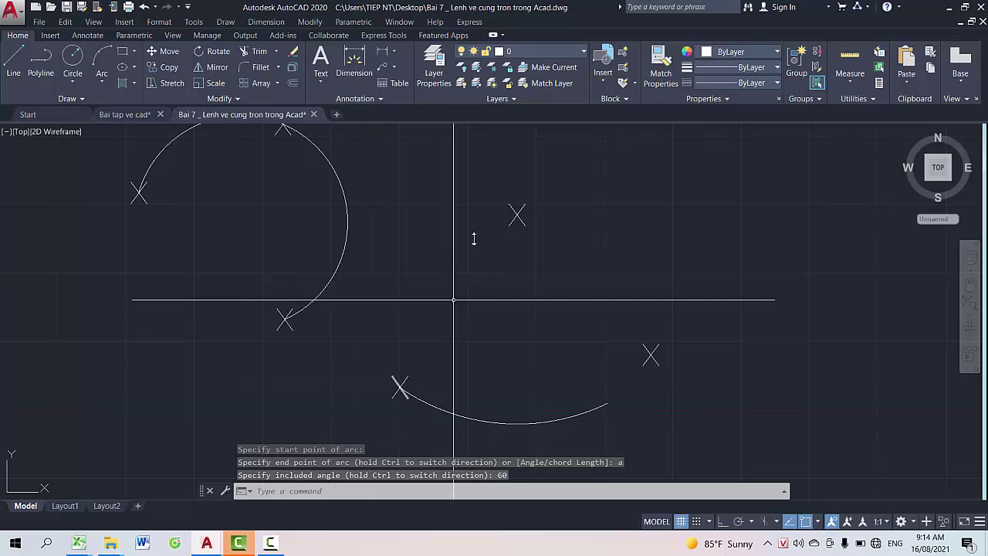
Erase the 60° arc and bring up the arc drawing methods again.
click(607, 409)
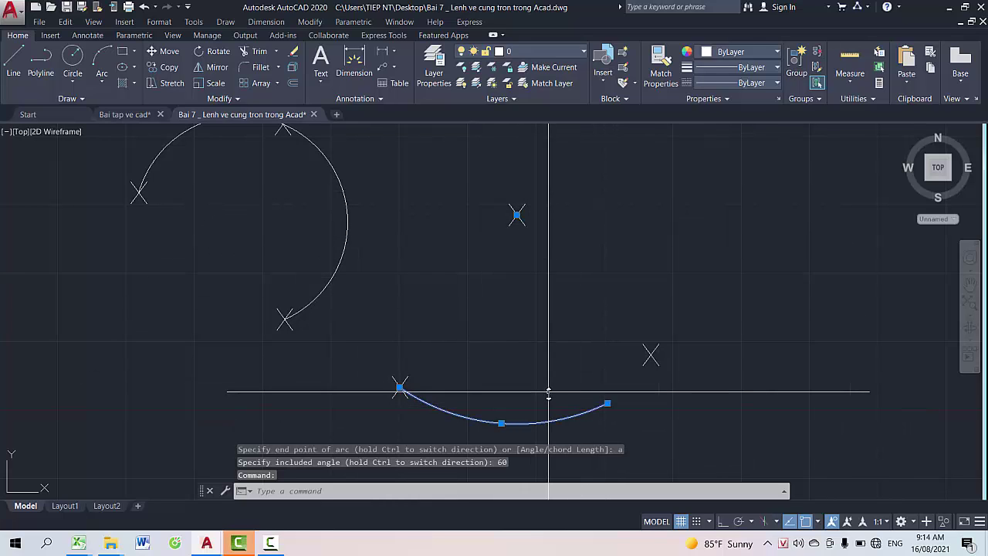
key(Delete)
click(226, 21)
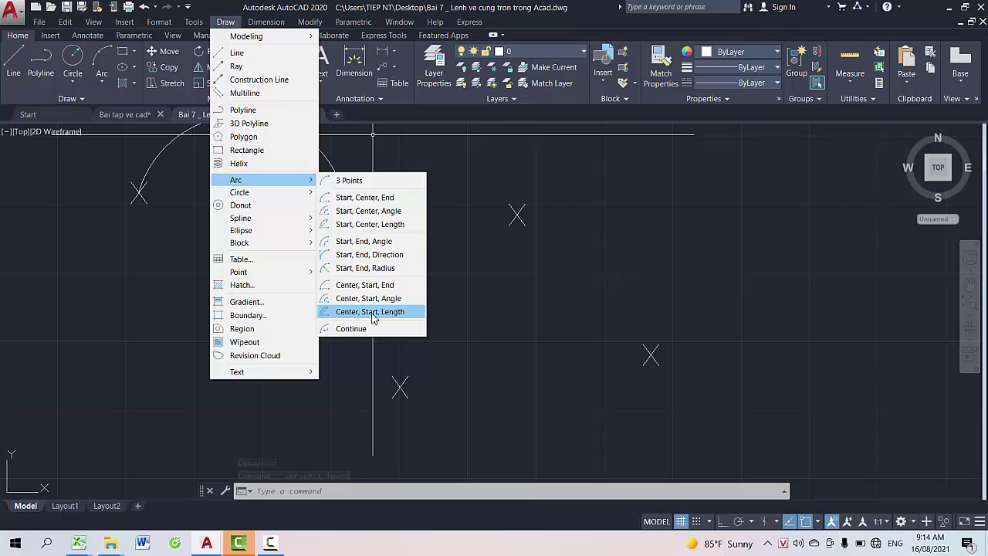
Draw a centre-start arc around the upper-right point from the lower-left point with chord length 45.
click(561, 321)
text(a)
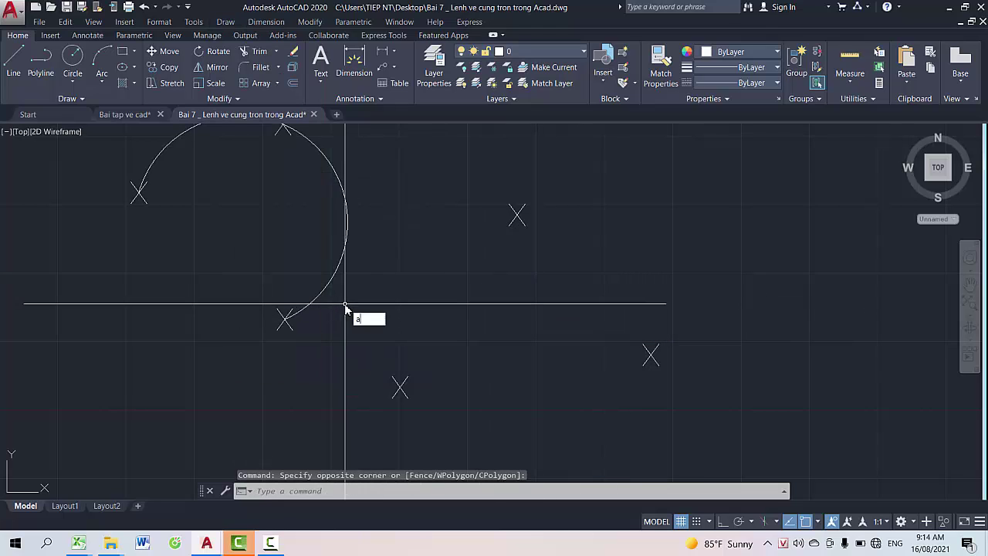
key(Return)
text(c)
key(Return)
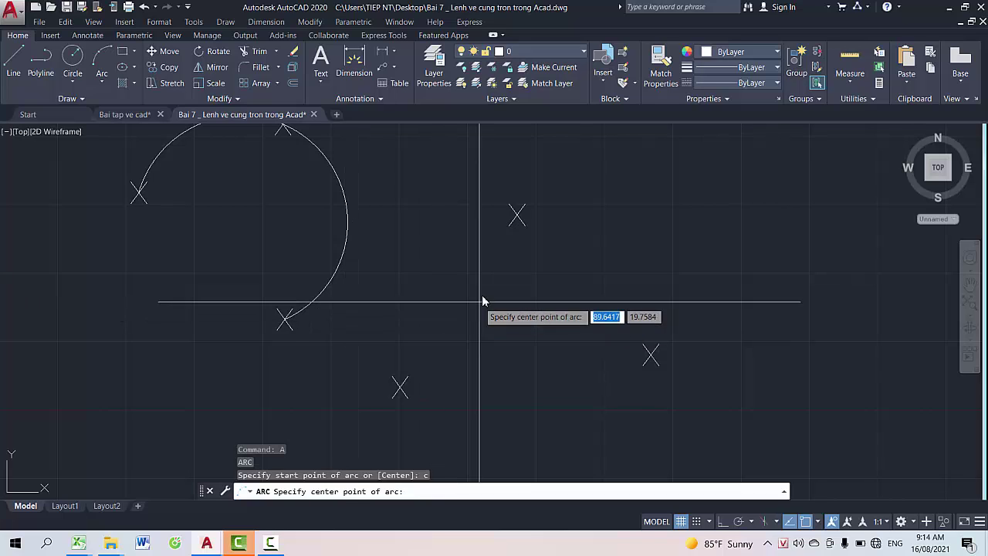
click(520, 219)
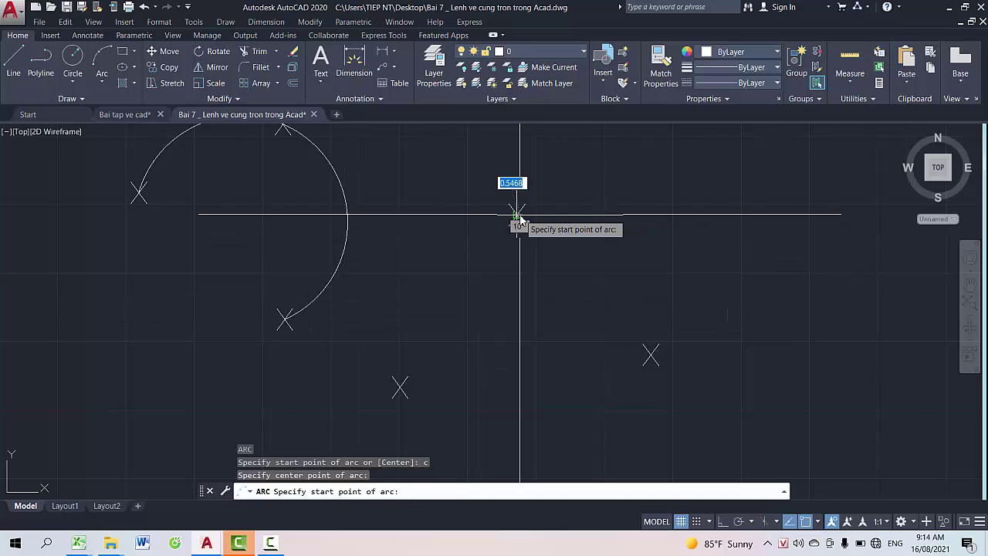
click(400, 387)
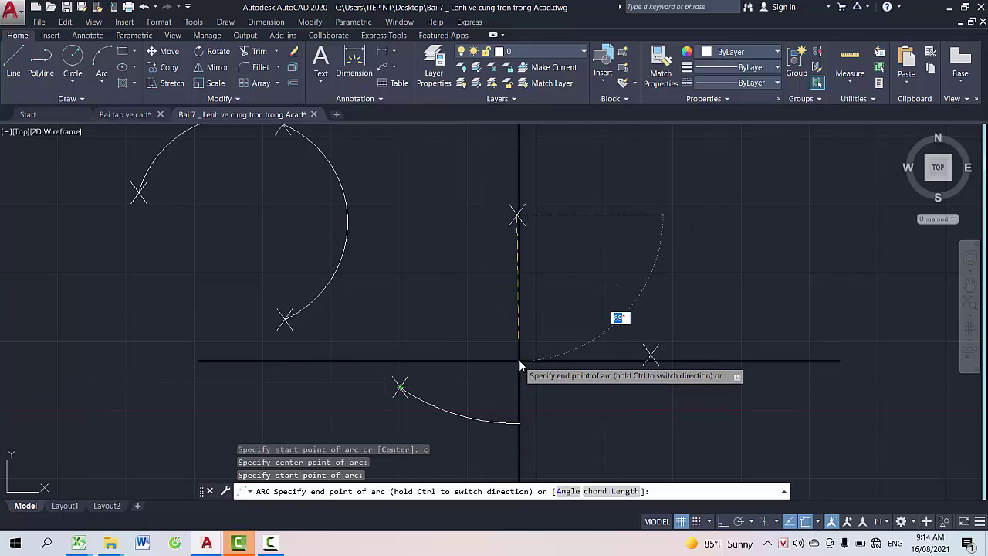
text(l)
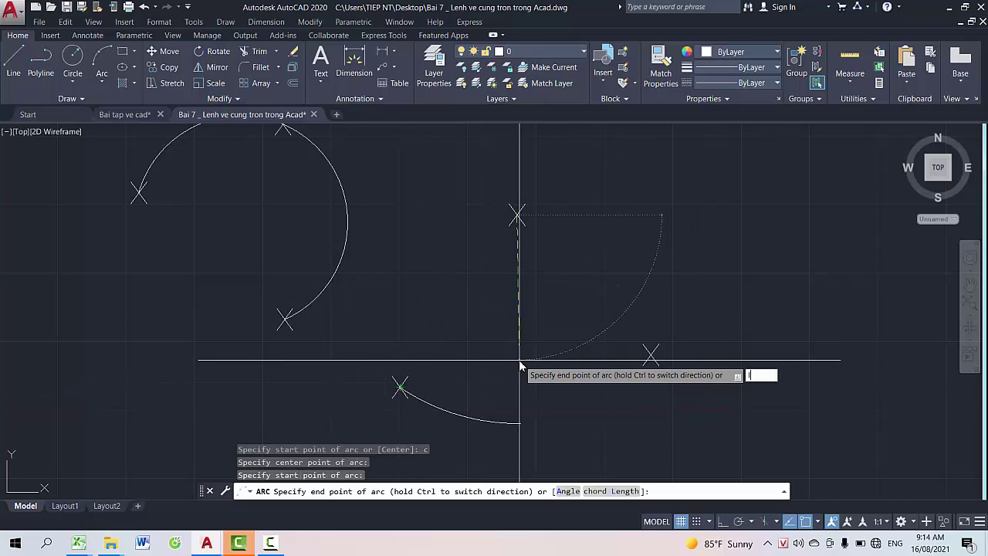
key(Return)
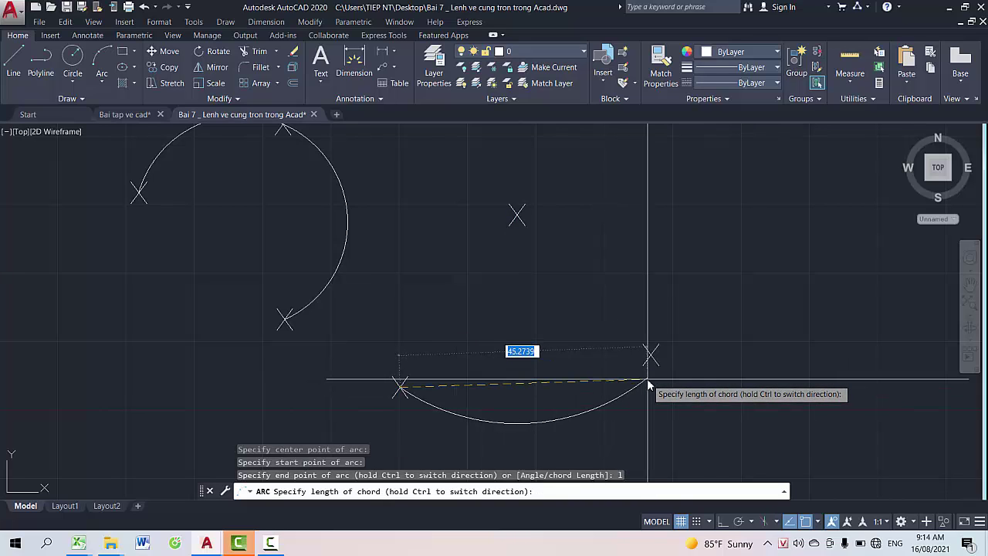
text(45)
key(Return)
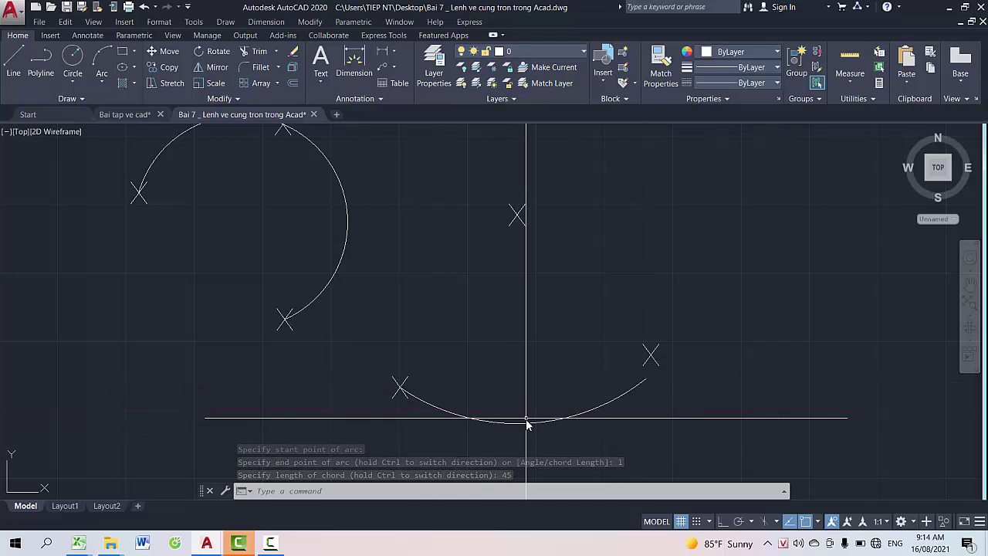
click(228, 22)
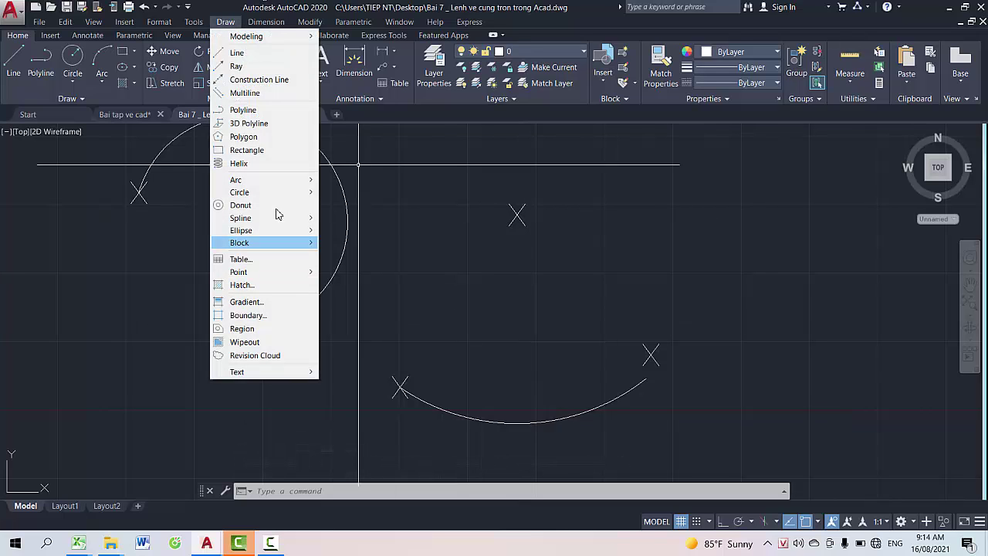
mouse_move(235, 180)
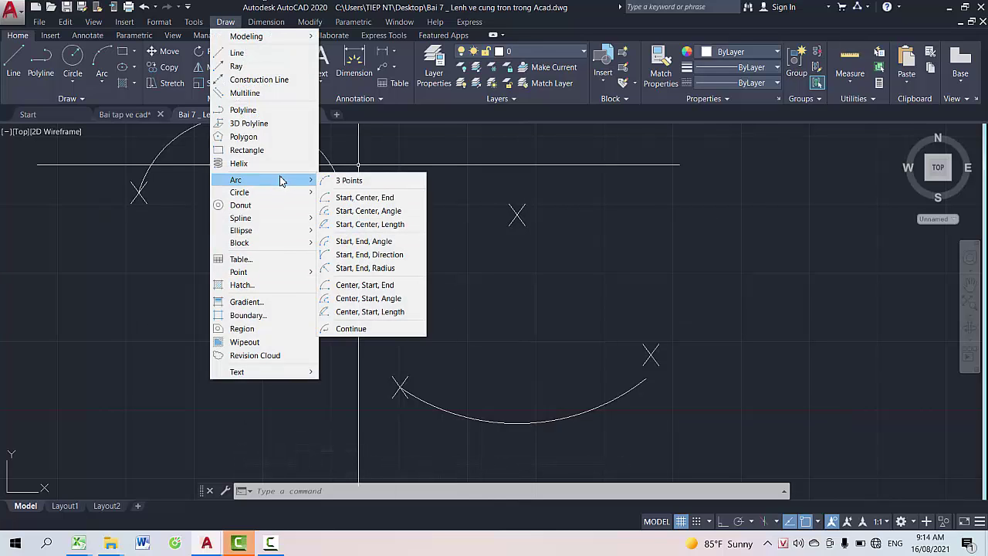
click(374, 330)
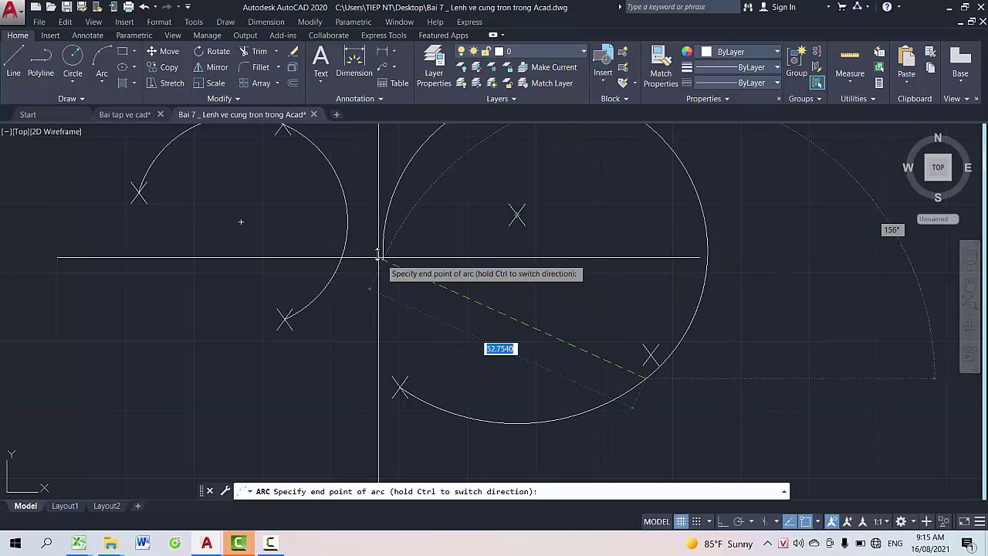
key(Escape)
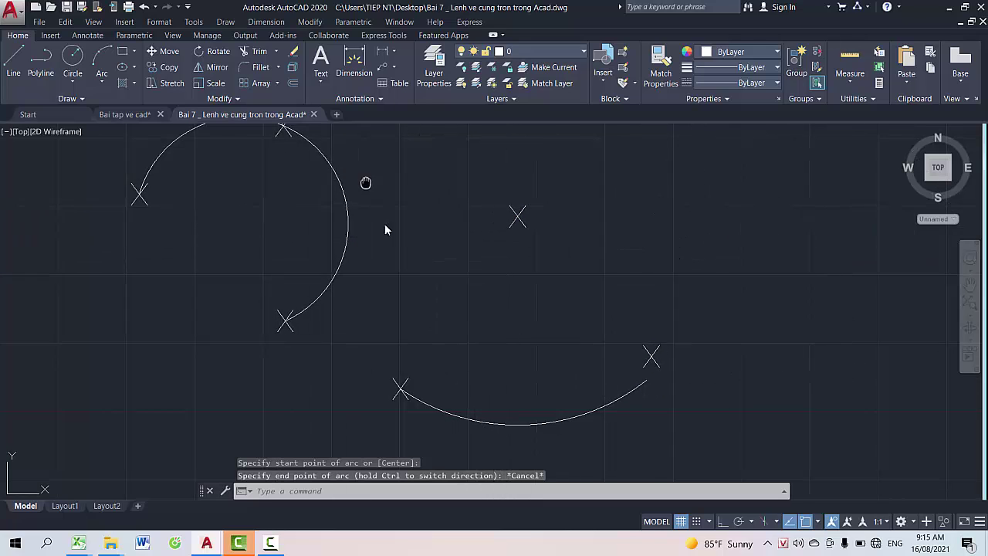
scroll(386, 229, down, 2)
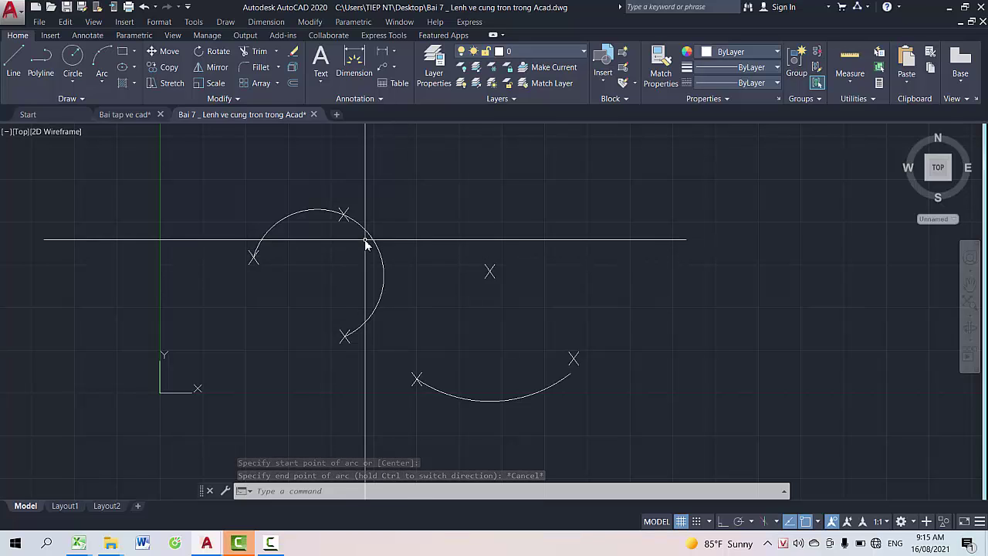
Select both practice arcs and delete them.
click(366, 243)
click(366, 243)
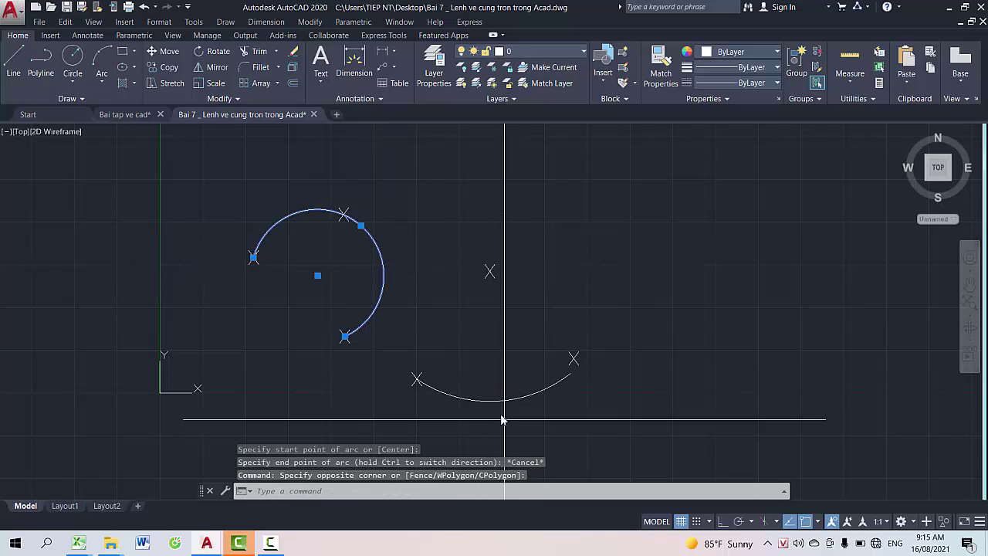
click(501, 396)
key(Delete)
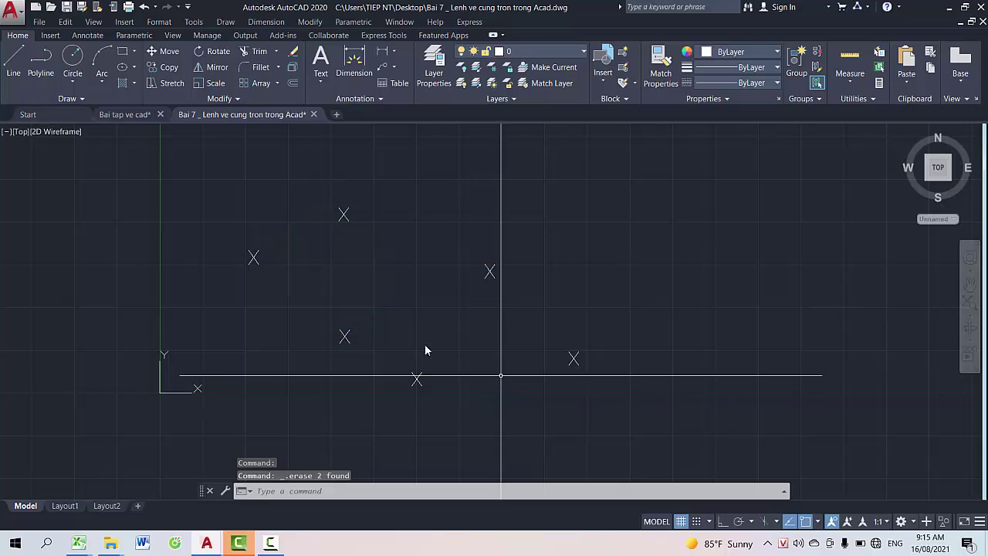
Zoom to the Bài 3 reference drawing and start the Line command (L).
key(ctrl+Home)
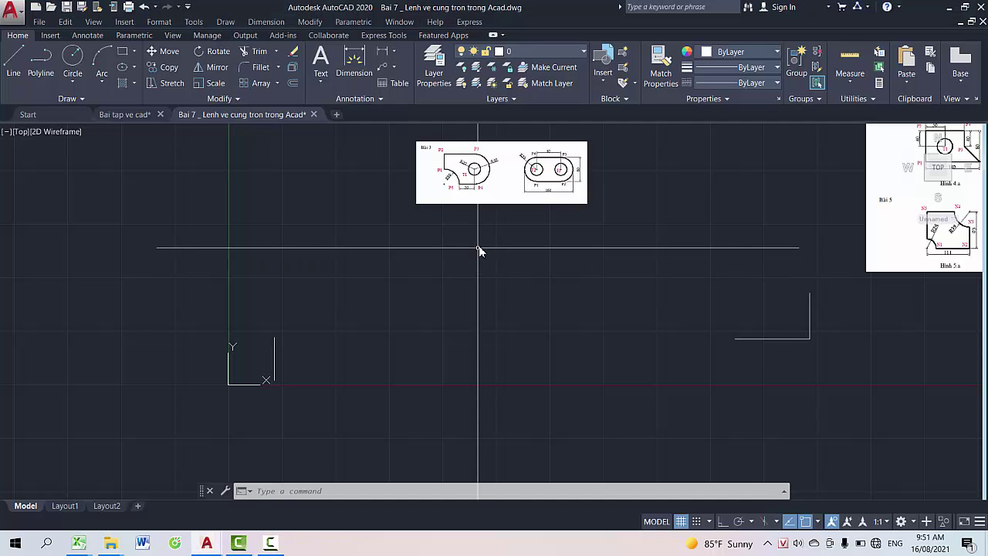
scroll(478, 139, up, 5)
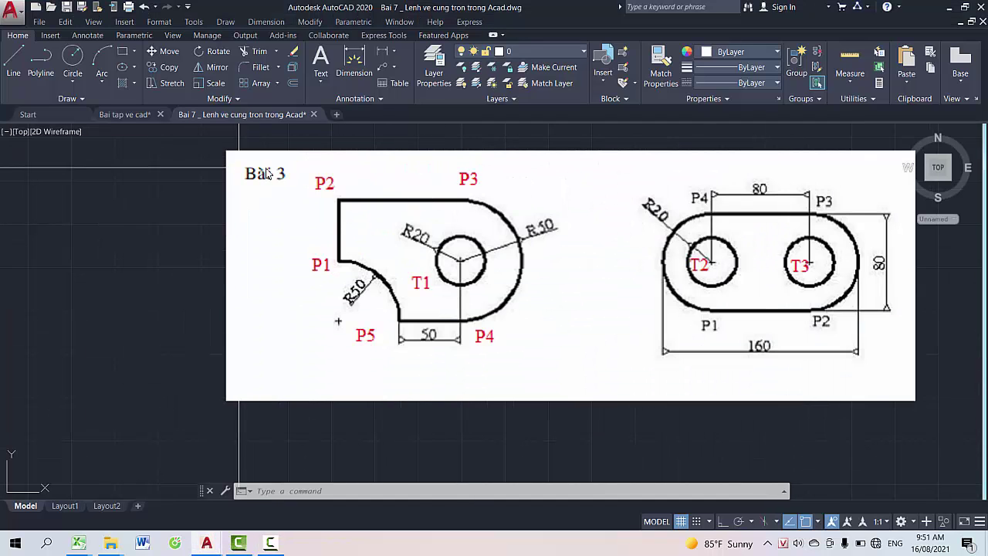
scroll(496, 182, down, 4)
scroll(456, 229, up, 2)
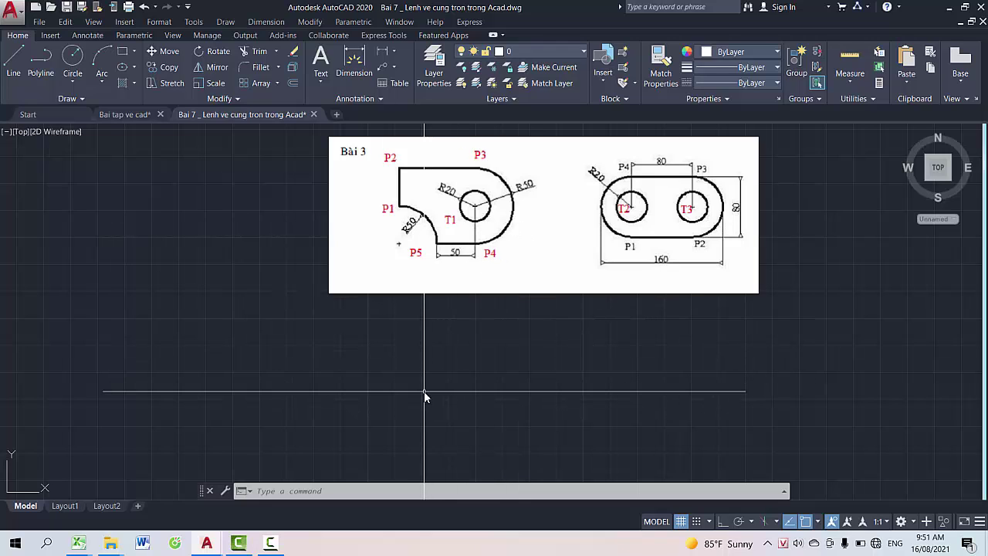
text(l)
key(Return)
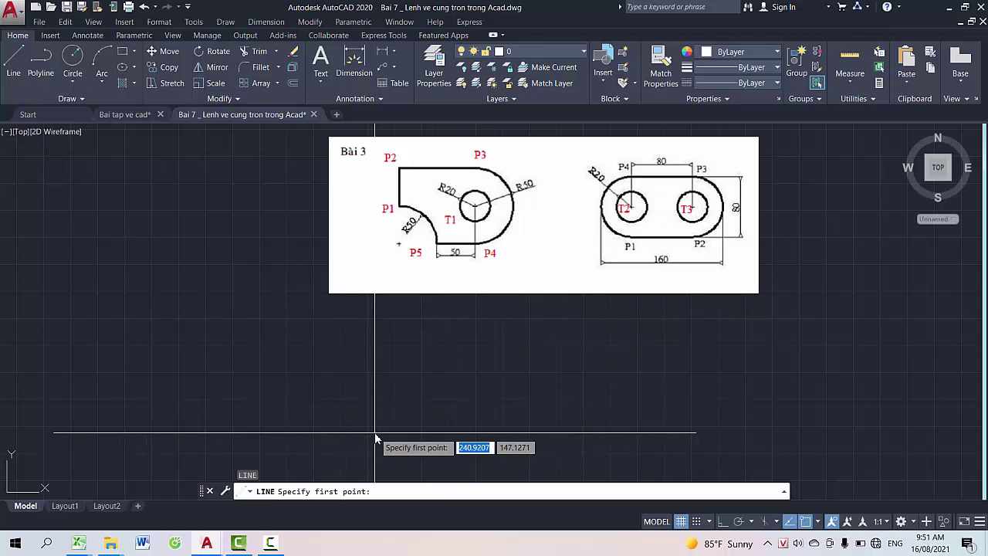
With Ortho on, draw a 50-unit horizontal line at angle 0 below the Bài 3 figure.
key(Escape)
key(Return)
click(374, 433)
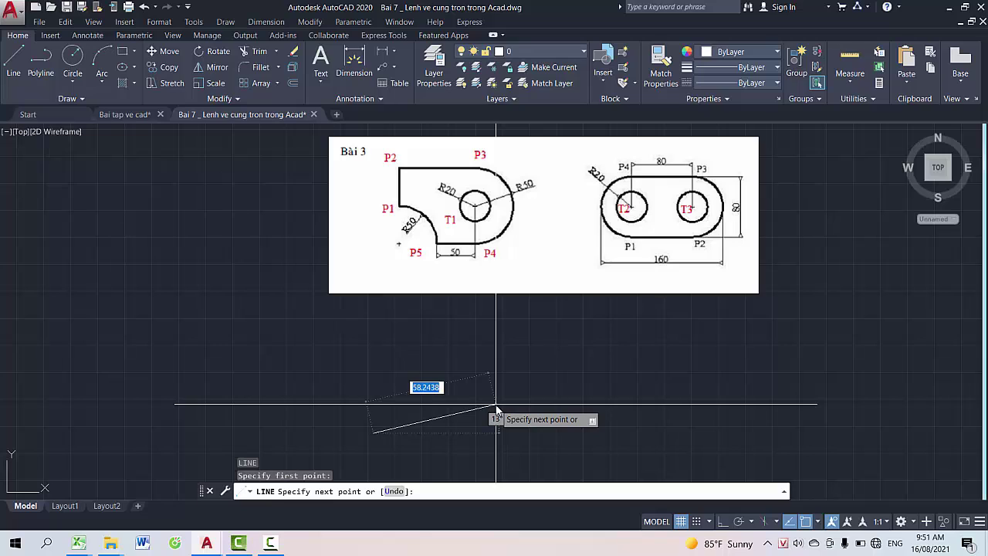
key(F8)
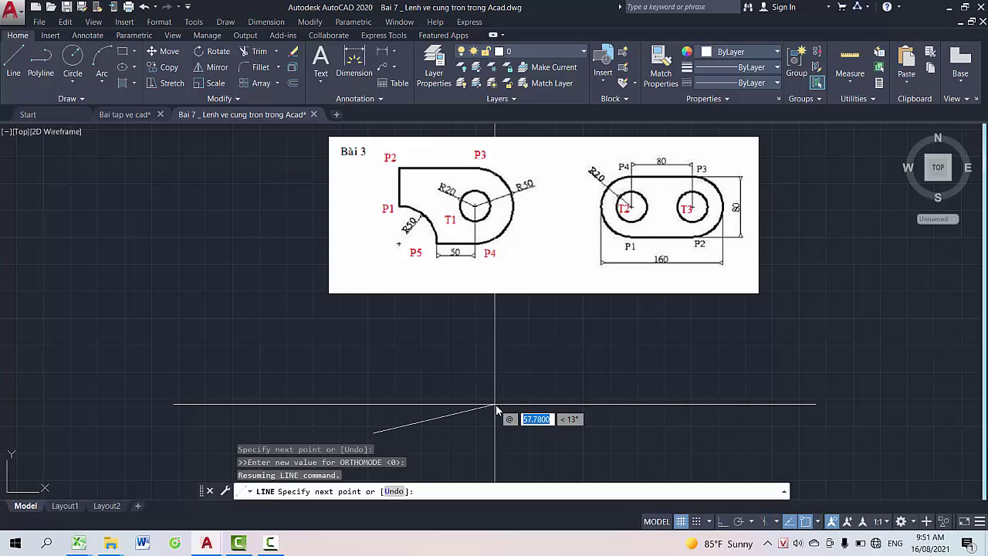
text(50)
key(Tab)
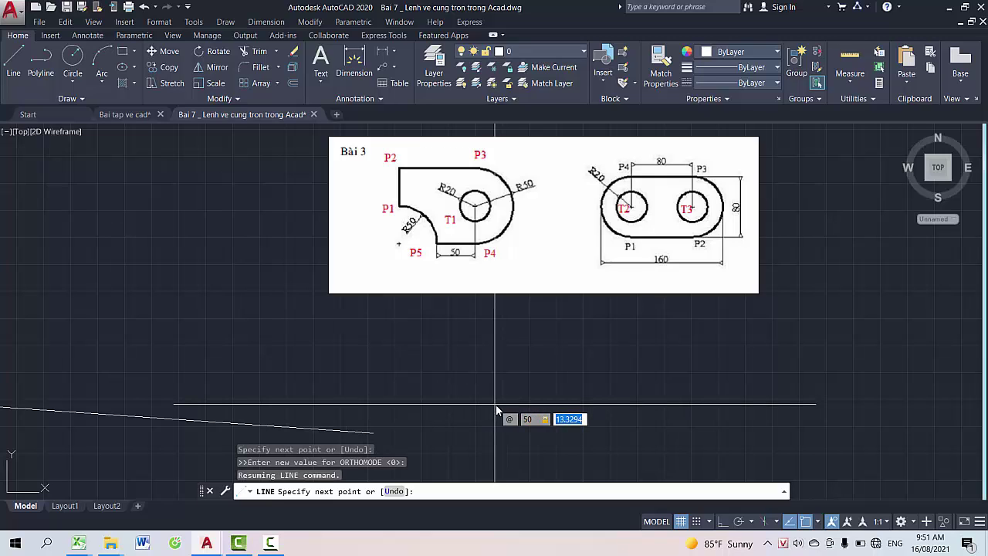
text(0)
key(Return)
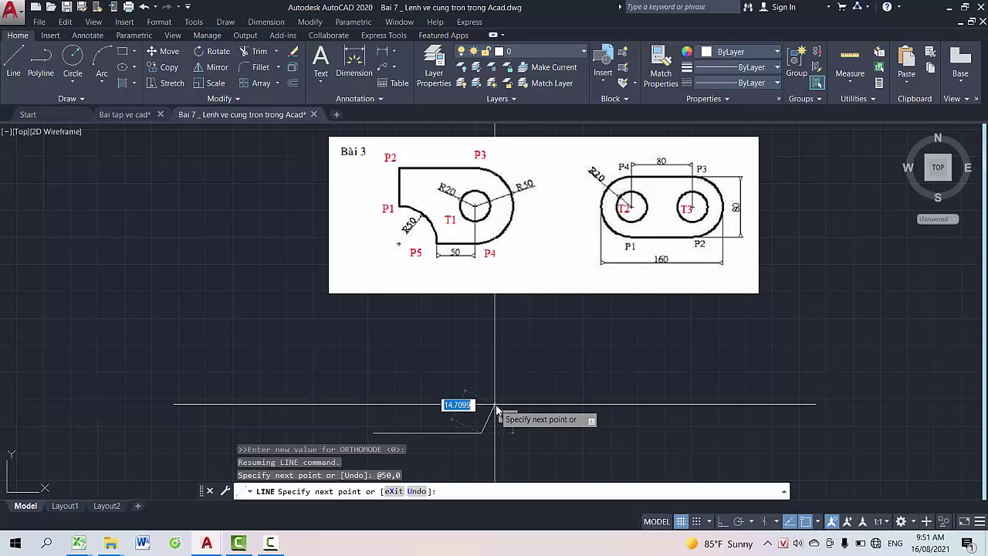
key(Escape)
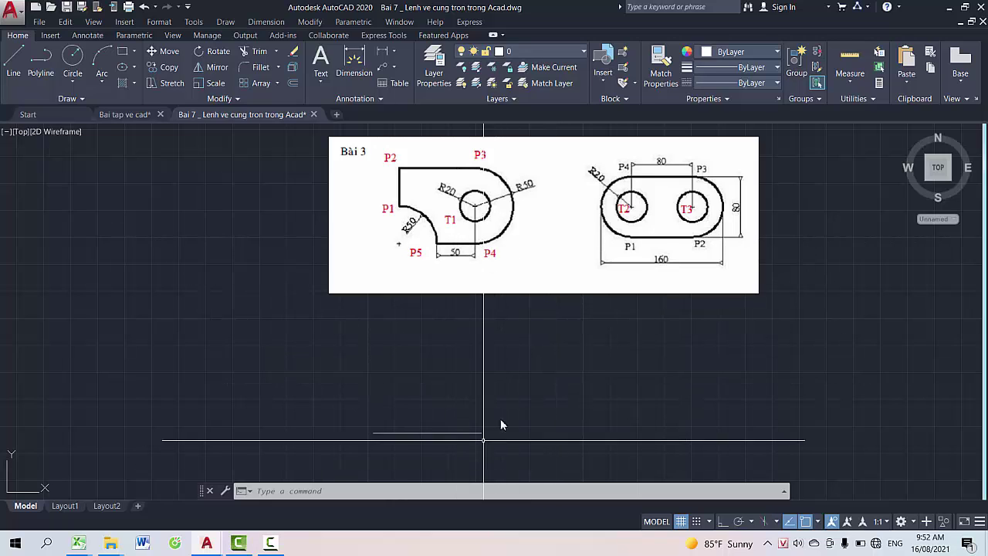
Draw an arc from the bottom line's right end, centre 50 above, ending 100 above.
text(A)
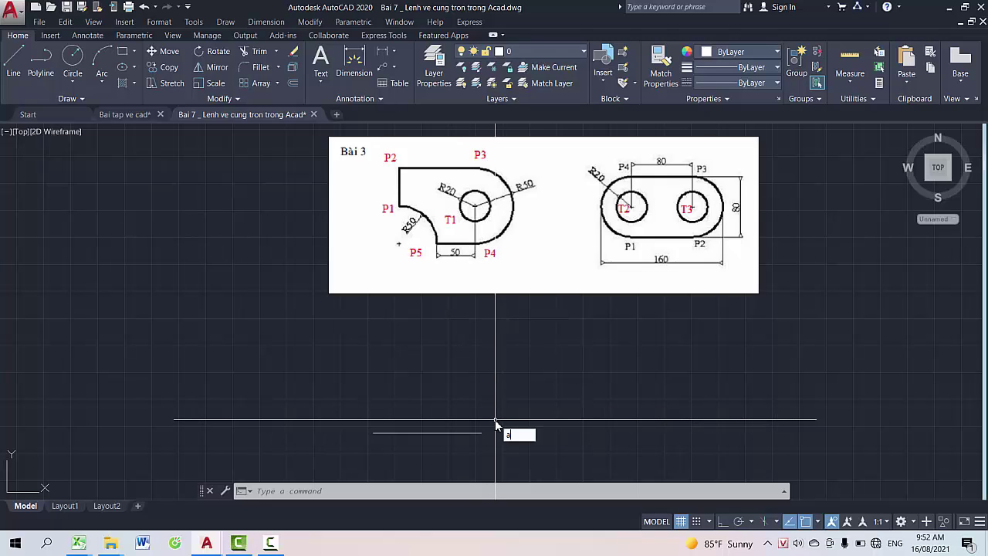
key(Return)
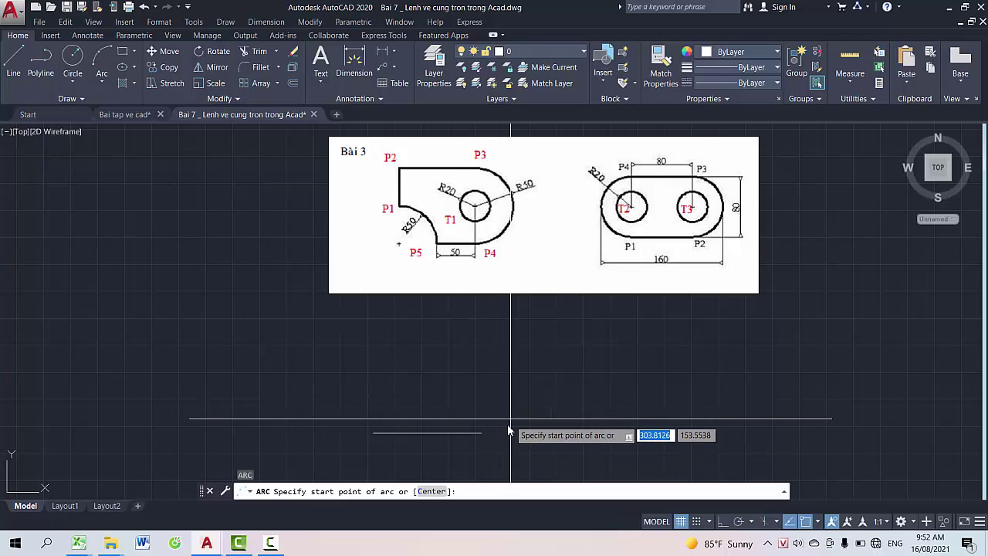
click(481, 432)
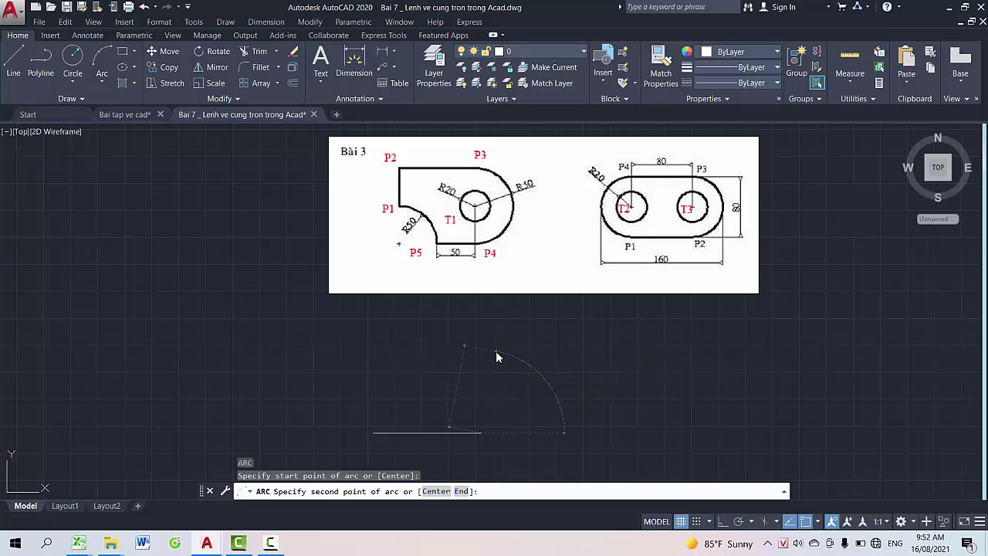
key(Return)
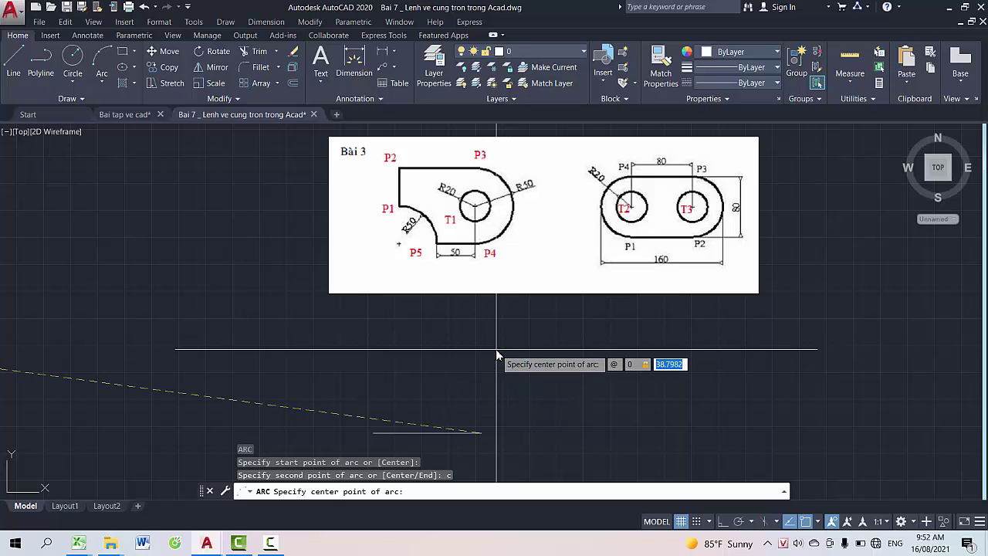
text(50)
key(Return)
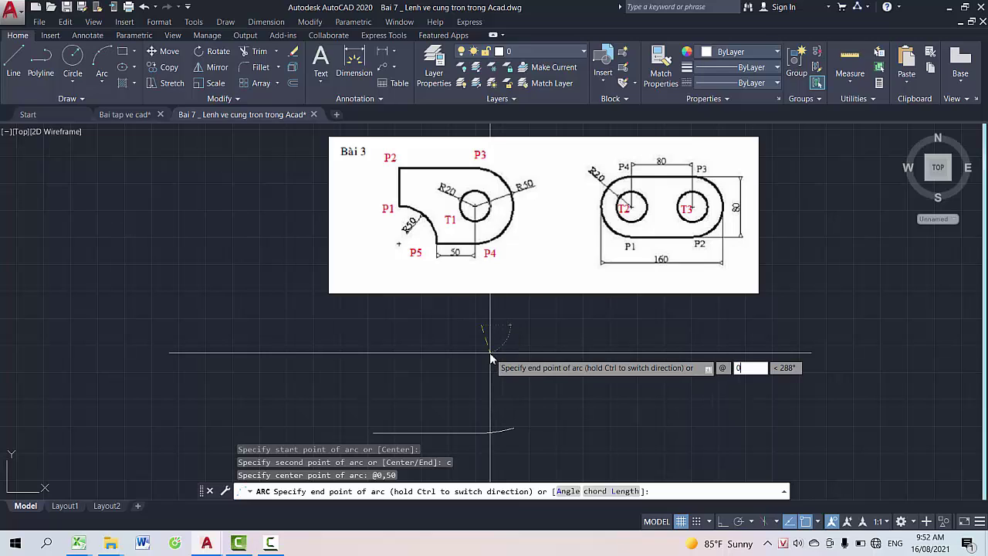
text(,1)
key(Return)
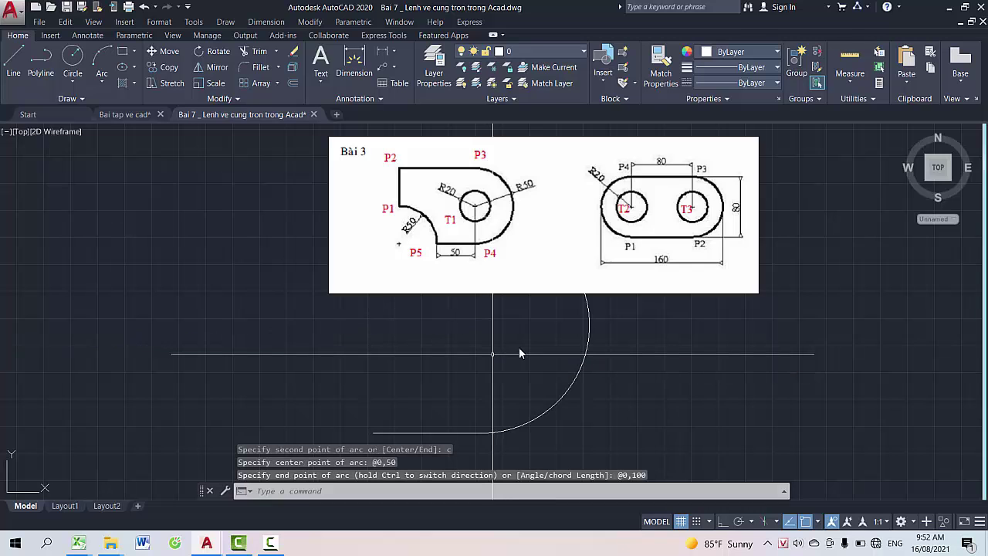
Start the Move command (M) to reposition the reference image.
scroll(571, 346, down, 6)
scroll(572, 345, up, 4)
text(m)
key(Return)
Select the reference image and move it higher up the drawing.
drag(599, 188, 584, 265)
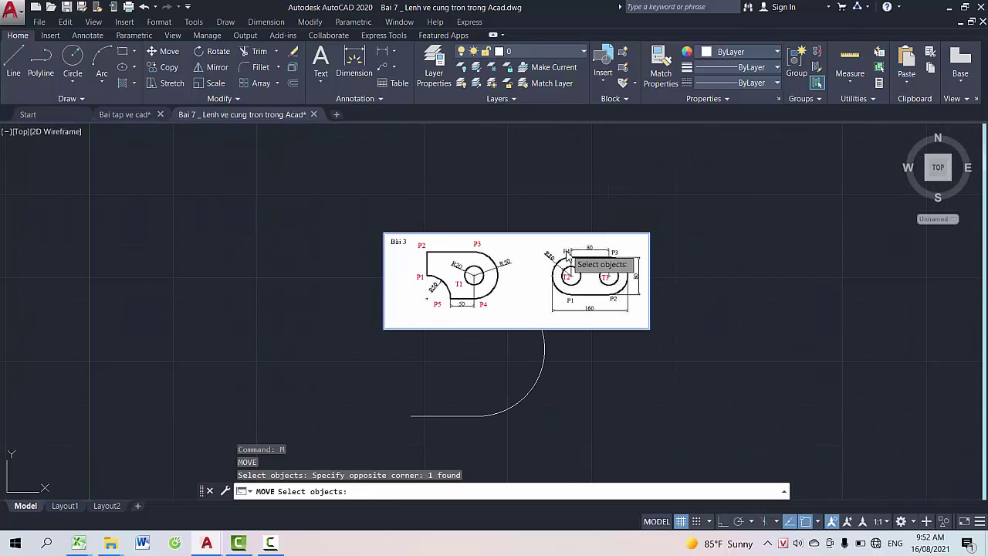
key(Return)
click(578, 213)
scroll(544, 314, up, 5)
click(510, 248)
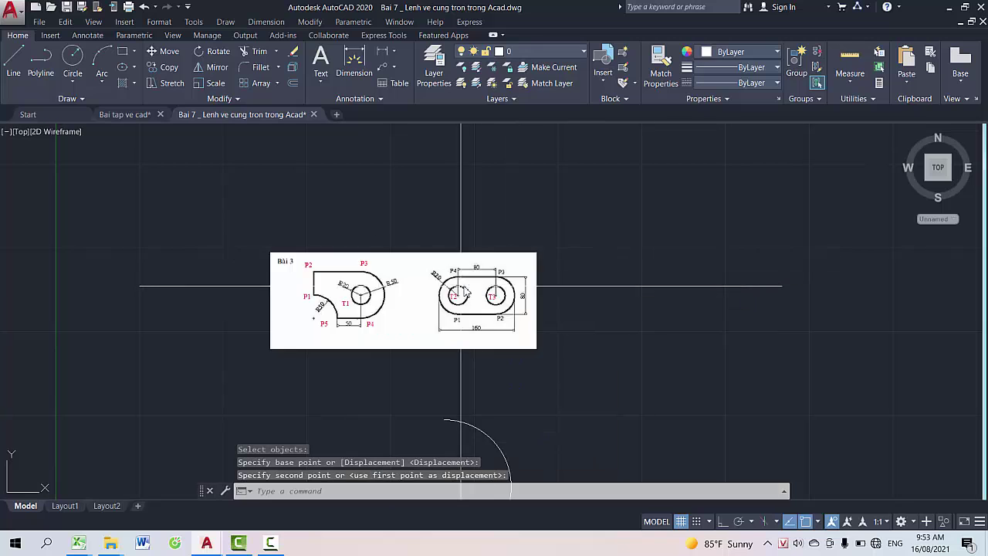
scroll(618, 266, down, 3)
scroll(487, 300, up, 5)
scroll(512, 225, down, 1)
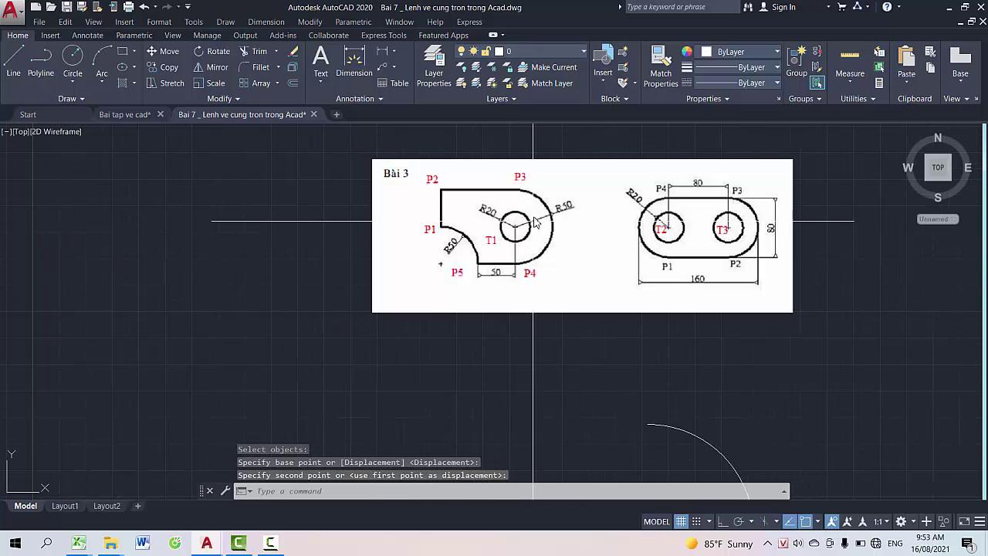
scroll(535, 198, down, 2)
scroll(535, 198, up, 2)
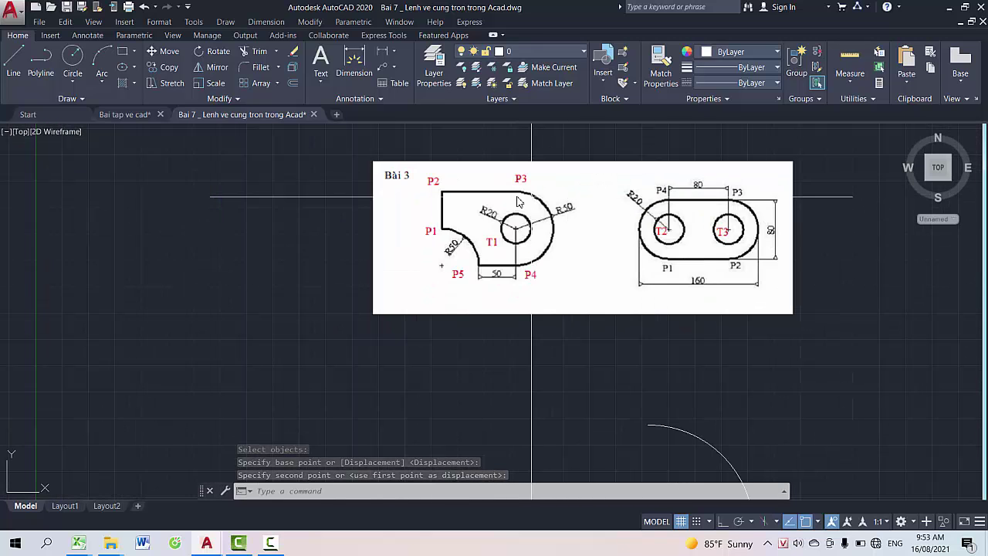
Draw a 100-unit top line leftward, continuing from the arc's top end.
text(L)
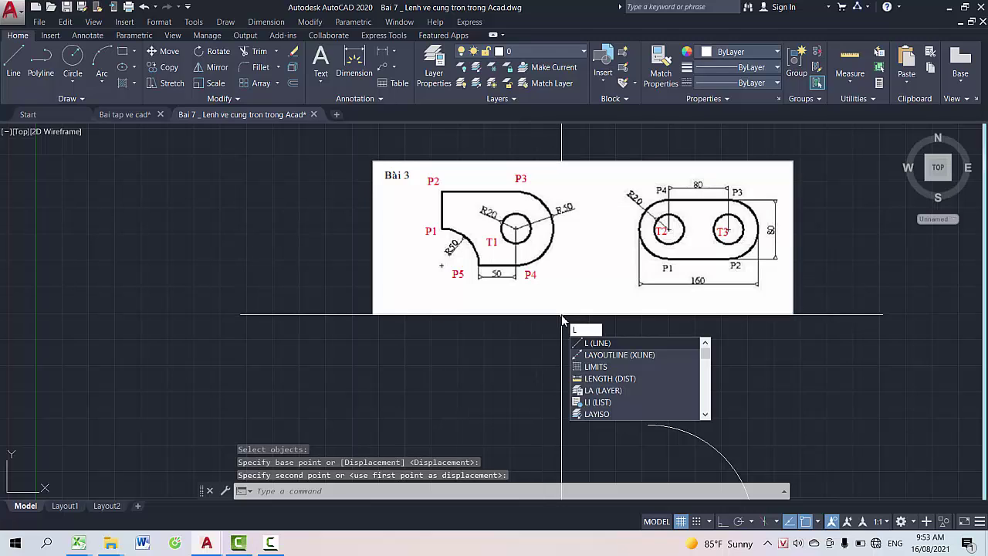
key(Escape)
text(L)
key(Return)
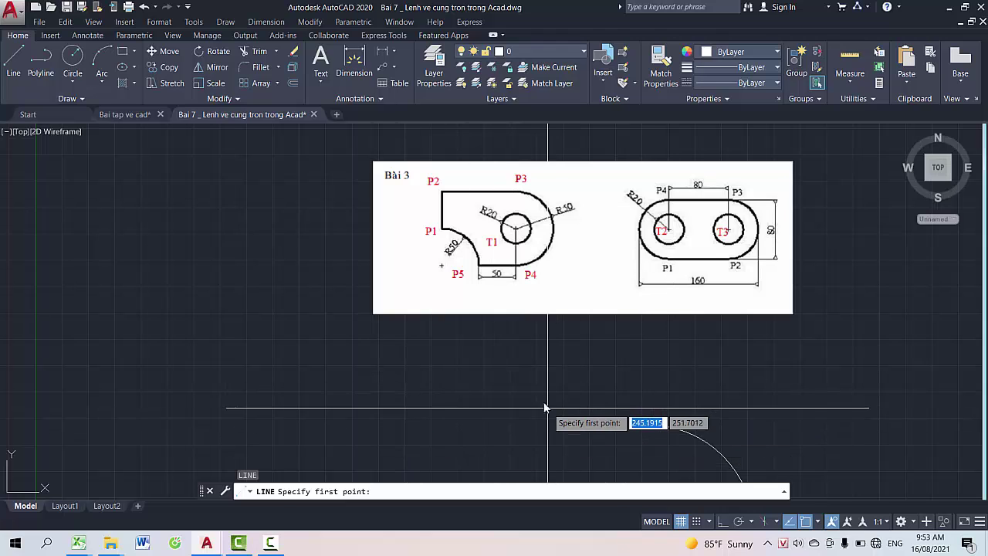
key(Return)
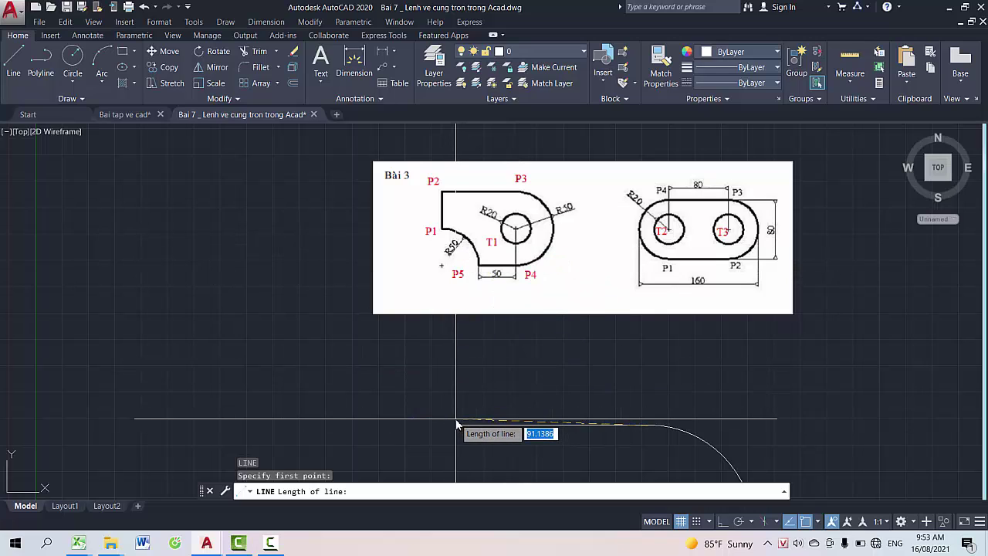
key(F8)
text(@-100)
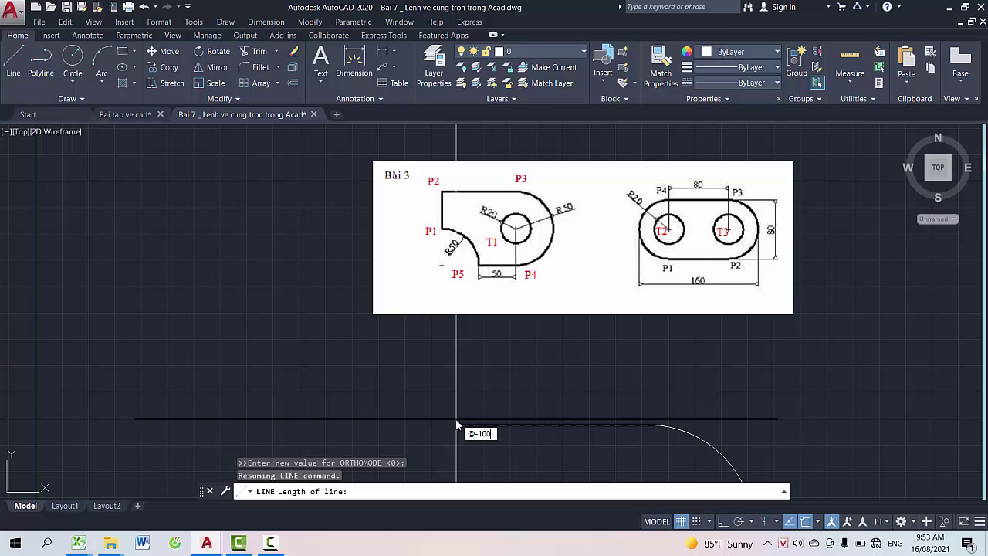
text(,)
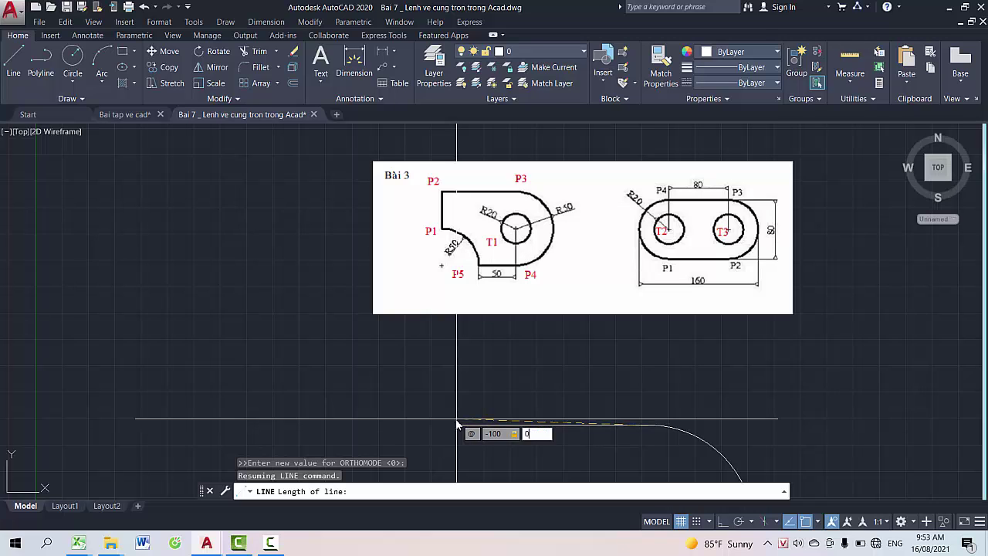
key(Return)
Add the 50-unit left line dropping down from the top line's end.
middle_drag(441, 423, 425, 231)
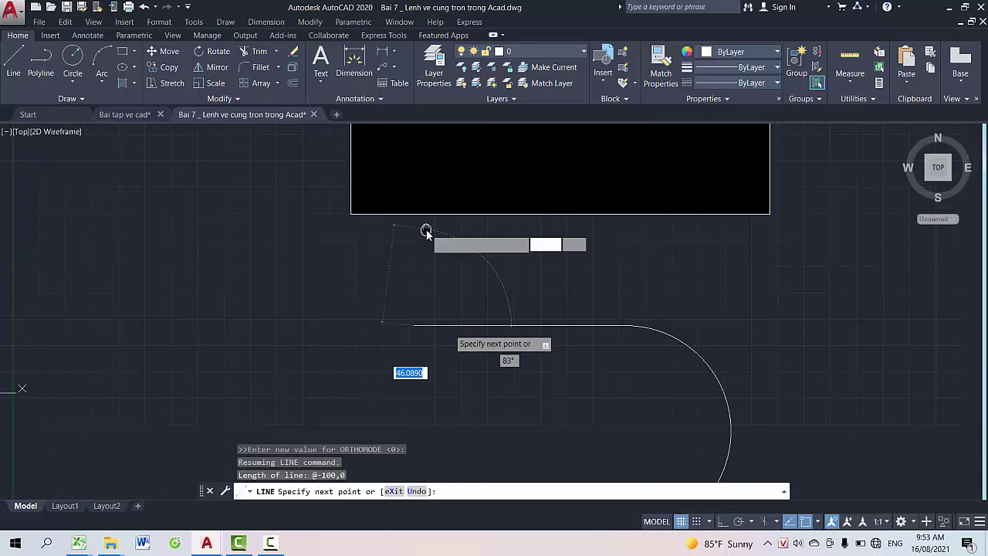
scroll(444, 355, down, 2)
scroll(469, 388, up, 2)
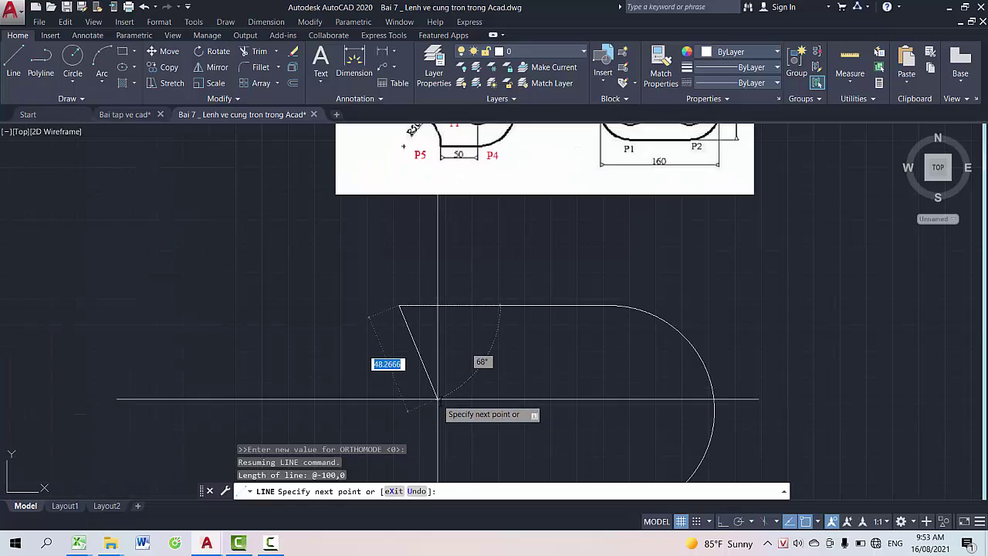
scroll(456, 394, down, 2)
scroll(447, 397, up, 2)
scroll(444, 400, down, 1)
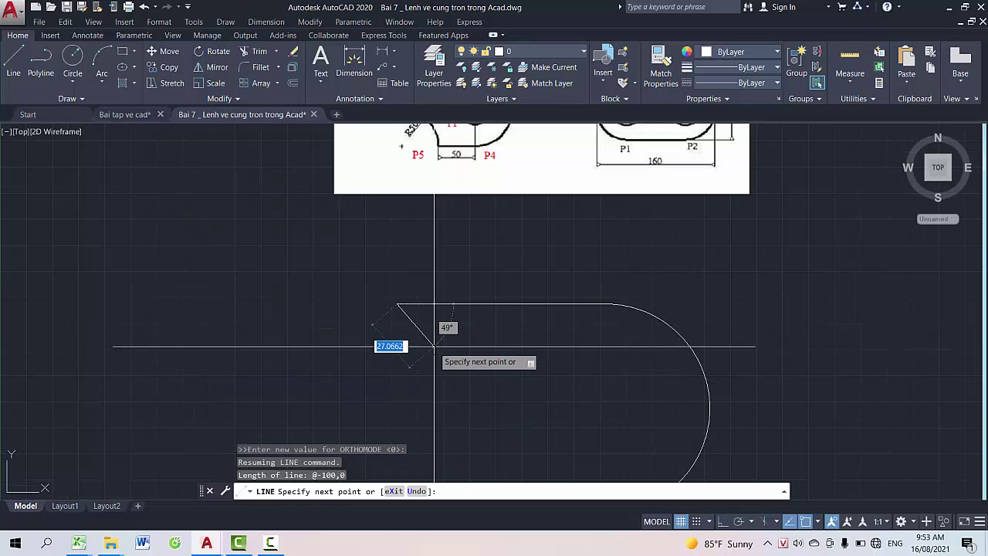
scroll(409, 435, down, 1)
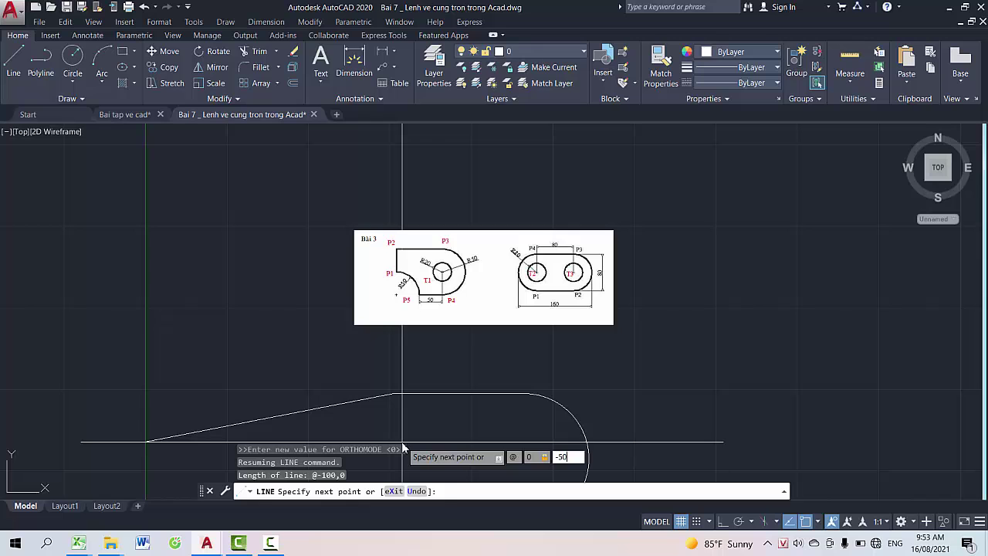
key(Return)
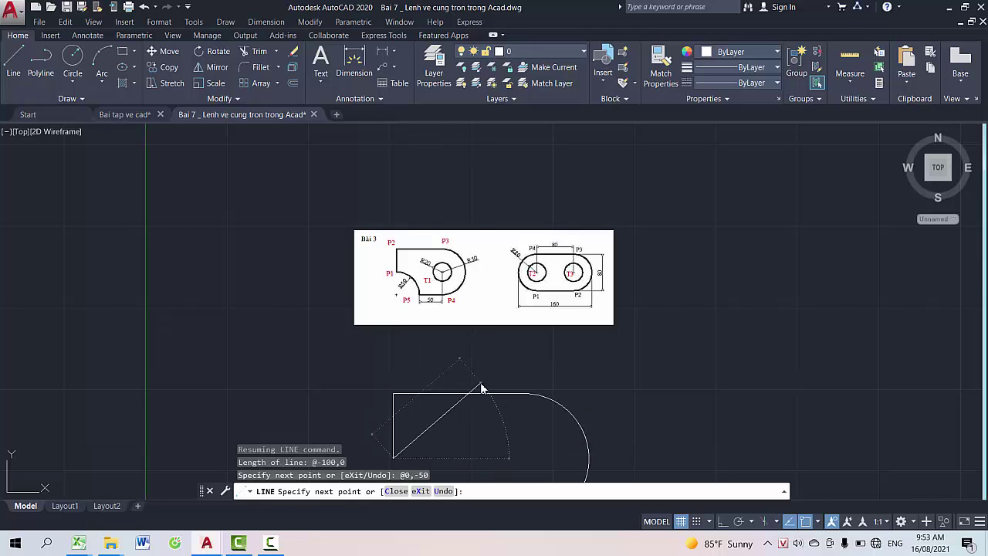
key(Escape)
scroll(430, 269, up, 2)
scroll(419, 247, down, 2)
scroll(403, 223, up, 2)
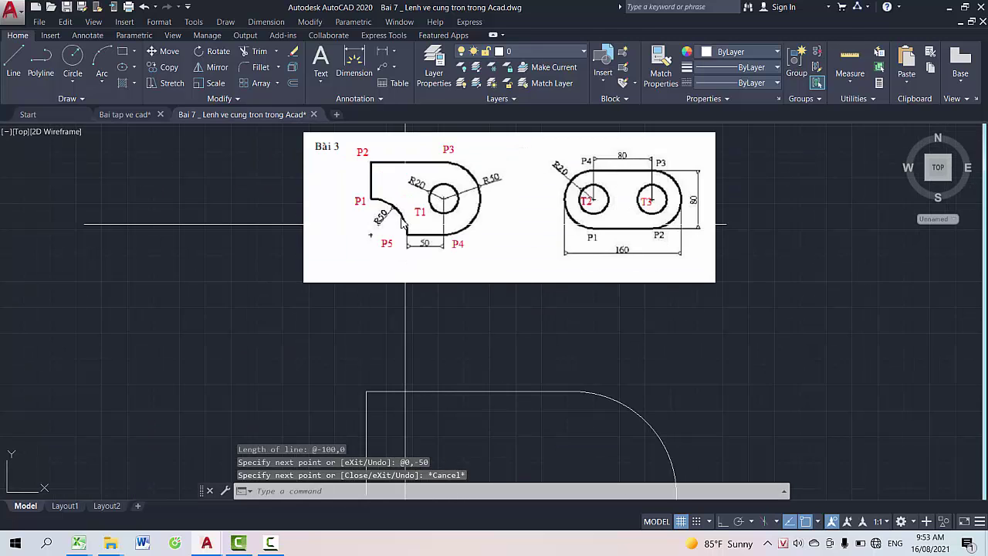
scroll(405, 225, down, 2)
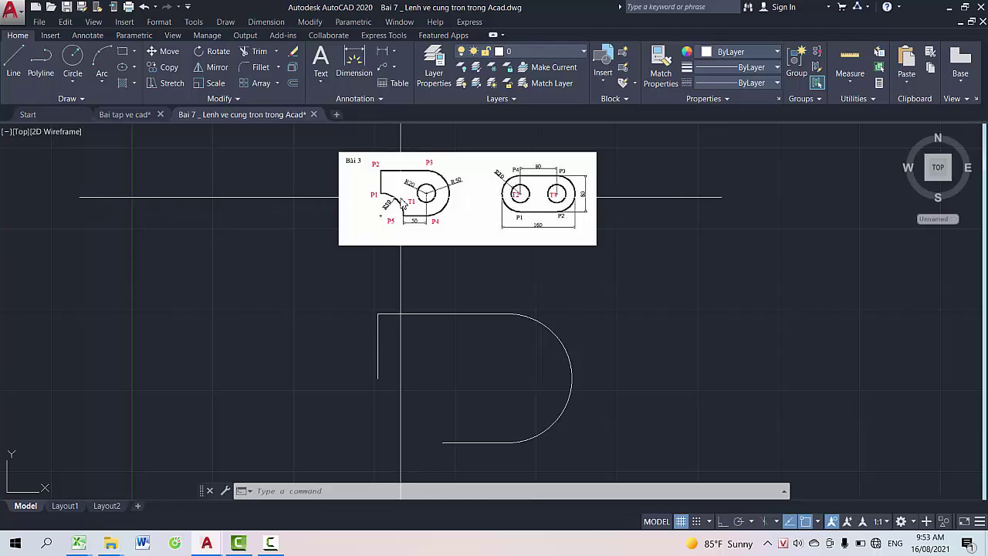
scroll(401, 197, up, 2)
scroll(400, 193, down, 2)
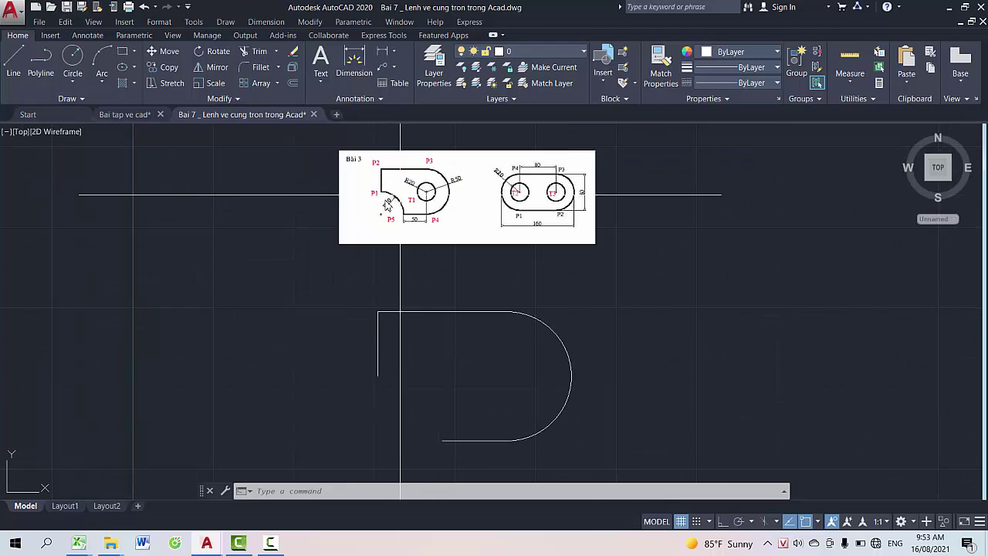
scroll(378, 189, up, 3)
scroll(432, 197, down, 3)
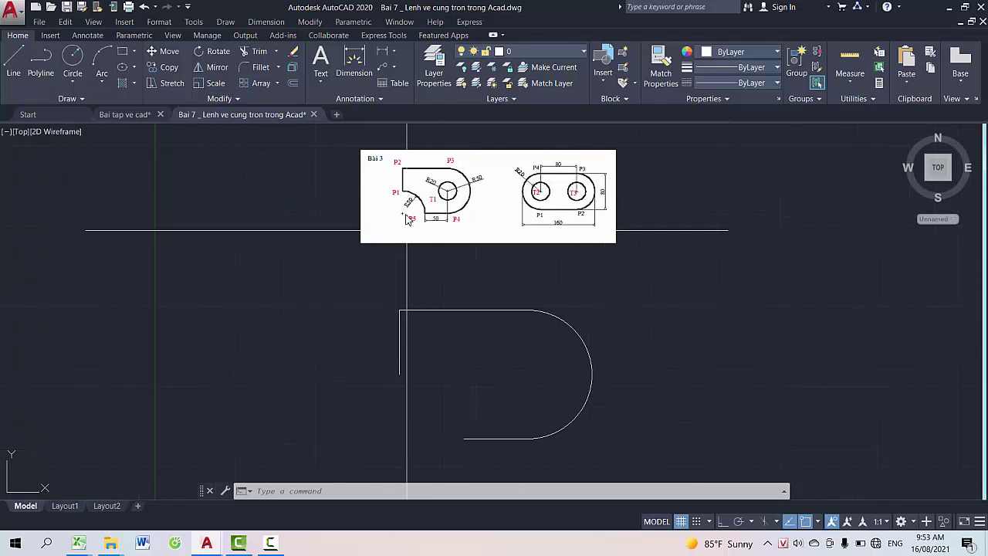
scroll(418, 218, up, 4)
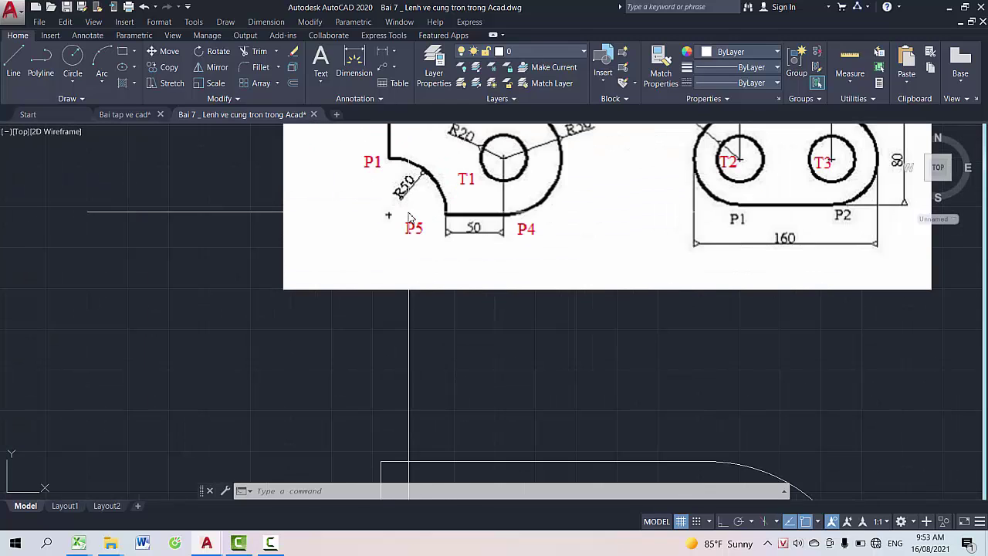
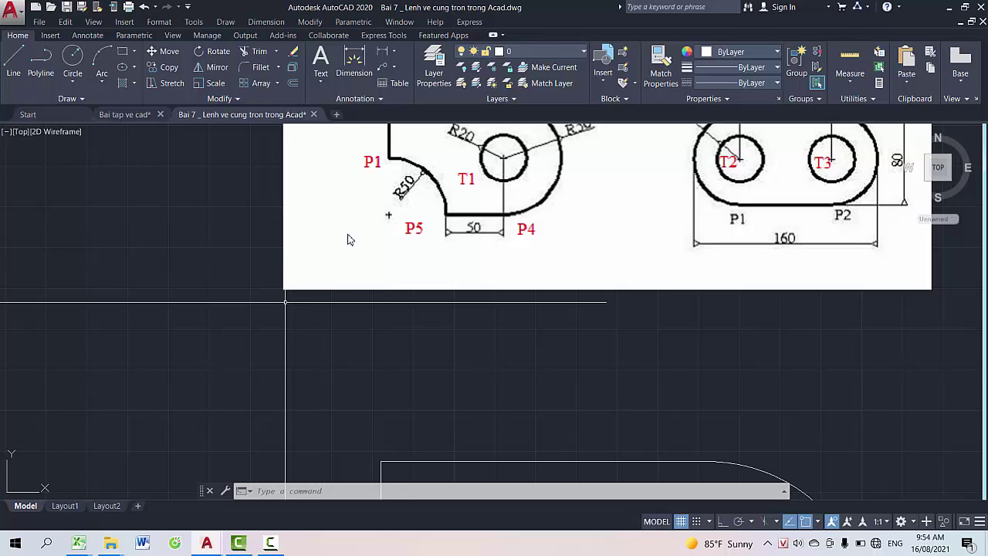
Draw an R50 arc from the left edge's lower end to the bottom edge's left end.
scroll(440, 355, down, 3)
middle_drag(522, 441, 510, 327)
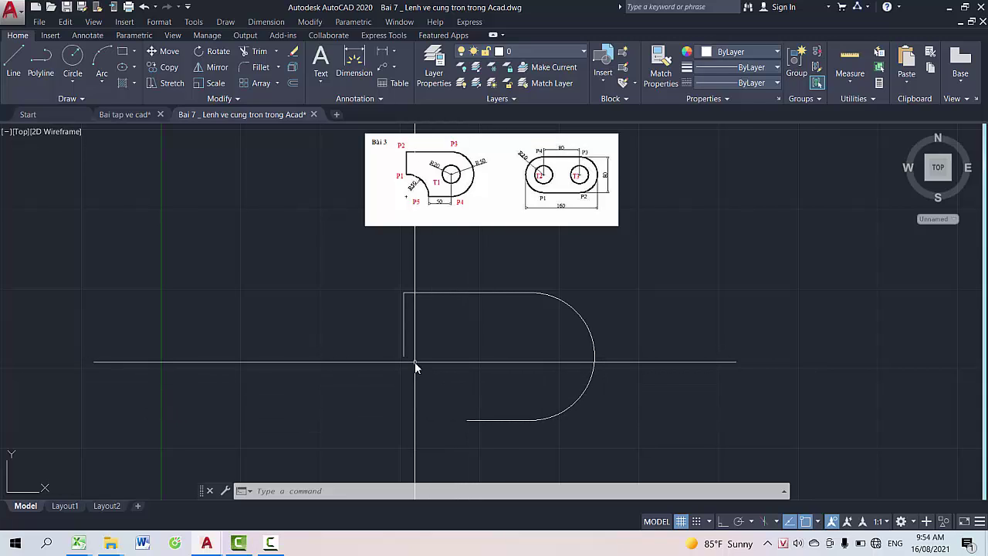
text(a)
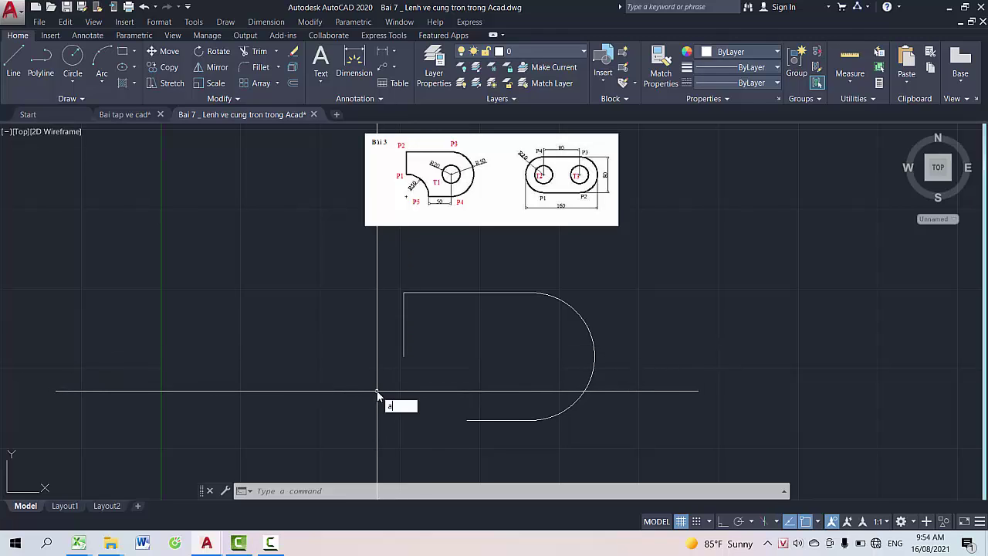
key(Return)
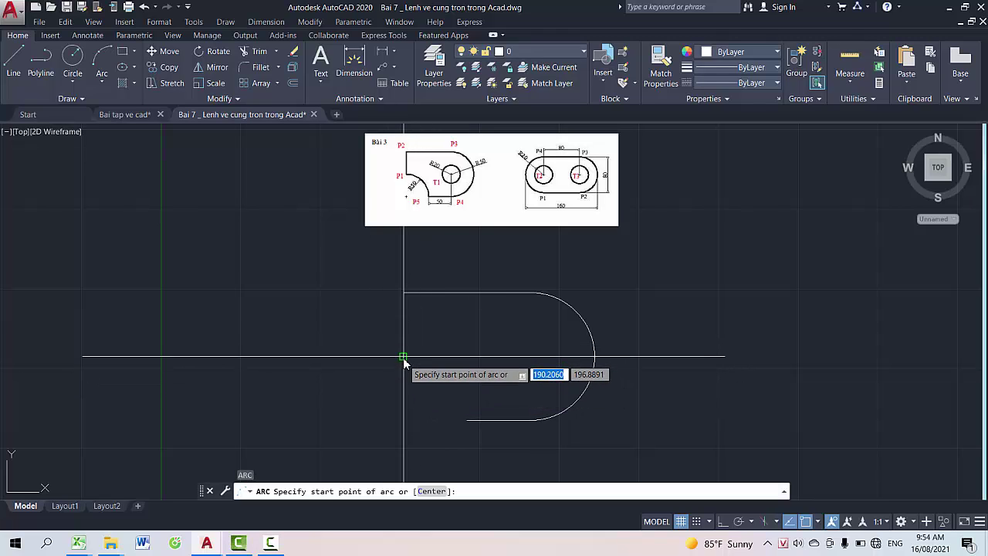
click(403, 357)
text(e)
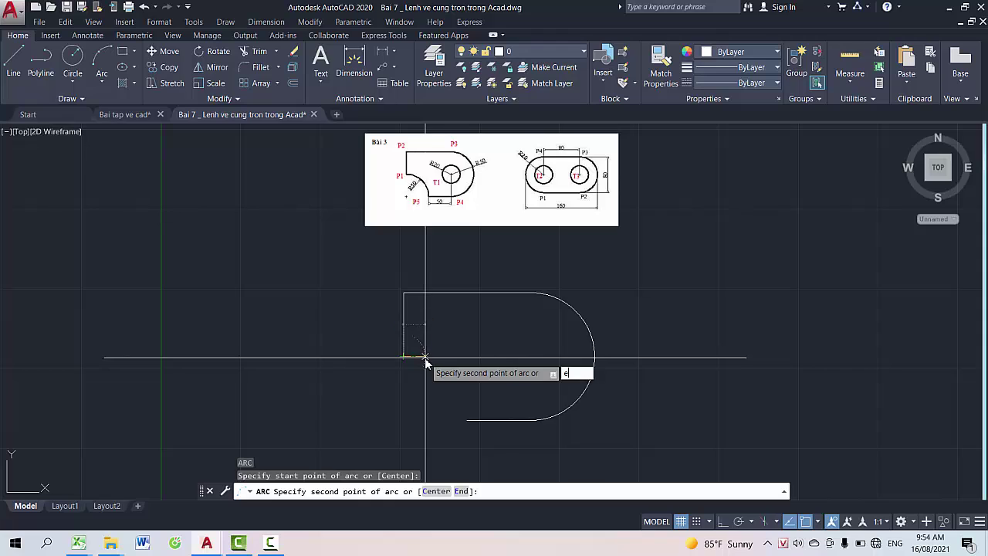
key(Return)
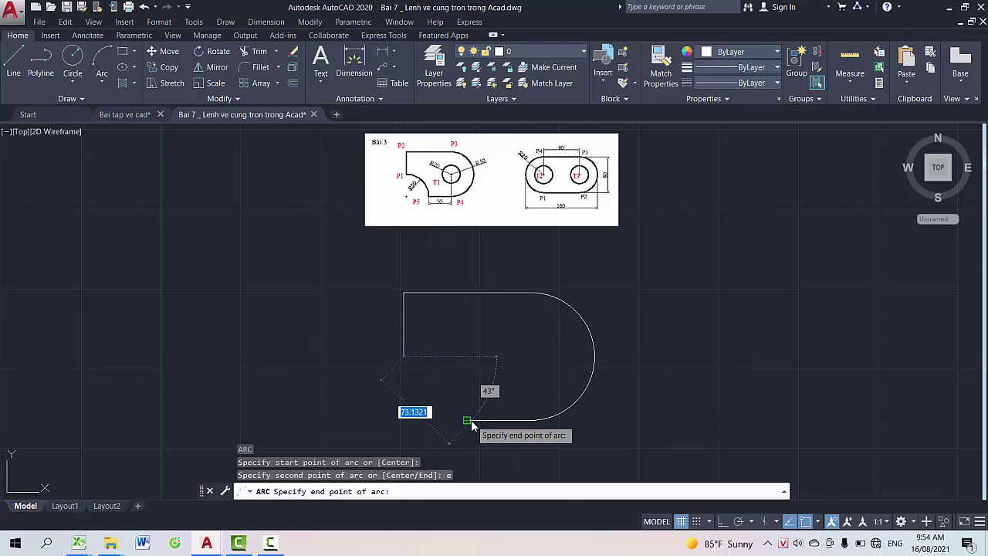
click(472, 424)
text(r)
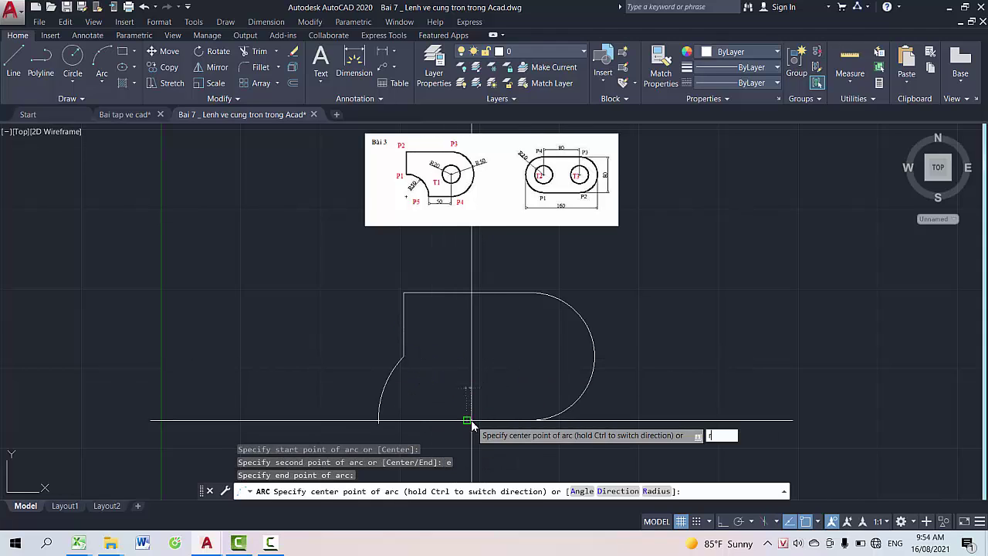
key(Return)
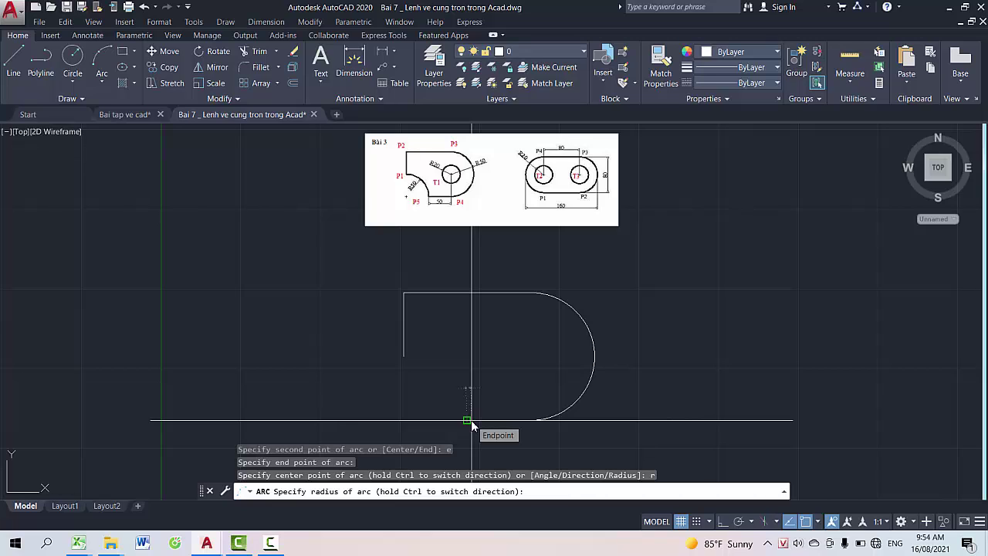
text(50)
key(Return)
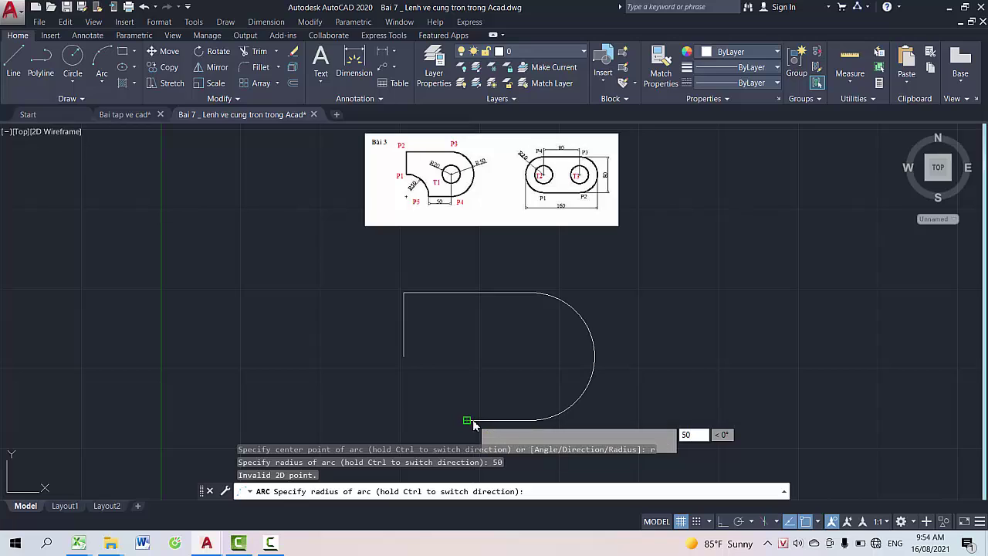
key(Return)
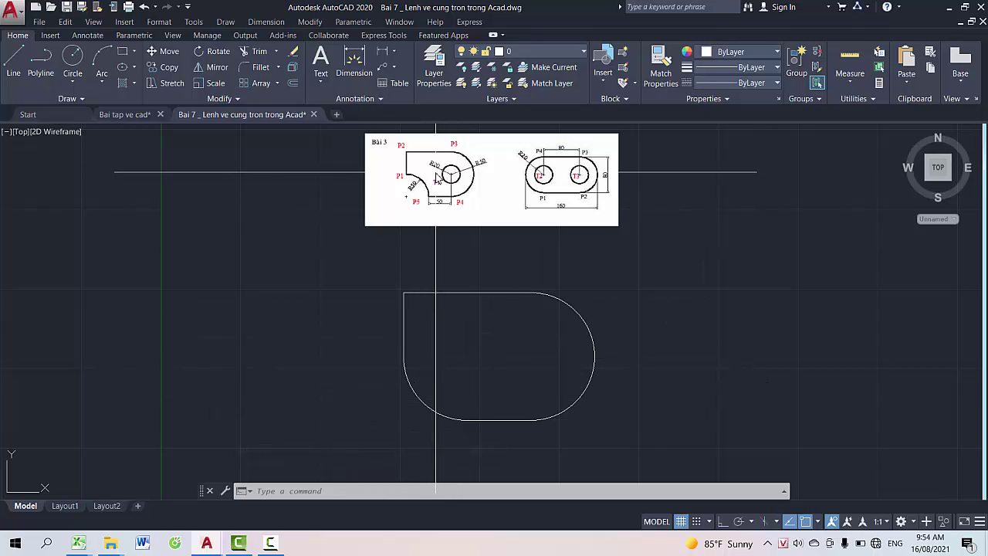
Delete the wrongly curved lower-left arc.
click(420, 405)
click(421, 394)
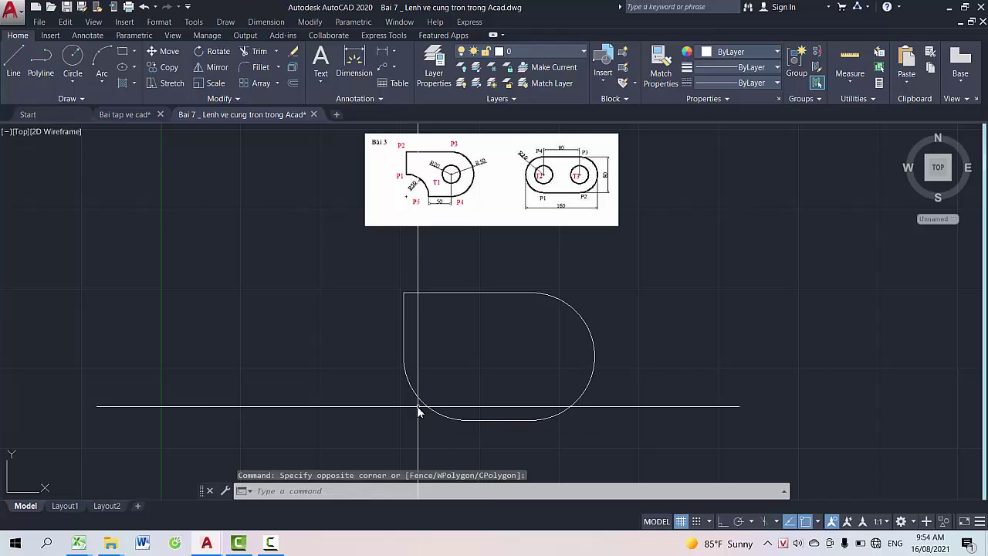
click(420, 394)
click(372, 415)
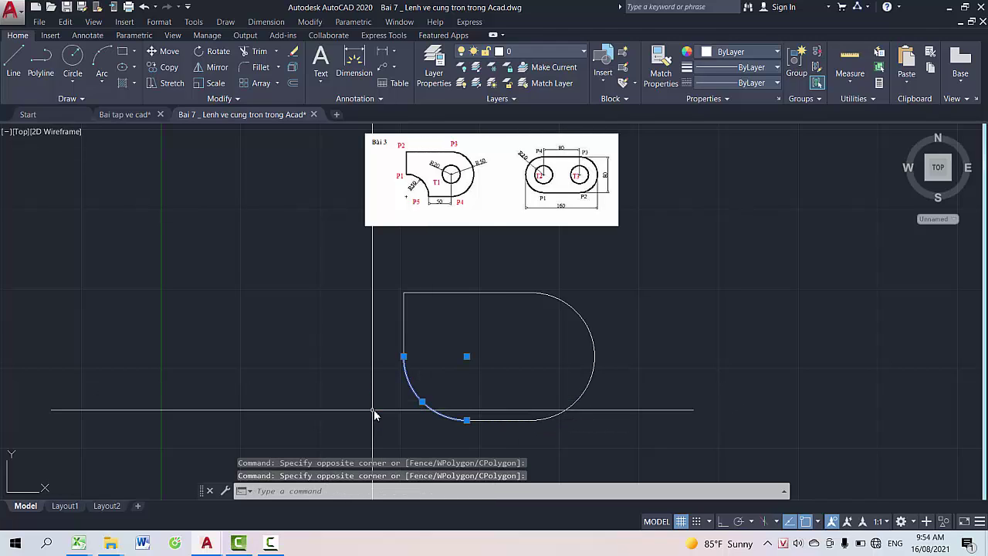
key(Delete)
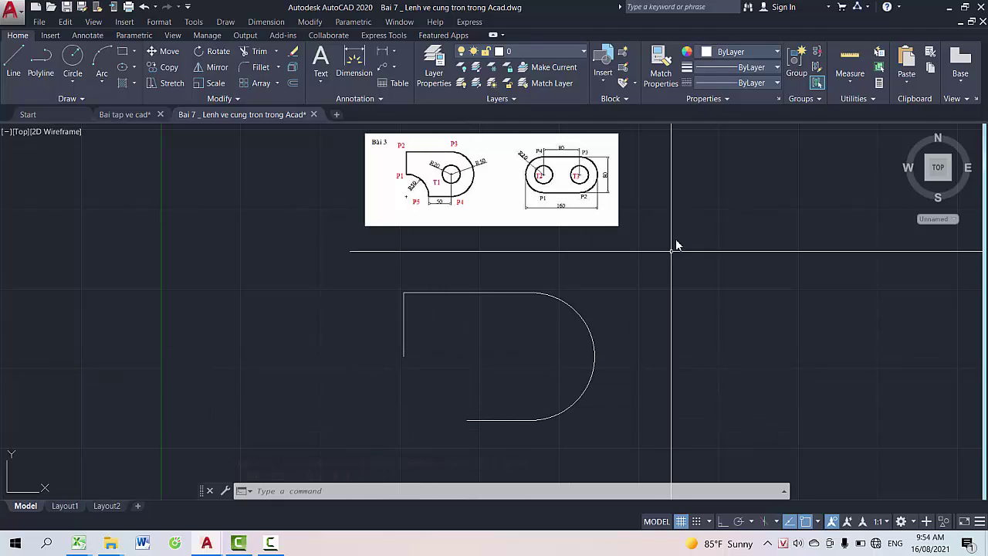
Redraw the R50 arc from the bottom edge's left end to the left edge, curving inward.
scroll(464, 379, up, 2)
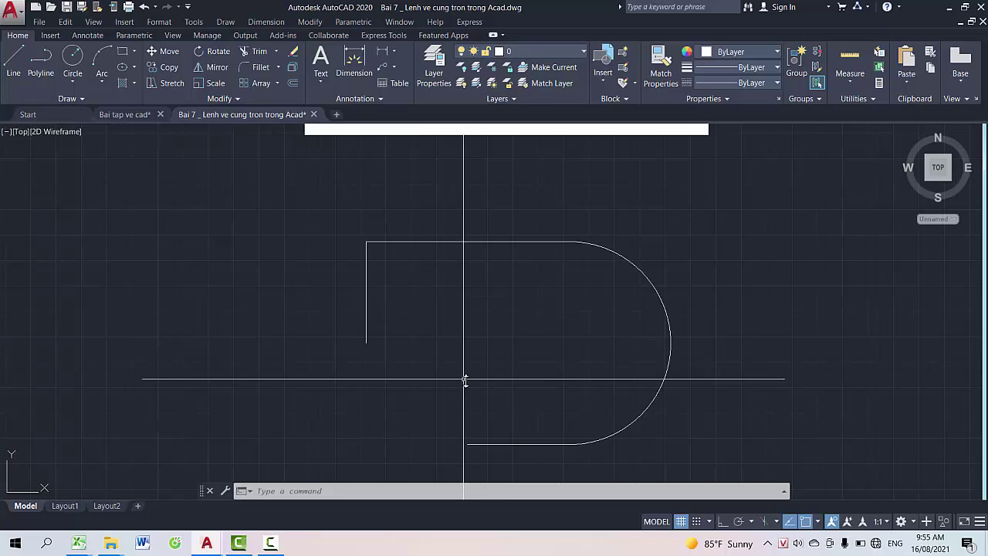
scroll(464, 379, down, 2)
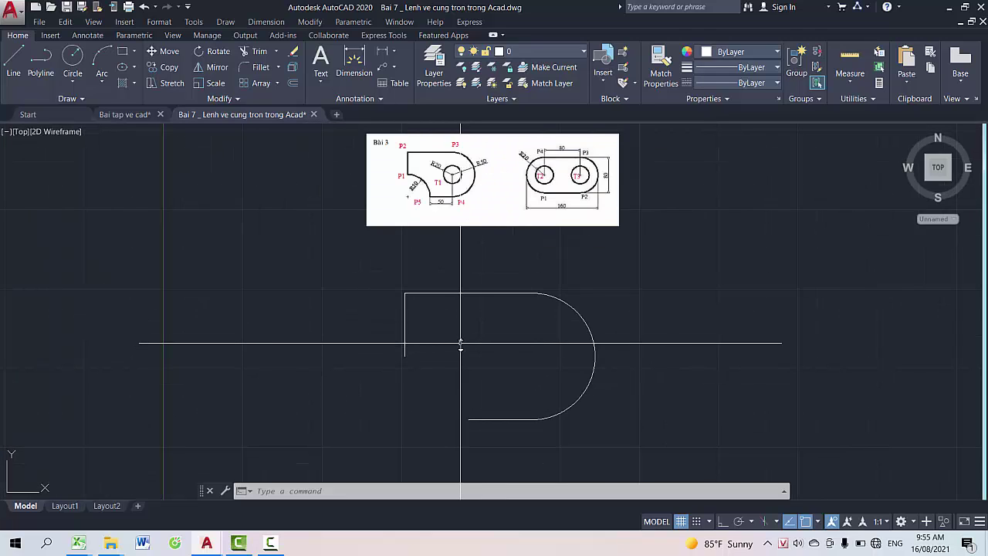
text(a)
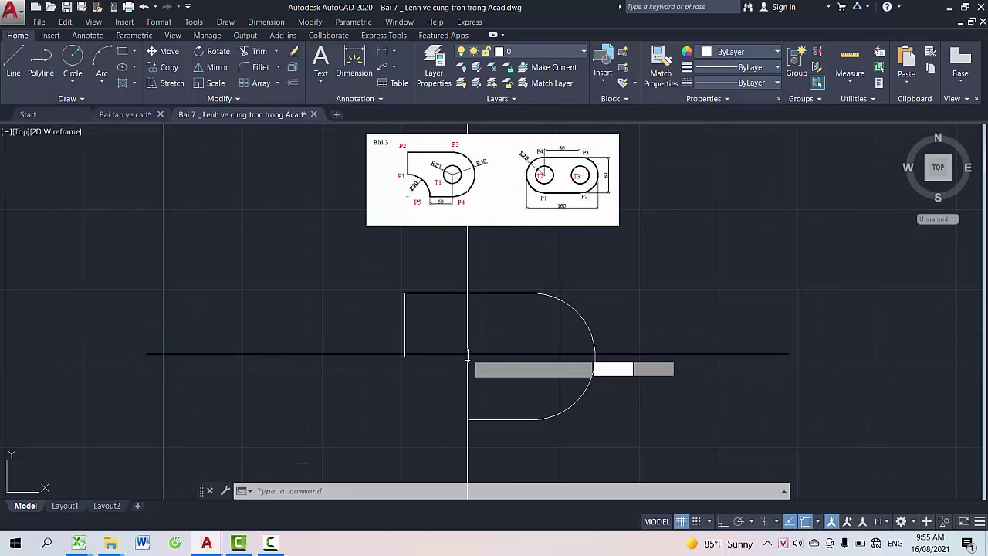
key(space)
click(469, 420)
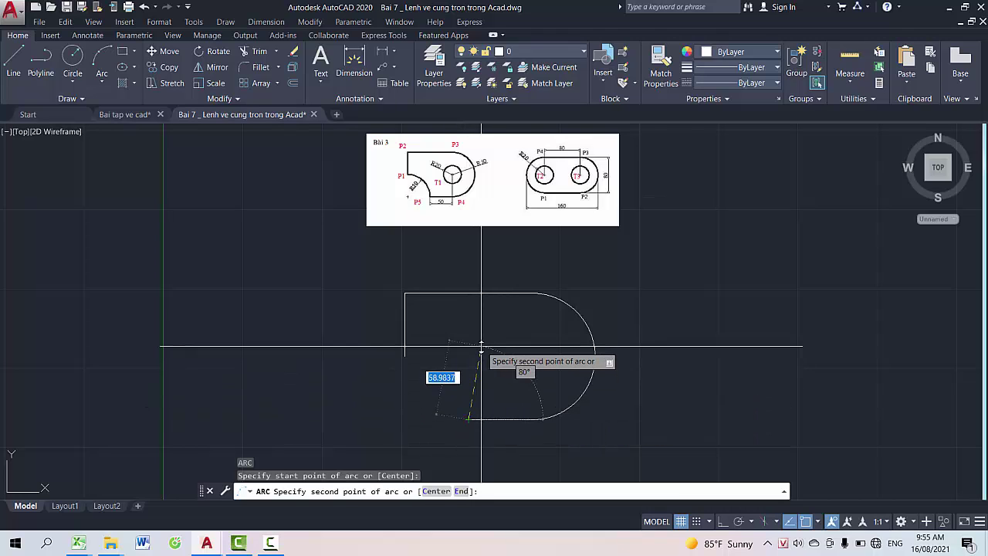
key(space)
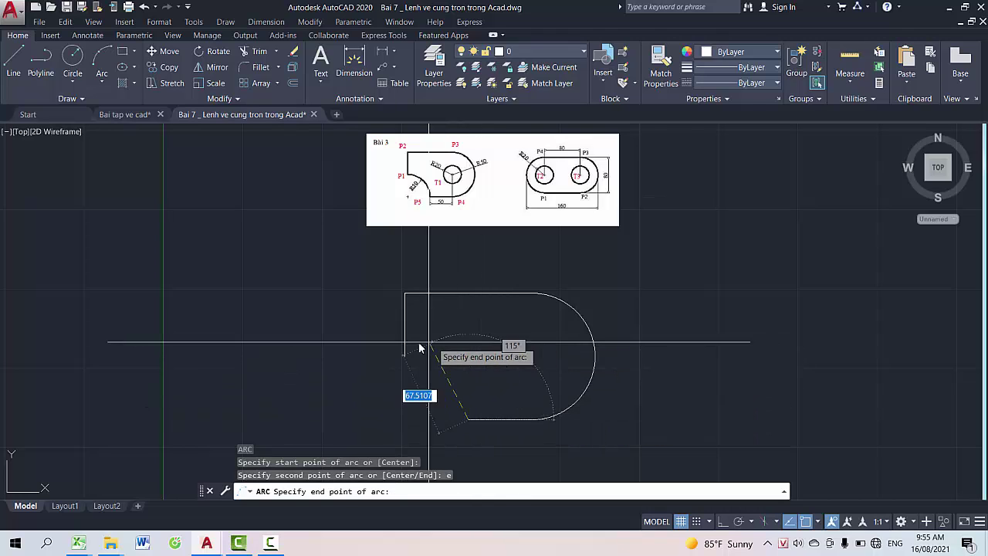
click(405, 357)
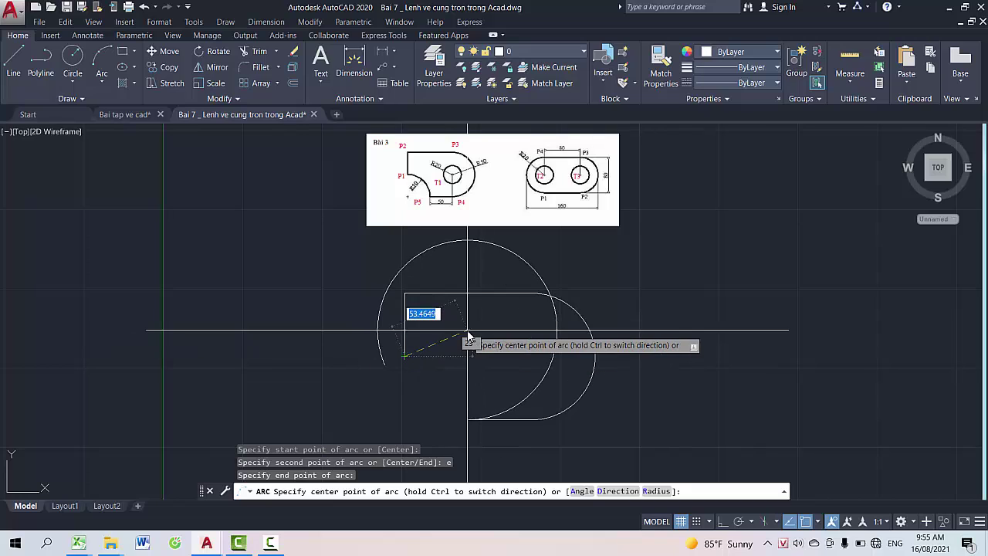
text(r)
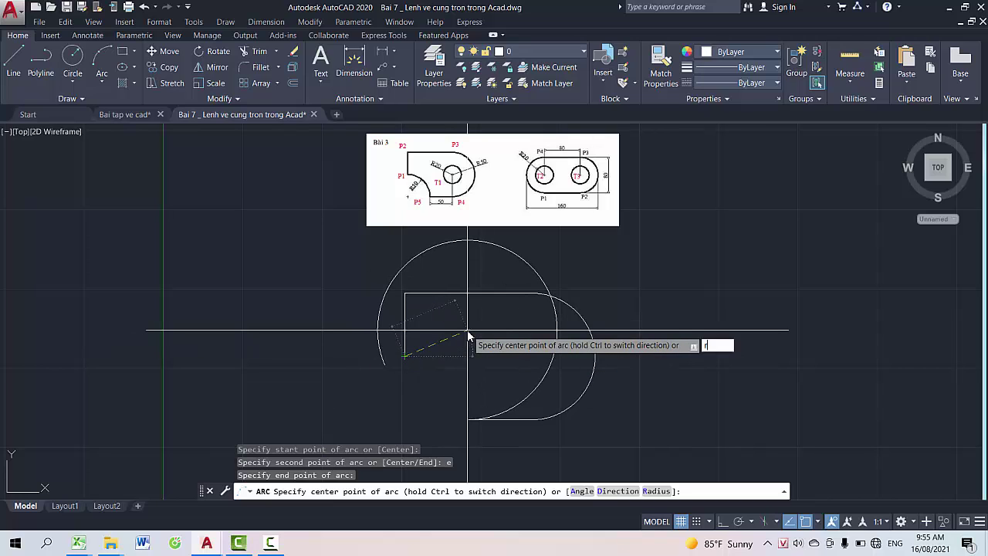
key(space)
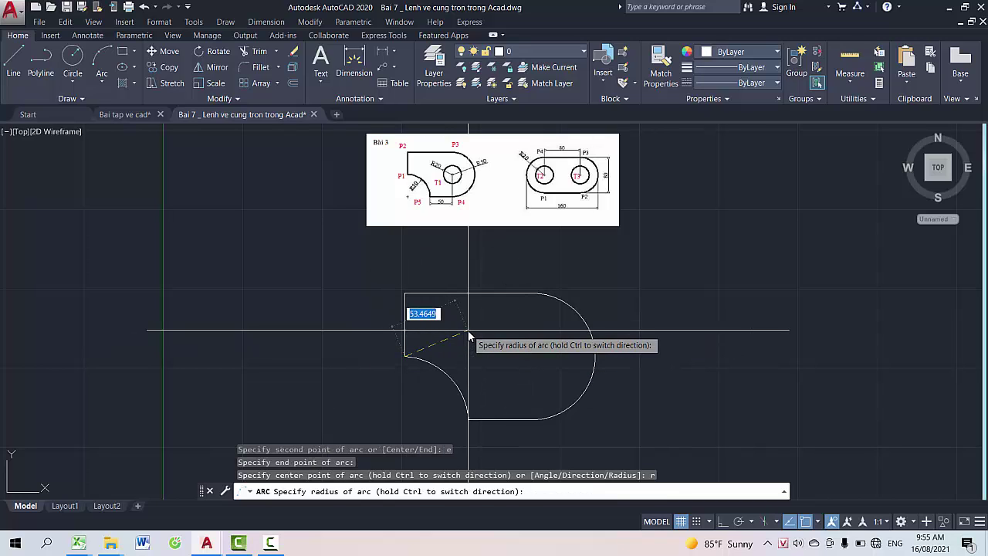
text(50)
key(Return)
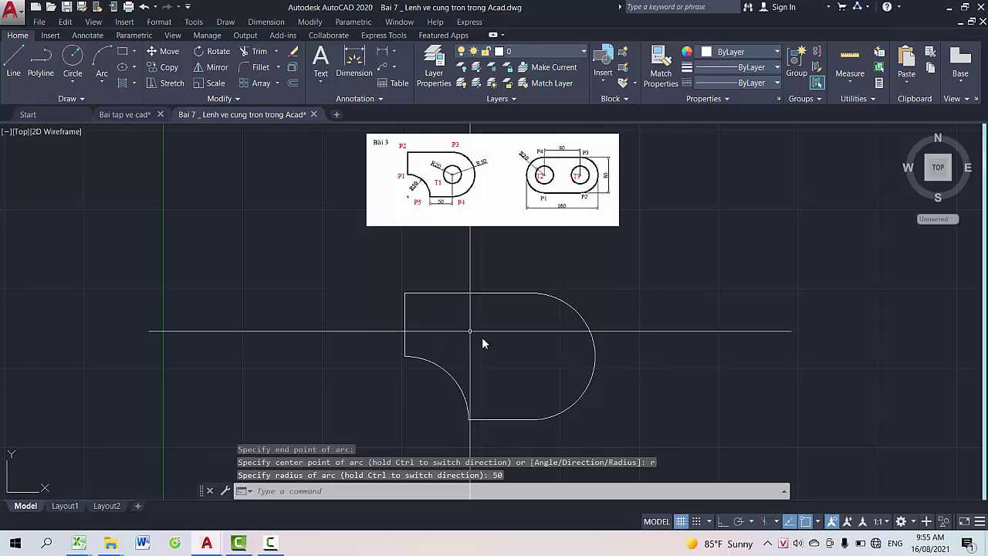
scroll(460, 179, up, 2)
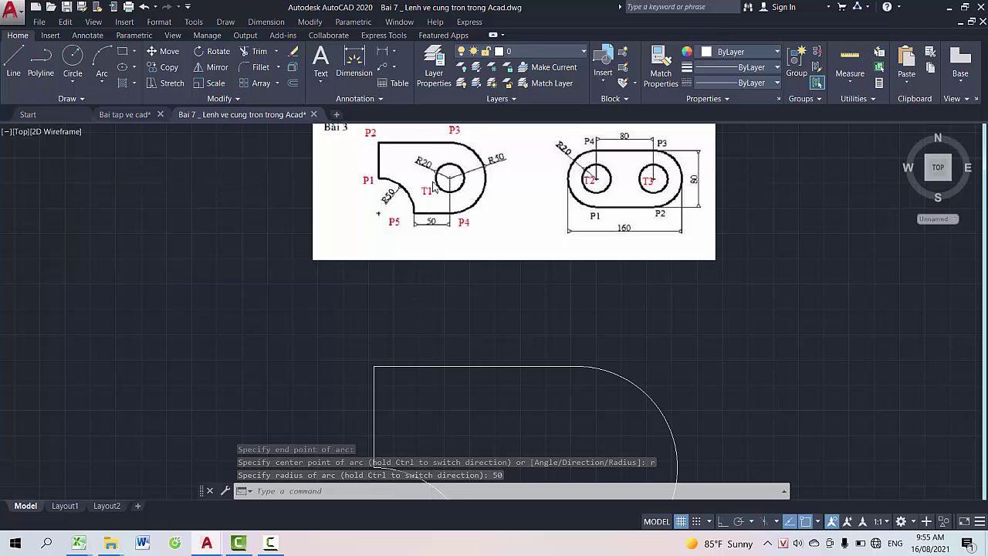
Start a circle for the hole and zoom in on the profile's rounded right end.
scroll(389, 232, down, 2)
text(c)
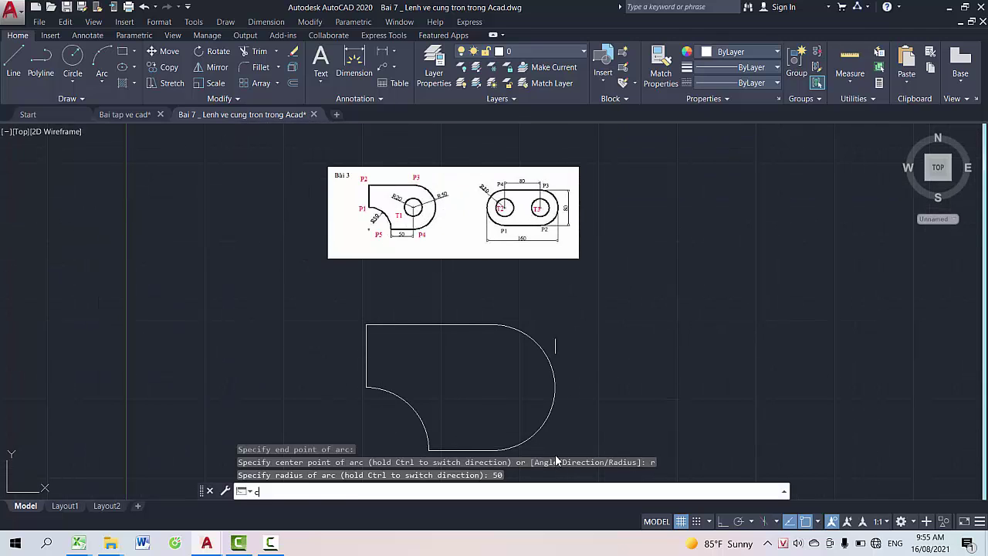
key(Return)
key(Escape)
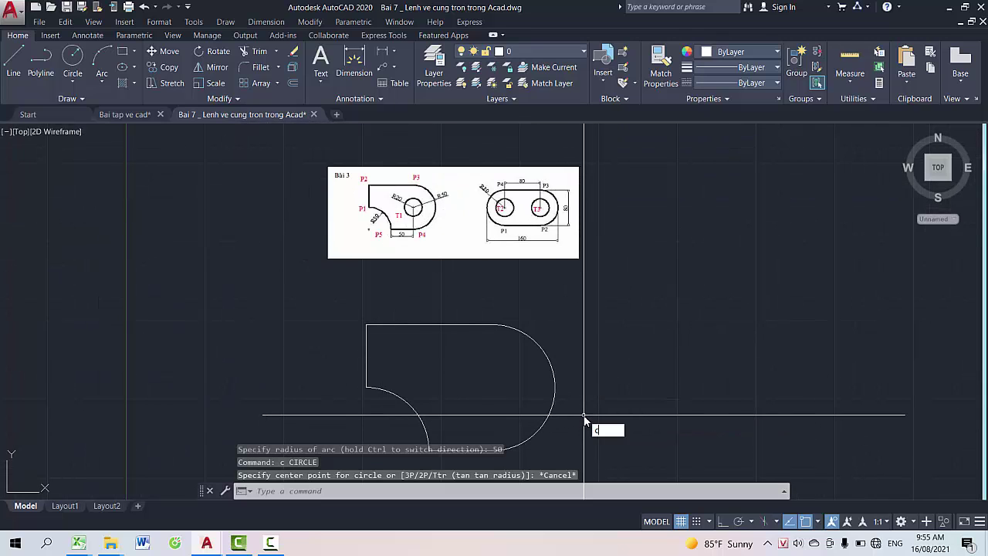
key(Return)
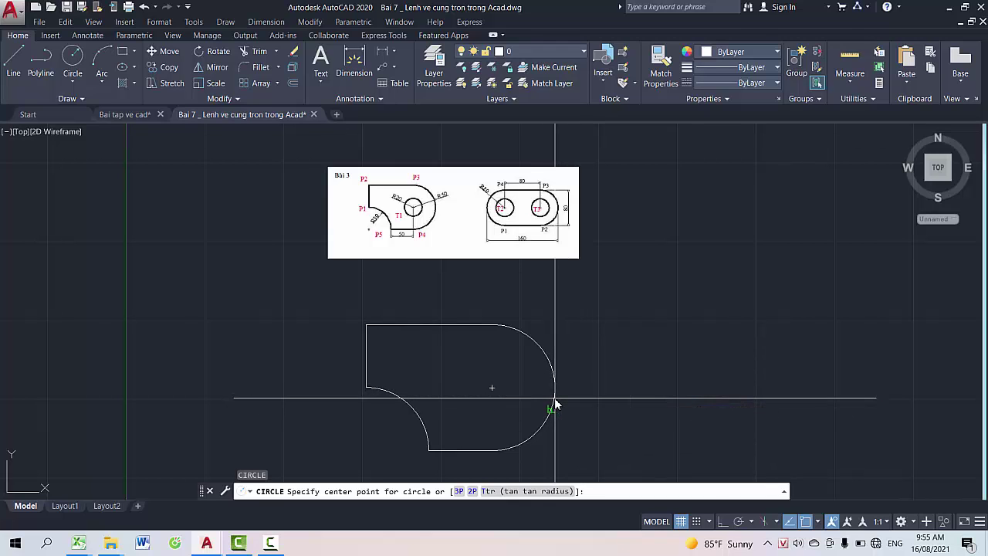
scroll(409, 209, up, 4)
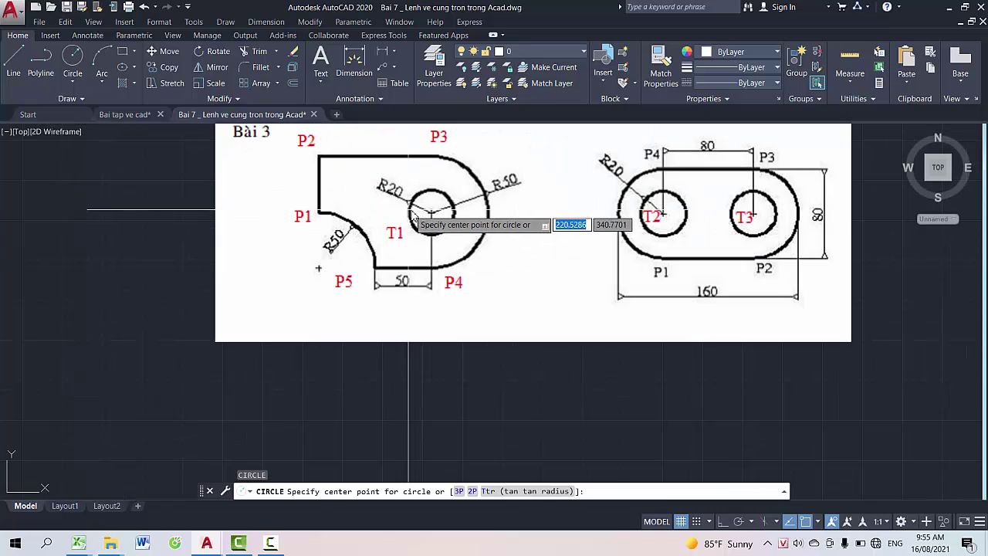
scroll(491, 216, down, 2)
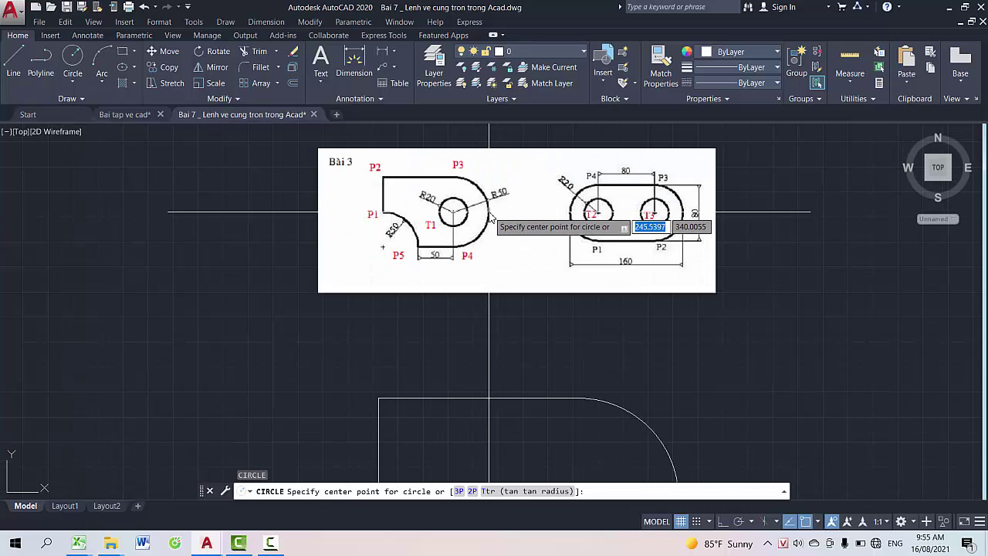
scroll(429, 208, down, 3)
scroll(421, 205, up, 4)
scroll(415, 198, down, 1)
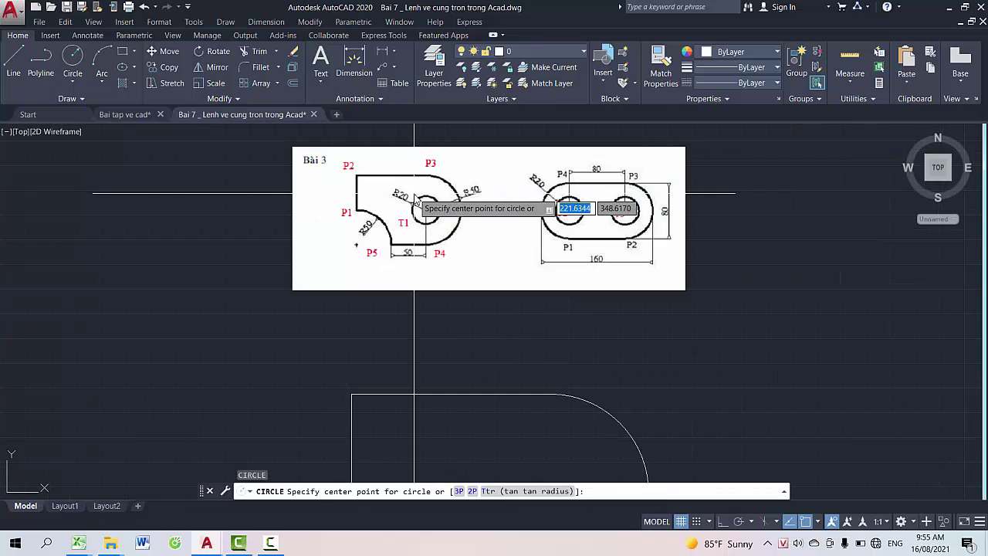
scroll(540, 294, down, 2)
scroll(532, 291, down, 2)
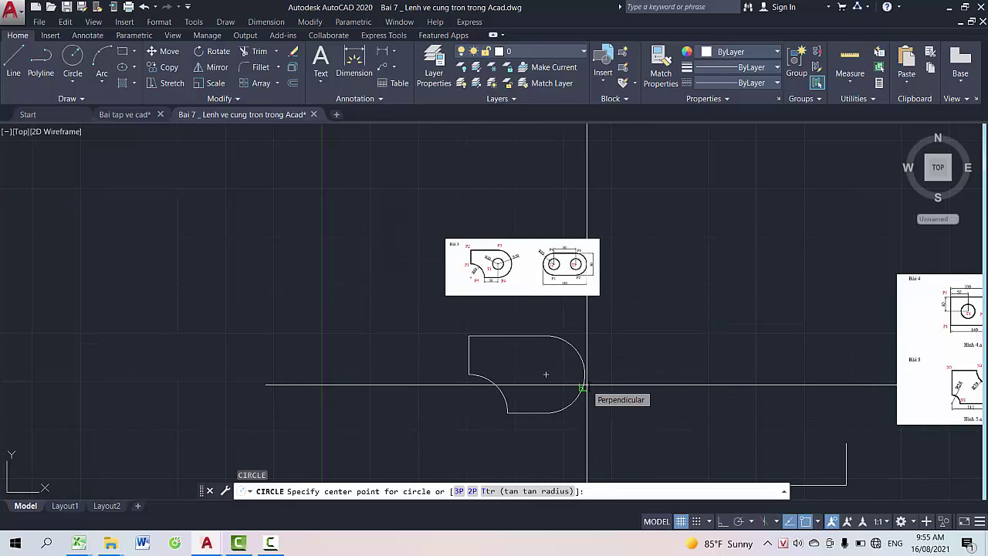
Place the R20 hole circle at the right arc's centre using the Center object snap.
click(588, 385)
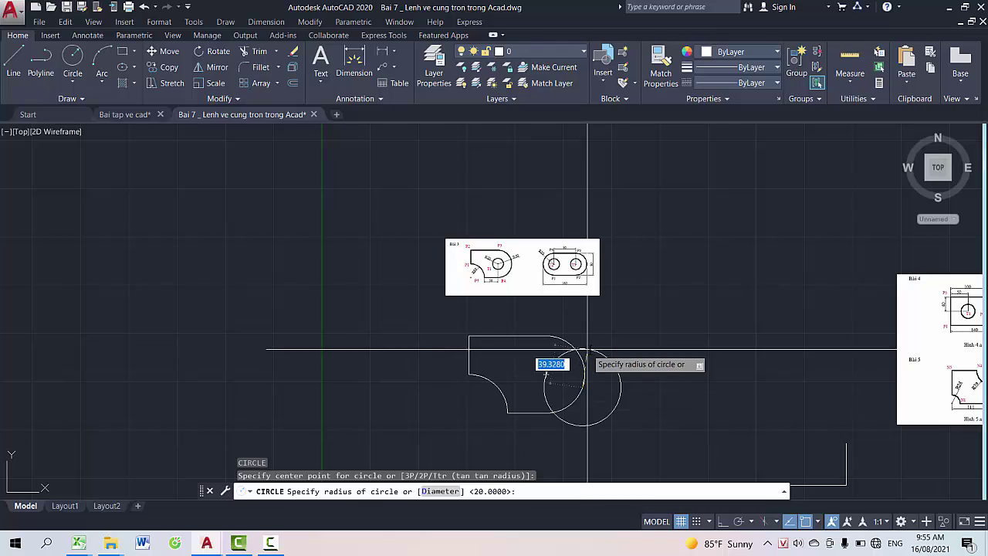
key(Escape)
key(space)
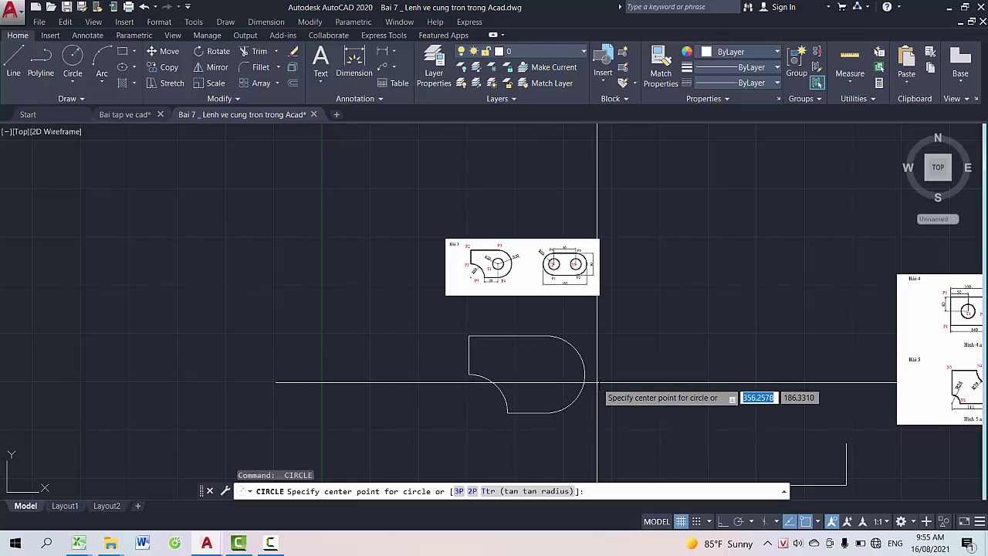
key(F8)
shift+right_click(582, 388)
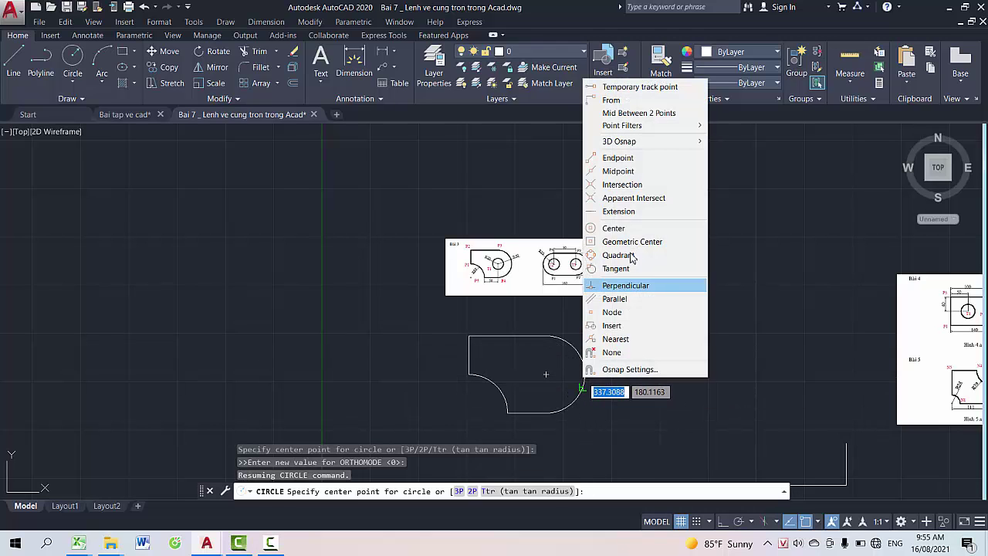
click(633, 228)
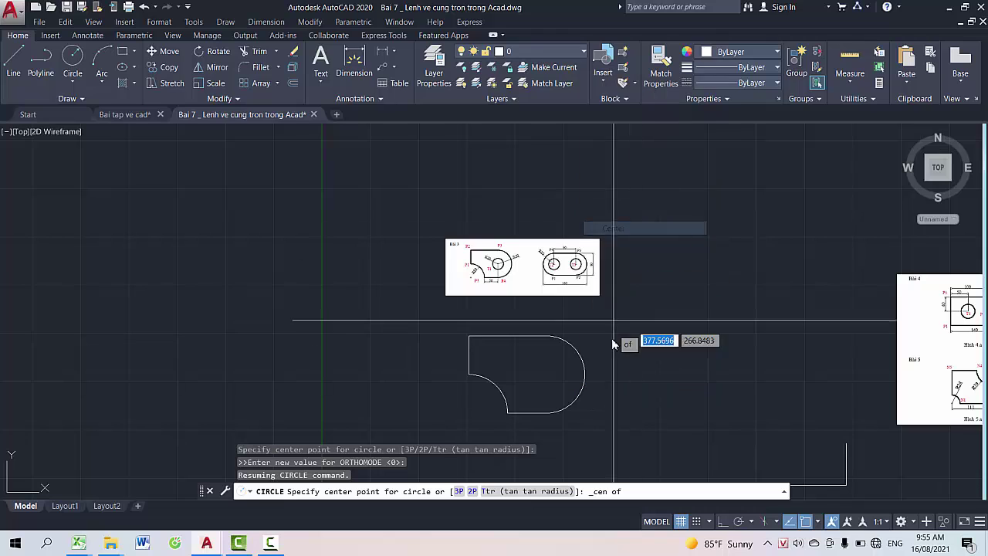
click(582, 381)
scroll(551, 372, up, 2)
scroll(553, 372, up, 3)
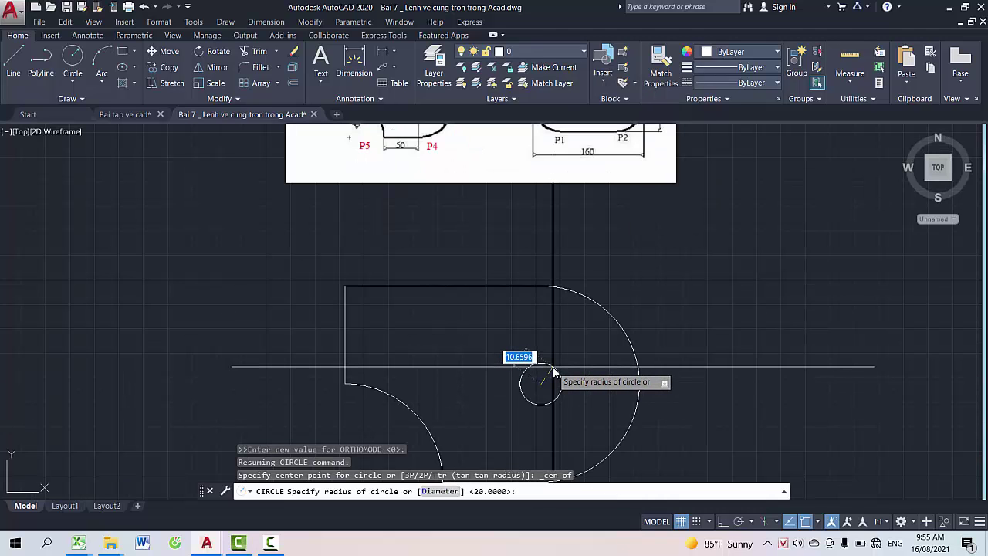
key(Return)
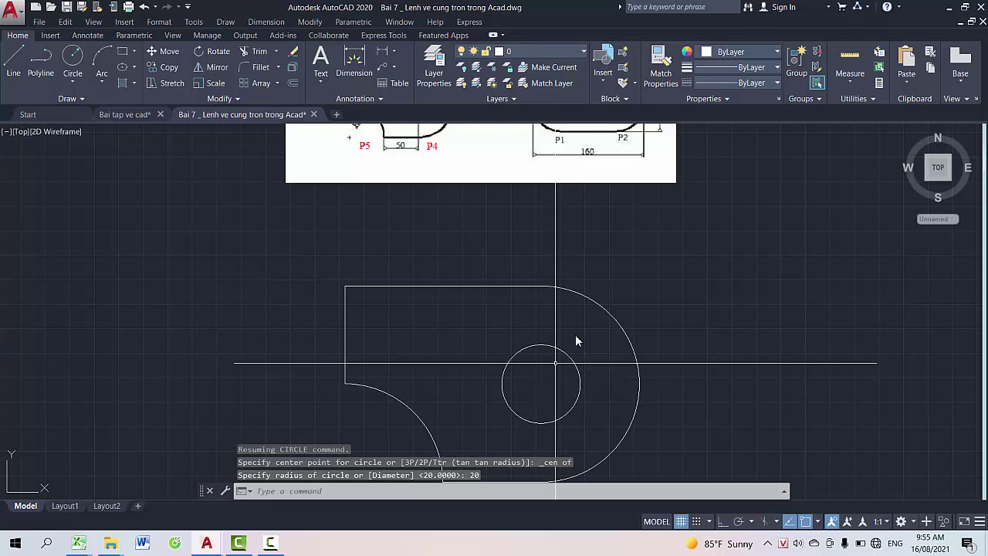
scroll(540, 270, down, 2)
Pan and zoom to inspect the reference figures beside the first profile.
scroll(501, 171, up, 3)
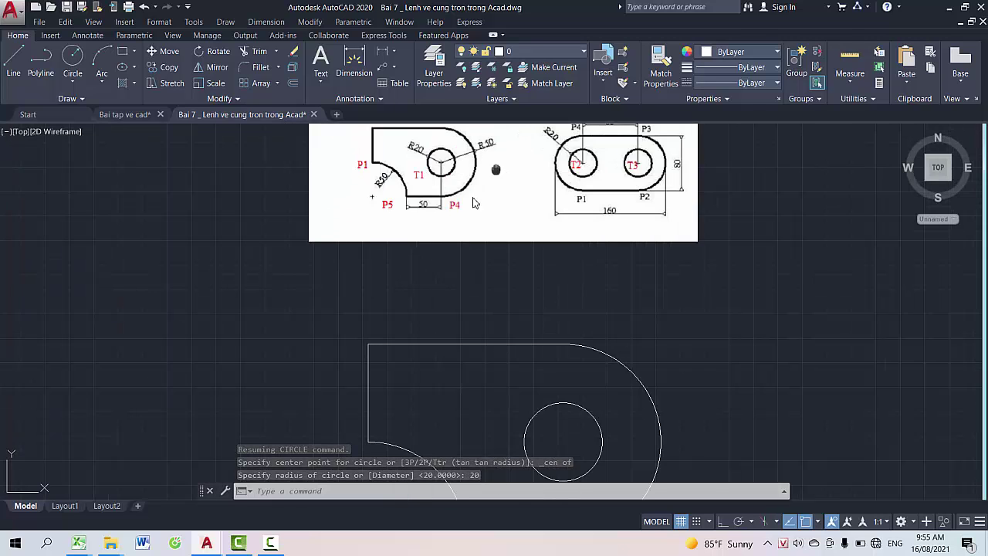
middle_drag(502, 171, 341, 216)
scroll(339, 258, down, 3)
scroll(318, 268, up, 2)
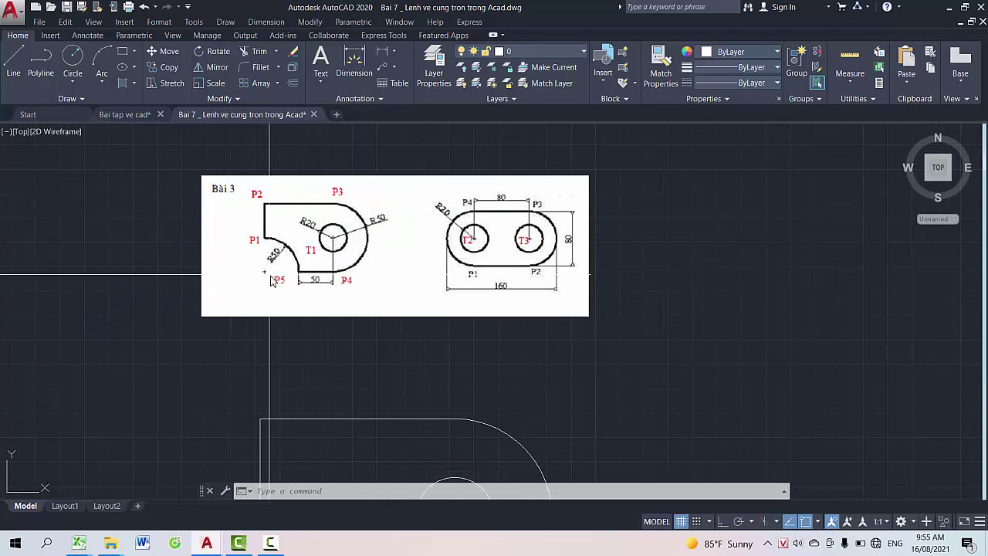
scroll(271, 280, up, 2)
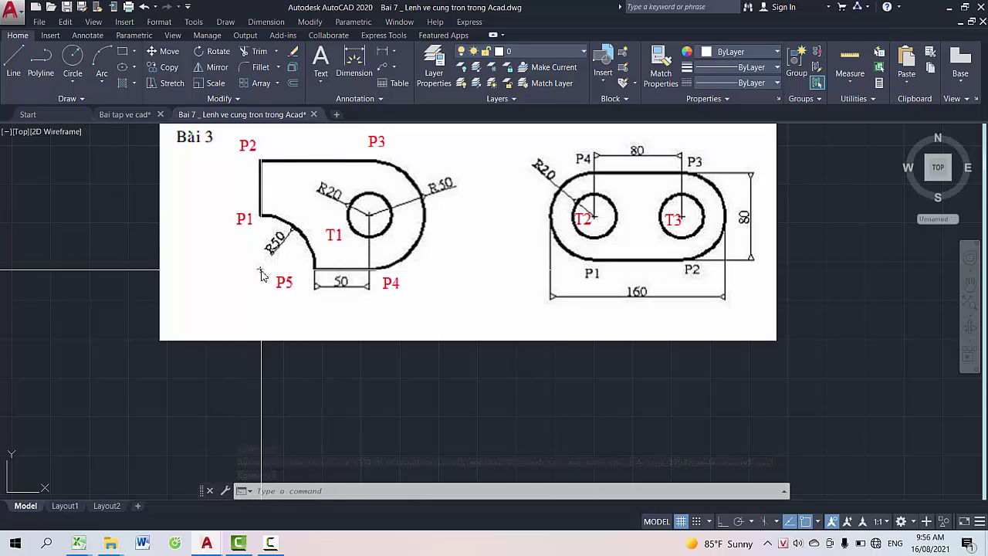
scroll(325, 270, down, 3)
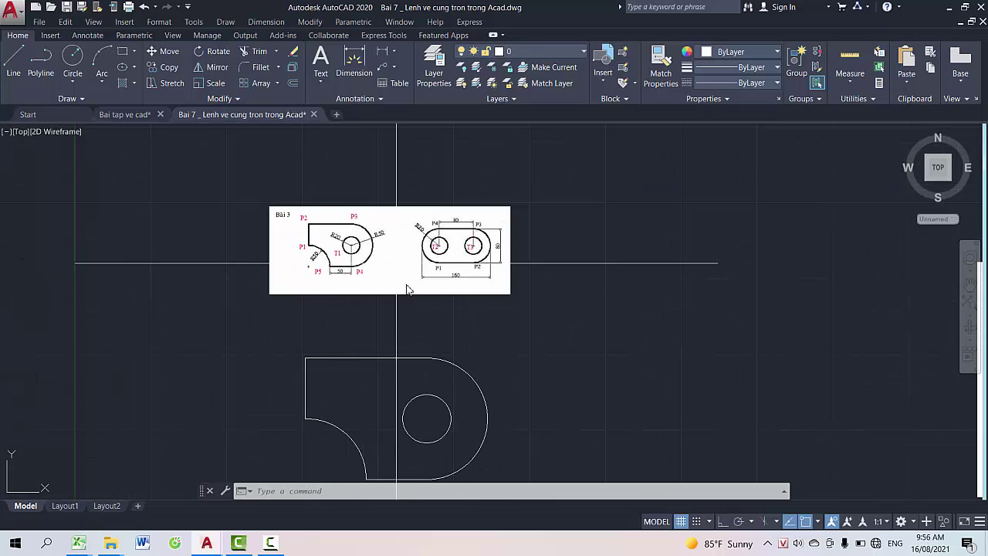
middle_drag(413, 331, 410, 254)
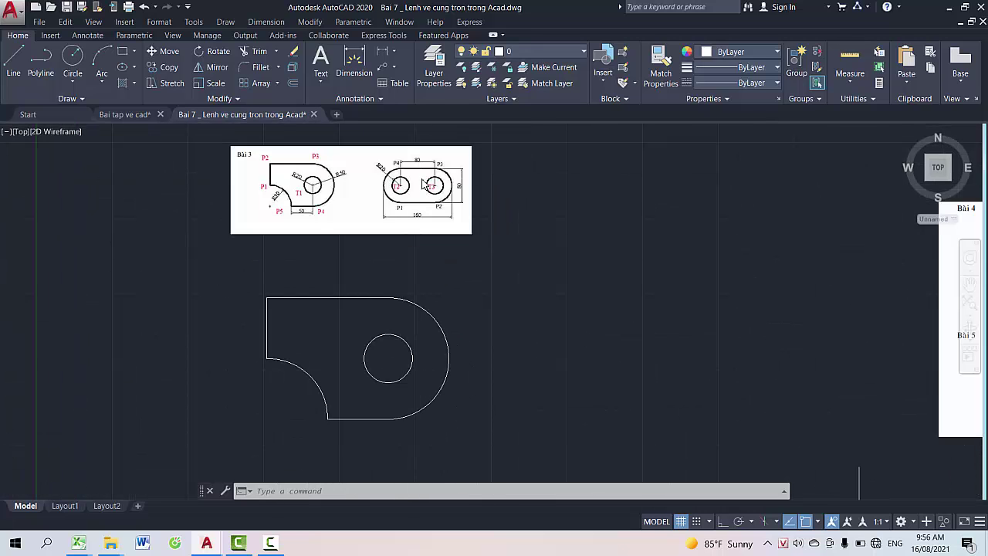
scroll(417, 197, up, 3)
scroll(409, 318, down, 3)
scroll(409, 318, up, 3)
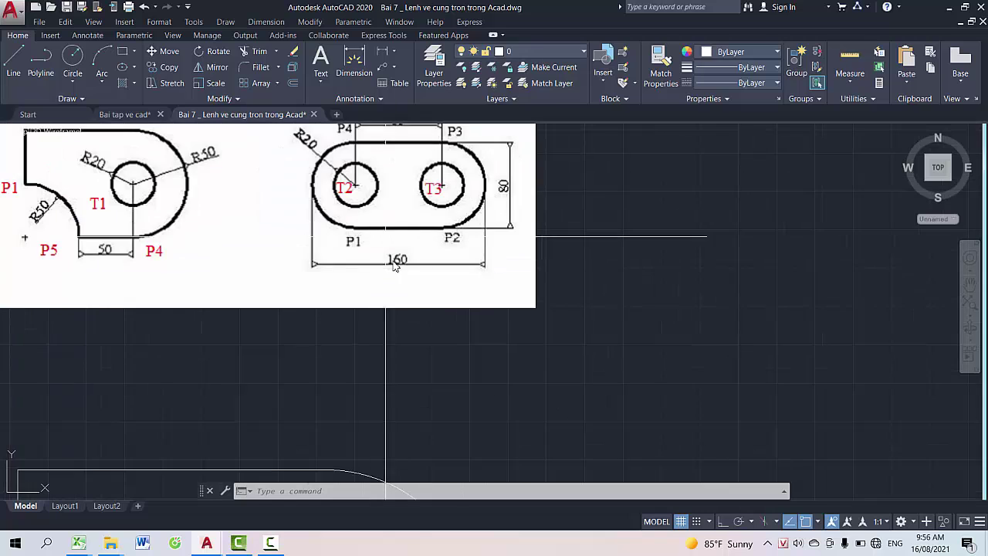
scroll(400, 315, down, 4)
middle_drag(398, 312, 409, 264)
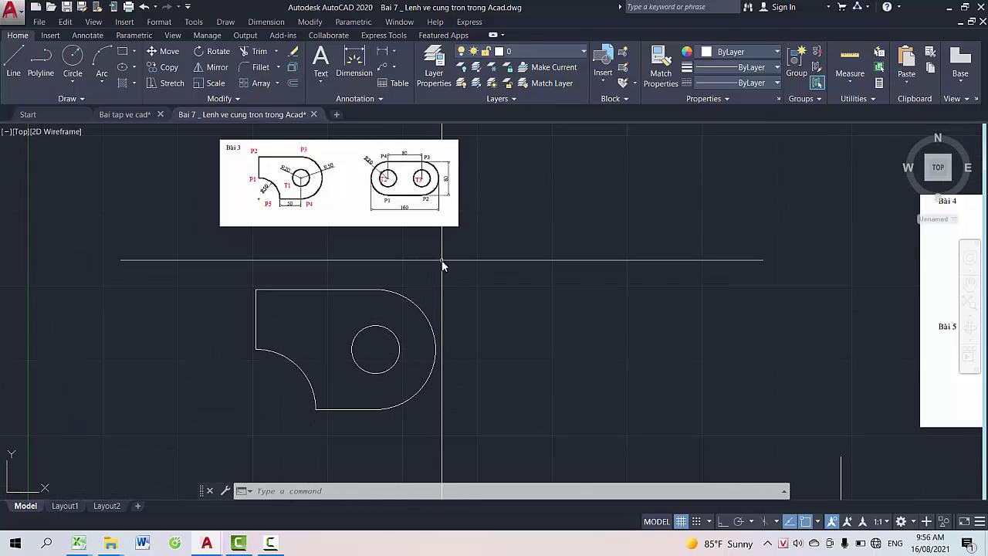
scroll(406, 166, up, 2)
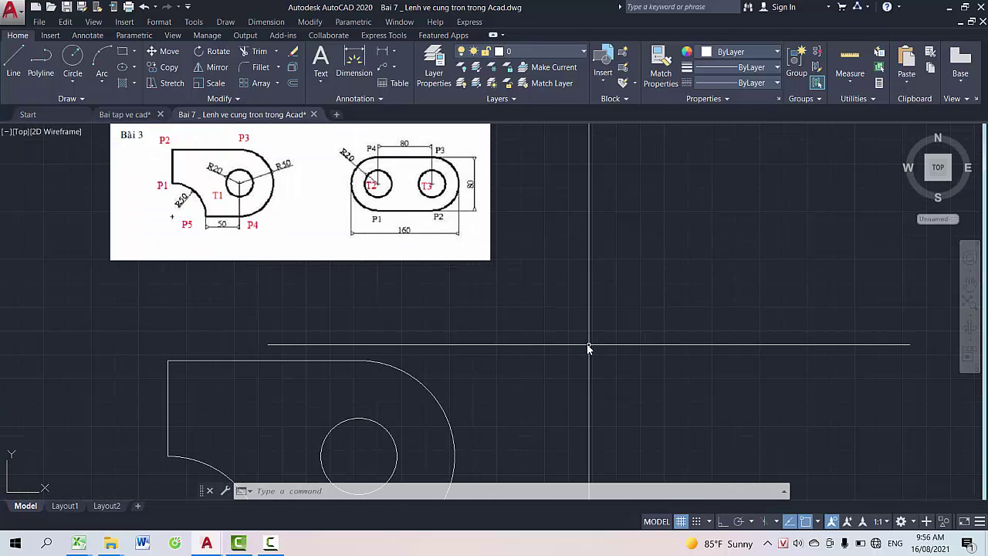
Draw an 80-unit horizontal line to the right of the first profile.
text(l)
key(Return)
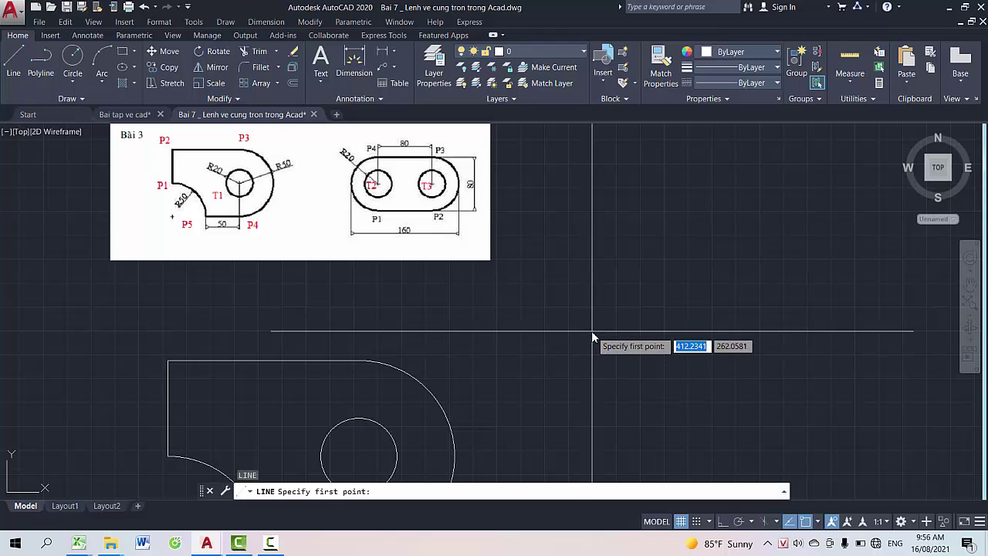
key(Escape)
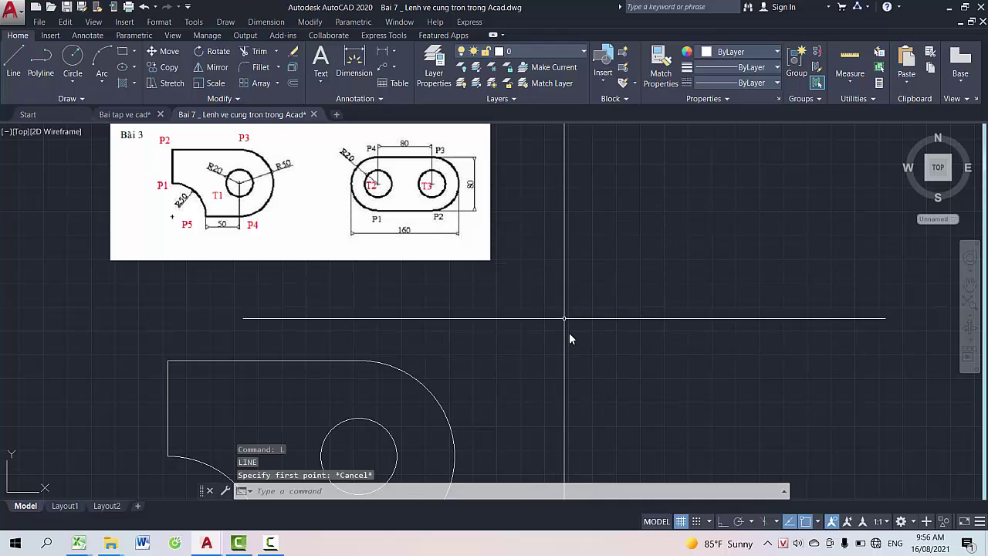
key(Return)
click(578, 340)
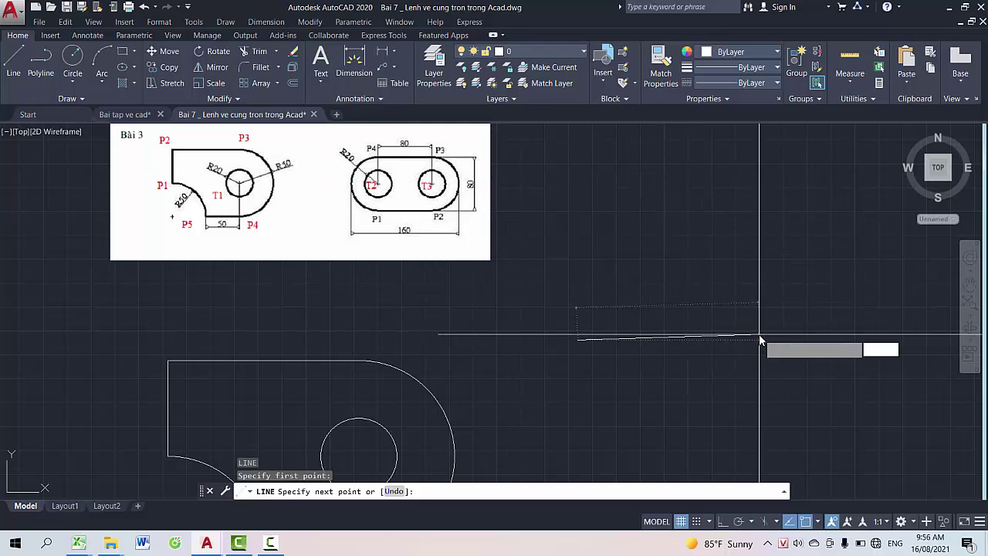
text(80)
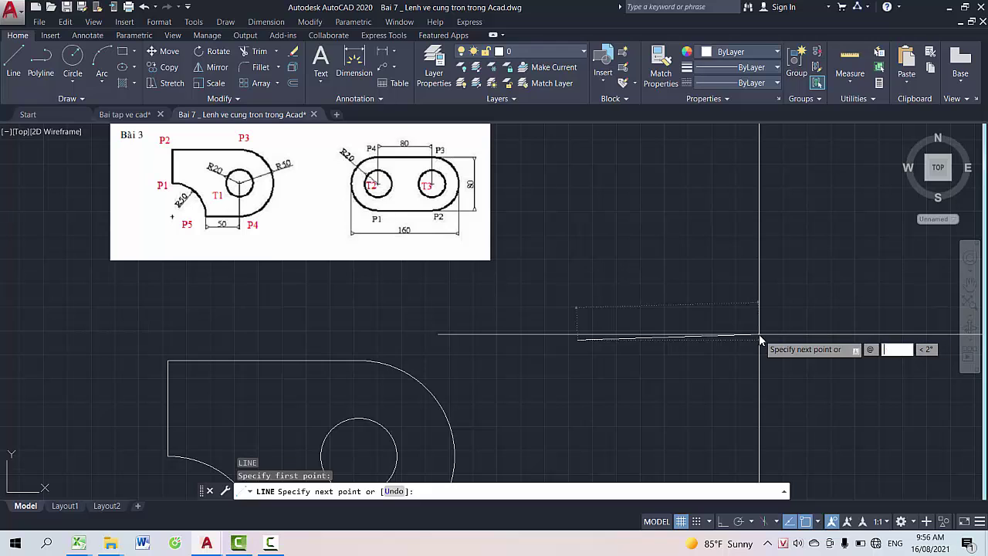
key(Tab)
key(Return)
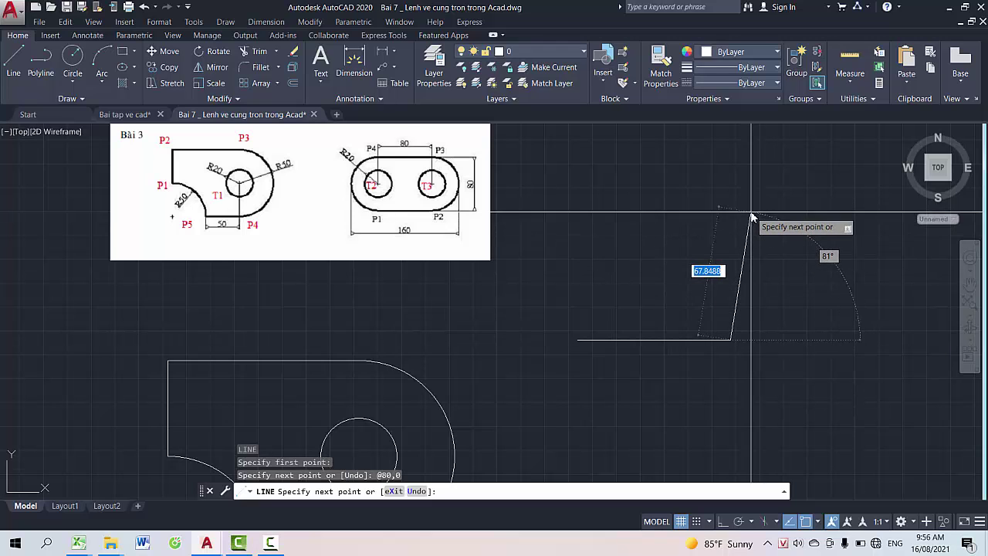
key(Escape)
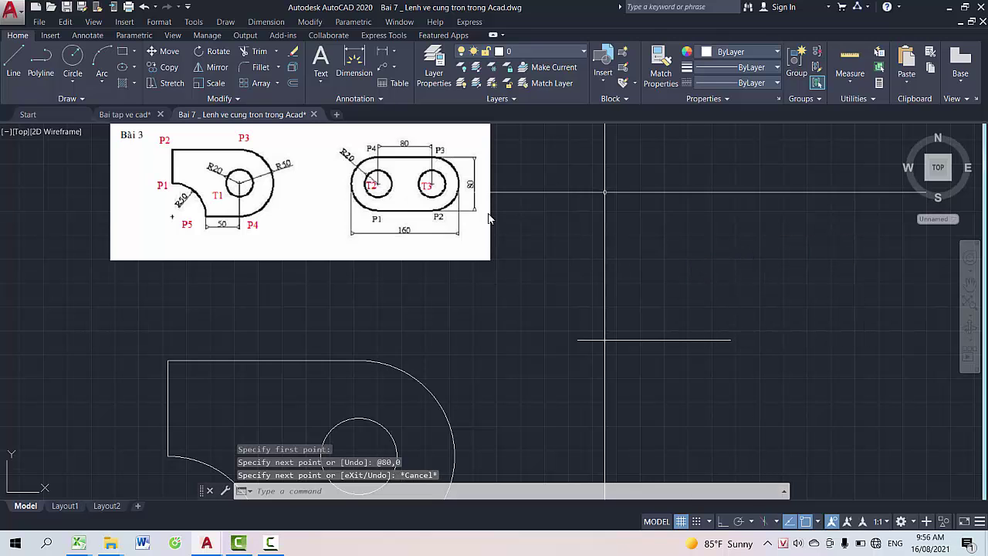
Begin an arc for the slot's rounded end.
scroll(437, 185, up, 4)
scroll(491, 263, down, 2)
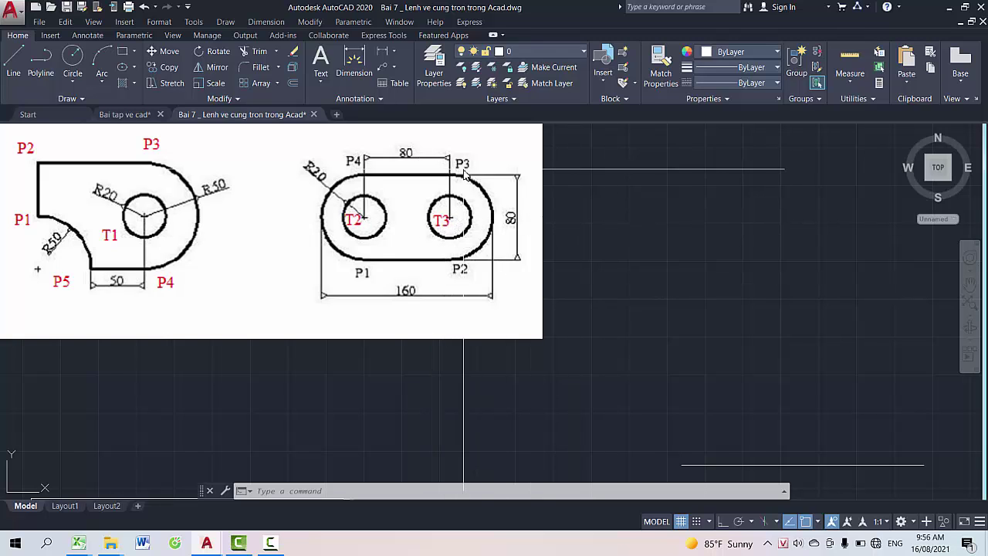
scroll(457, 166, down, 3)
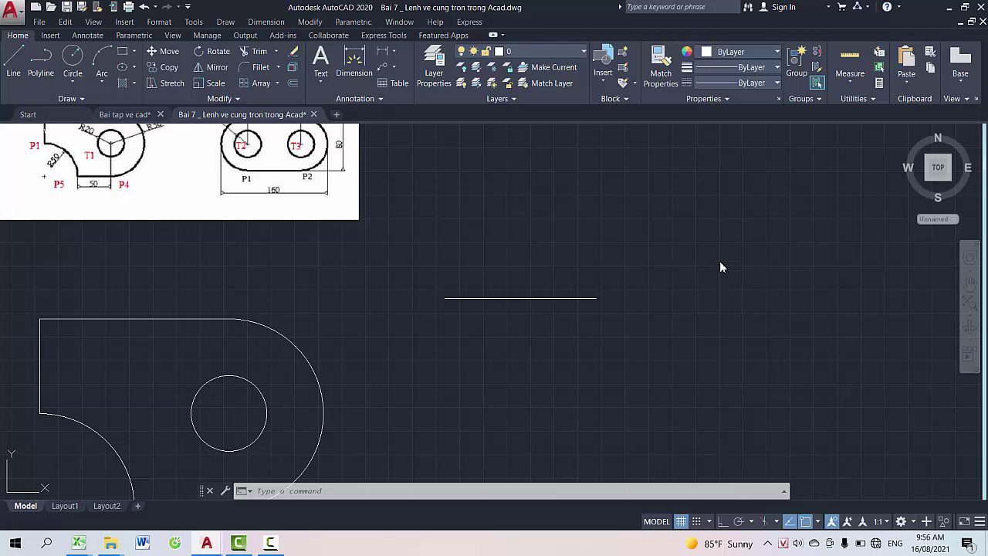
text(a)
key(Return)
scroll(654, 279, down, 2)
Draw the right semicircular end with its centre 40 units above the 80 line's right end.
click(621, 293)
text(c)
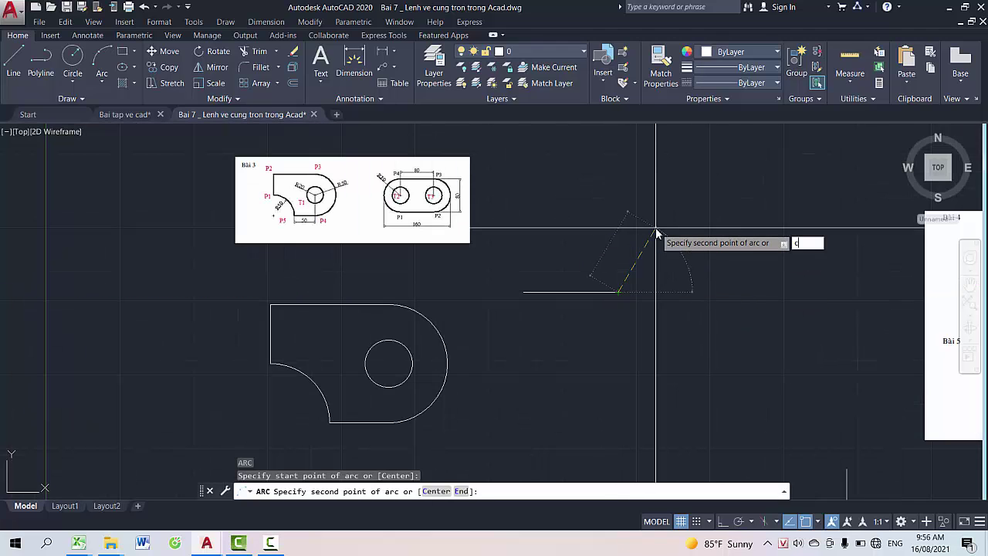
key(Return)
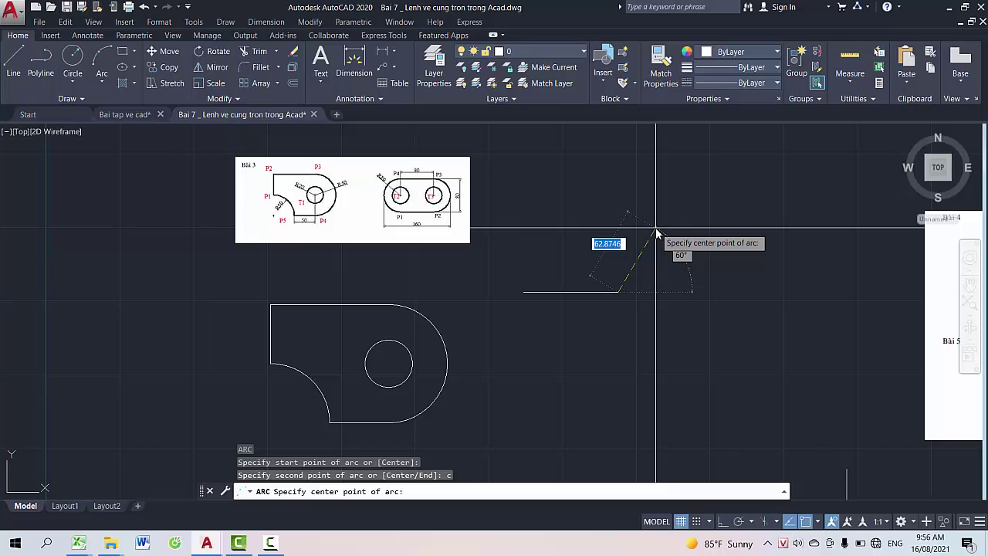
text(0)
key(Tab)
text(40)
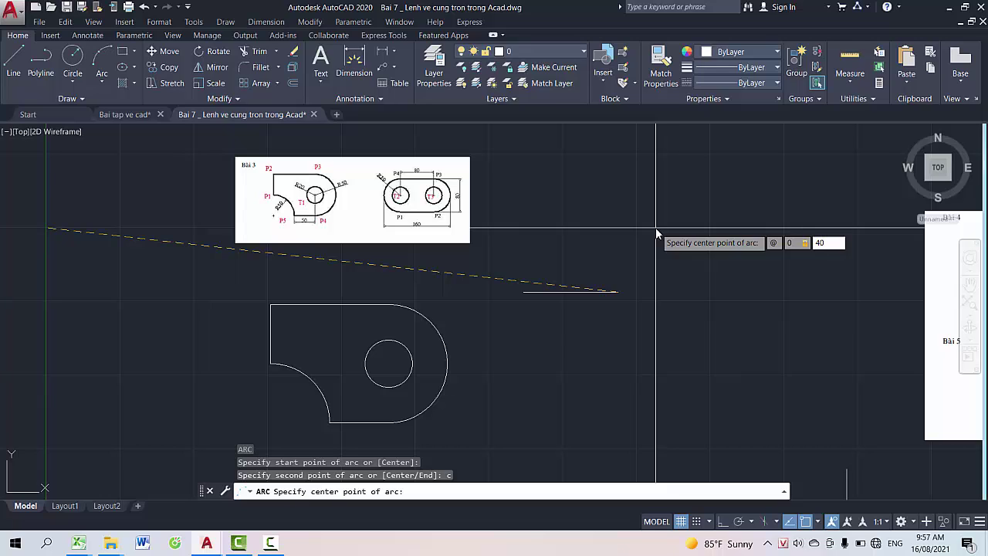
key(Return)
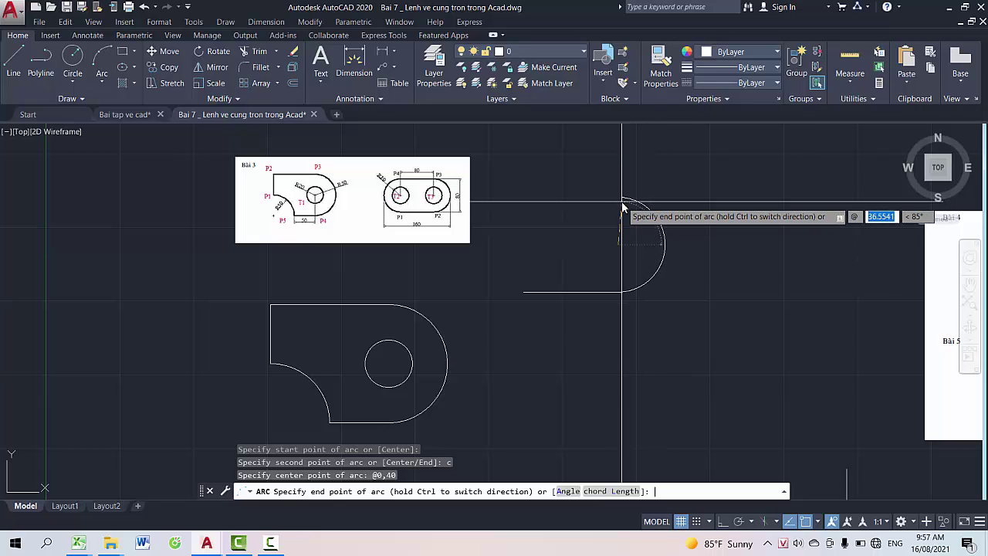
text(,)
key(Return)
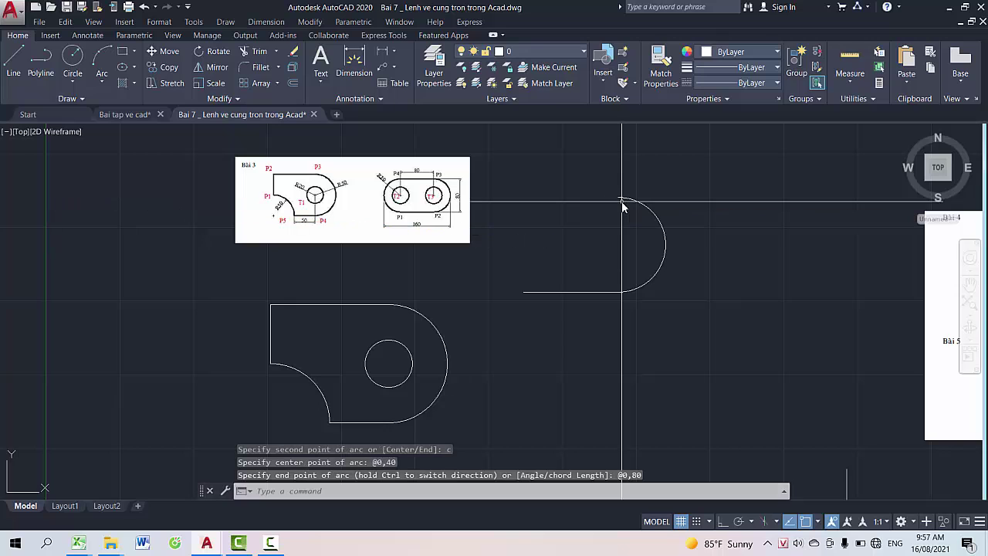
scroll(401, 205, up, 2)
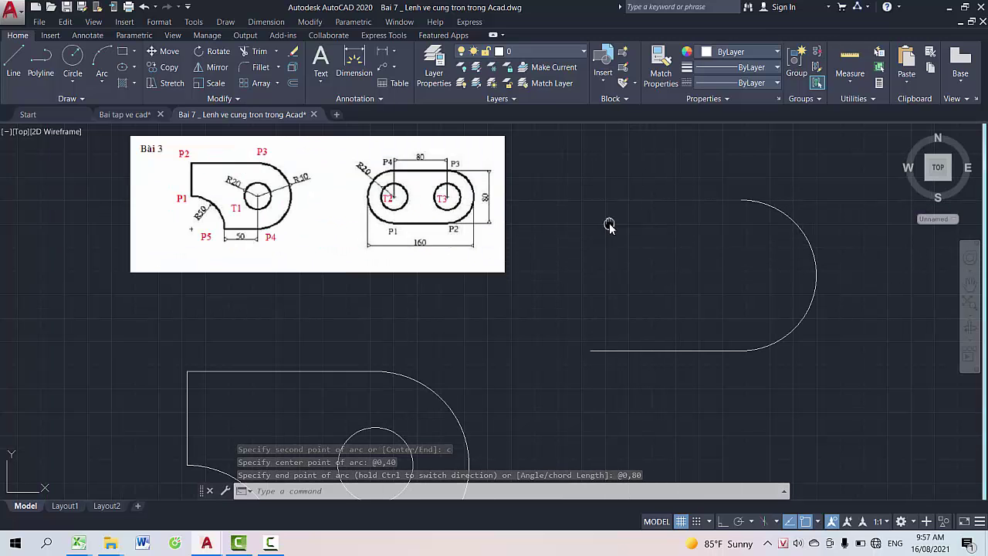
middle_drag(609, 223, 646, 241)
Draw the 80-unit top line leftward from the arc's end.
text(l)
key(Return)
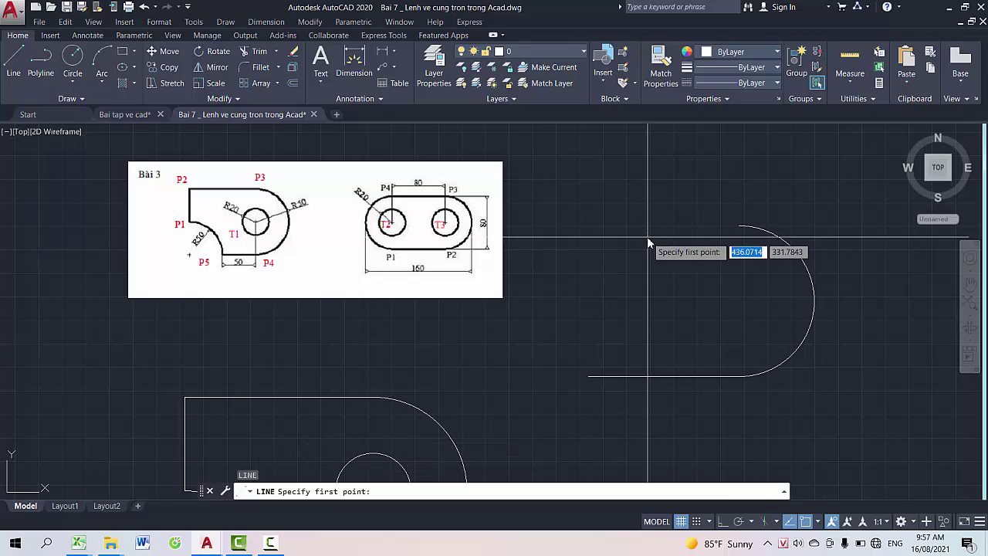
key(Return)
text(@-80)
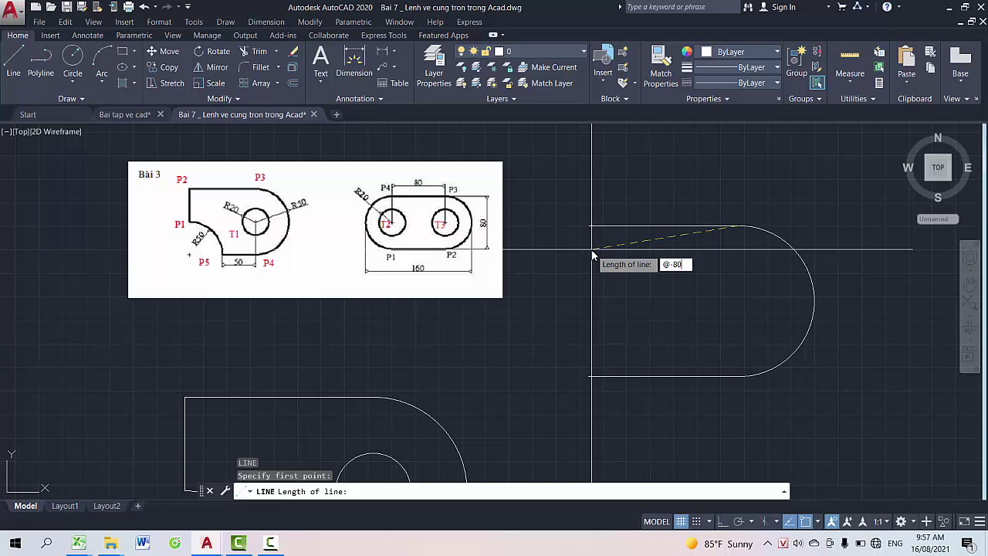
text(,0)
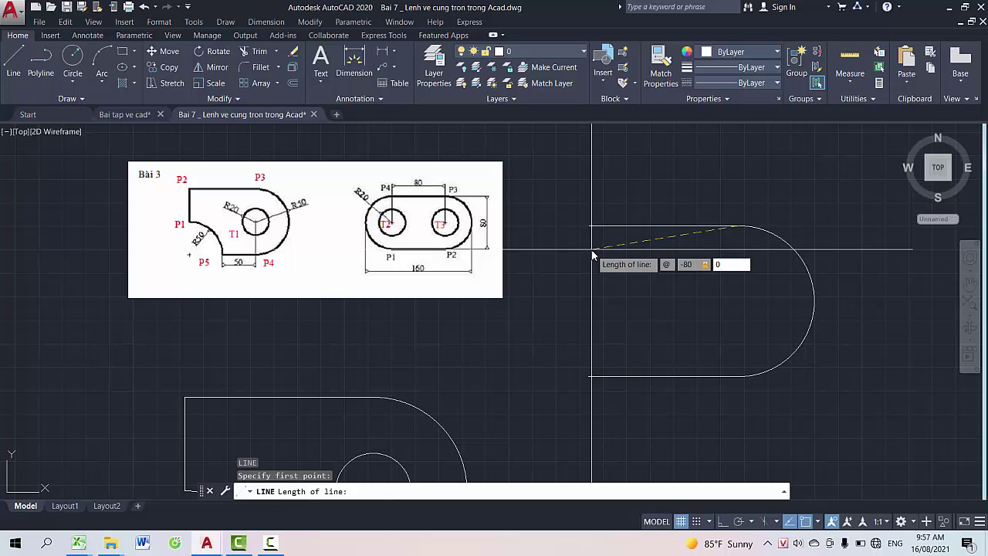
key(Return)
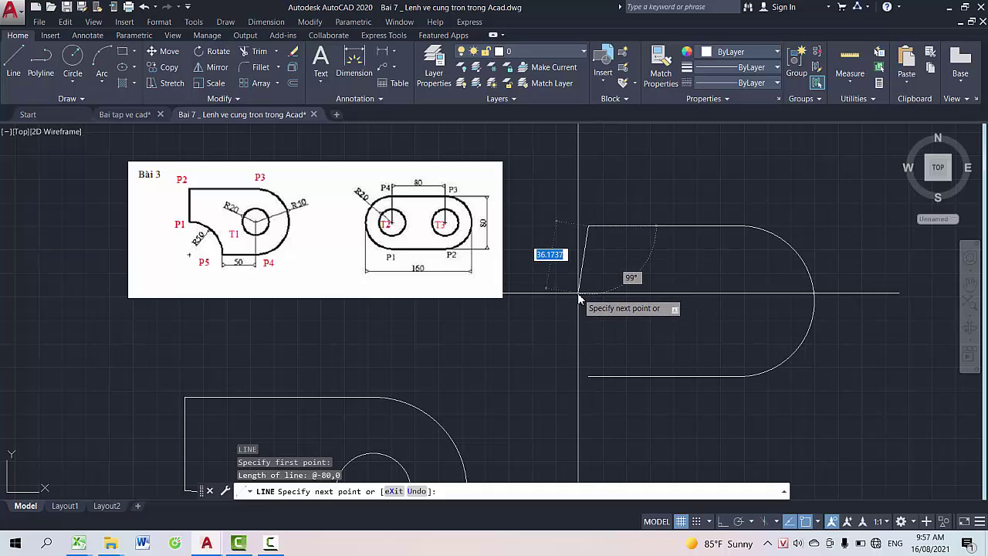
key(Escape)
Close the slot with a left semicircle centred 40 units below, ending on the bottom edge.
text(a)
key(Return)
click(588, 226)
text(c)
key(Return)
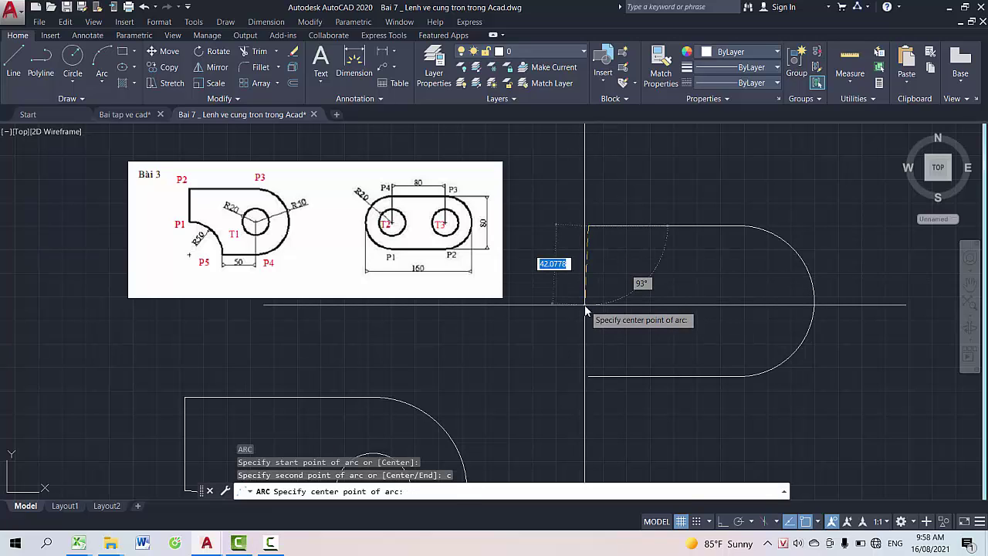
text(@0,-40)
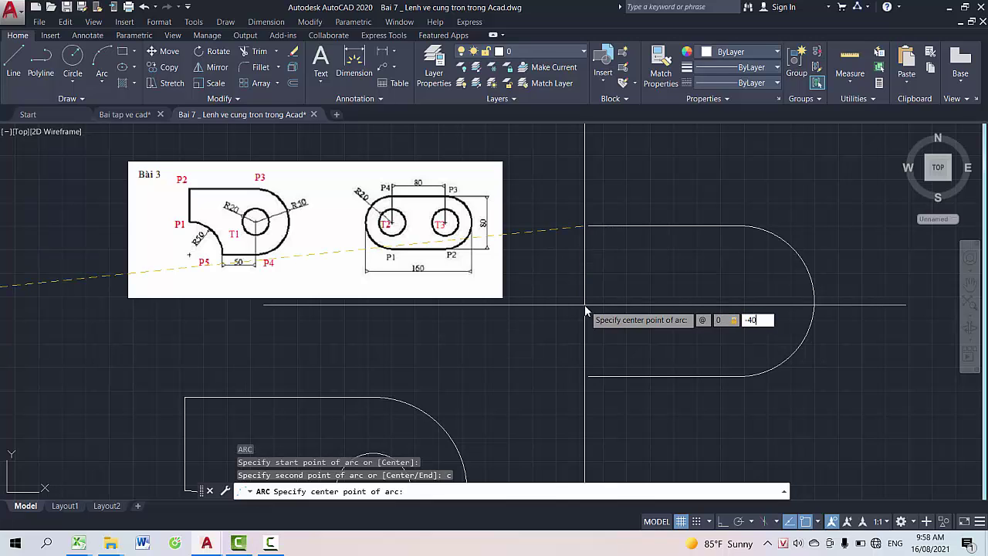
key(Return)
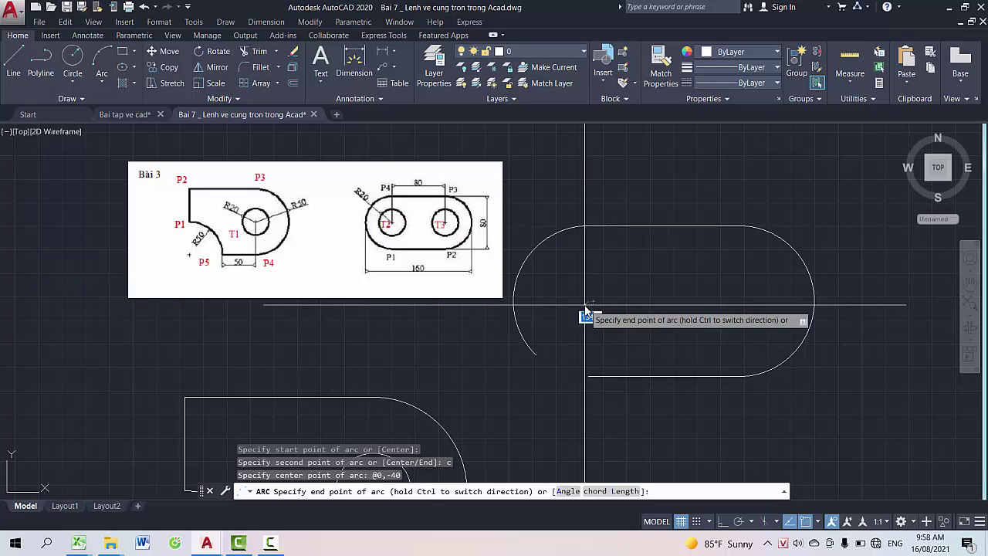
click(589, 382)
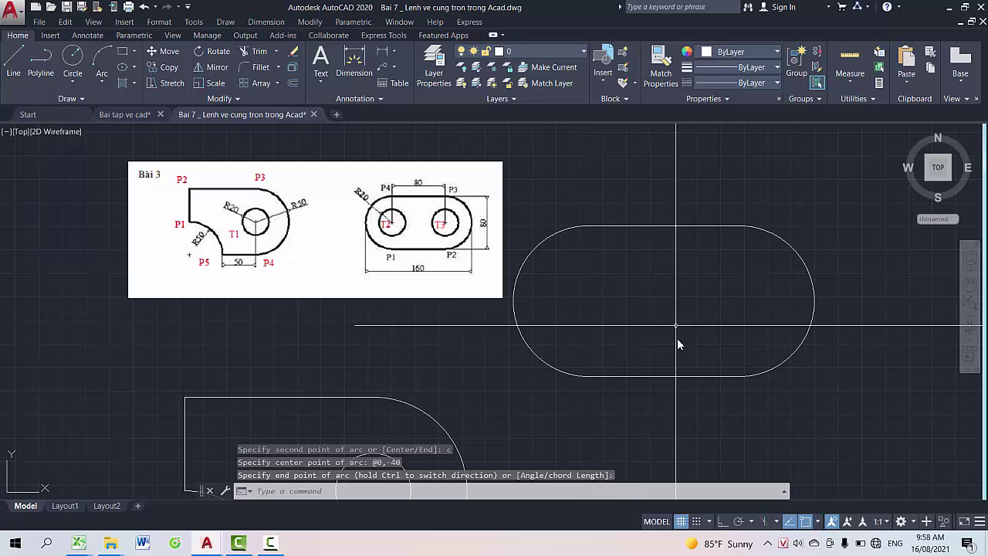
Draw radius-20 circles at the centres of the slot's left and right arcs.
text(c)
key(Return)
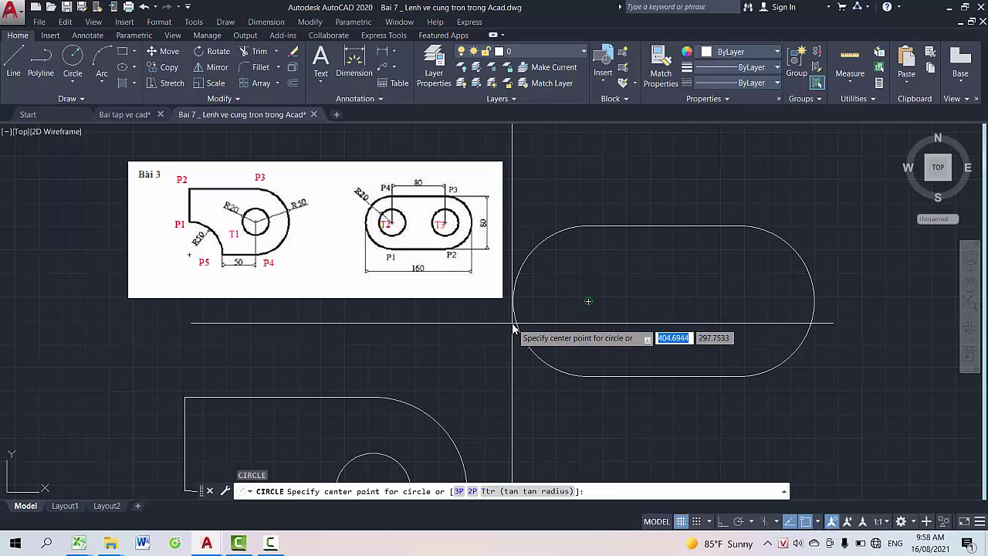
click(516, 326)
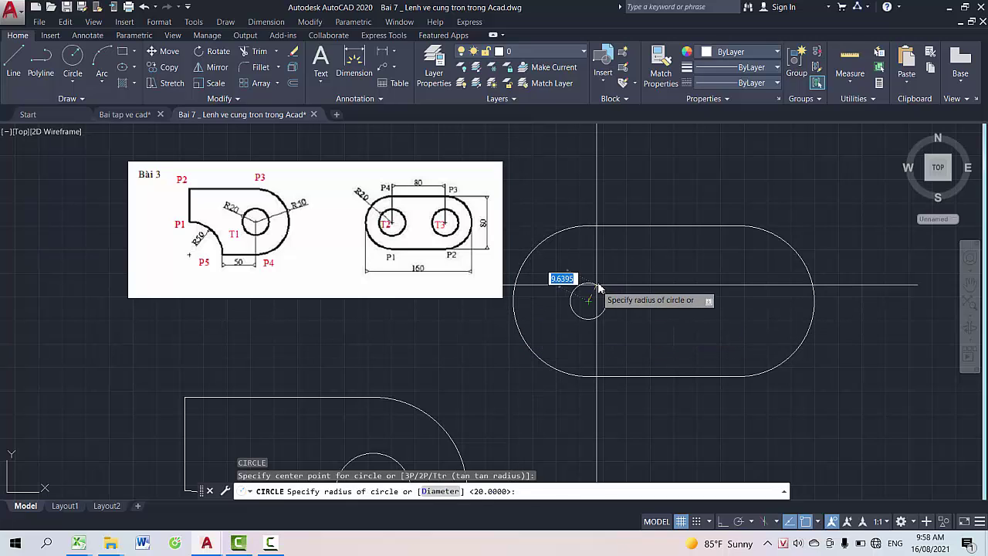
text(20)
key(Return)
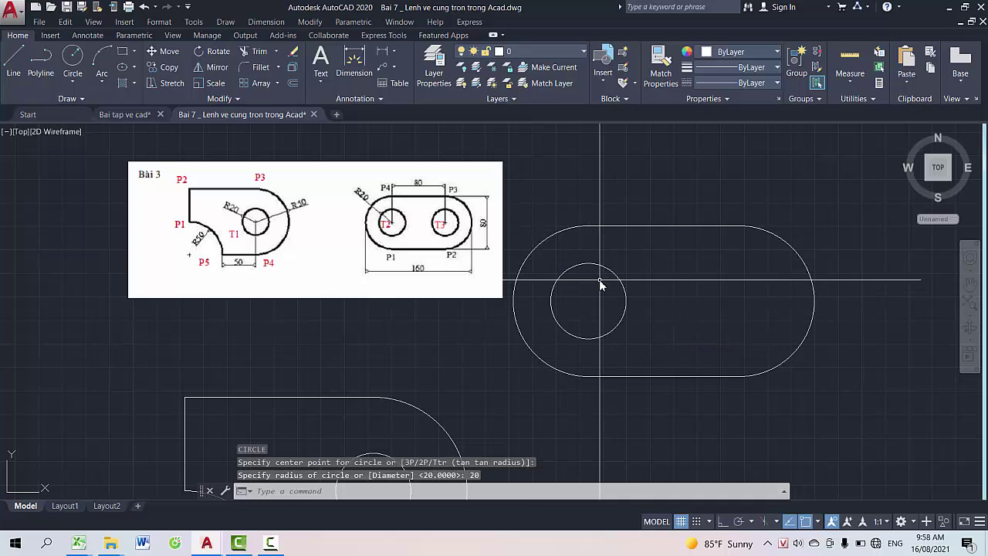
key(space)
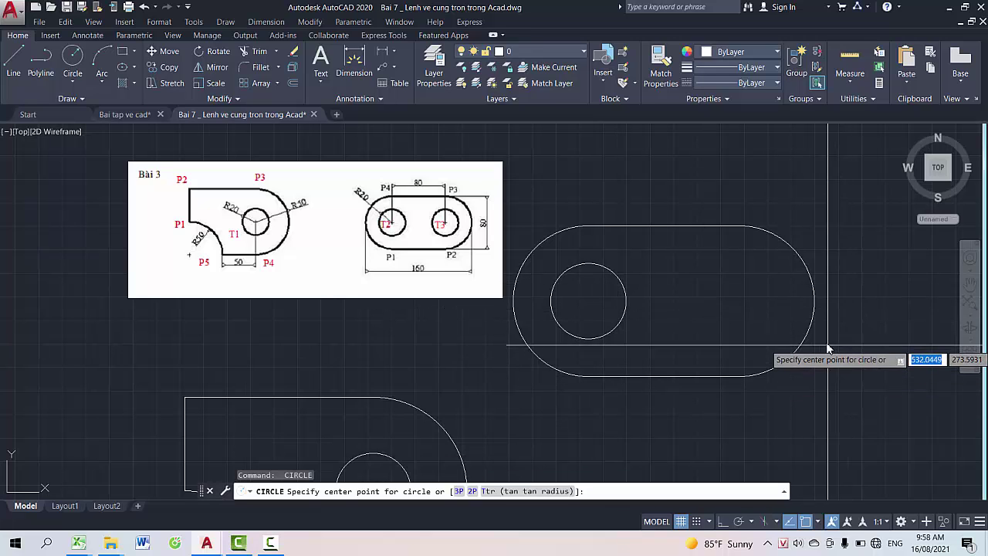
shift+right_click(782, 369)
click(814, 210)
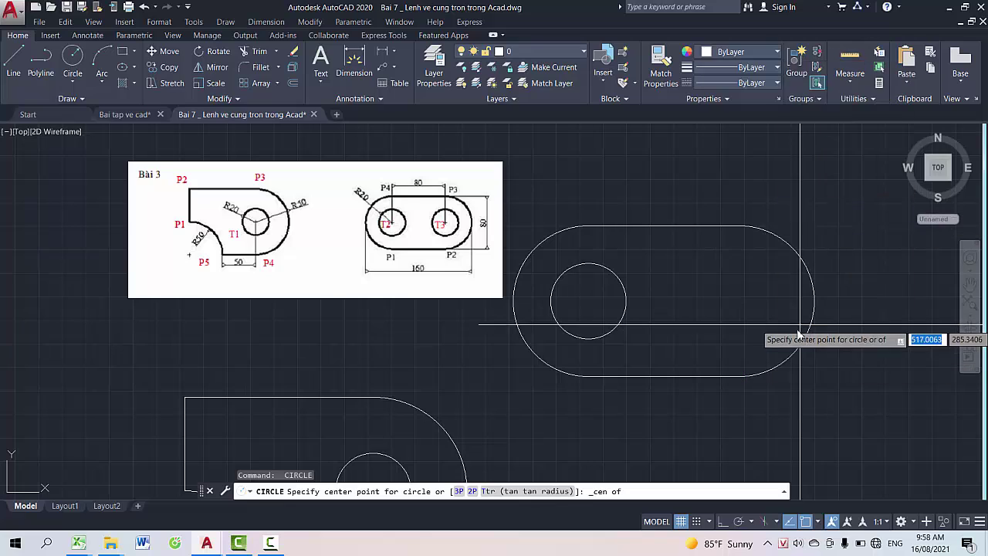
click(795, 357)
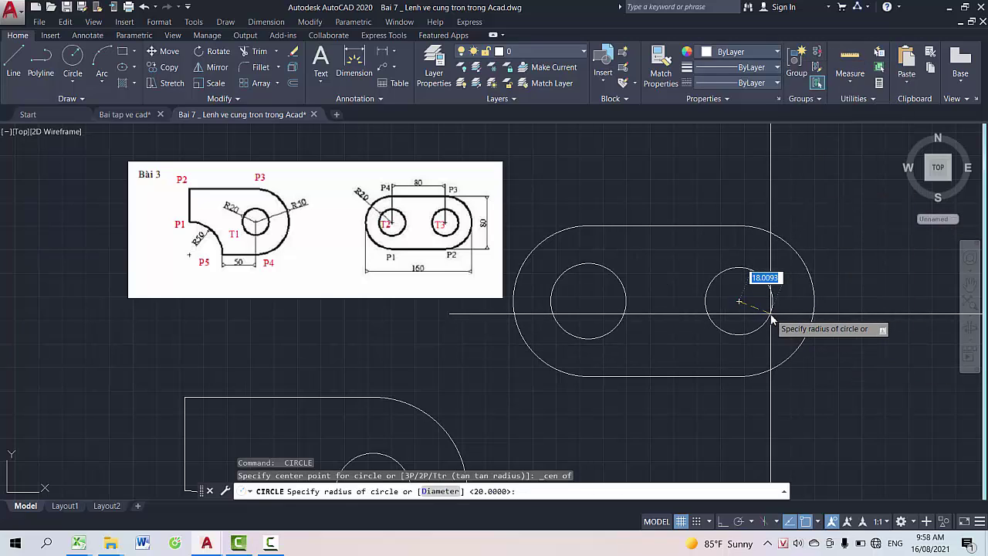
key(Return)
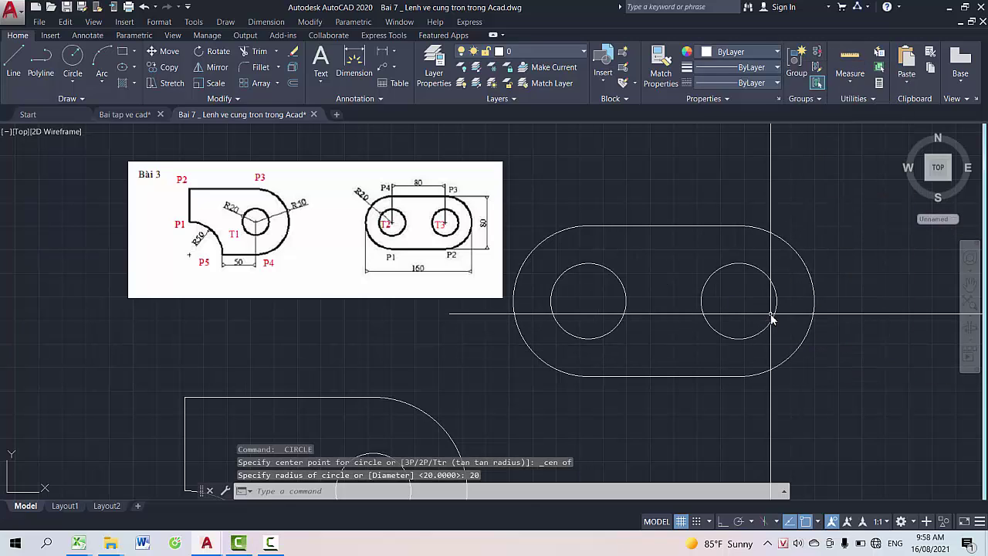
Window-select and delete the two stray L-shaped lines below the reference image.
scroll(383, 255, down, 2)
scroll(343, 250, down, 2)
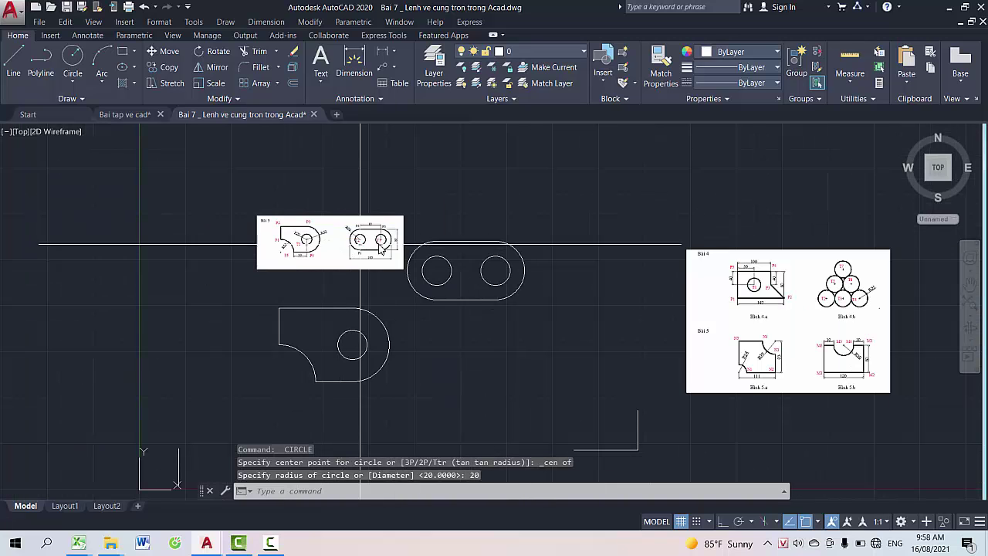
scroll(755, 347, up, 5)
scroll(622, 311, down, 1)
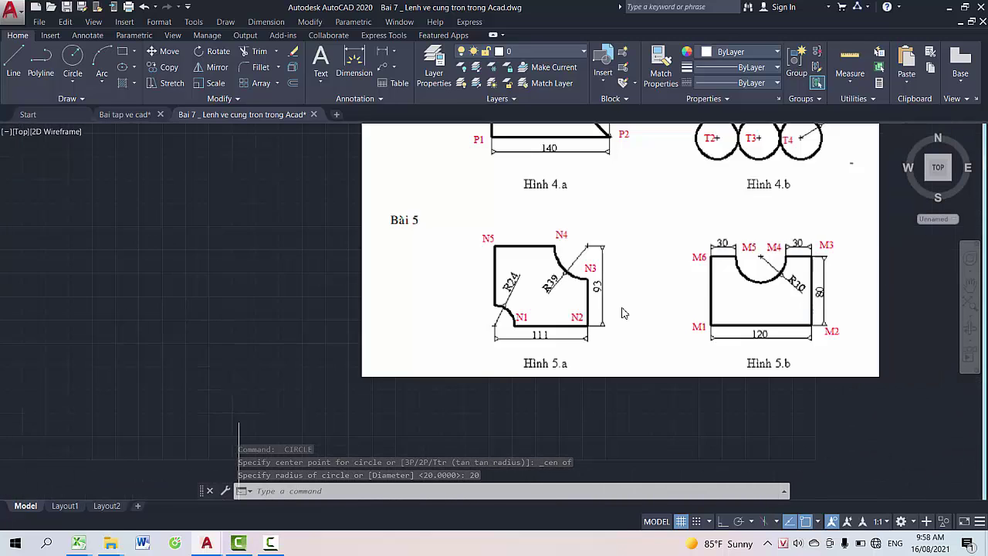
scroll(606, 307, down, 4)
scroll(606, 307, up, 4)
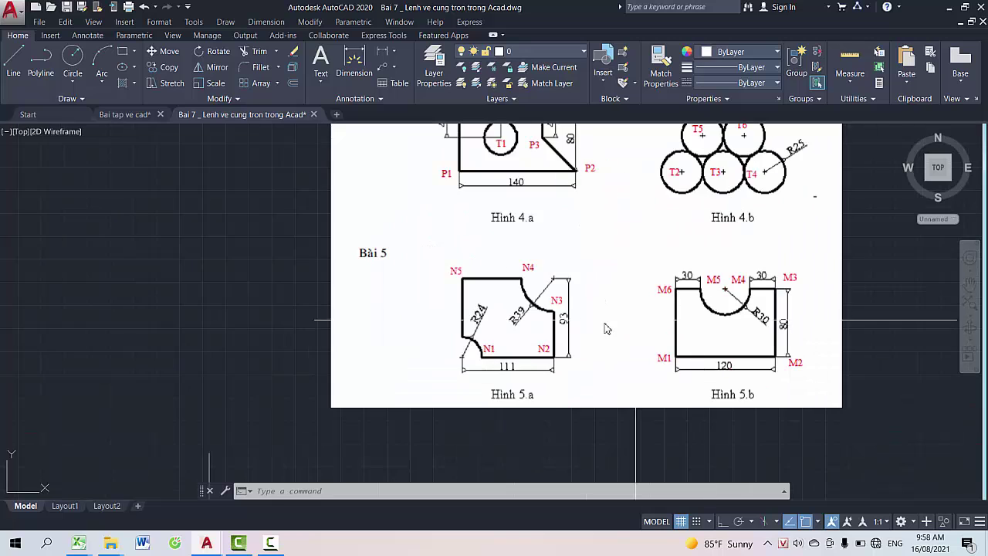
scroll(605, 326, down, 2)
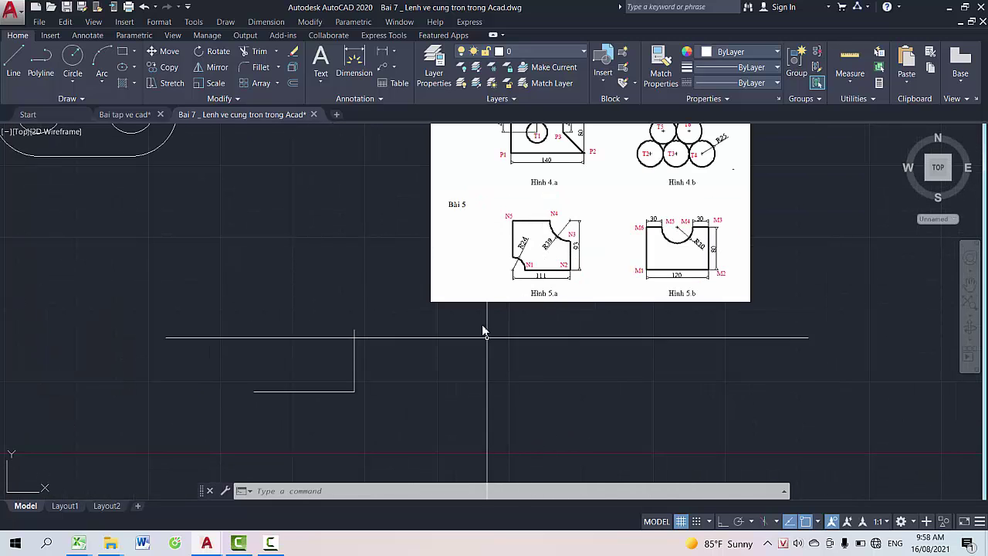
click(490, 325)
click(270, 410)
key(Delete)
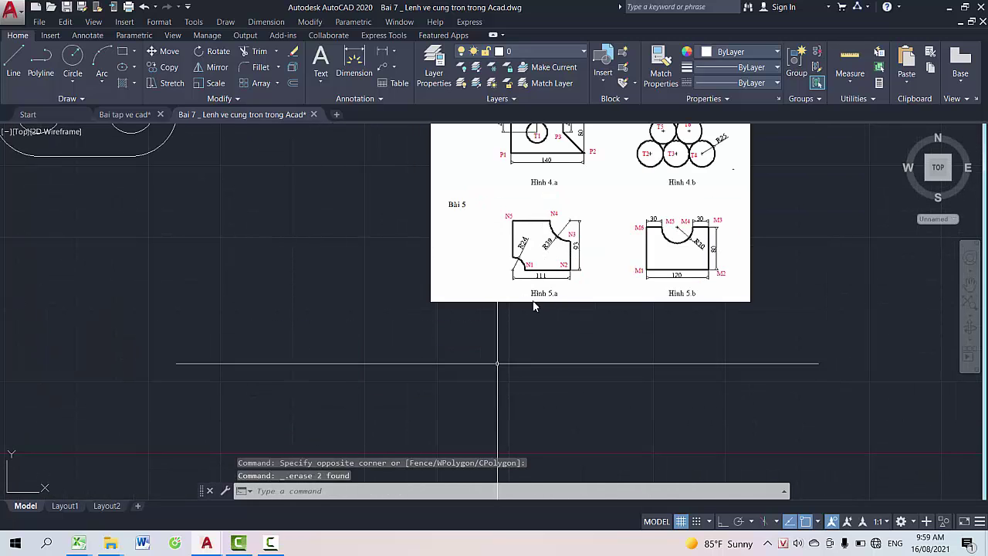
Start the LINE command to begin drawing Hình 5.a.
scroll(540, 297, up, 3)
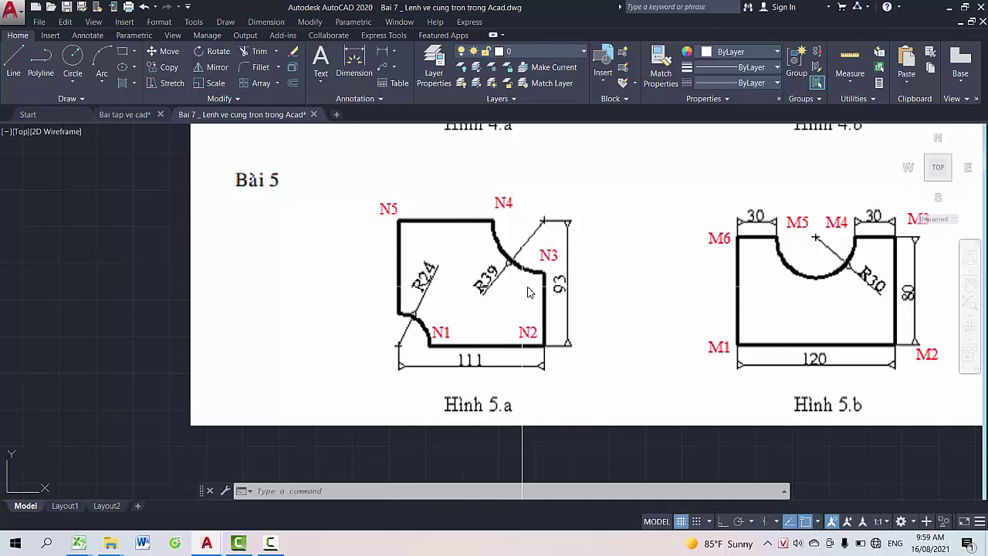
scroll(529, 292, down, 2)
text(l)
key(Return)
Draw Hình 5.a's 87-unit horizontal bottom edge below the reference image.
scroll(515, 386, down, 3)
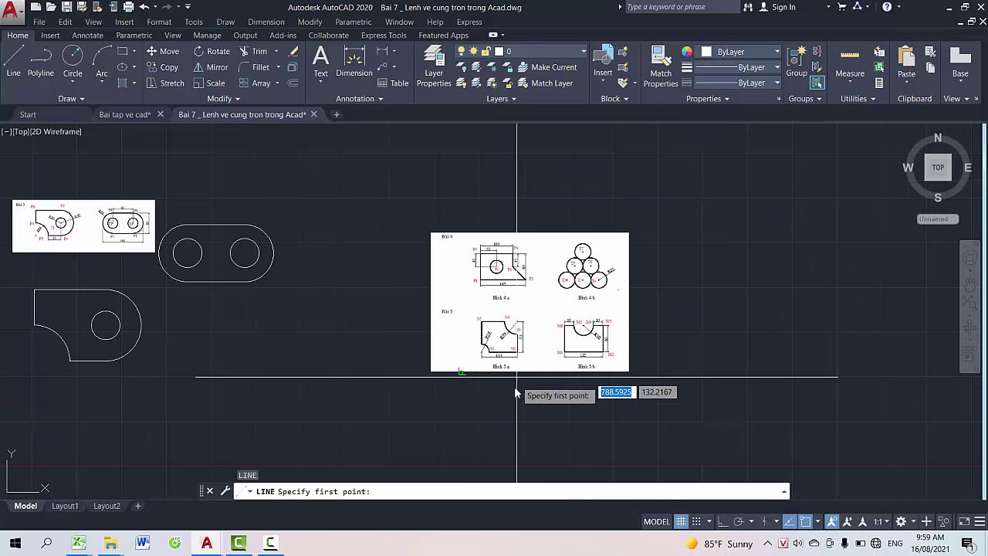
middle_drag(516, 390, 525, 313)
scroll(494, 372, up, 2)
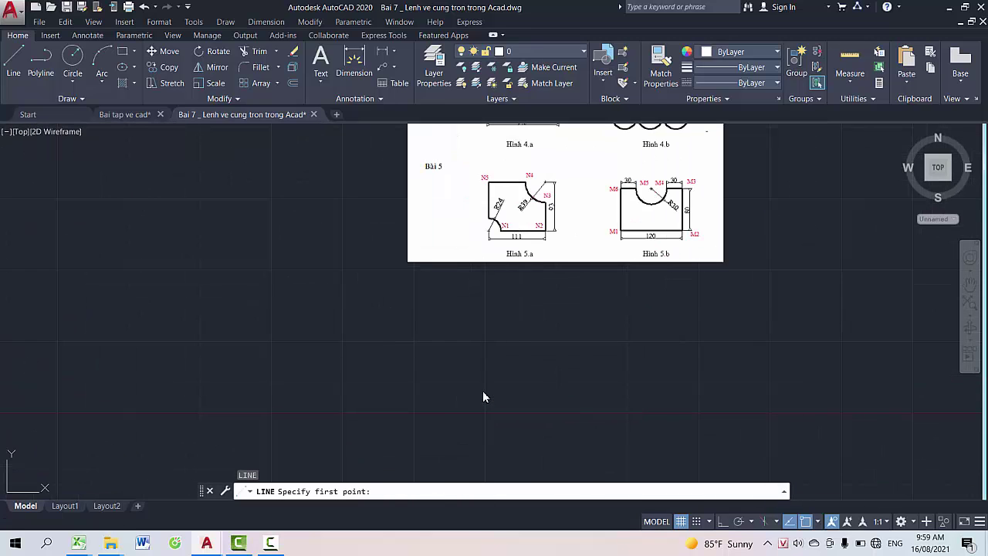
click(484, 390)
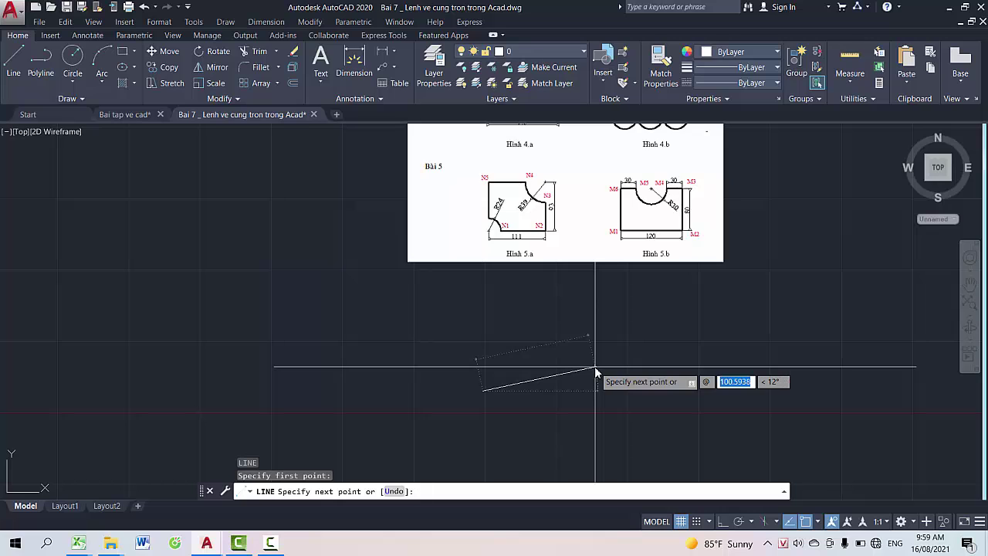
text(,0)
key(Return)
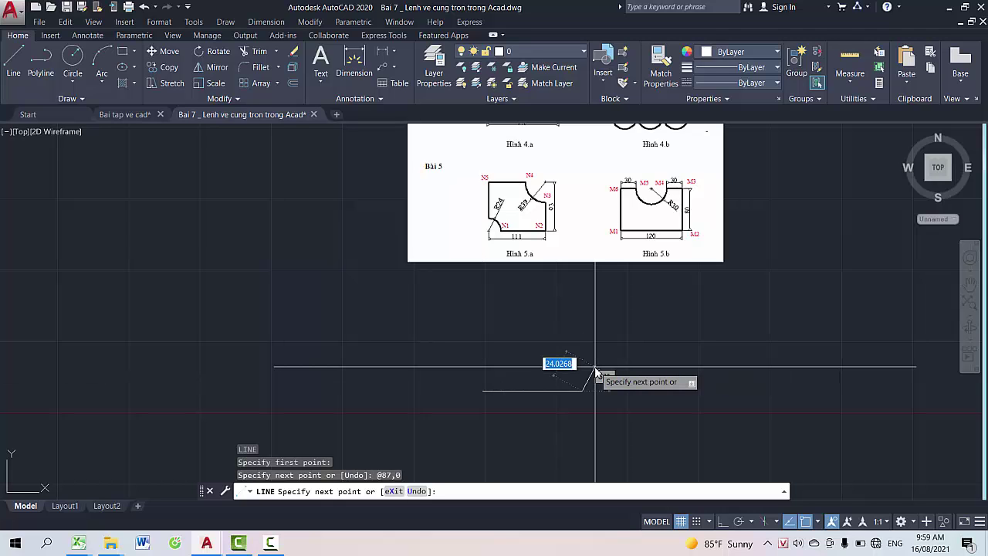
Continue with the 54-unit vertical right edge and end the line command.
scroll(559, 214, up, 3)
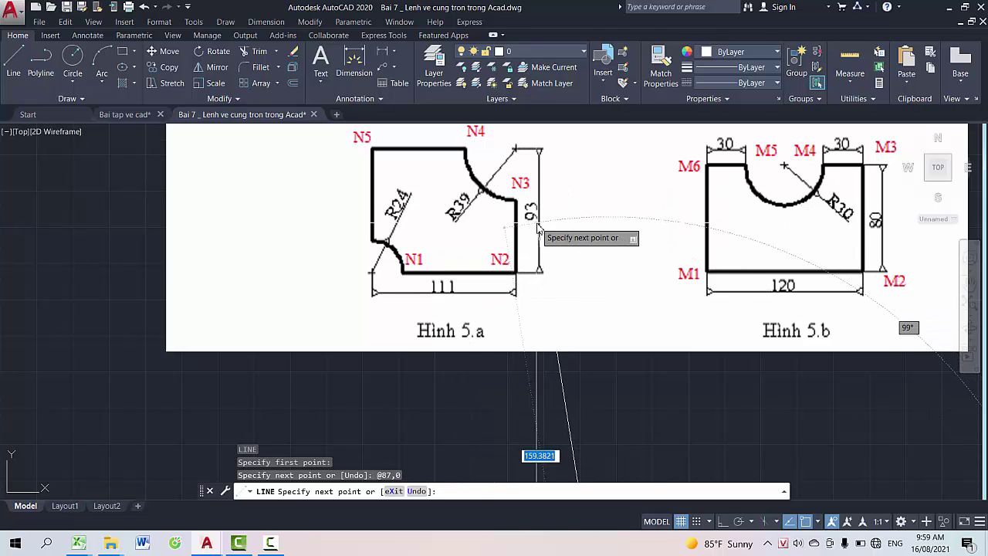
scroll(529, 357, down, 3)
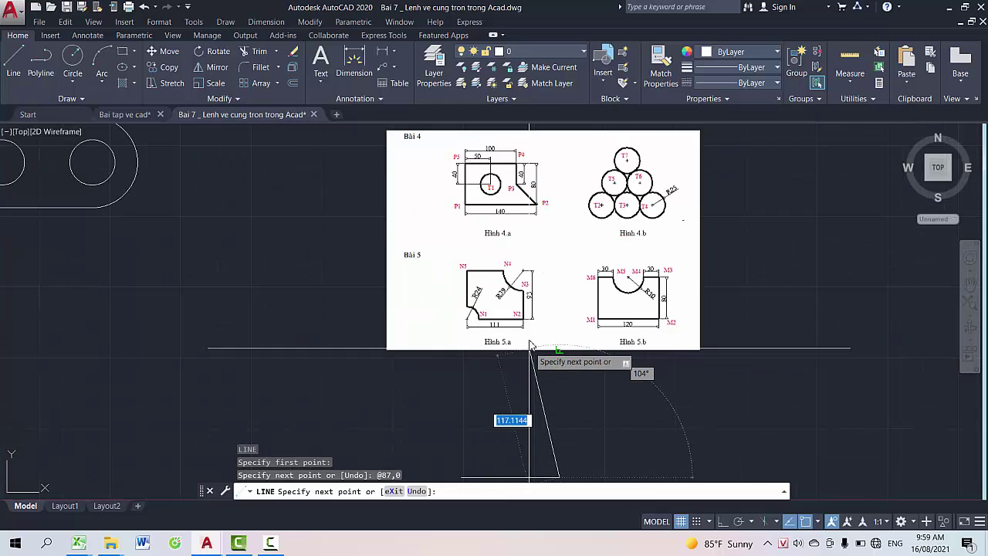
scroll(527, 308, up, 2)
scroll(525, 307, up, 1)
scroll(617, 395, down, 3)
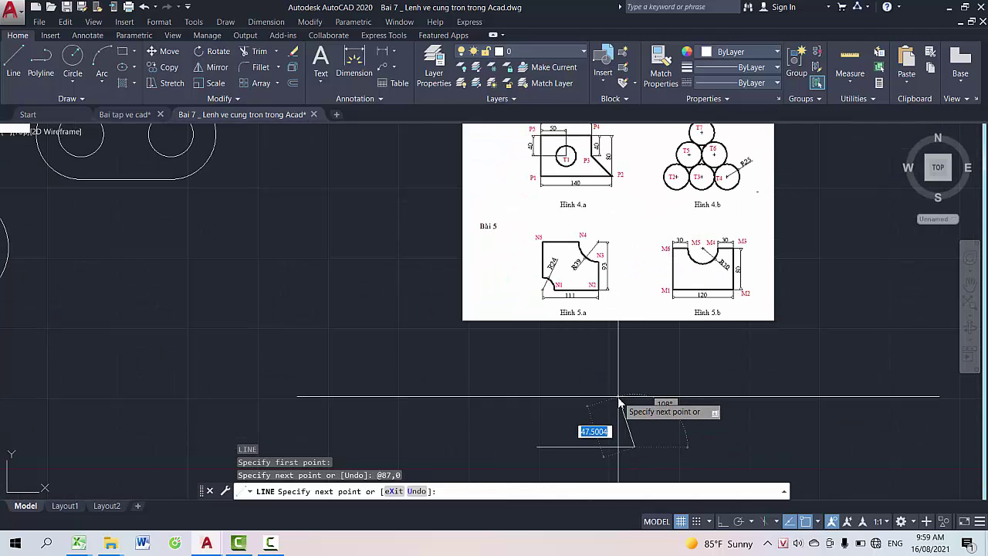
text(0,)
text(54)
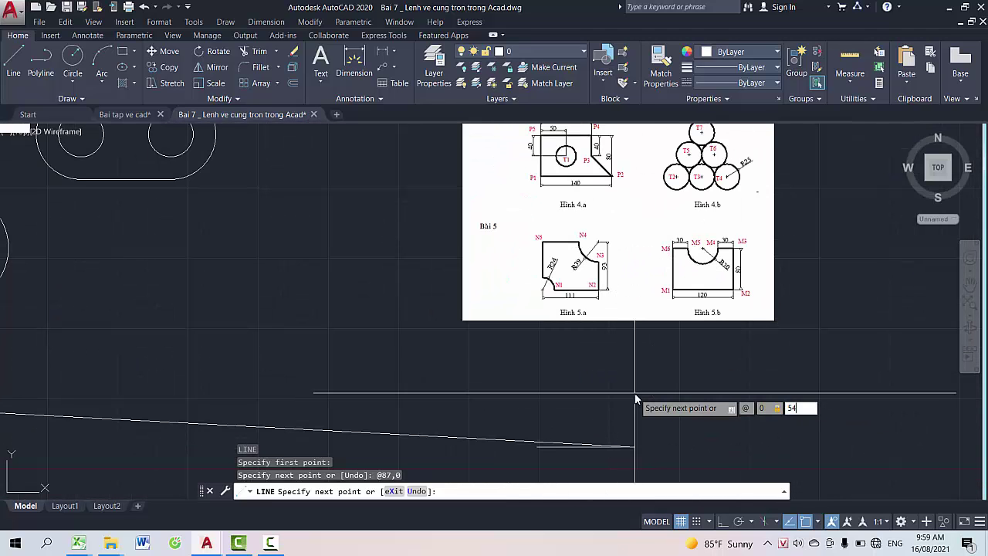
key(Return)
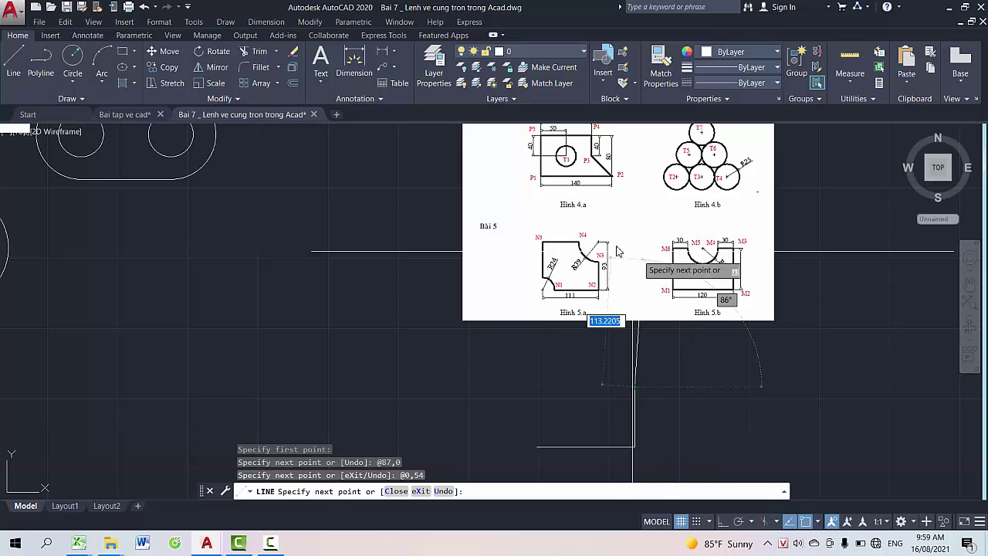
key(Escape)
Reframe the view over the new edges and start the ARC command.
scroll(613, 247, down, 2)
scroll(630, 257, up, 5)
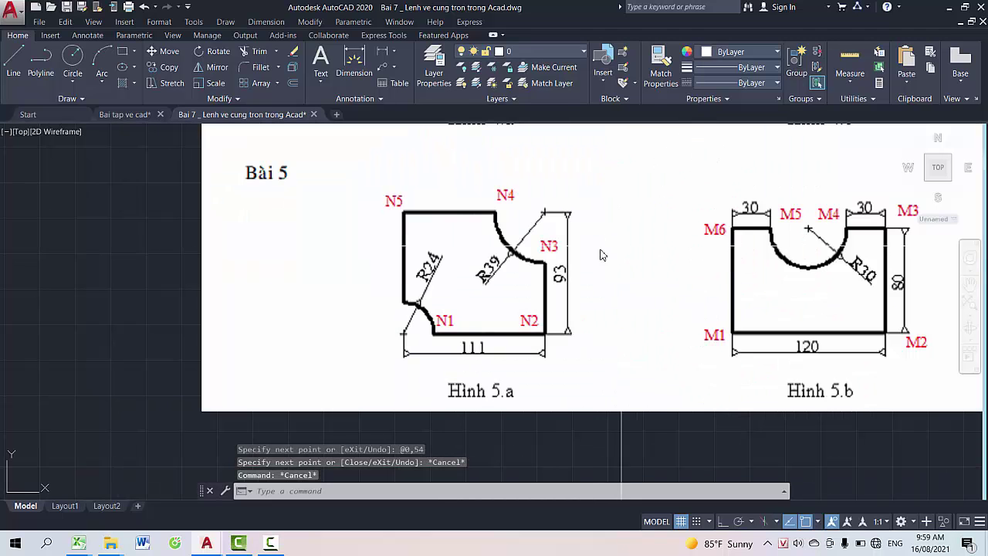
scroll(602, 254, down, 2)
middle_drag(615, 348, 581, 301)
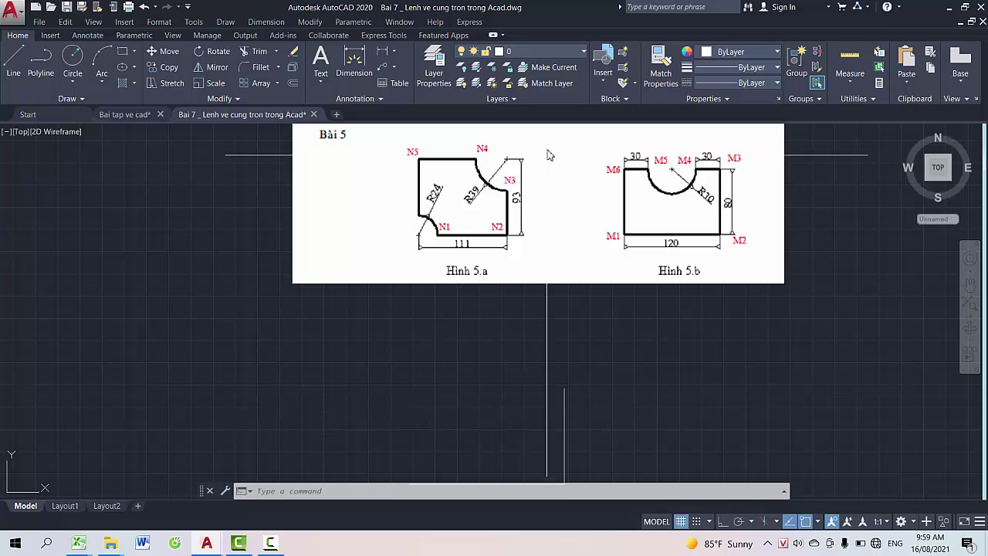
scroll(507, 163, up, 2)
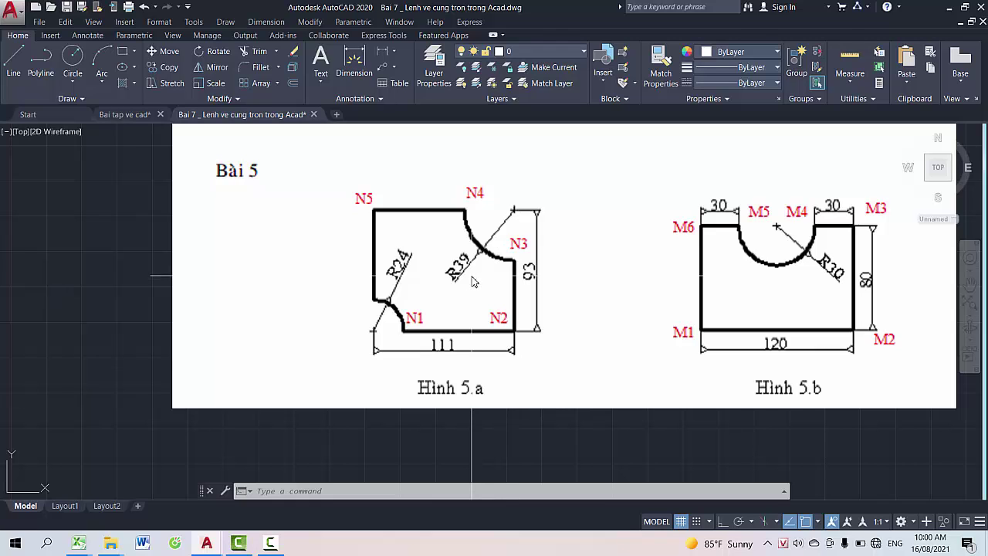
scroll(549, 353, down, 4)
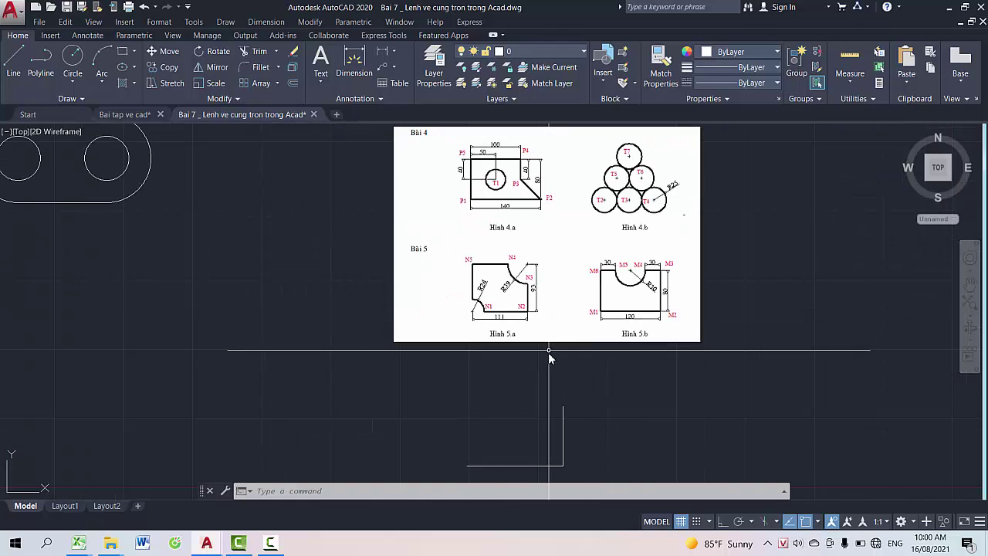
scroll(592, 419, up, 2)
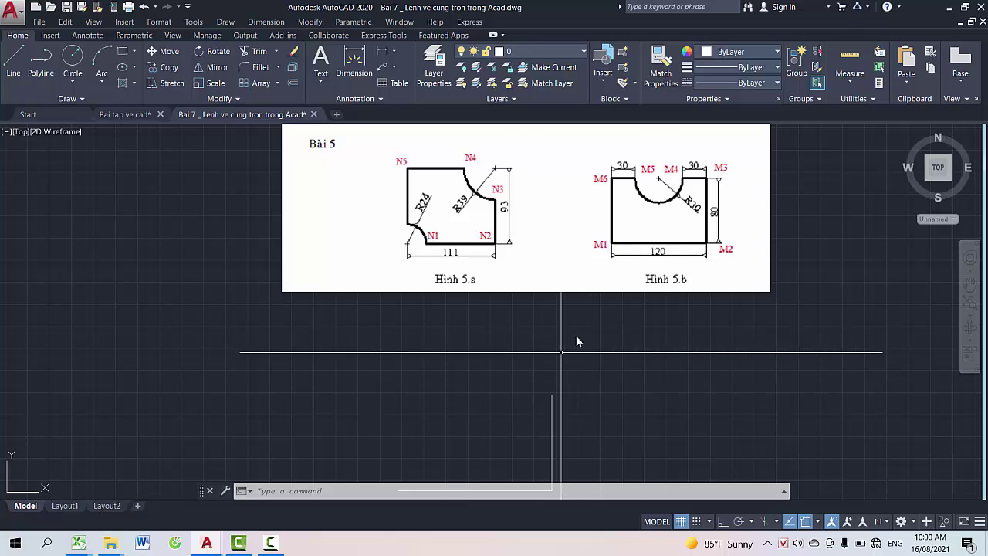
scroll(471, 347, down, 2)
middle_drag(471, 346, 626, 386)
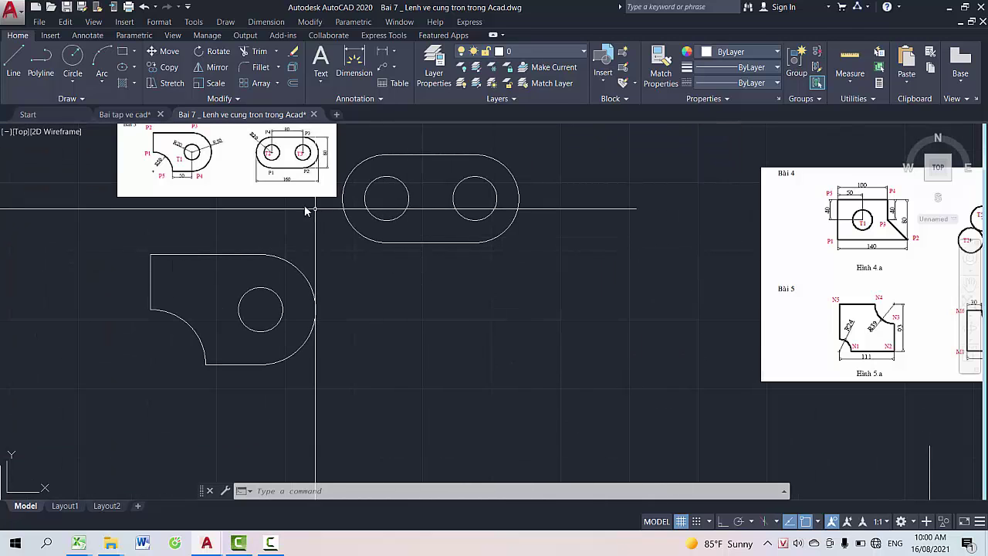
middle_drag(628, 271, 389, 272)
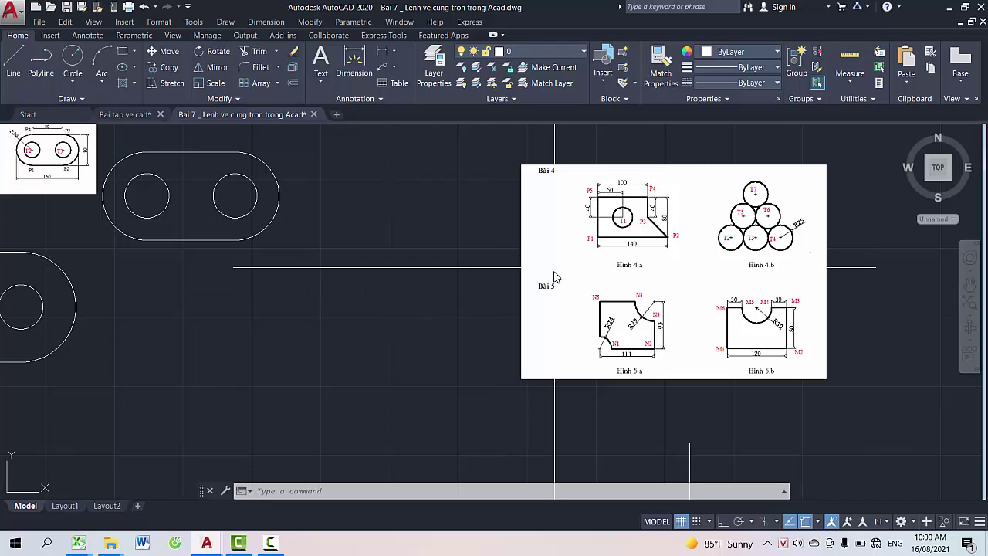
middle_drag(728, 407, 719, 344)
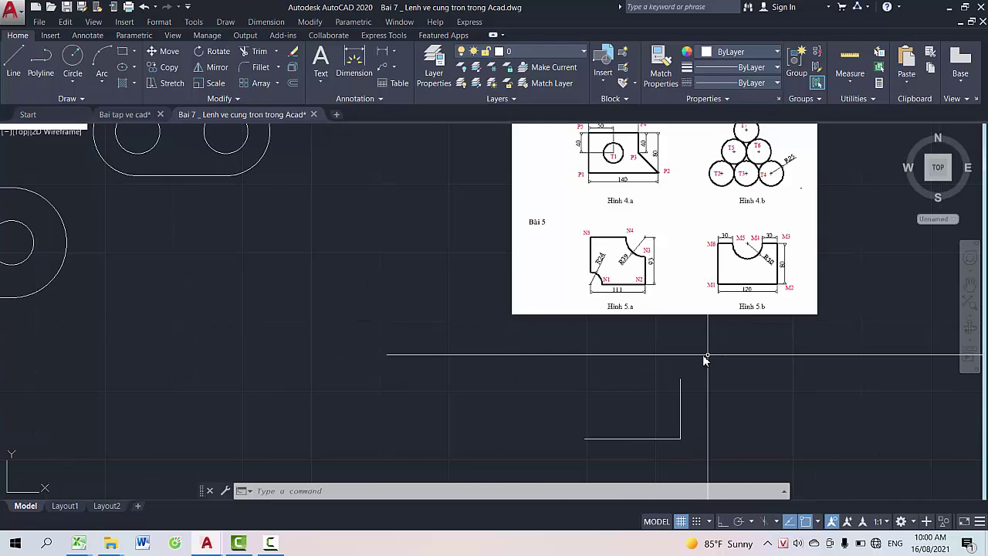
text(a)
key(Return)
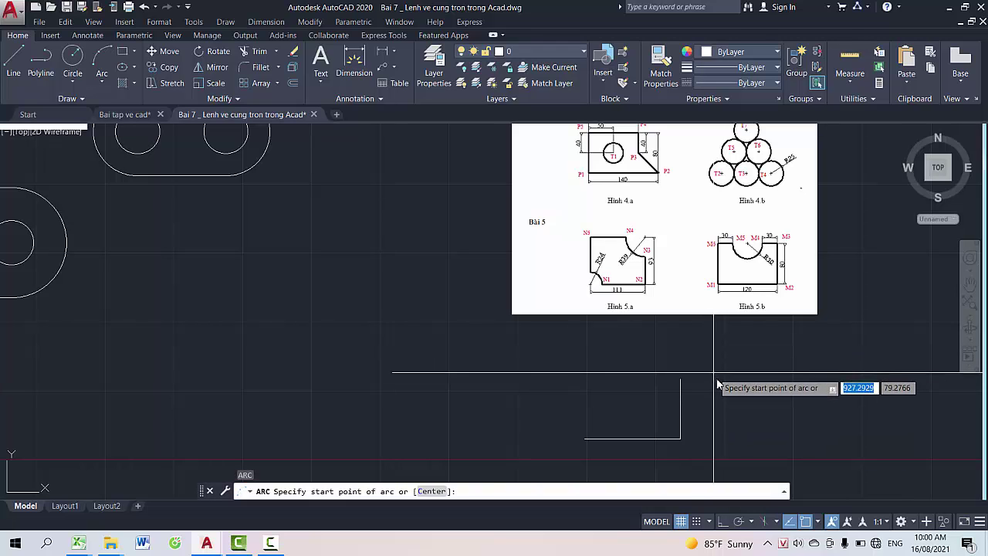
Start an arc at the right edge's top end with its centre 39 units above.
middle_drag(734, 349, 675, 376)
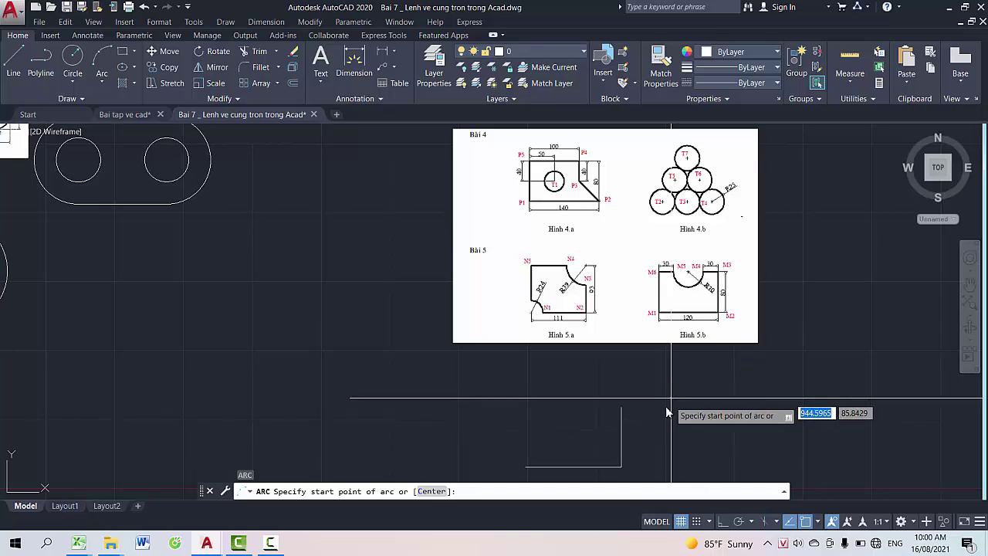
click(620, 409)
scroll(621, 407, up, 2)
scroll(621, 394, up, 2)
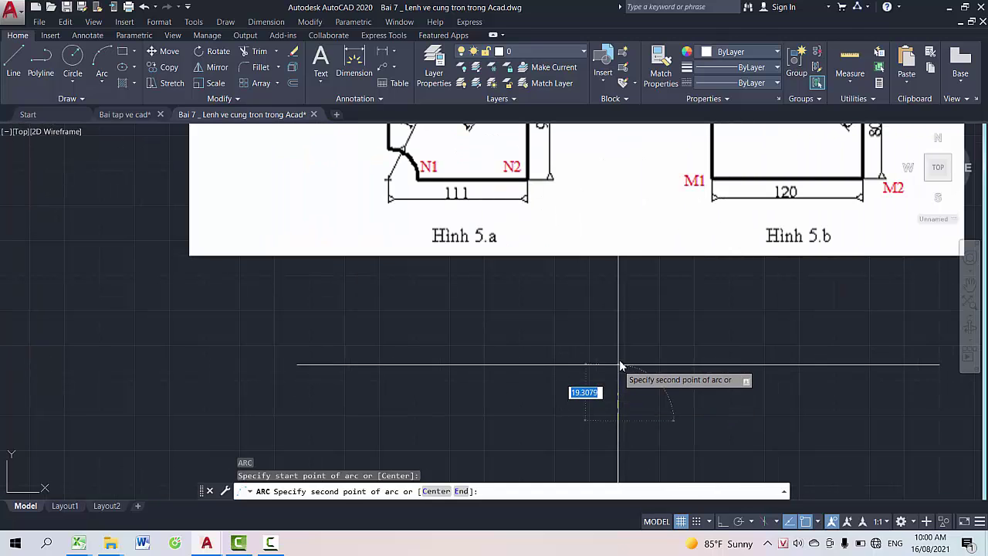
text(c)
key(Return)
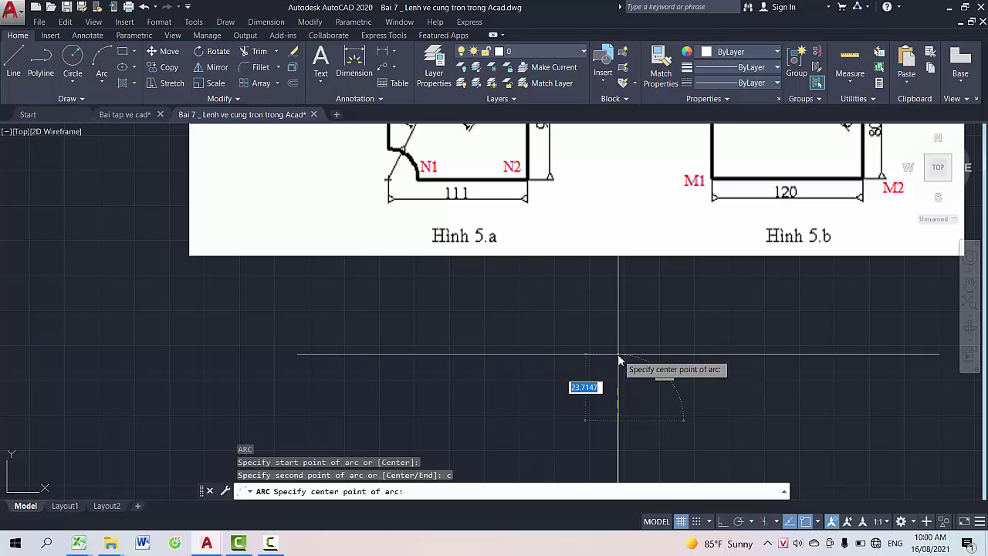
scroll(465, 401, down, 2)
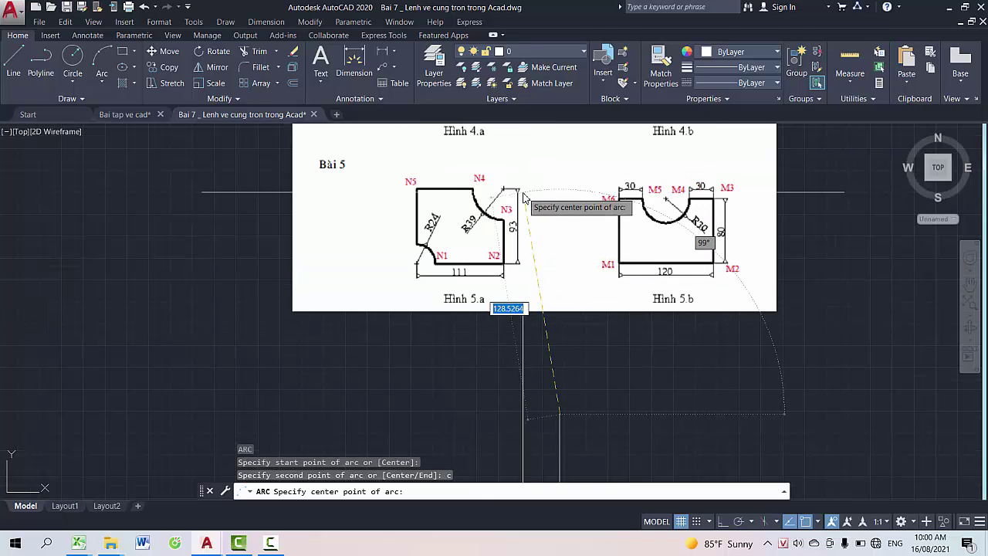
scroll(510, 242, up, 2)
scroll(607, 398, down, 2)
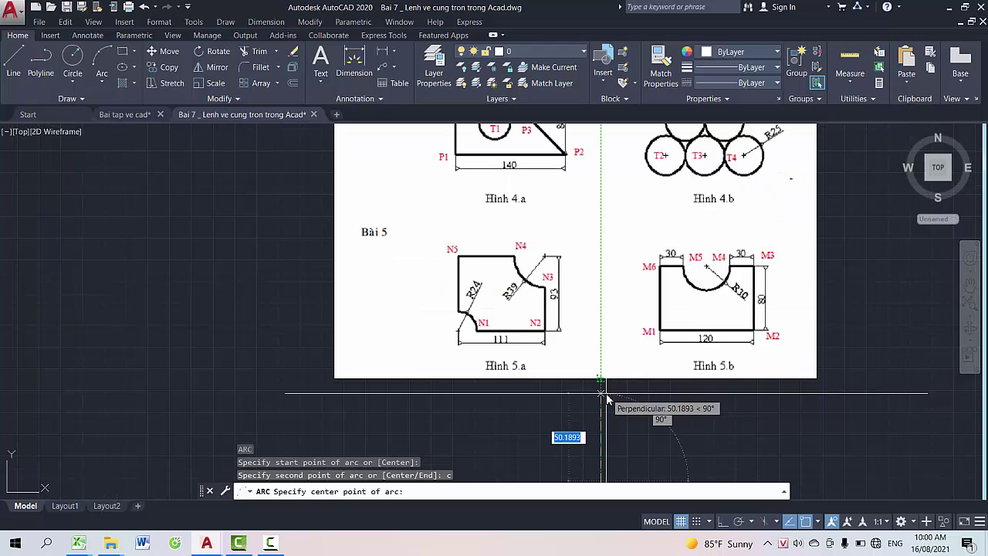
text(0)
text(39)
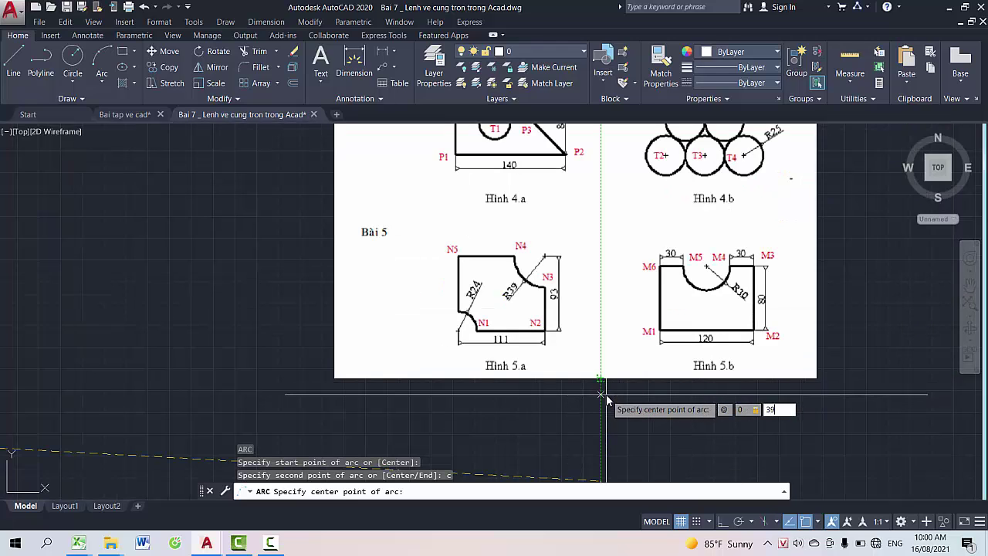
key(Return)
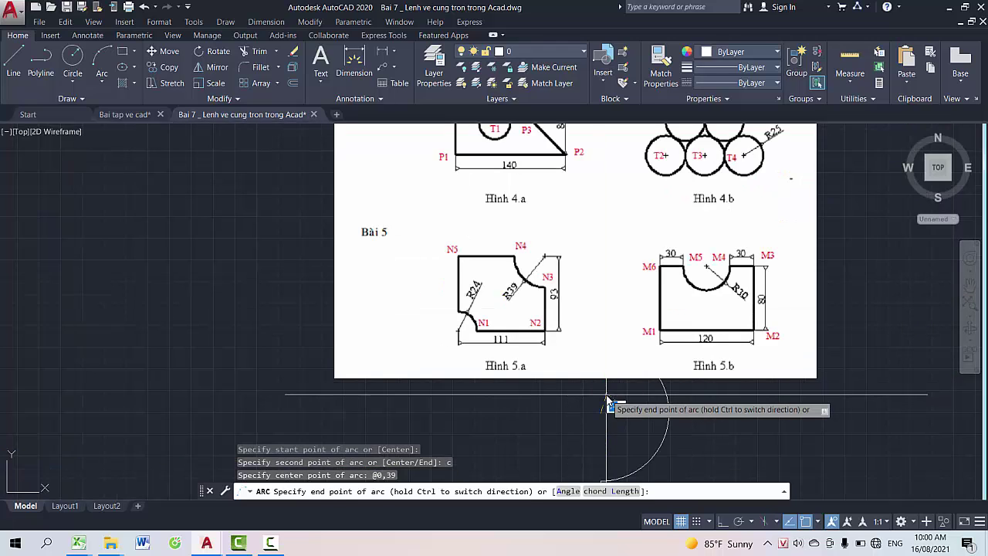
Finish the R39 arc with a -90° included angle.
scroll(593, 429, down, 2)
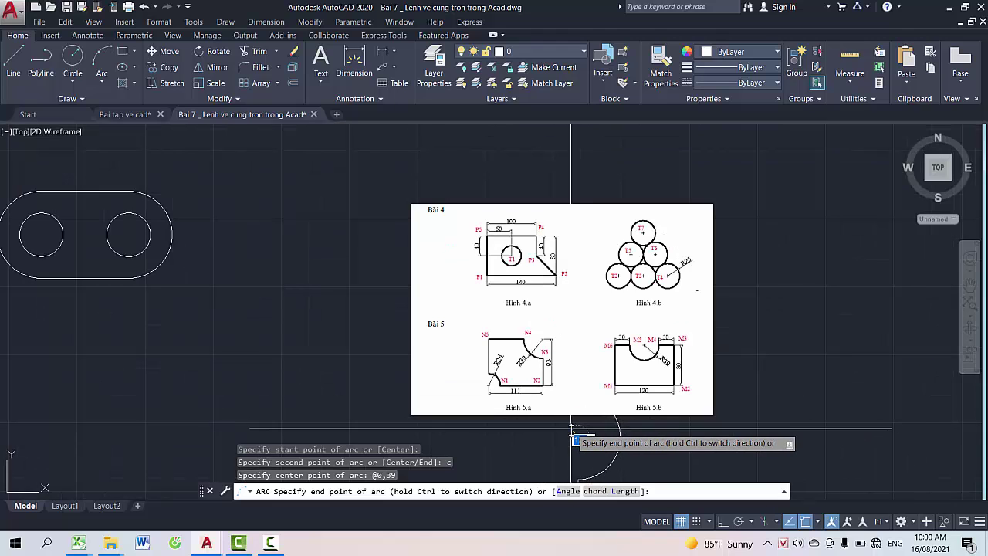
scroll(599, 435, down, 2)
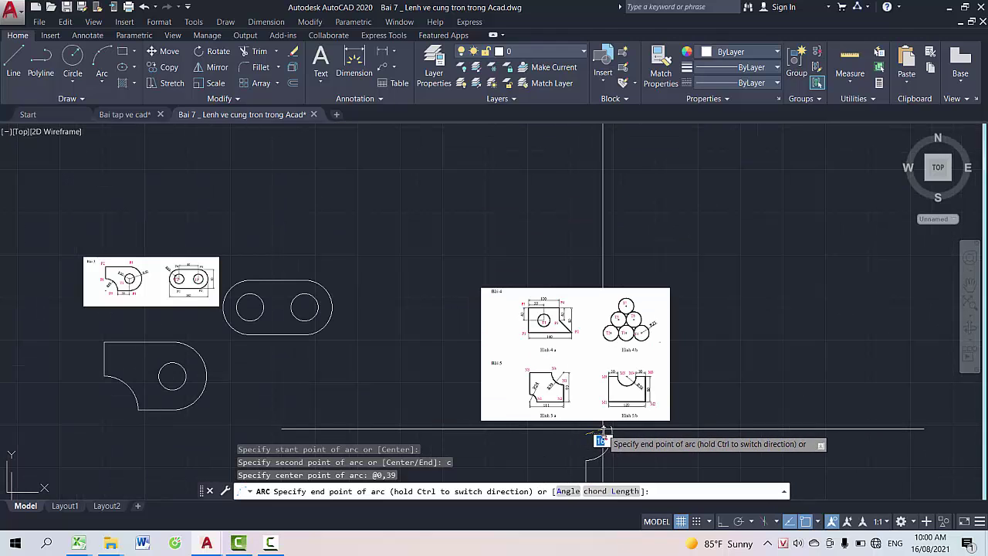
scroll(604, 434, up, 2)
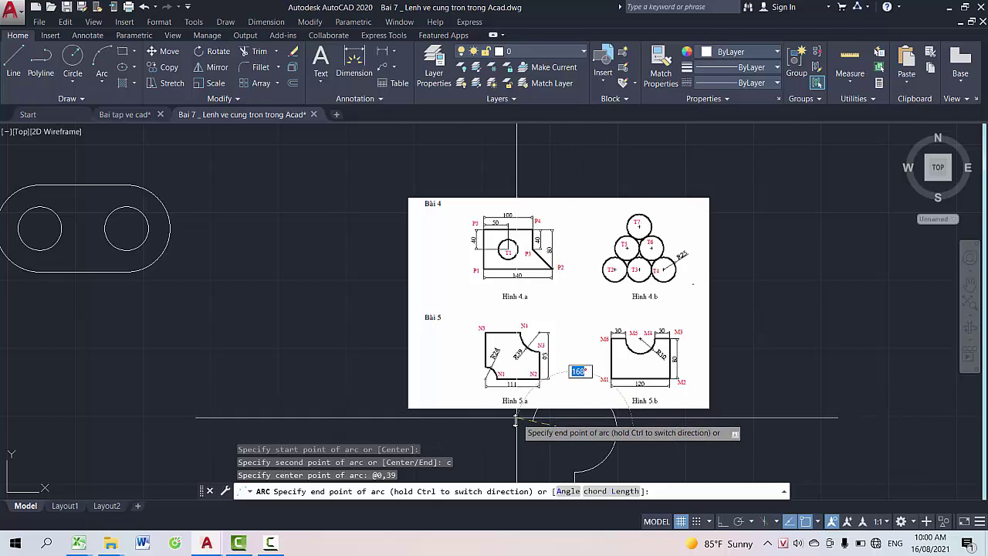
scroll(516, 333, up, 5)
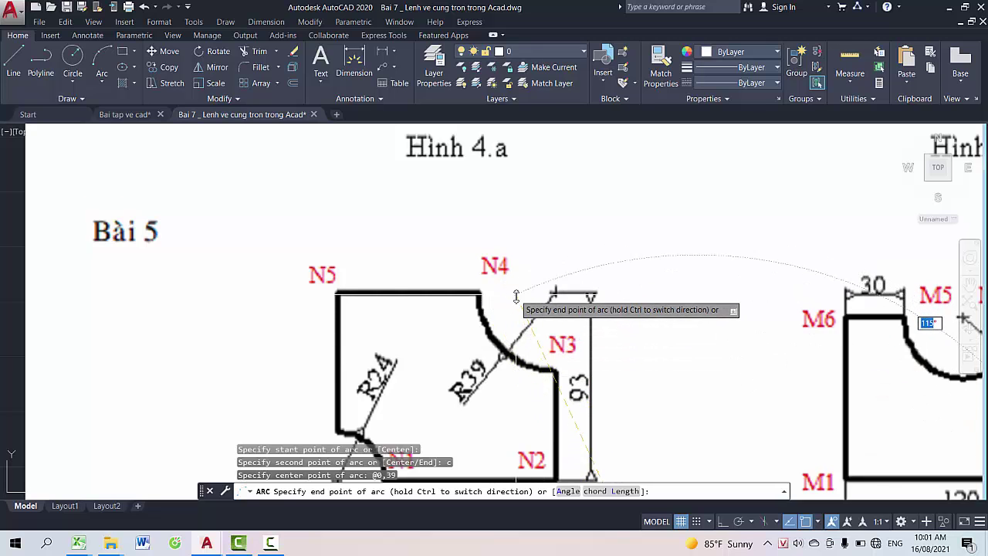
scroll(554, 294, down, 3)
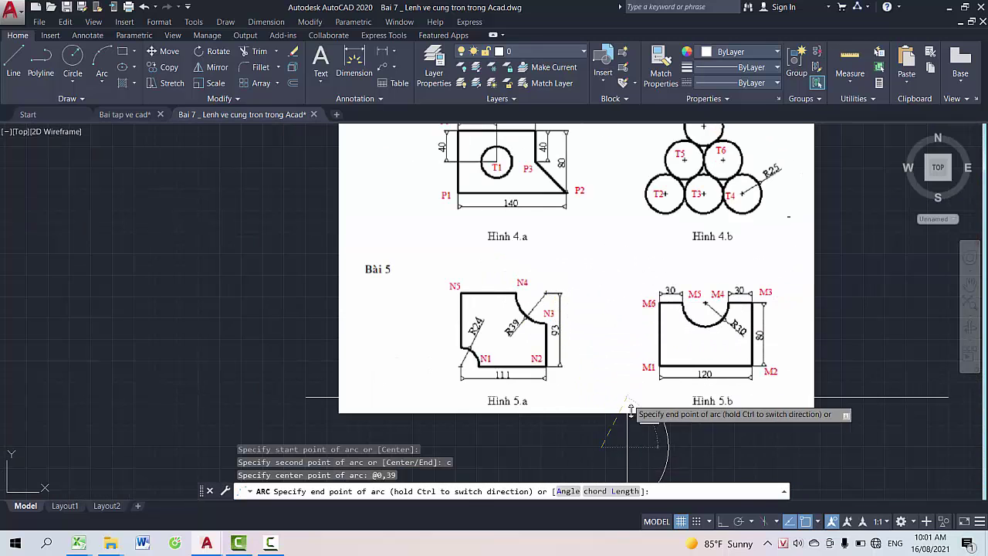
text(a)
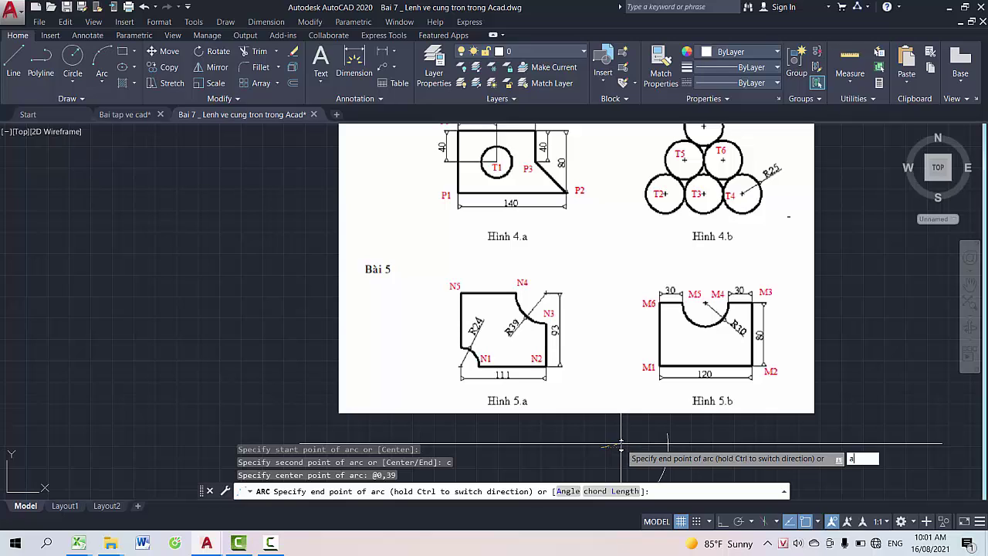
key(Return)
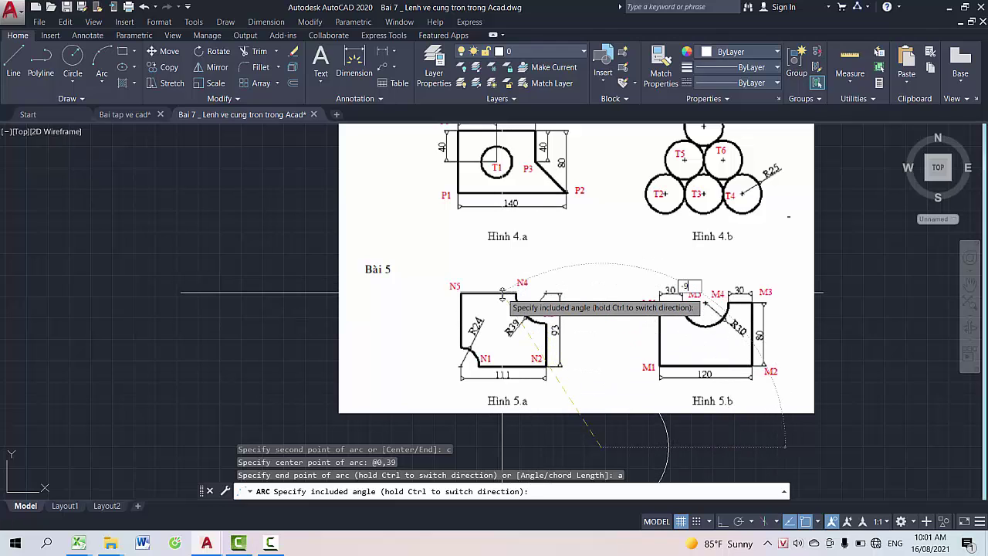
text(0)
key(Return)
scroll(587, 293, down, 4)
scroll(567, 317, up, 2)
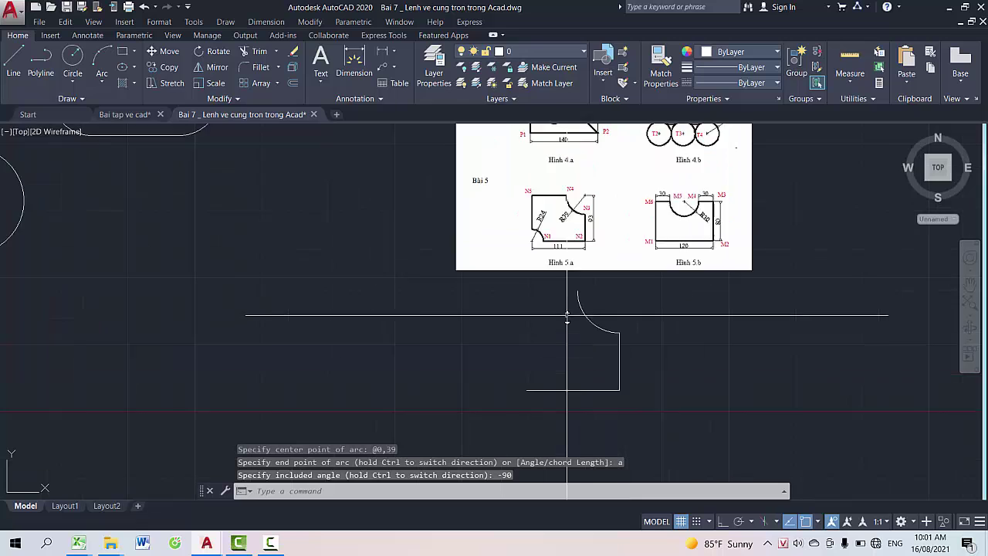
scroll(567, 317, up, 2)
middle_drag(578, 327, 583, 395)
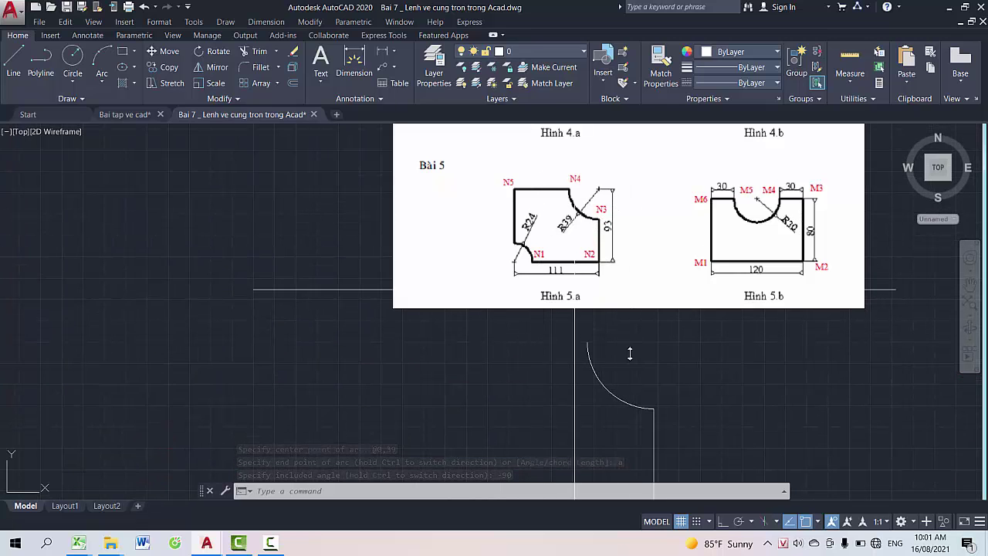
text(a)
key(Return)
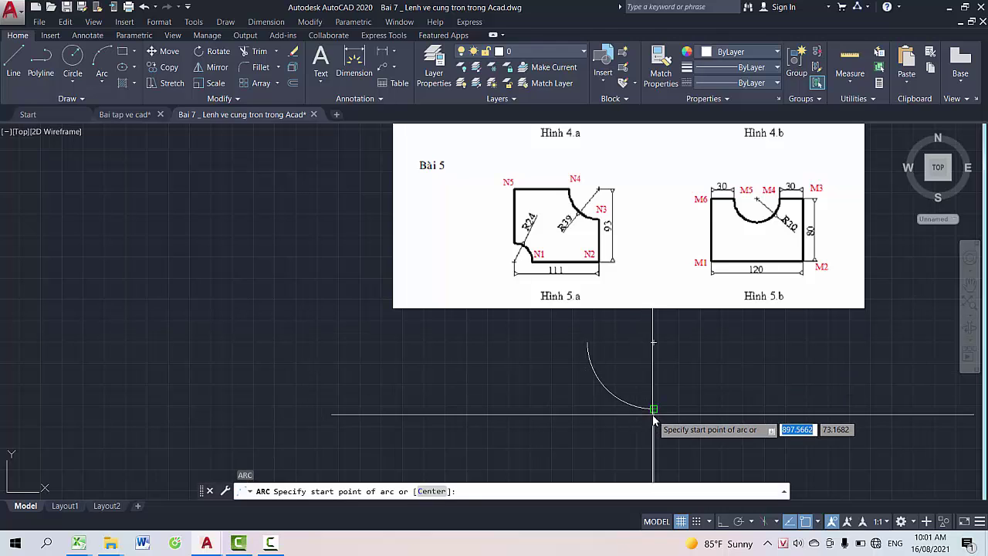
click(654, 408)
text(c)
key(Return)
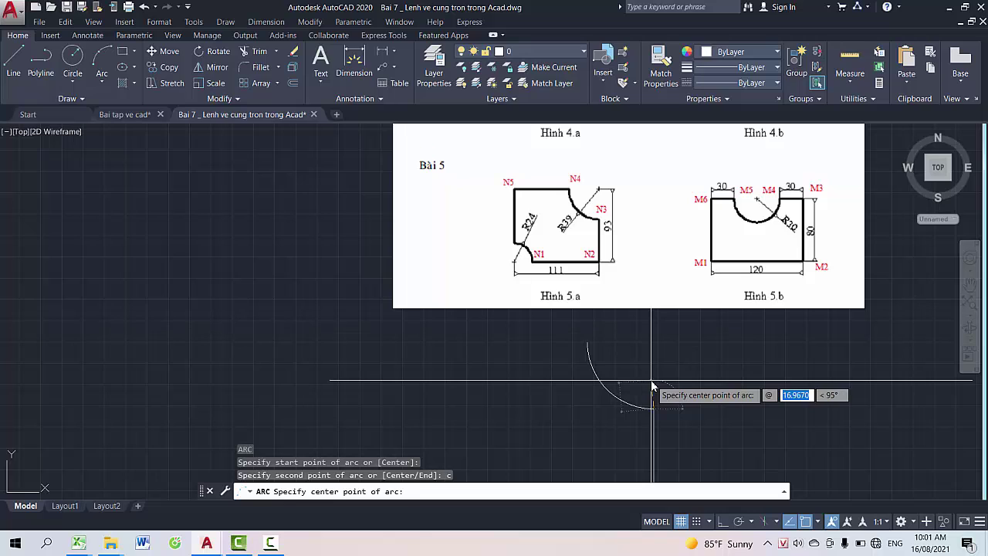
key(Return)
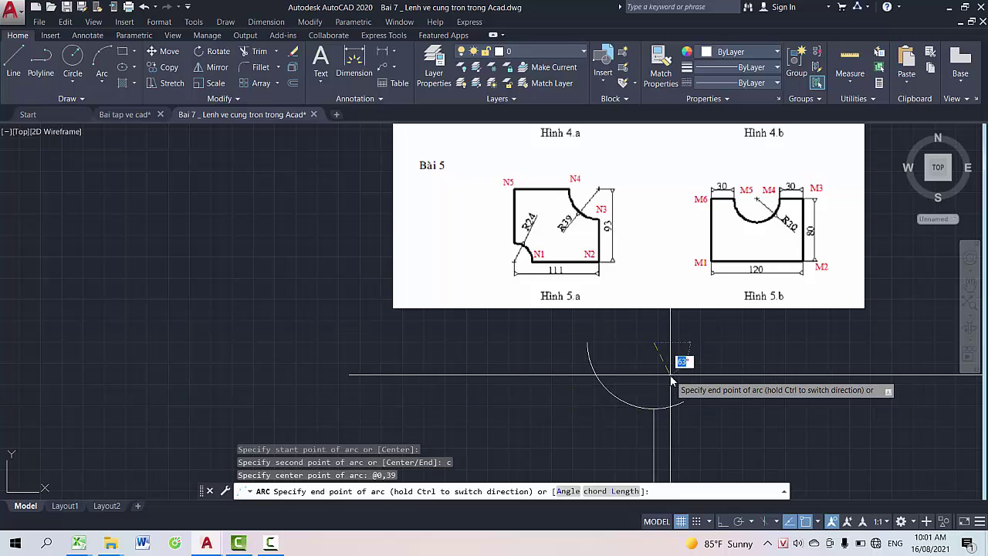
text(a)
key(Return)
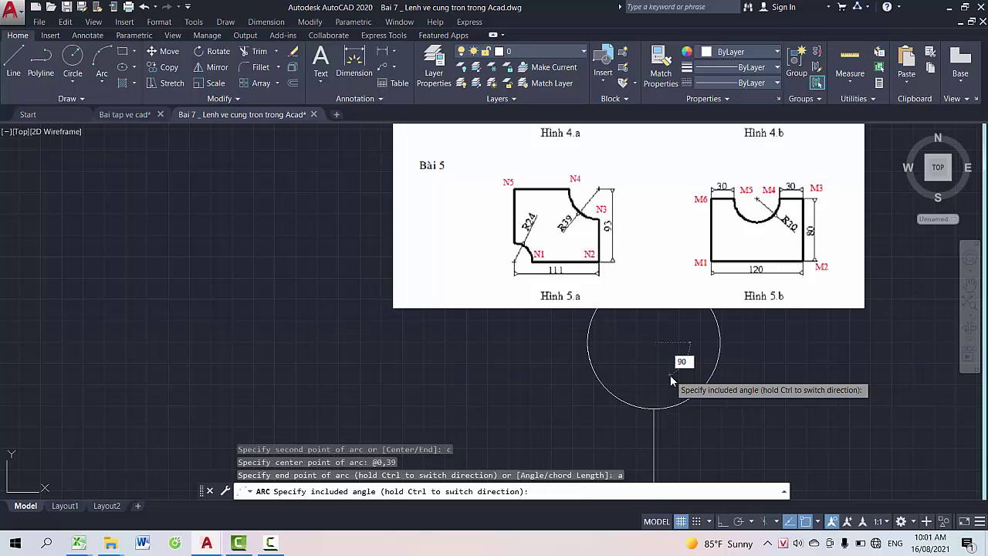
key(Return)
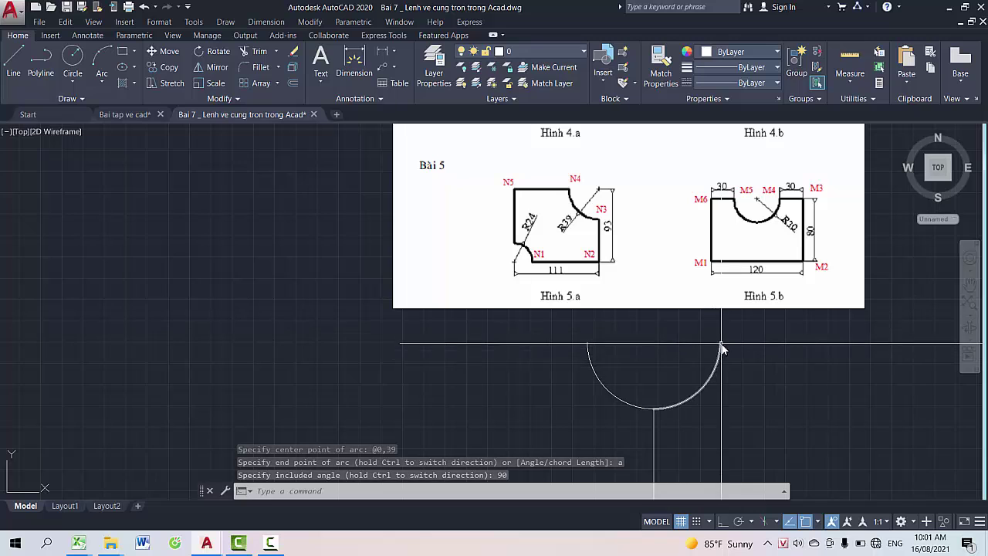
click(722, 349)
click(710, 384)
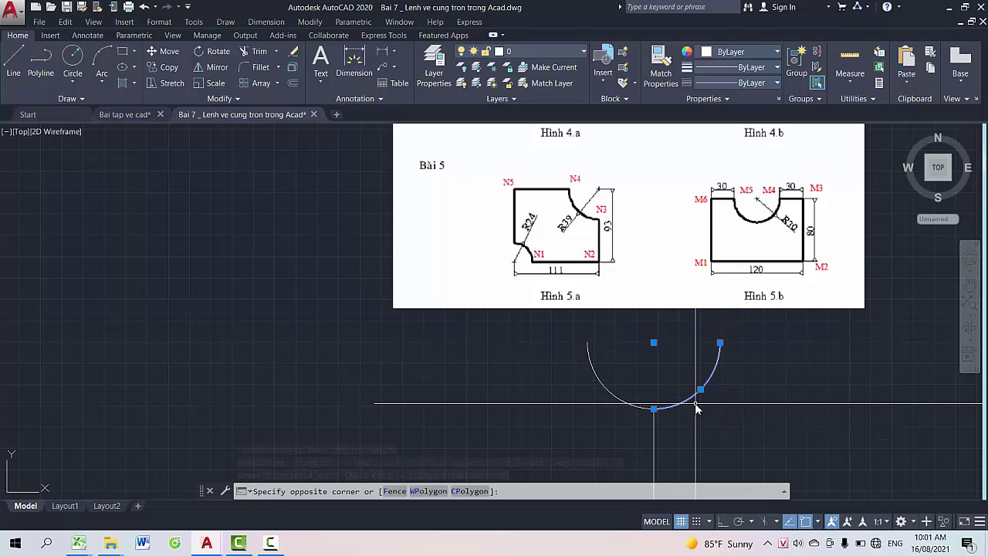
click(697, 409)
key(Delete)
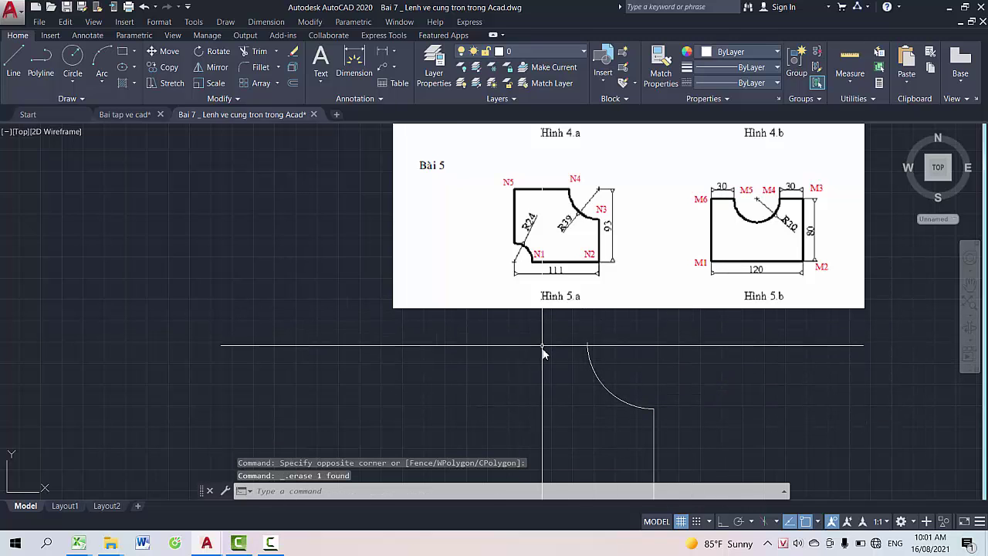
middle_drag(543, 349, 566, 385)
text(l)
Draw a 72-unit top edge leftward from the R39 arc's upper end.
key(Return)
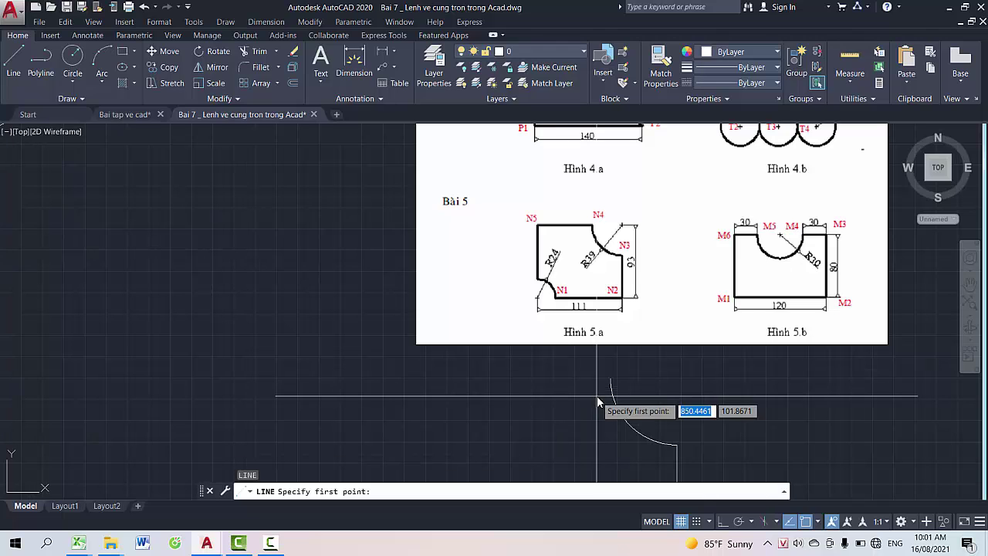
click(610, 379)
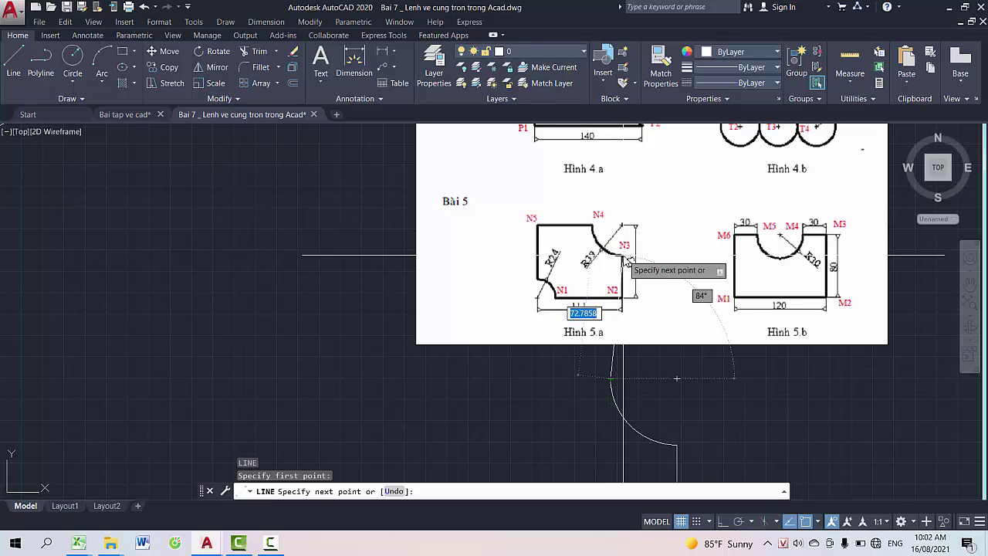
scroll(613, 280, up, 2)
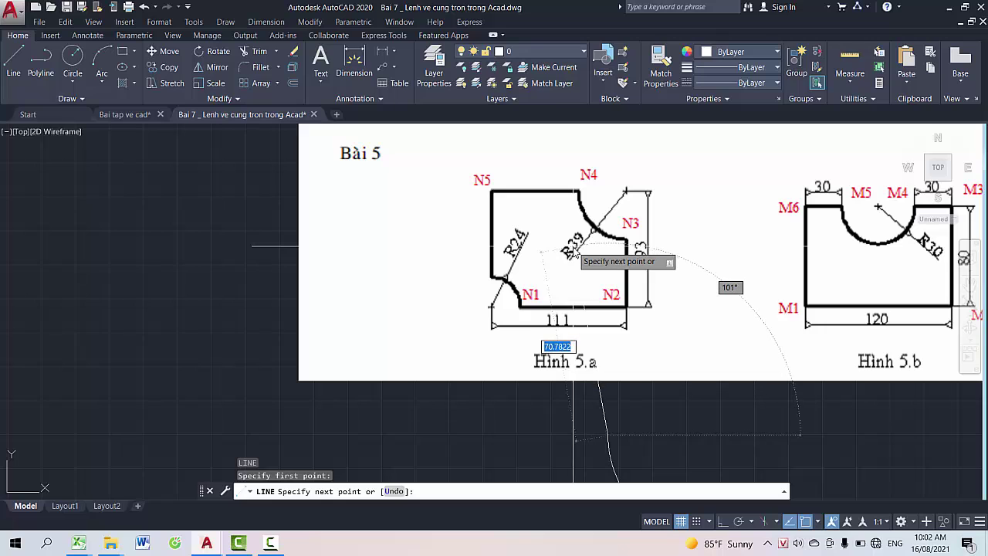
scroll(528, 270, down, 3)
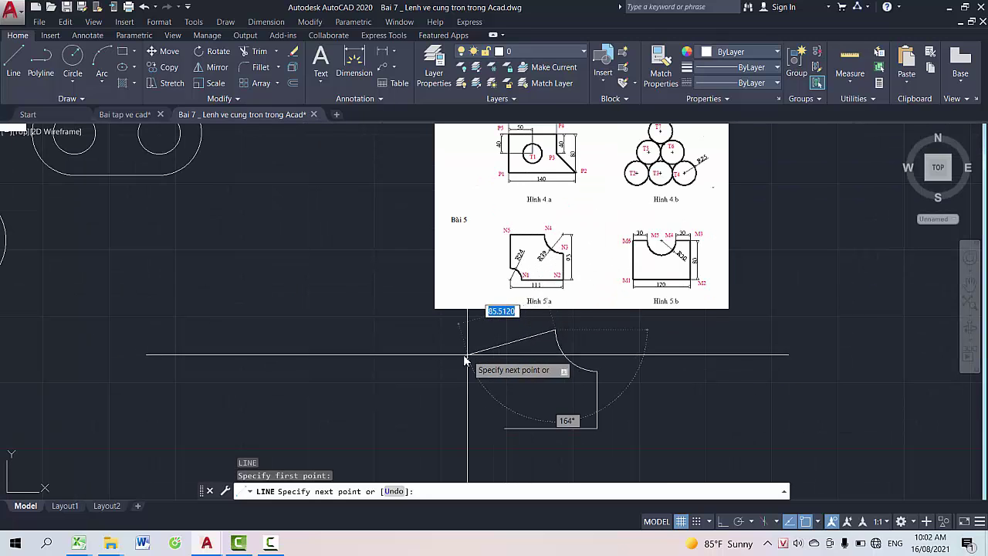
key(F8)
text(-72)
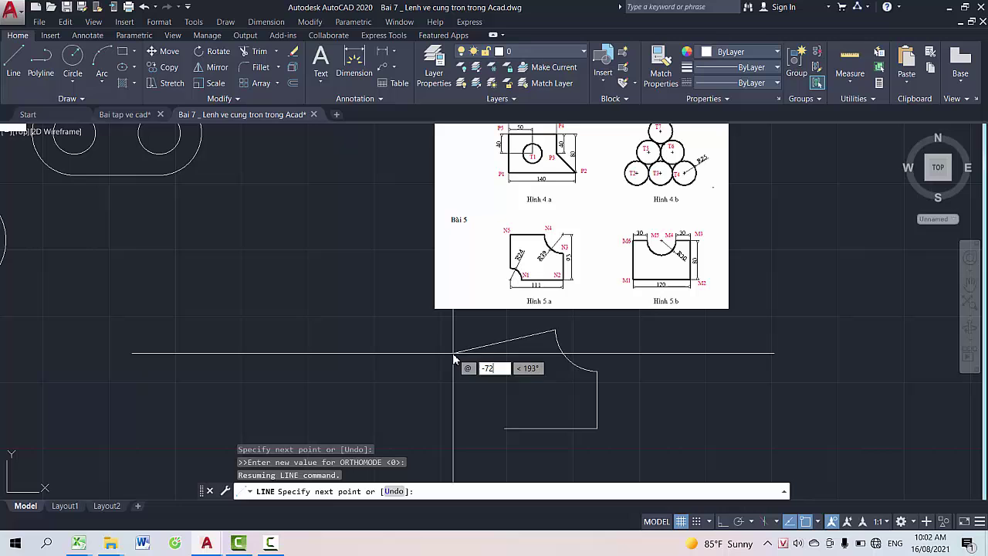
text(,0)
key(Return)
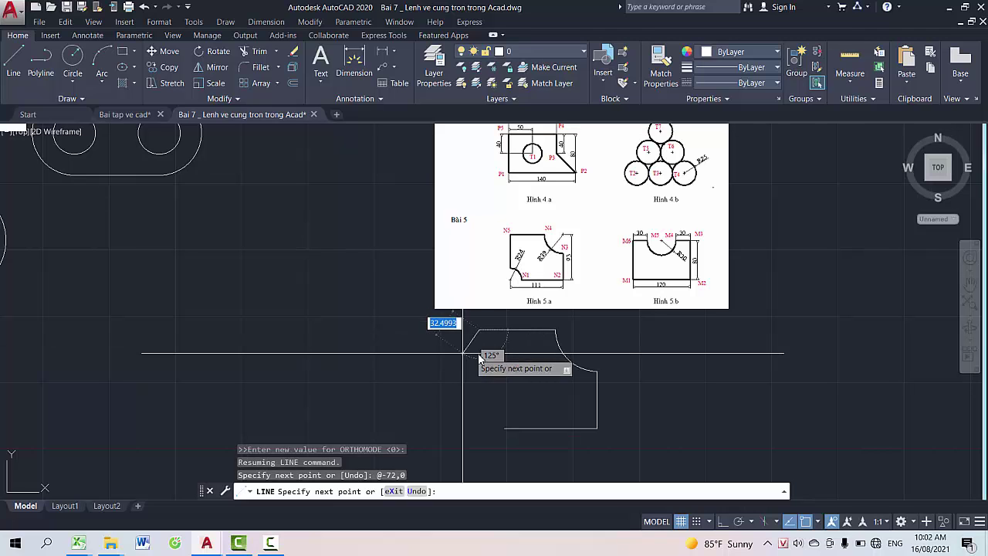
Draw the 69-unit left edge straight down and end the line command.
scroll(555, 255, up, 2)
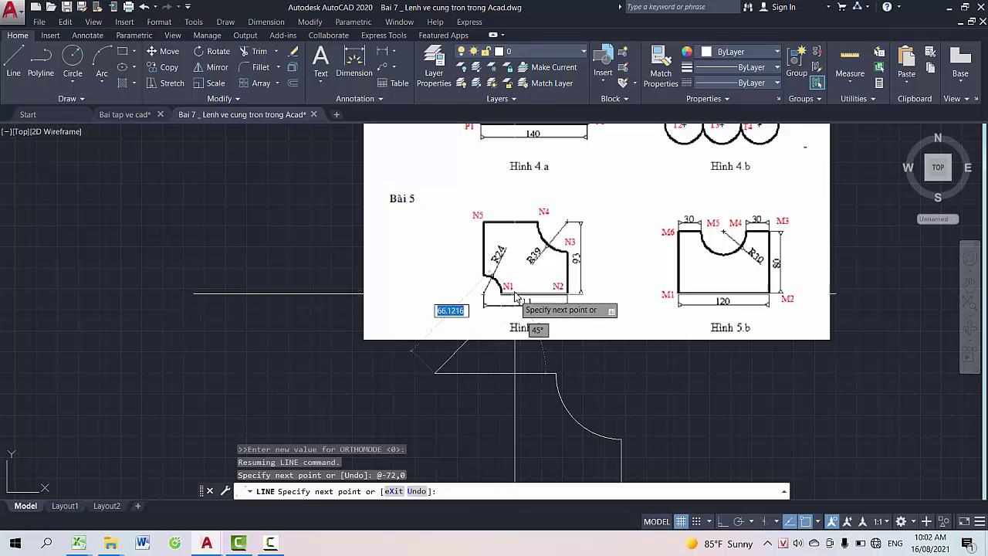
scroll(489, 289, up, 2)
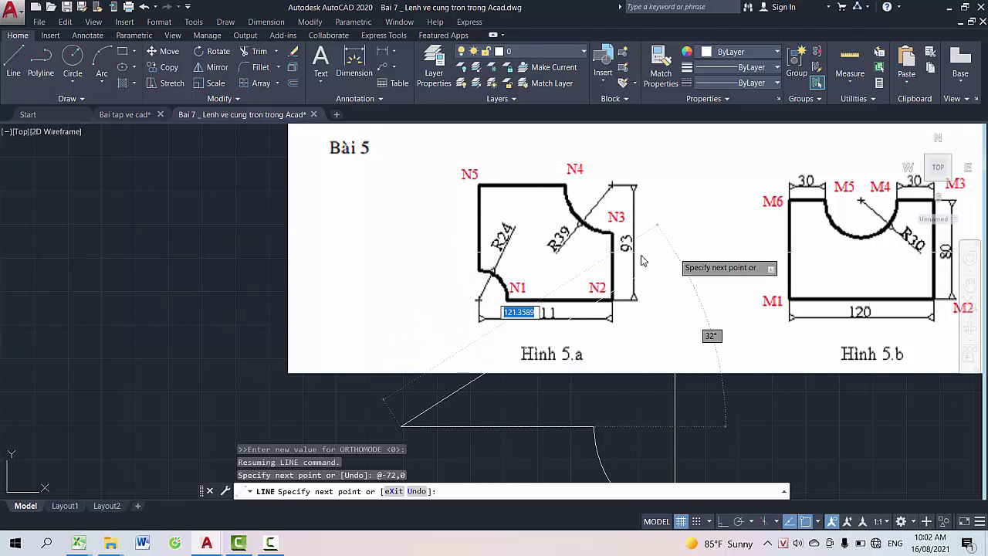
scroll(473, 266, down, 3)
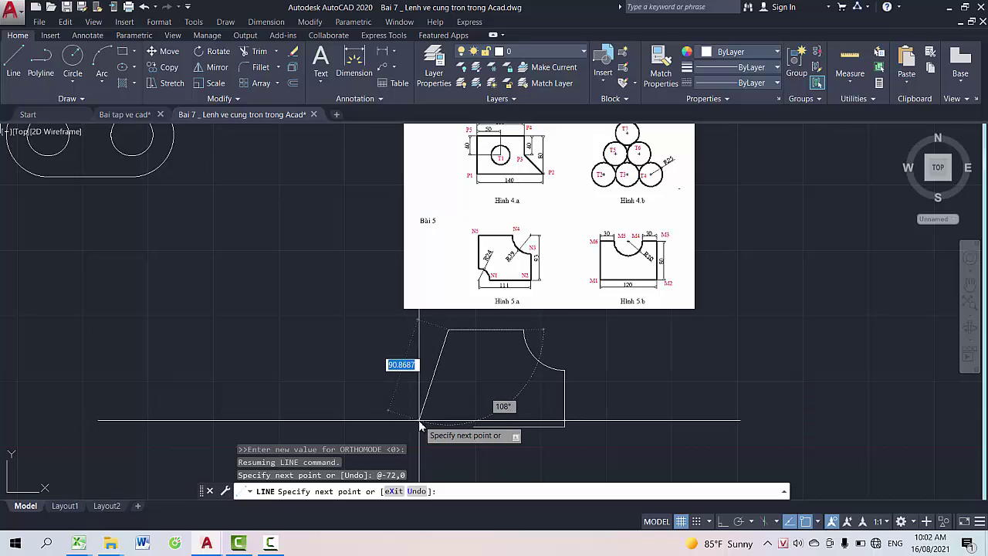
key(F8)
text(0)
key(Tab)
text(-)
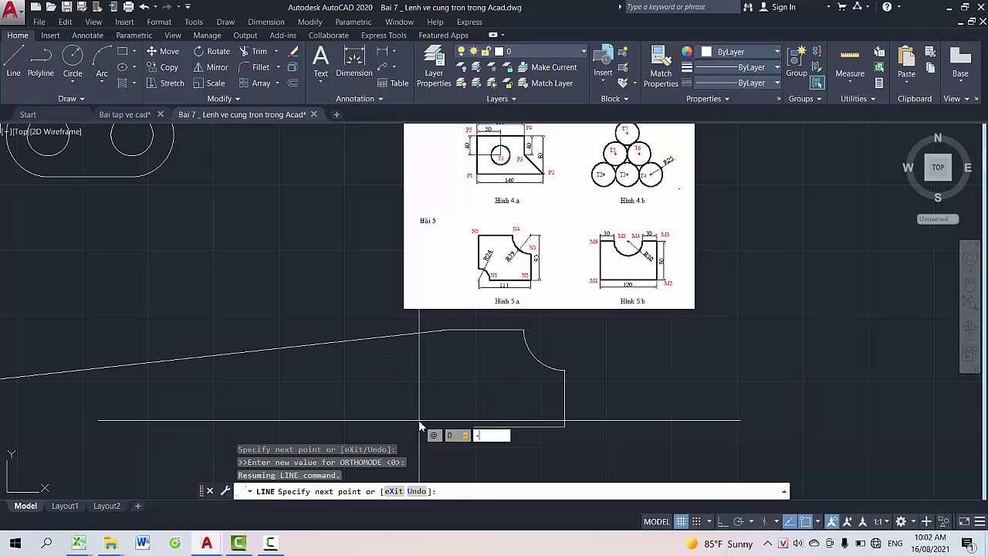
text(69)
key(Return)
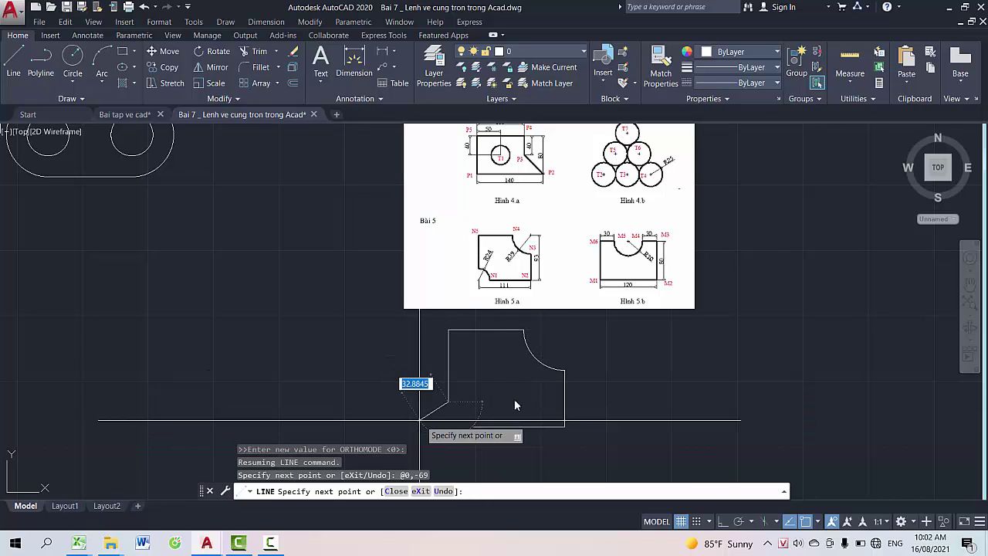
key(Escape)
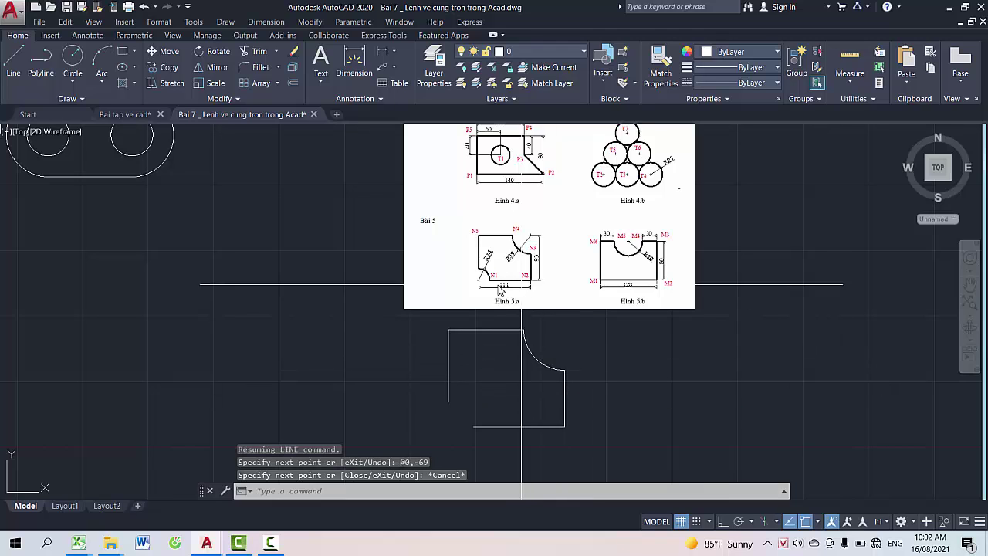
Pan and zoom to review the outline with its open lower-left corner.
scroll(508, 303, up, 2)
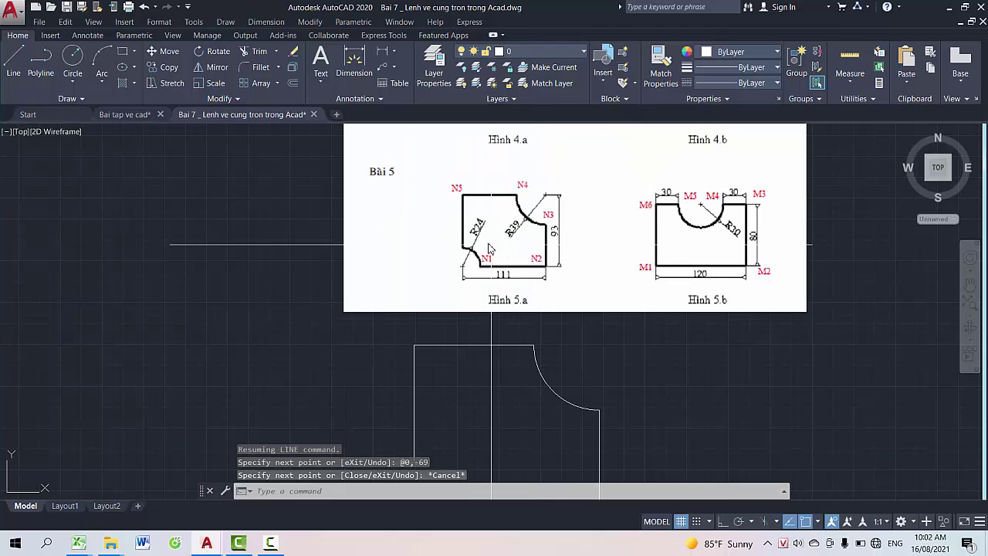
scroll(488, 248, down, 2)
scroll(488, 249, up, 2)
middle_drag(495, 371, 523, 229)
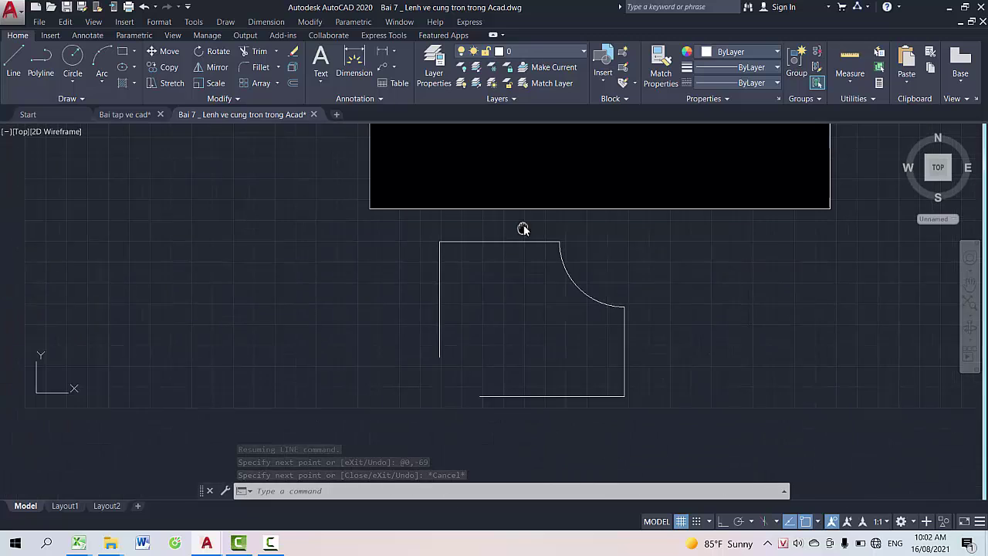
scroll(520, 289, down, 1)
scroll(526, 194, up, 1)
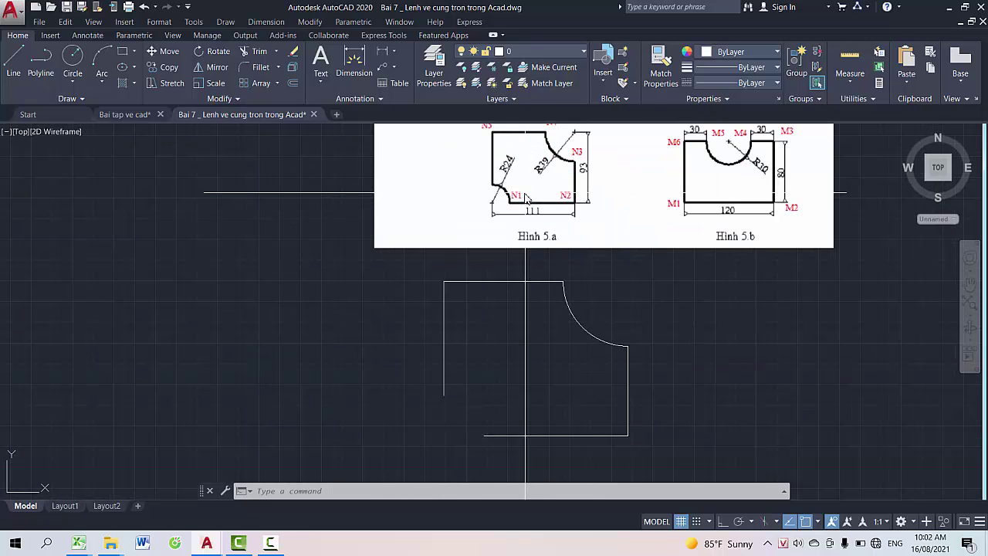
scroll(517, 196, up, 1)
scroll(495, 207, down, 1)
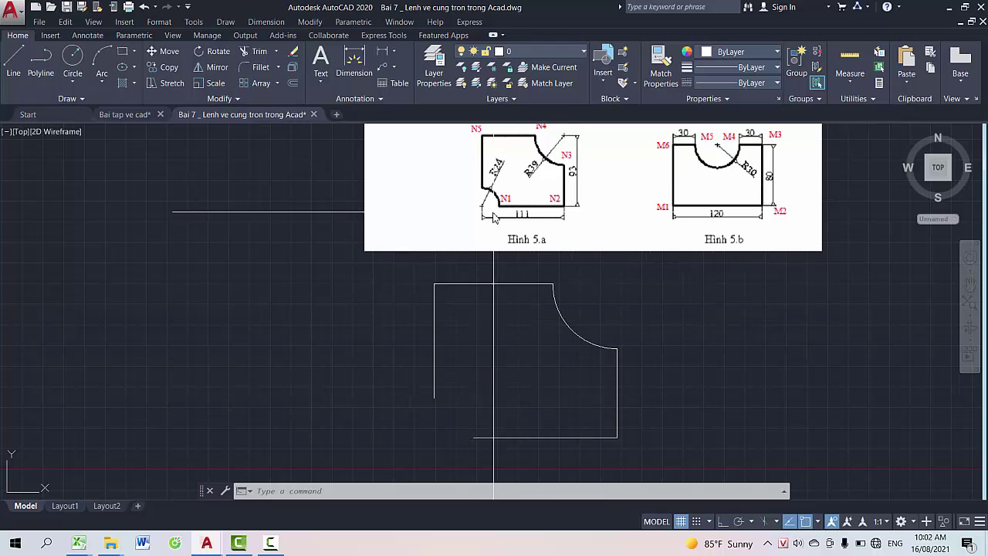
scroll(493, 225, down, 2)
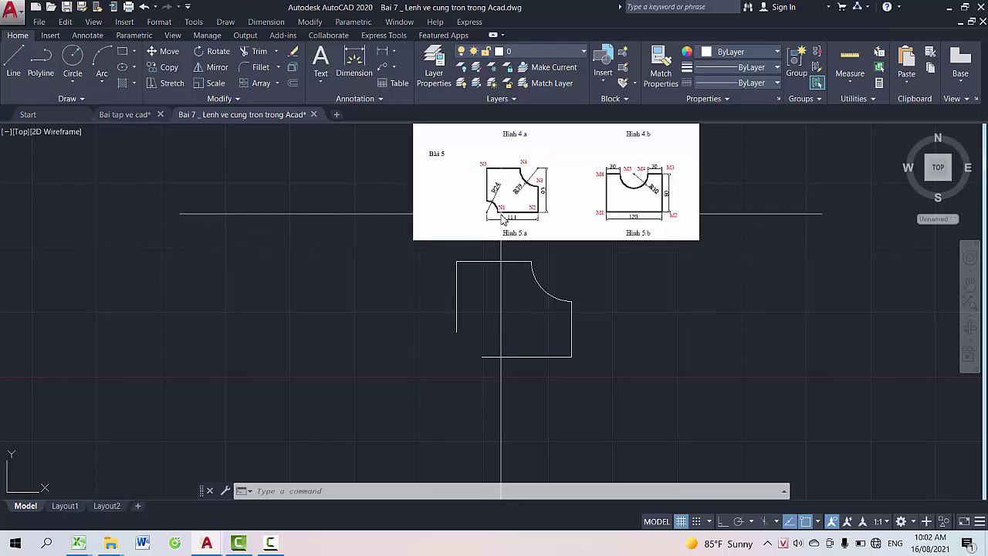
scroll(503, 228, up, 2)
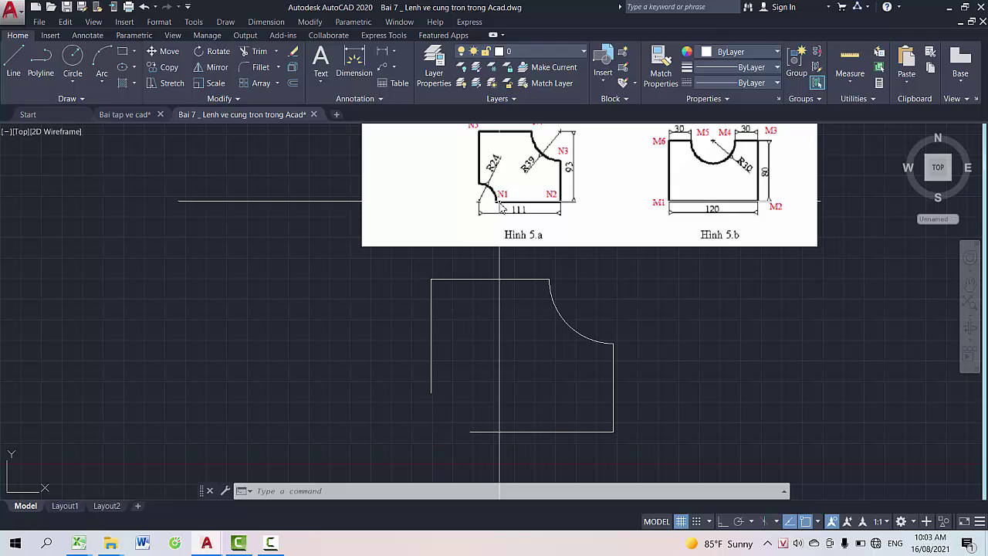
text(a)
Draw an R24 arc from the bottom edge's left end to the left edge's lower end.
key(Return)
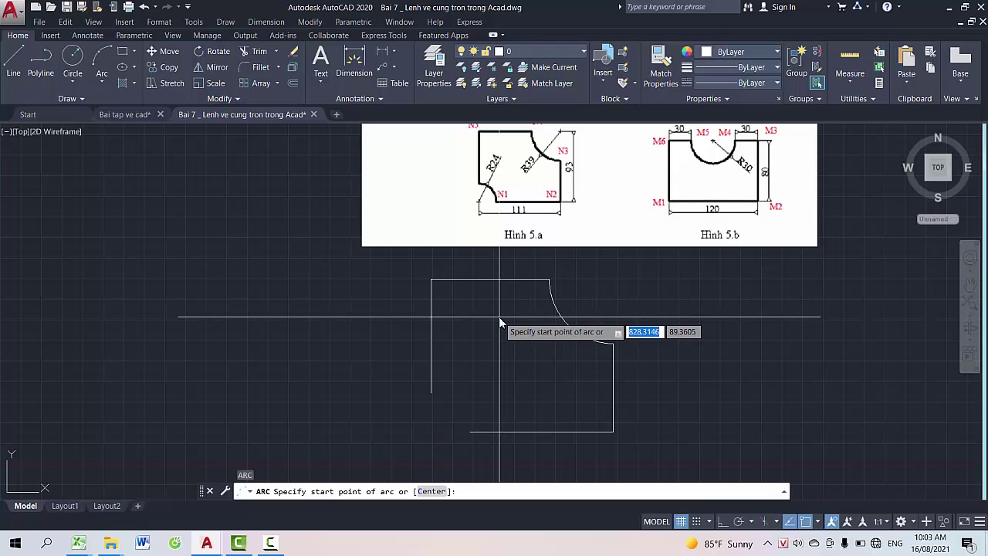
click(469, 433)
text(e)
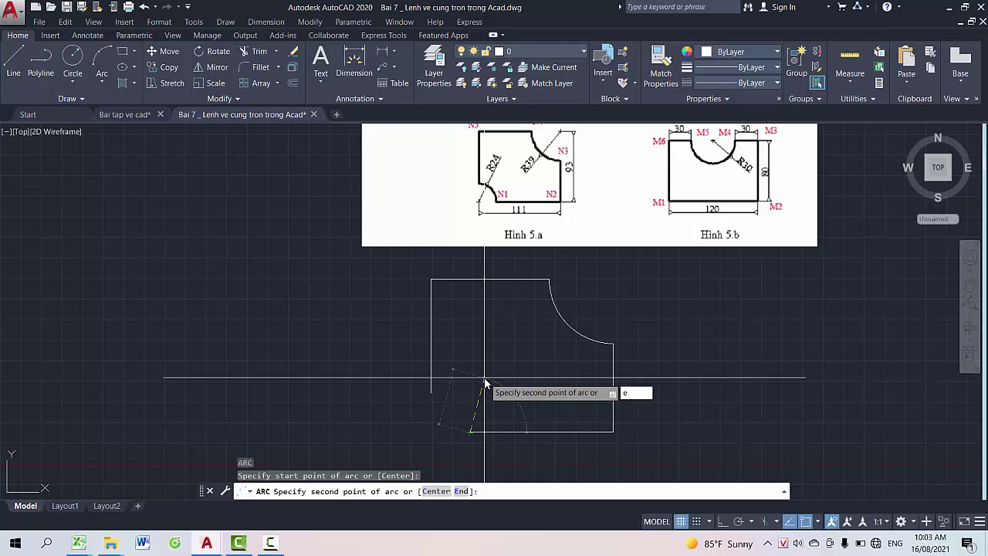
key(Return)
click(430, 393)
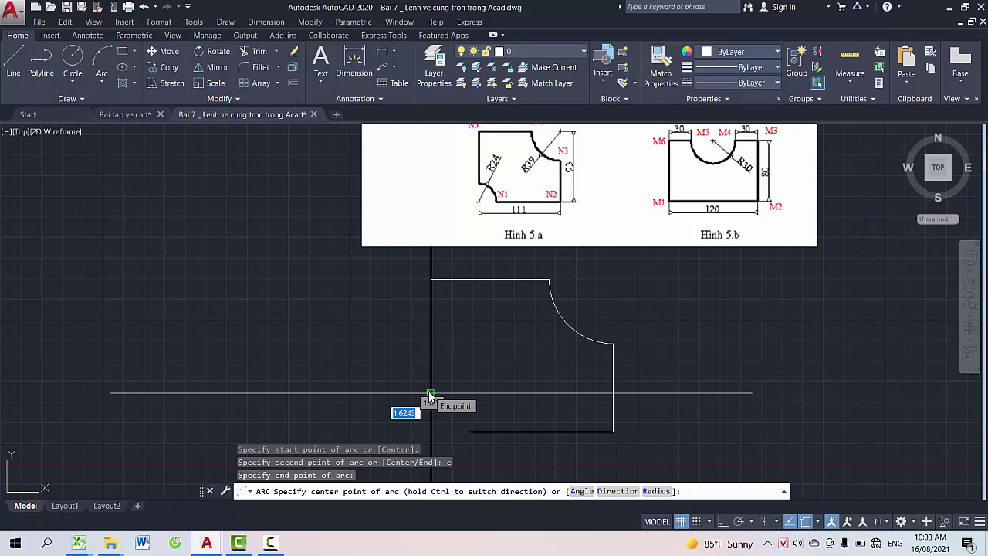
text(r)
key(Return)
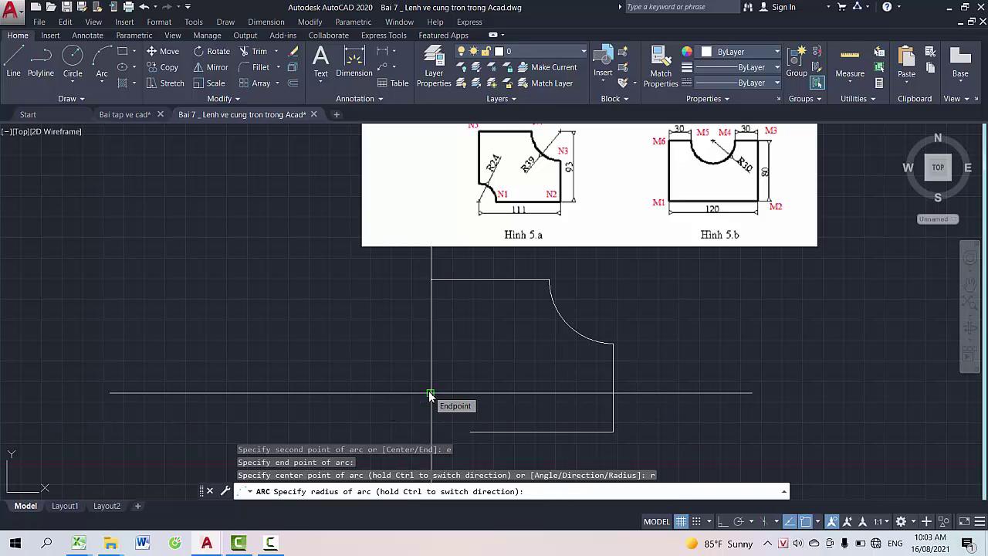
text(24)
key(Return)
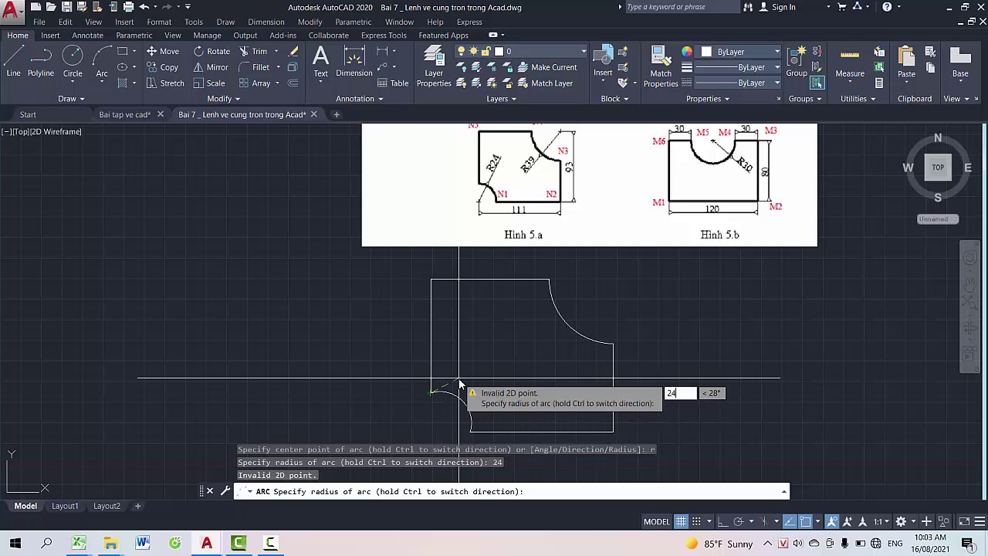
key(Return)
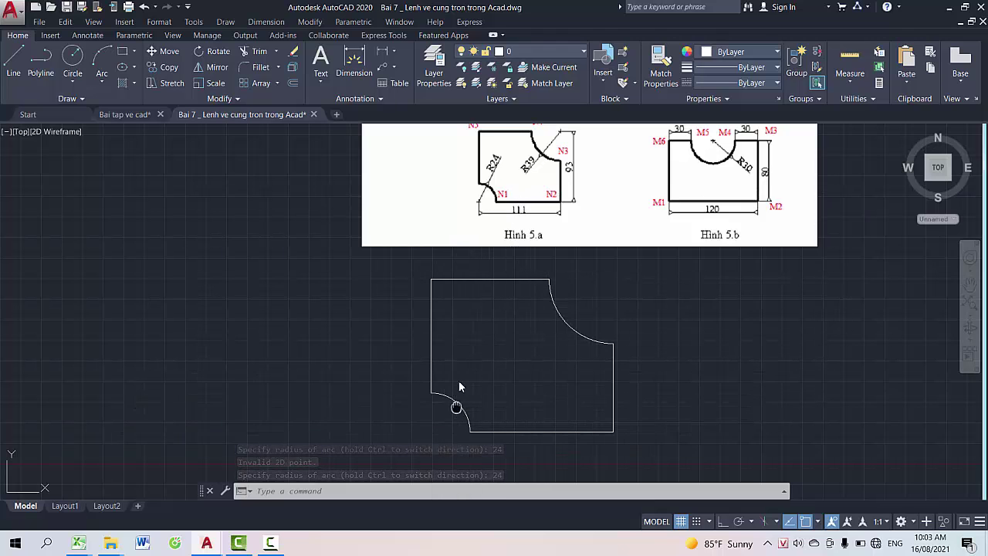
Draw a second R24 arc between the same endpoints in reverse order.
middle_drag(459, 381, 460, 339)
middle_drag(484, 281, 487, 317)
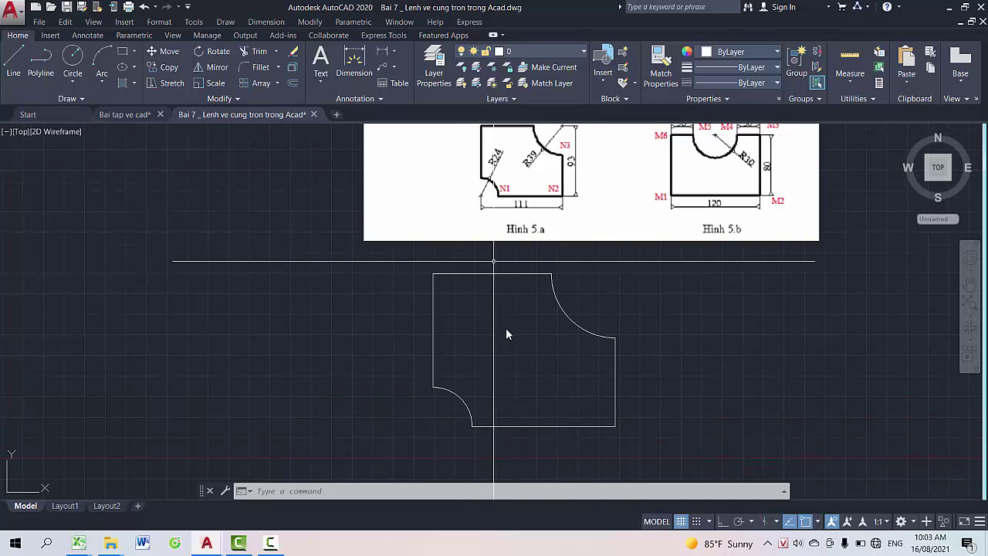
click(443, 492)
key(Return)
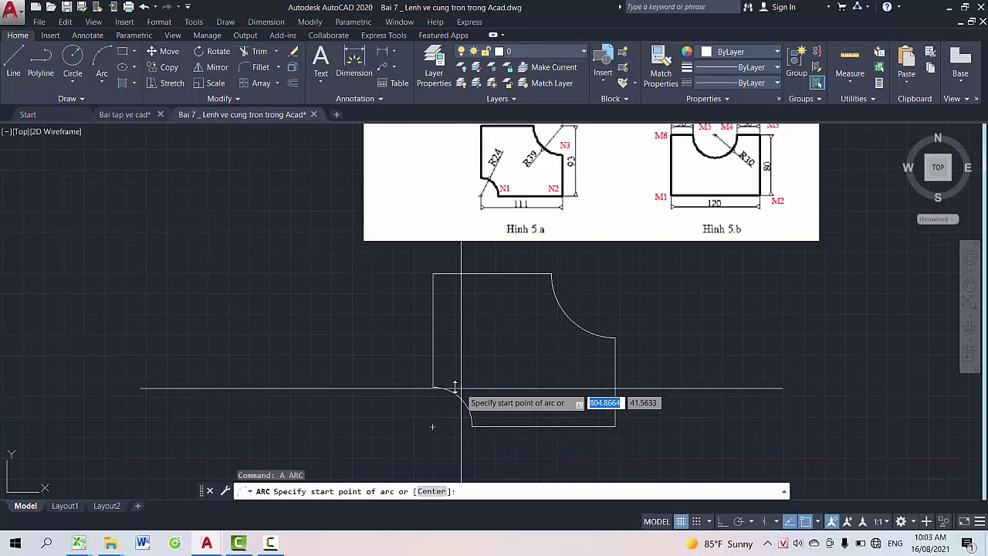
click(433, 387)
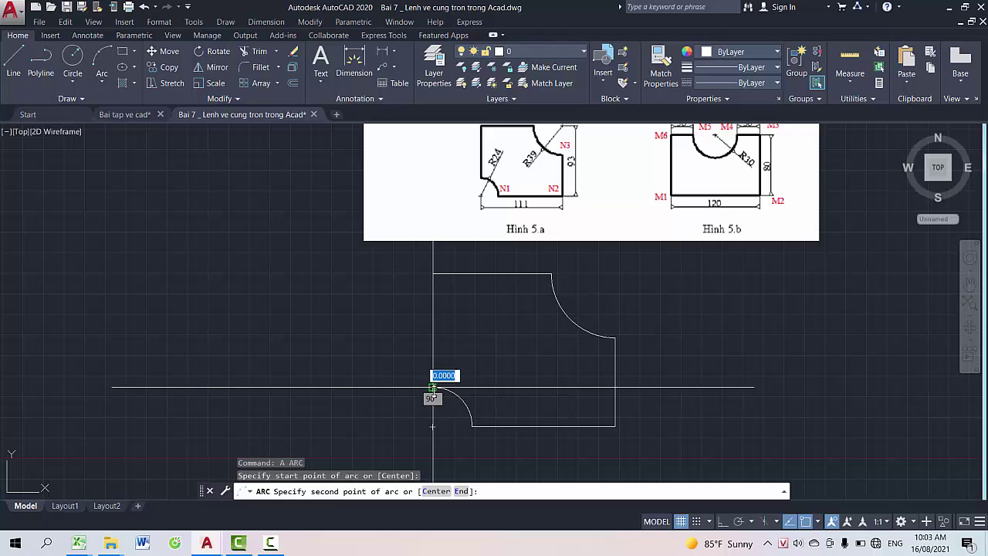
key(Return)
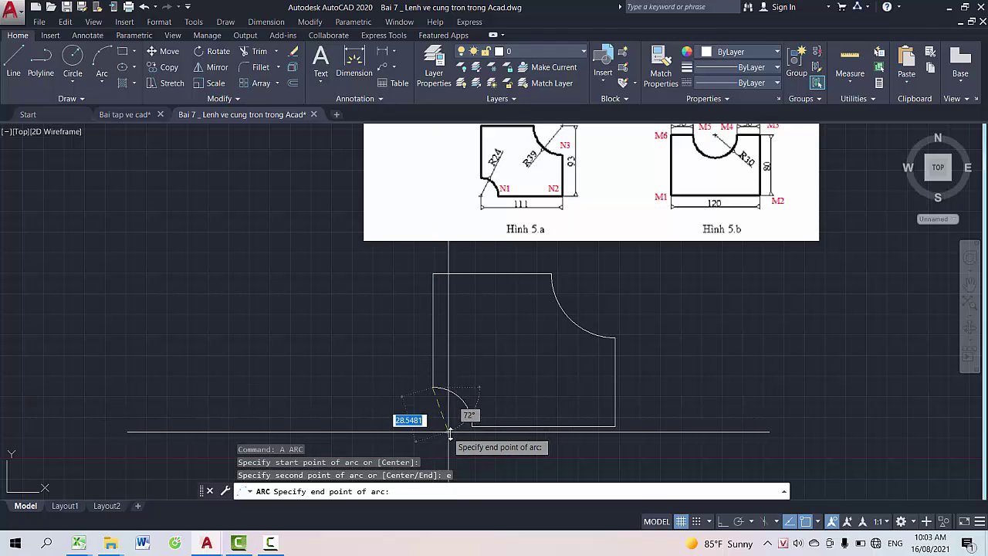
click(472, 427)
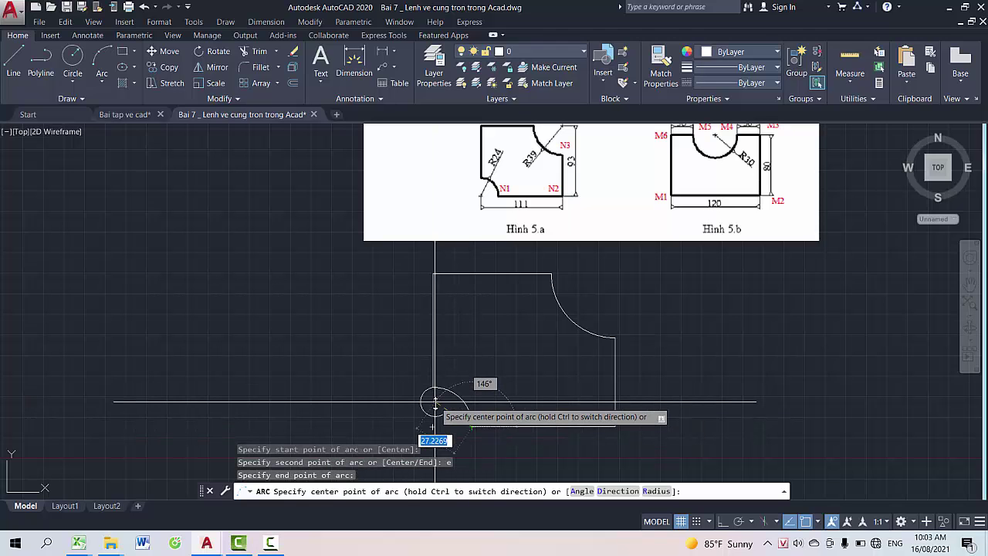
text(r)
key(Return)
text(24)
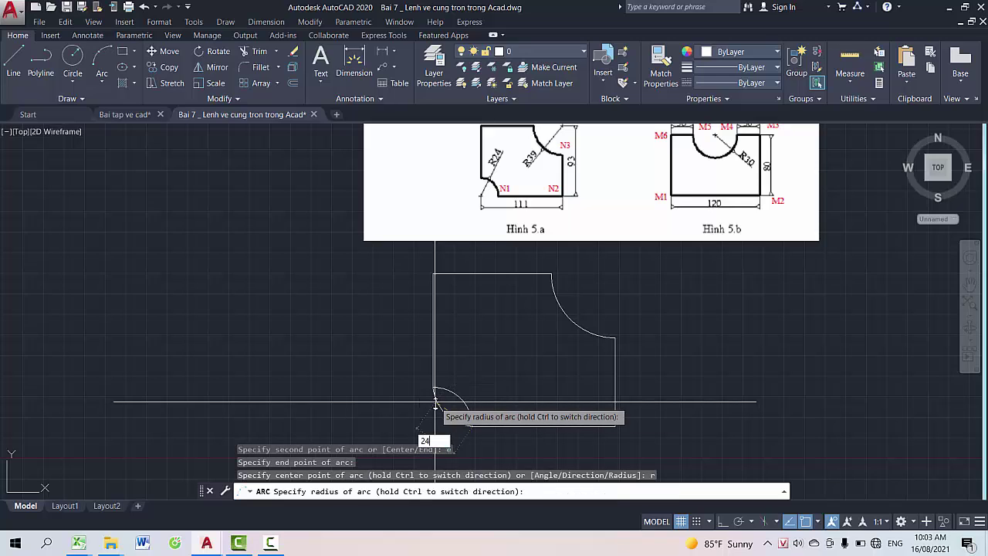
key(Return)
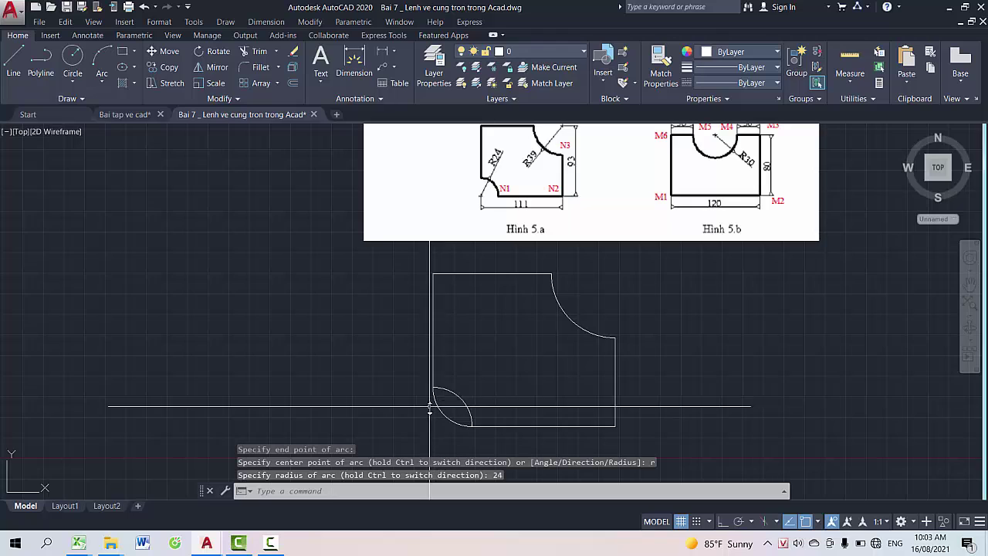
Erase the extra duplicate R24 arc.
scroll(433, 378, up, 4)
click(452, 414)
scroll(454, 416, down, 1)
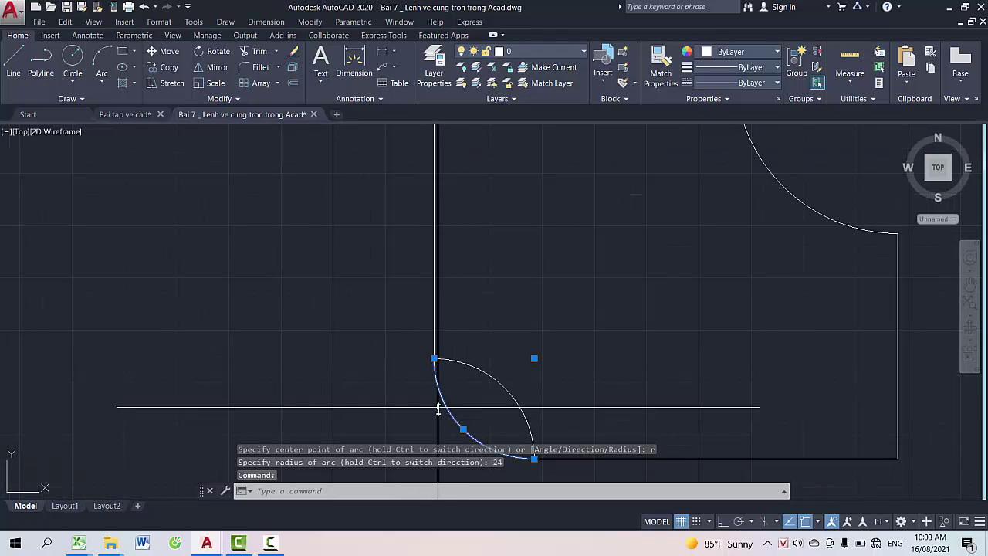
scroll(463, 394, down, 3)
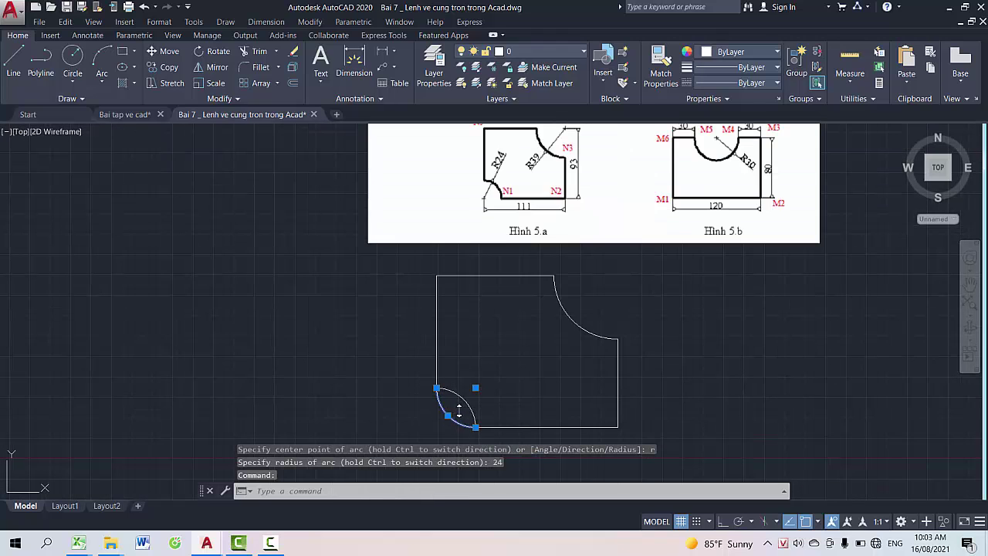
key(Delete)
Begin Hình 5.b with a 120-unit bottom edge right of the first shape.
scroll(552, 356, down, 2)
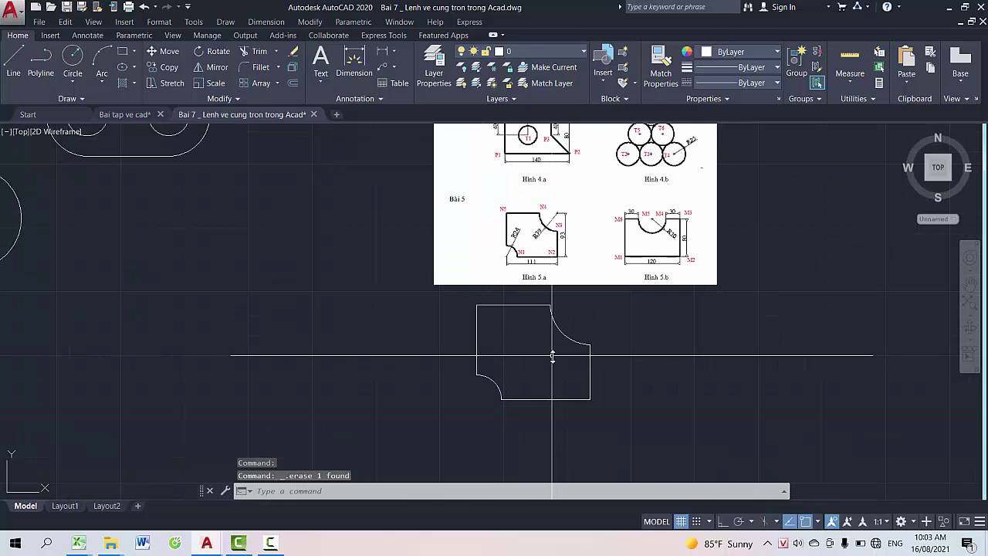
mouse_move(540, 337)
middle_down()
mouse_move(397, 324)
mouse_move(490, 379)
middle_up()
scroll(489, 379, up, 2)
scroll(506, 284, up, 1)
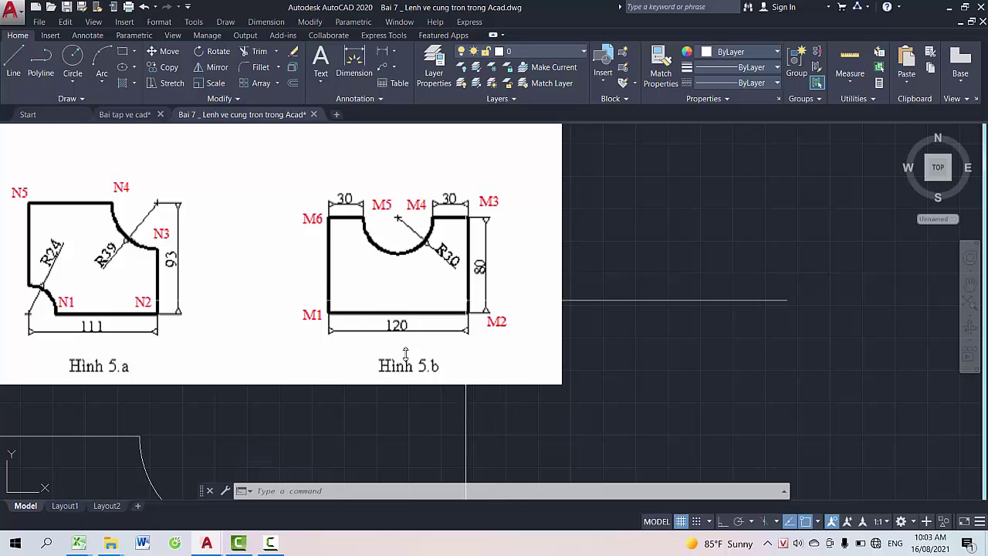
scroll(492, 246, down, 2)
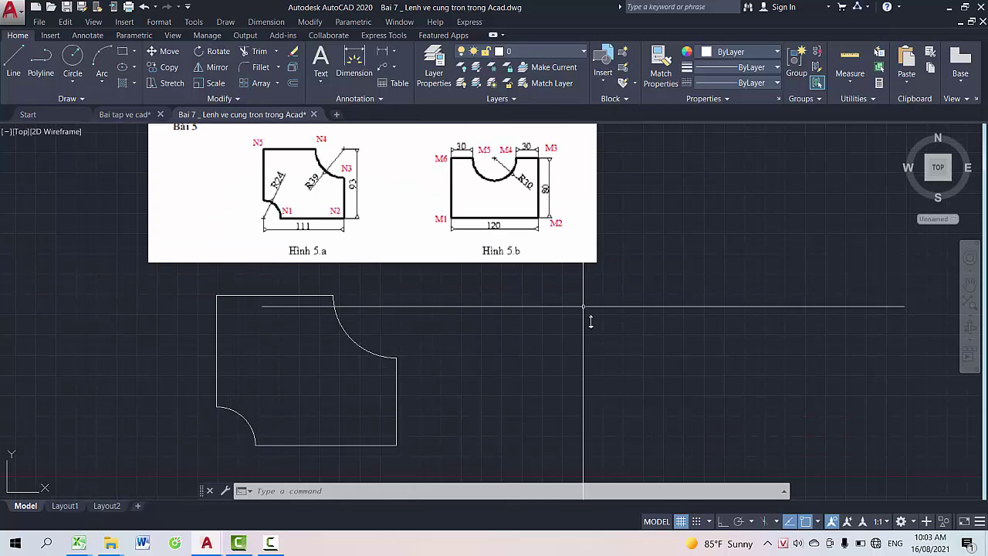
mouse_move(604, 362)
middle_down()
mouse_move(597, 340)
mouse_move(595, 369)
middle_up()
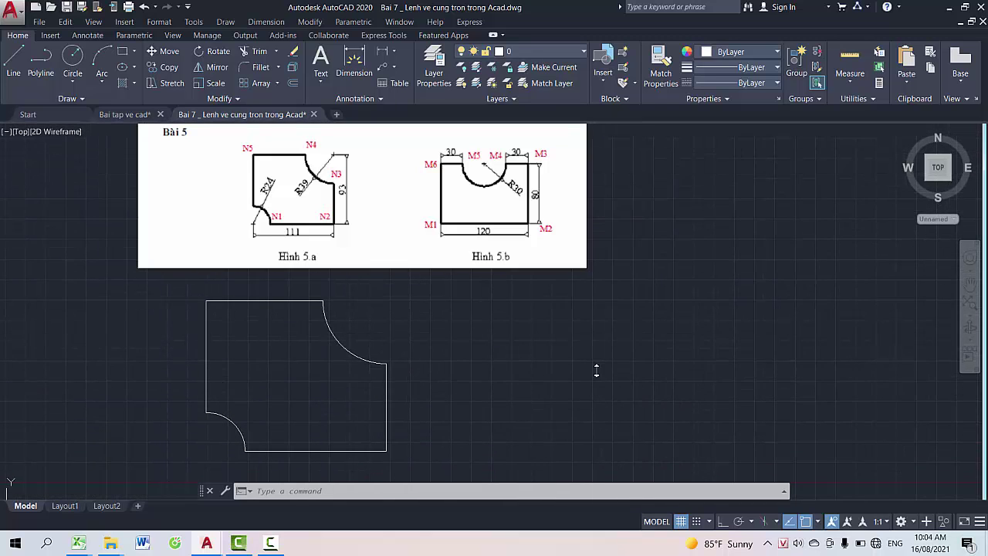
text(l)
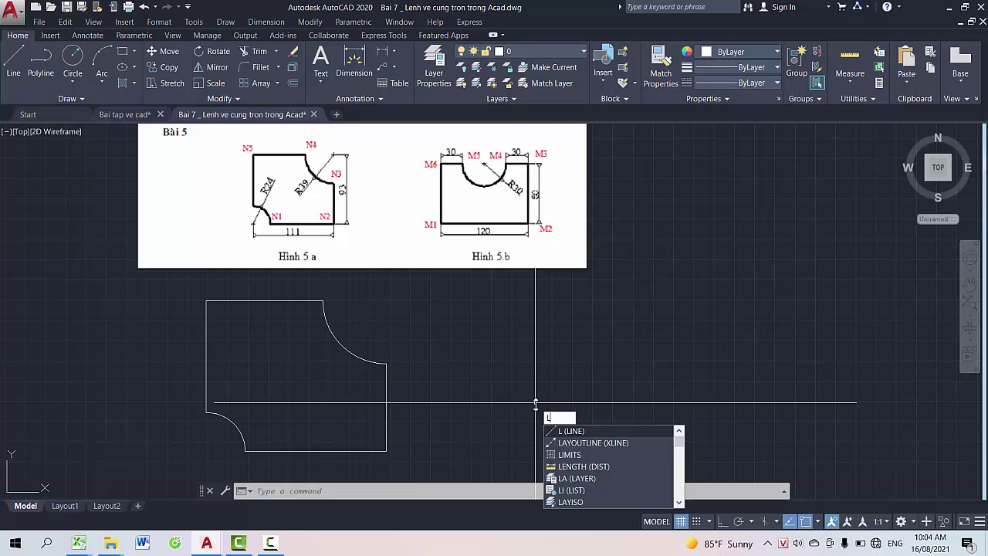
key(Return)
click(525, 388)
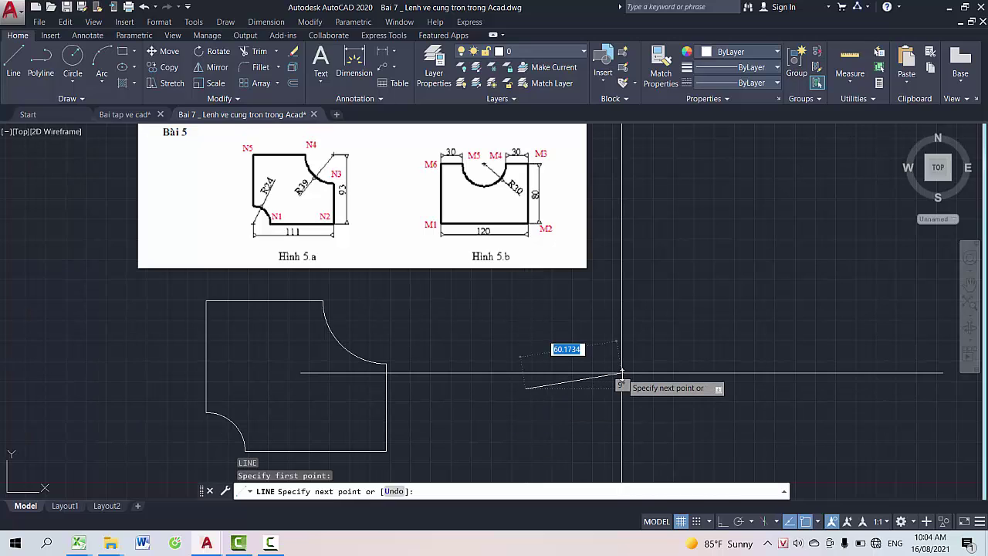
key(F8)
key(F8)
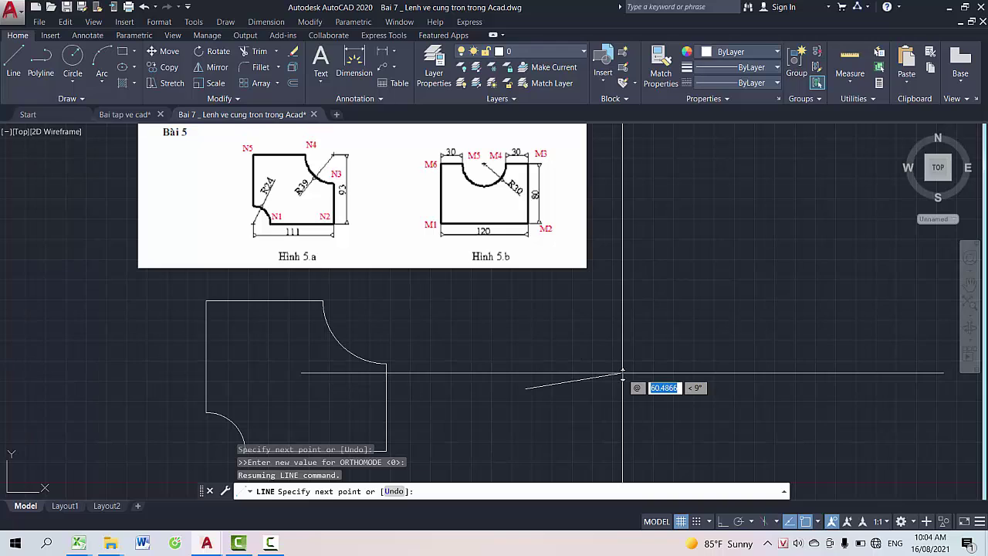
key(Return)
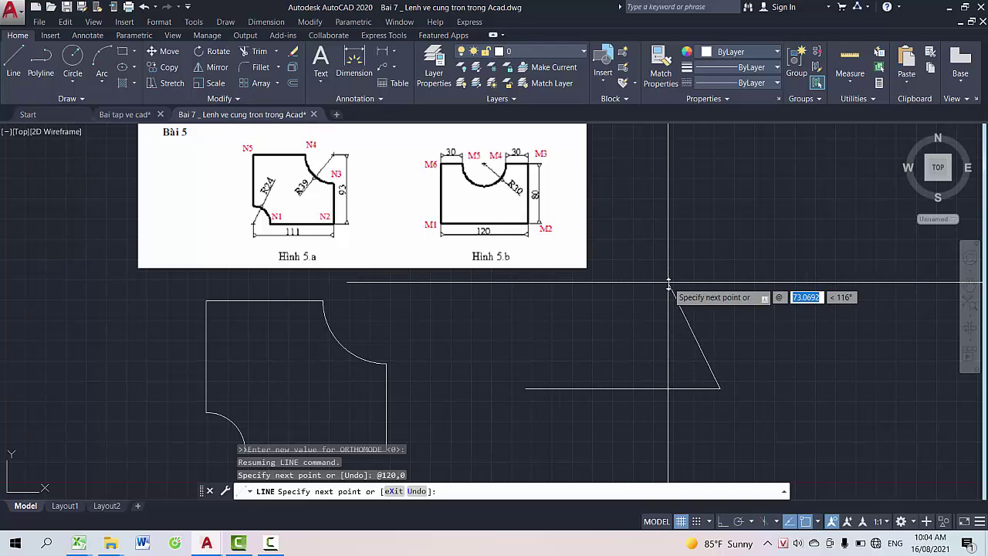
text(0)
key(Tab)
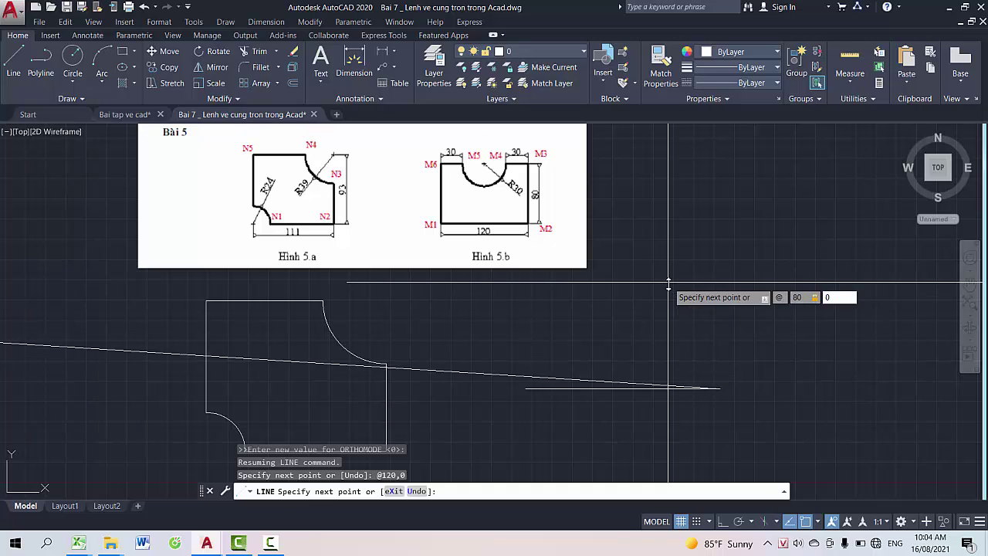
key(Escape)
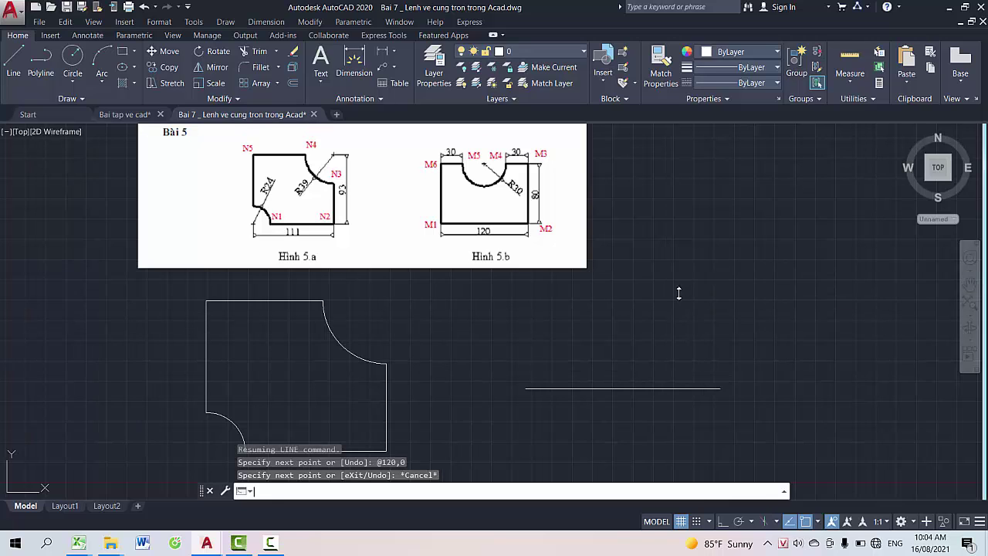
From the base line's right end, draw the 80-unit right side and 30-unit top edge.
key(Return)
click(720, 388)
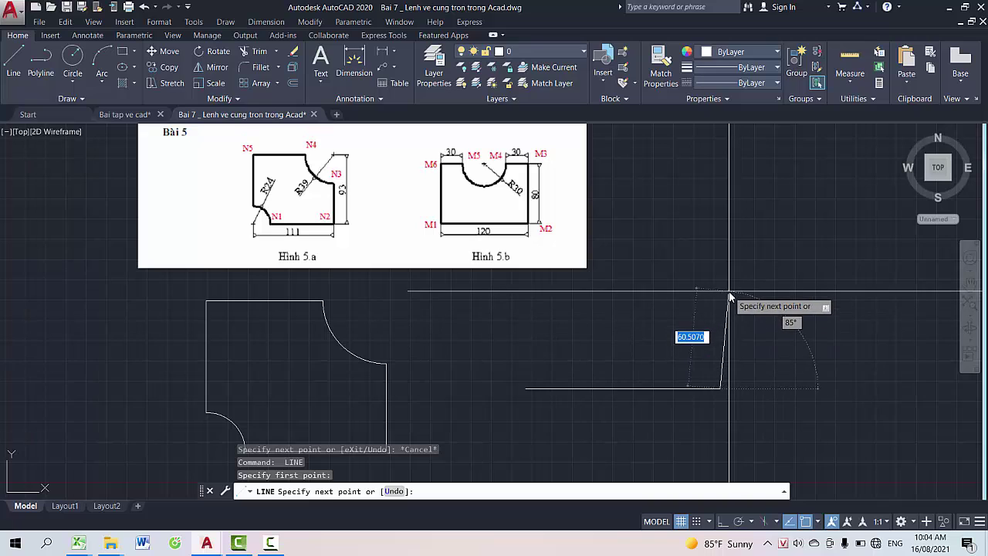
text(0)
key(Tab)
text(8)
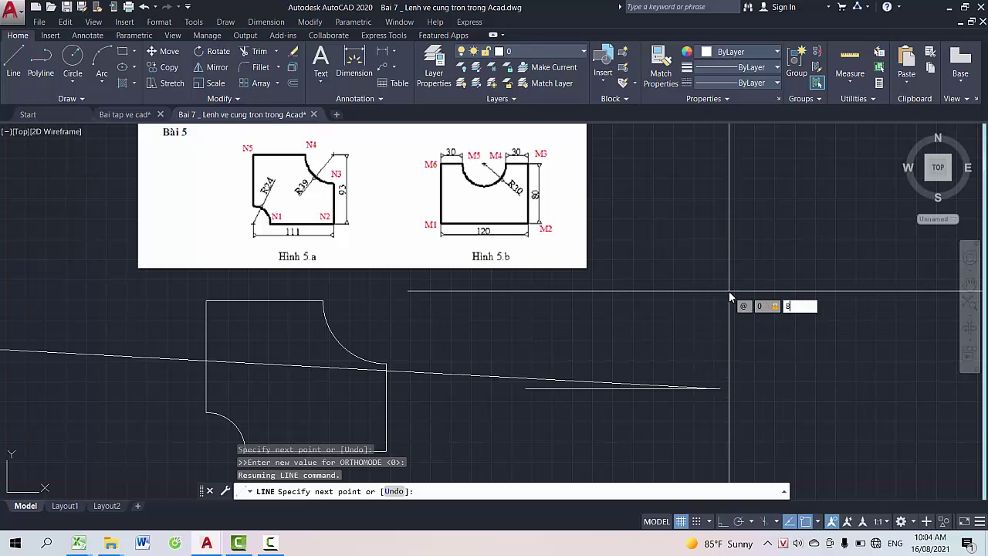
text(0)
key(Return)
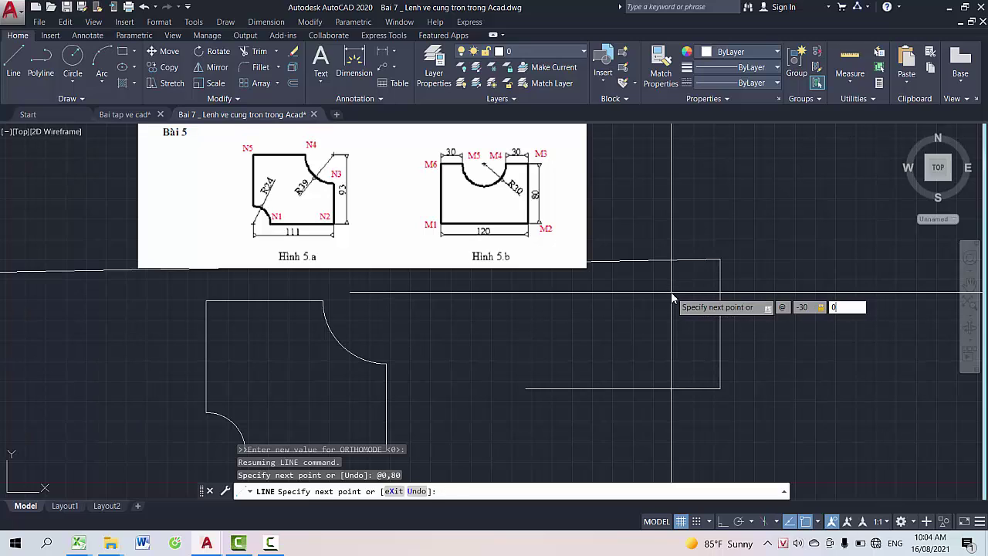
key(Return)
middle_drag(676, 296, 694, 351)
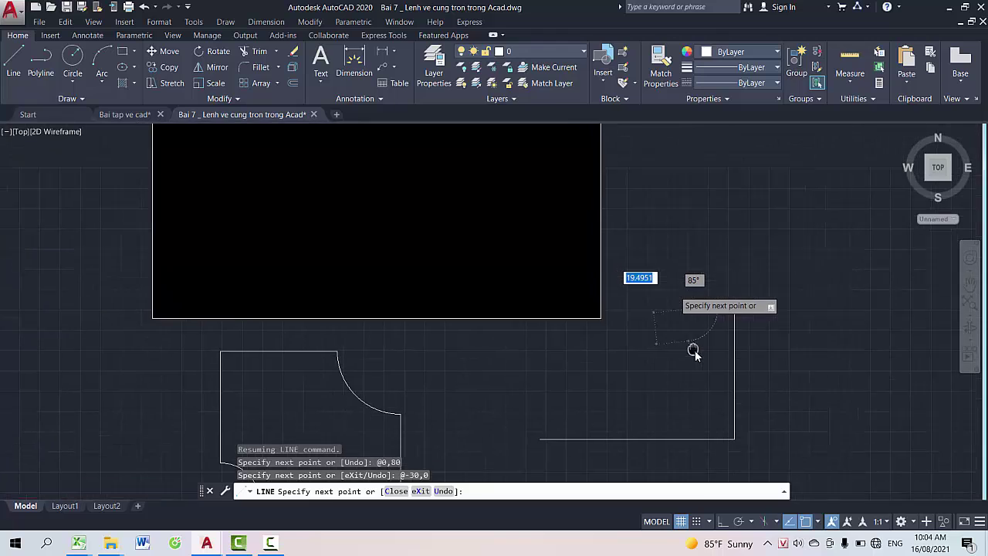
key(Escape)
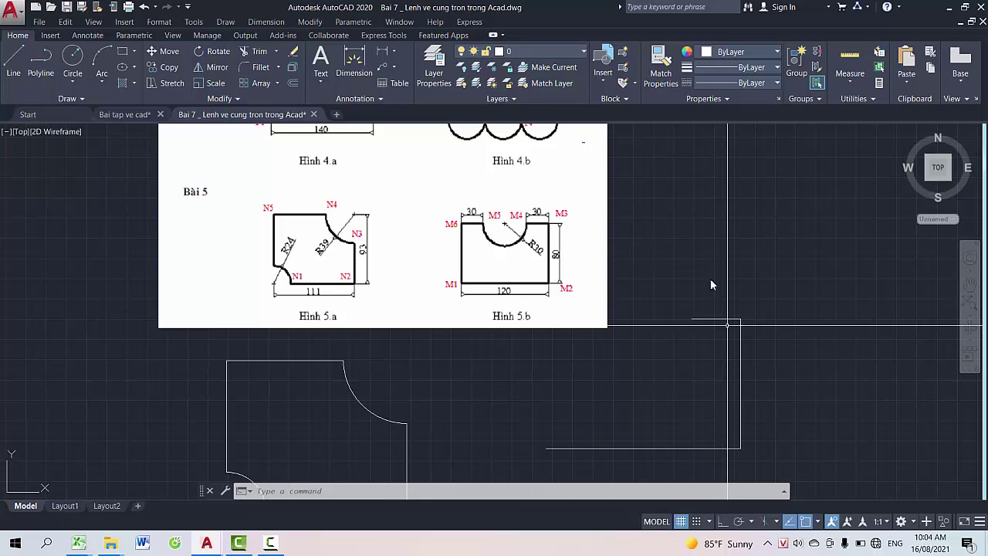
text(a)
key(space)
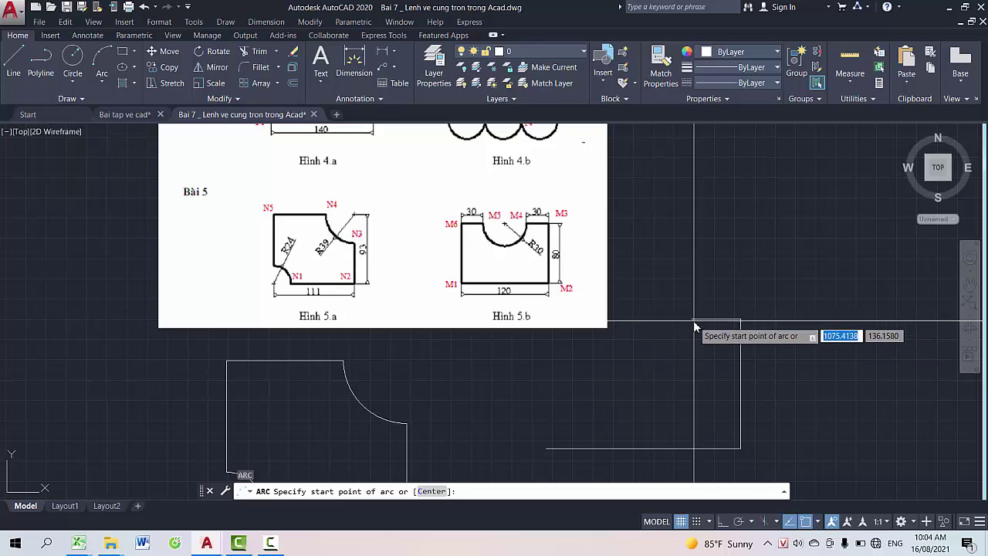
Draw a downward R30 semicircle from the top edge's left end, center @-30,0, angle -180.
click(693, 325)
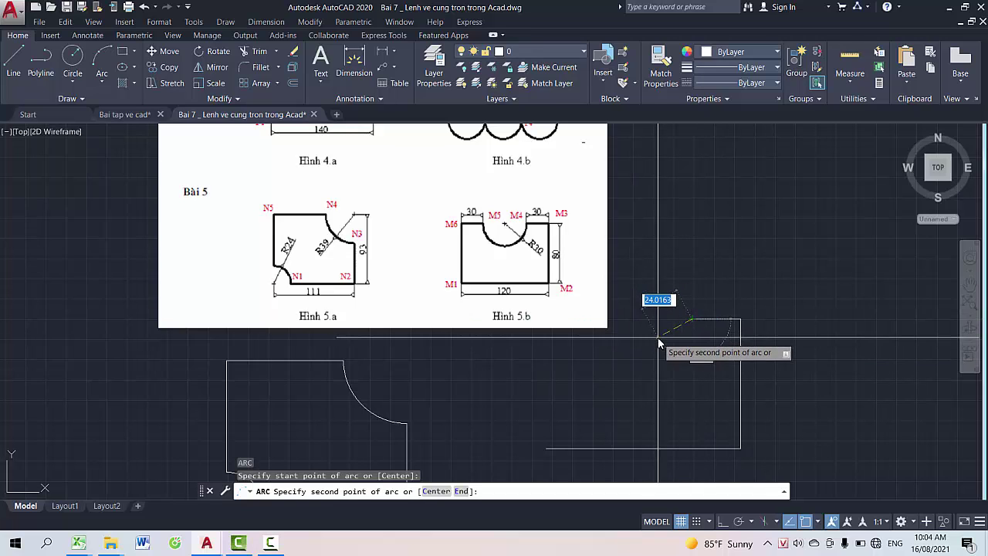
key(F8)
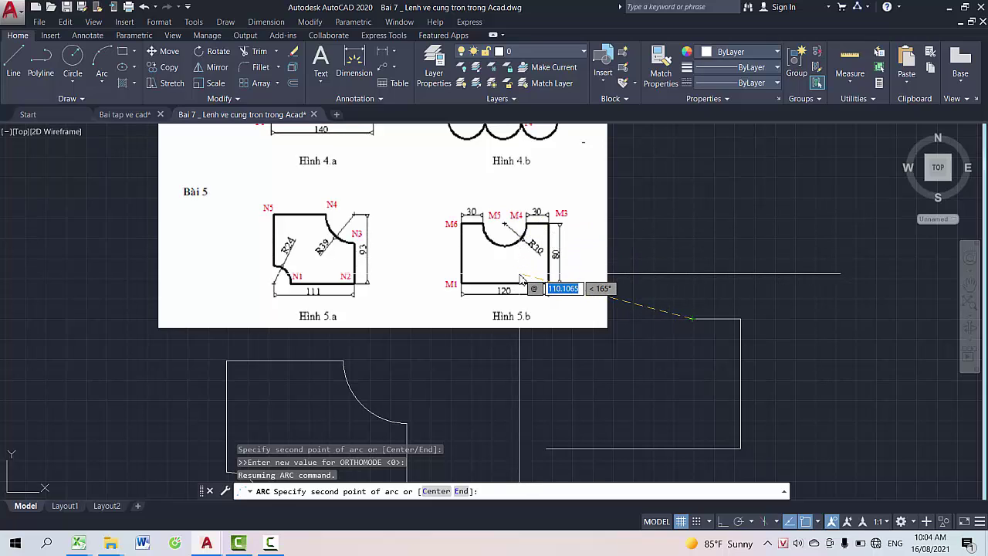
key(Escape)
key(Return)
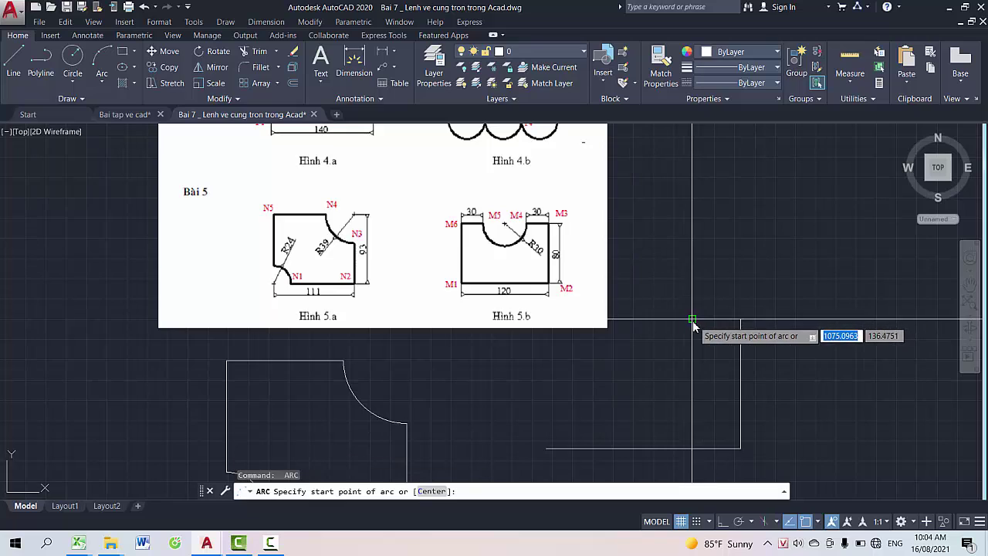
click(692, 323)
text(c)
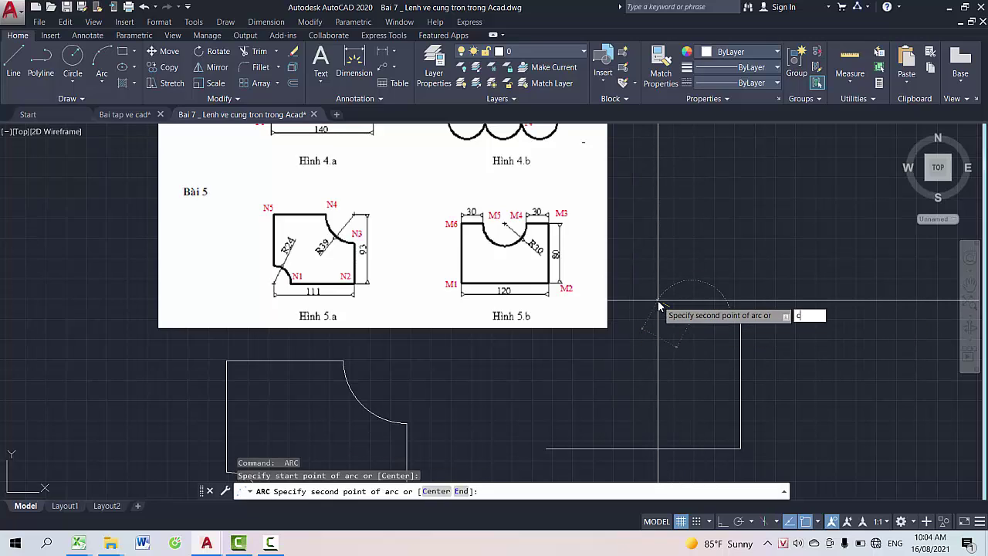
key(Return)
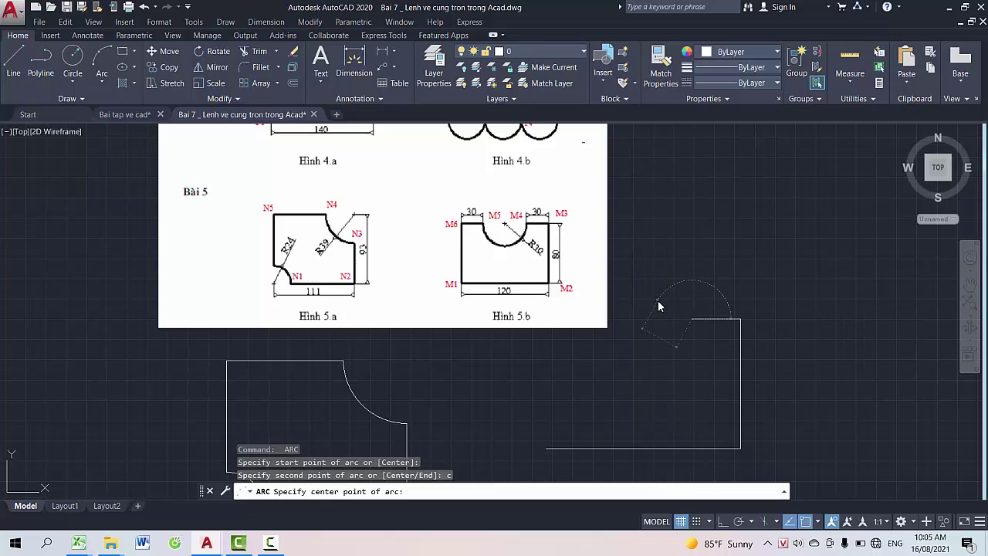
key(F8)
text(-30)
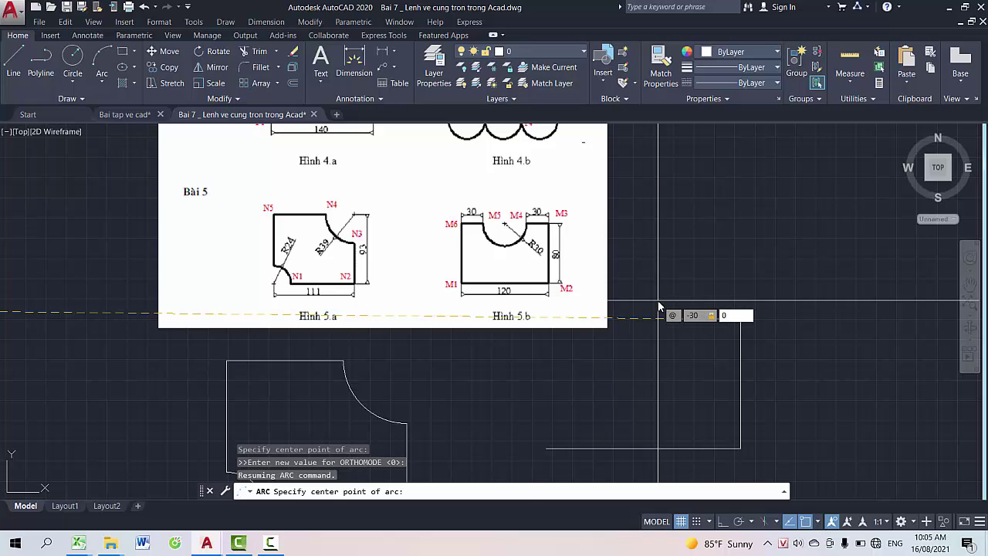
key(Return)
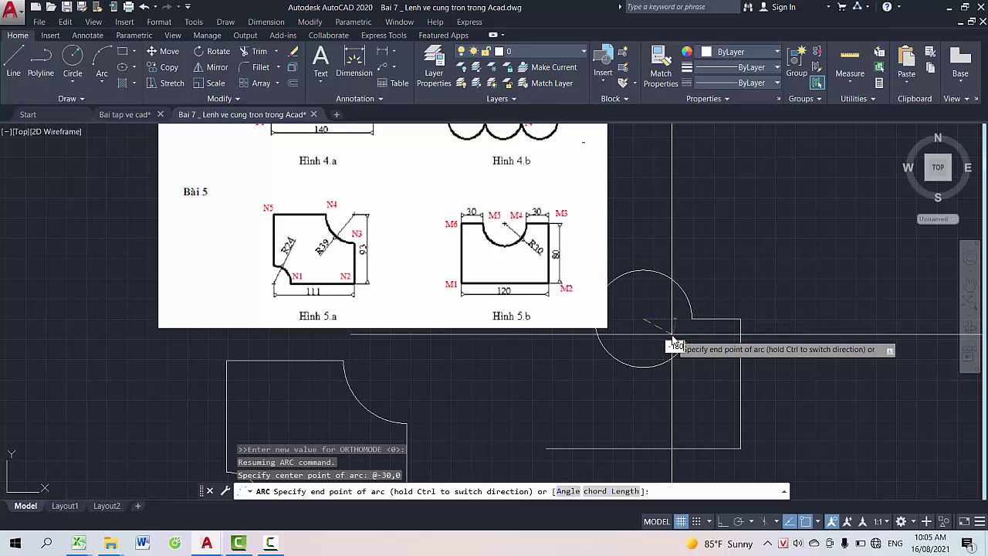
text(a)
key(Return)
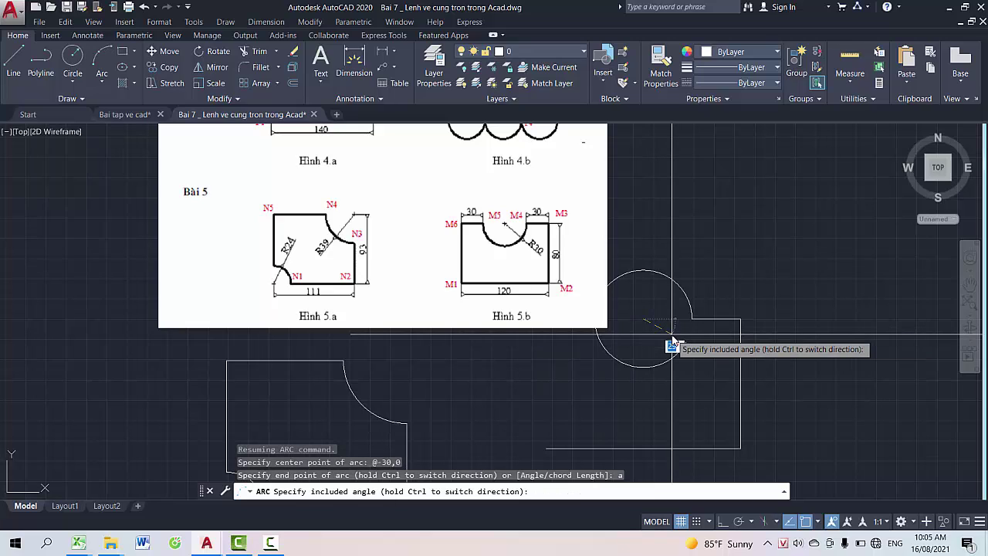
key(Return)
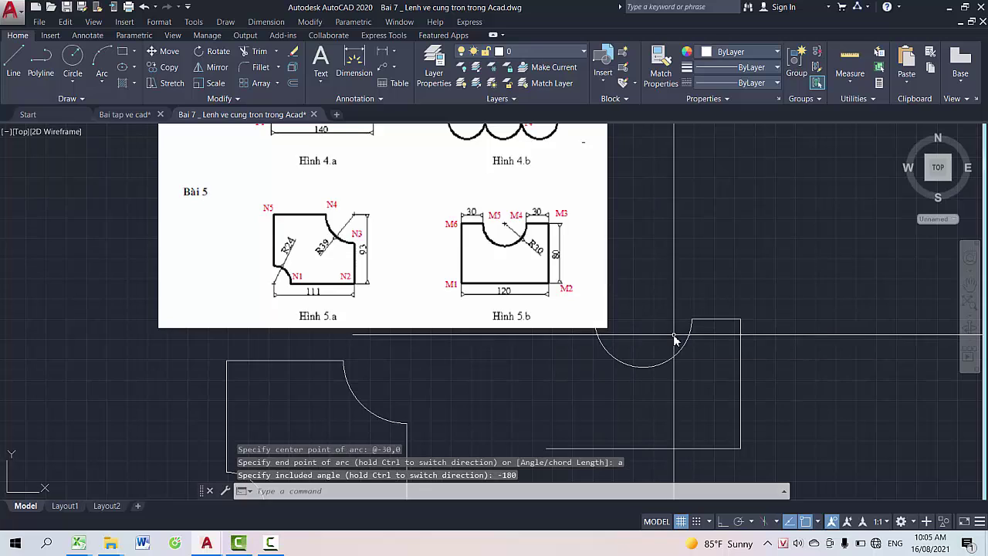
Select the reference image and start moving it out of the way.
scroll(743, 340, down, 2)
middle_drag(643, 373, 700, 419)
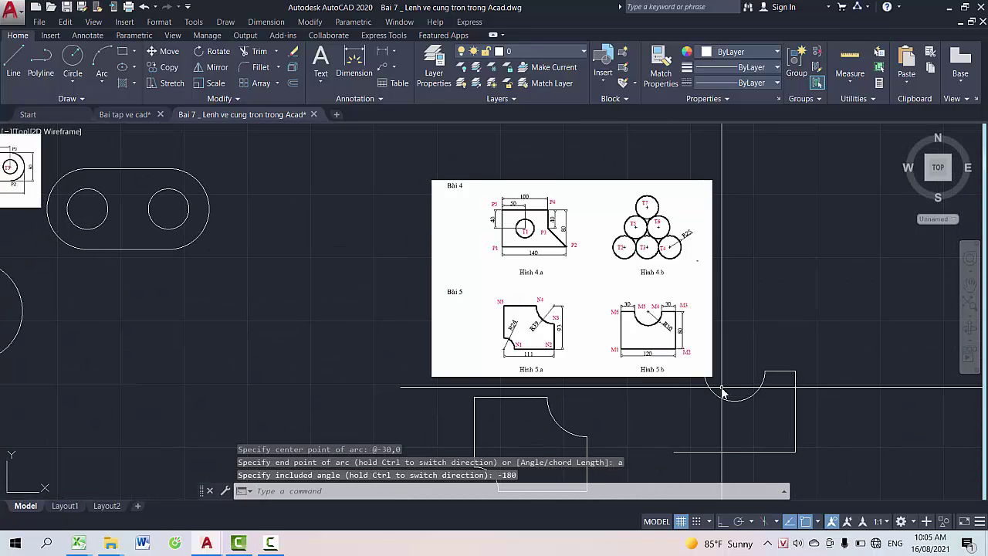
click(767, 251)
click(662, 221)
text(m)
key(Return)
click(626, 306)
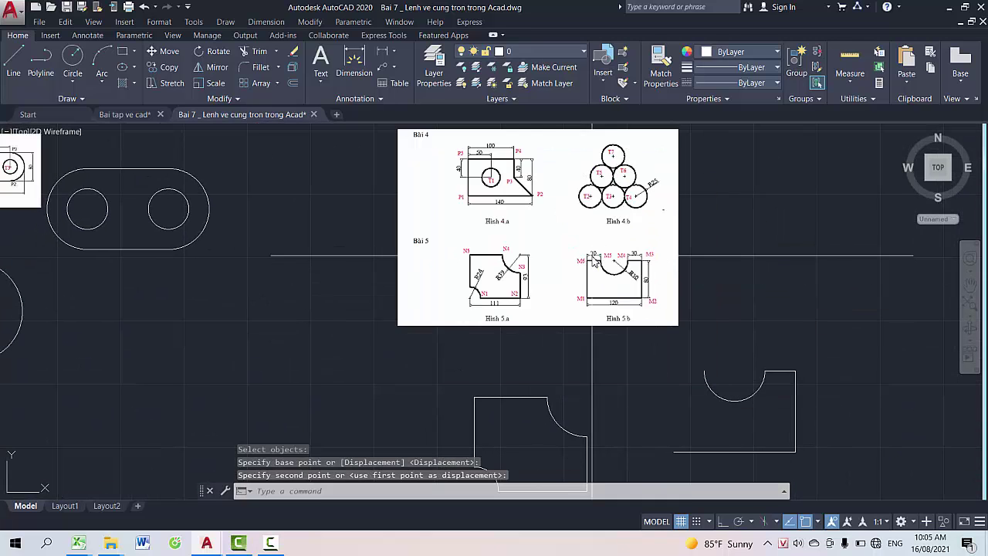
scroll(695, 390, up, 3)
scroll(703, 382, down, 2)
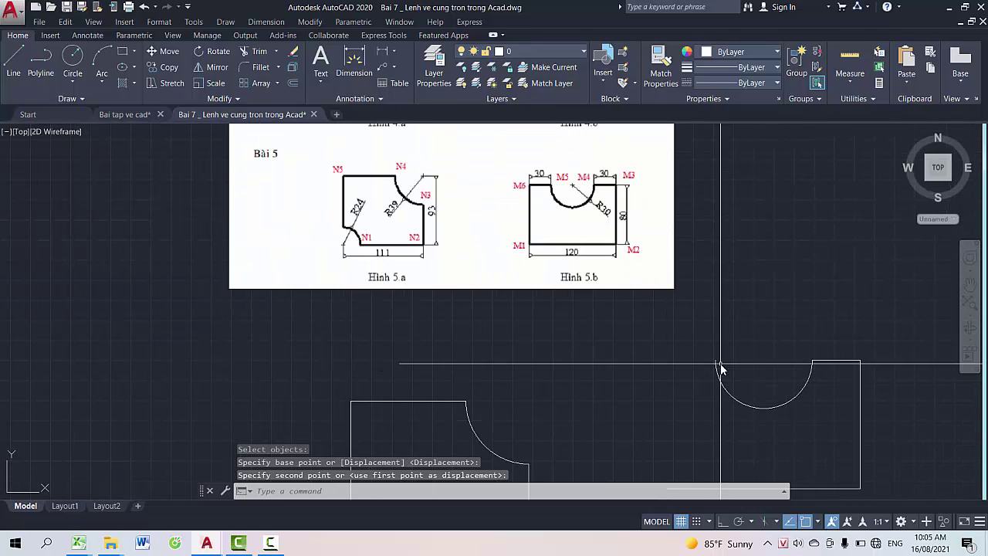
Drop the reference image in place and undo a wrong leftward line from the arc's end.
click(720, 369)
text(l)
key(Return)
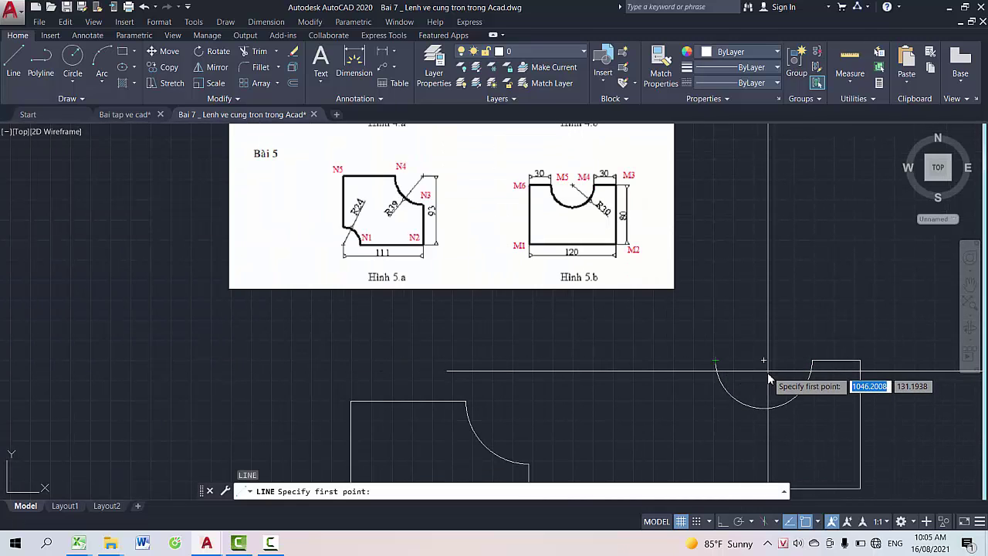
key(Return)
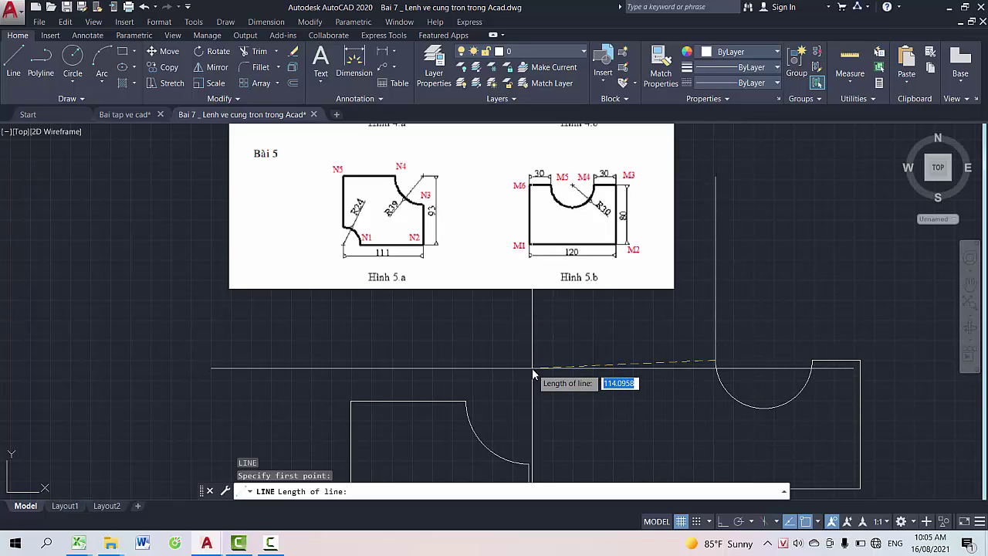
key(F8)
text(@-30)
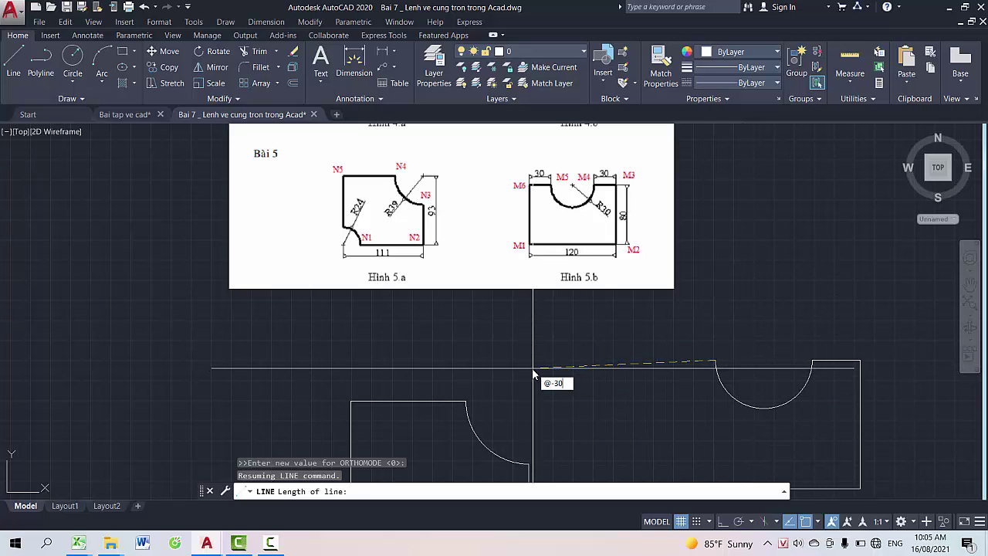
text(,0)
key(Return)
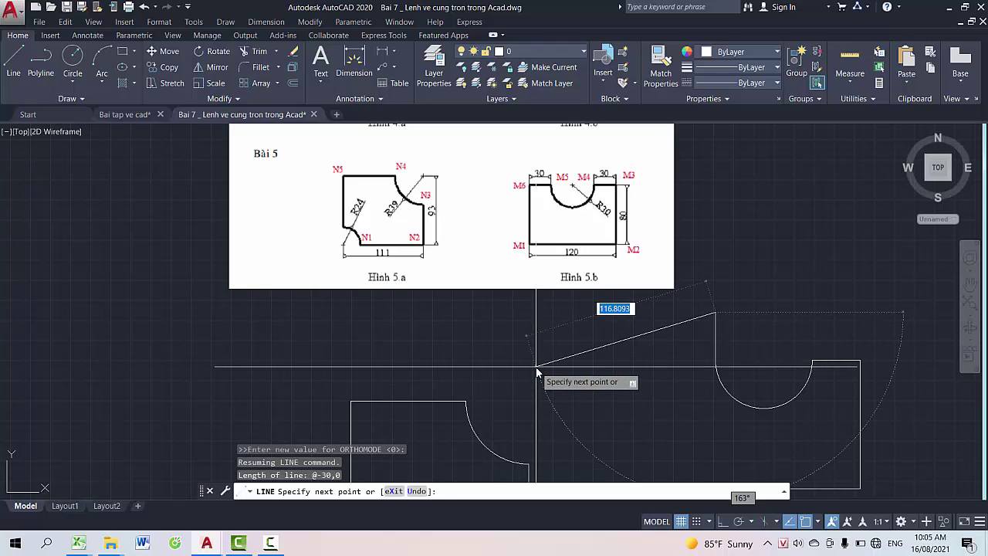
key(ctrl+z)
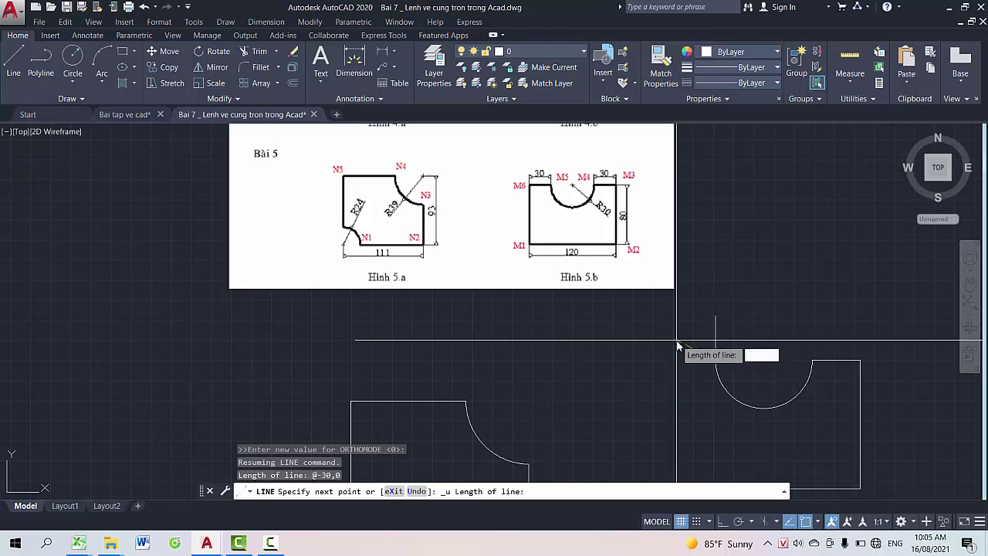
Draw the 30-unit top-left edge from the notch's left end to close Hình 5.b.
key(F8)
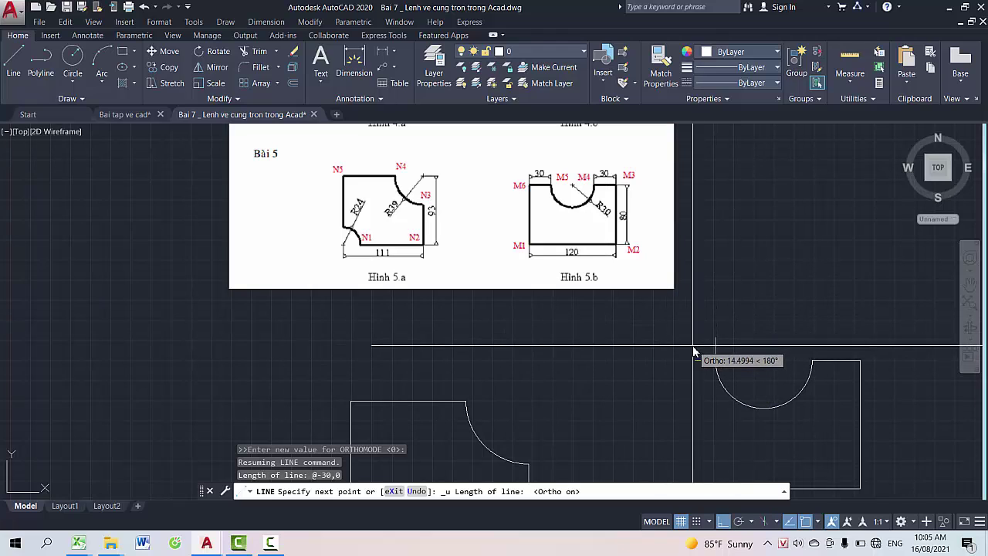
key(Escape)
key(Return)
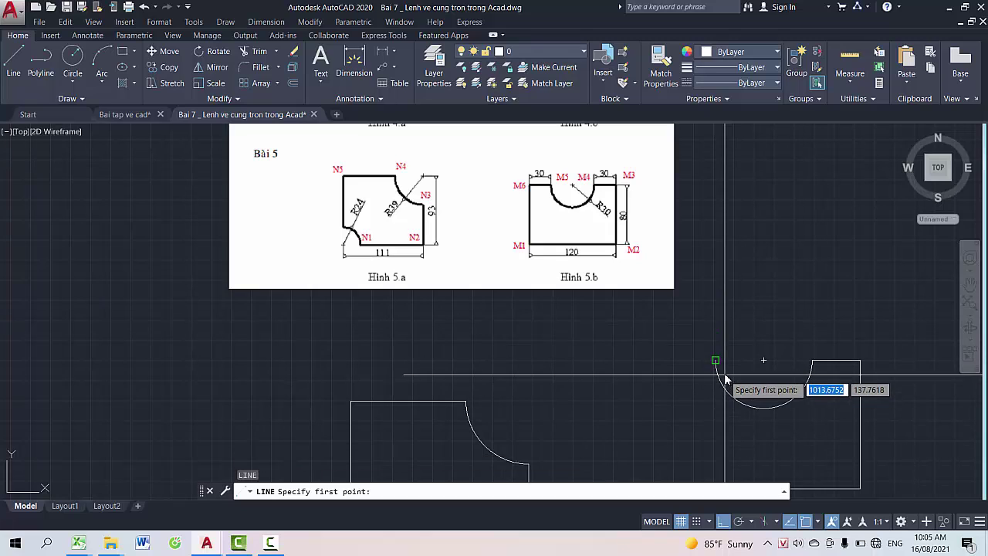
click(716, 360)
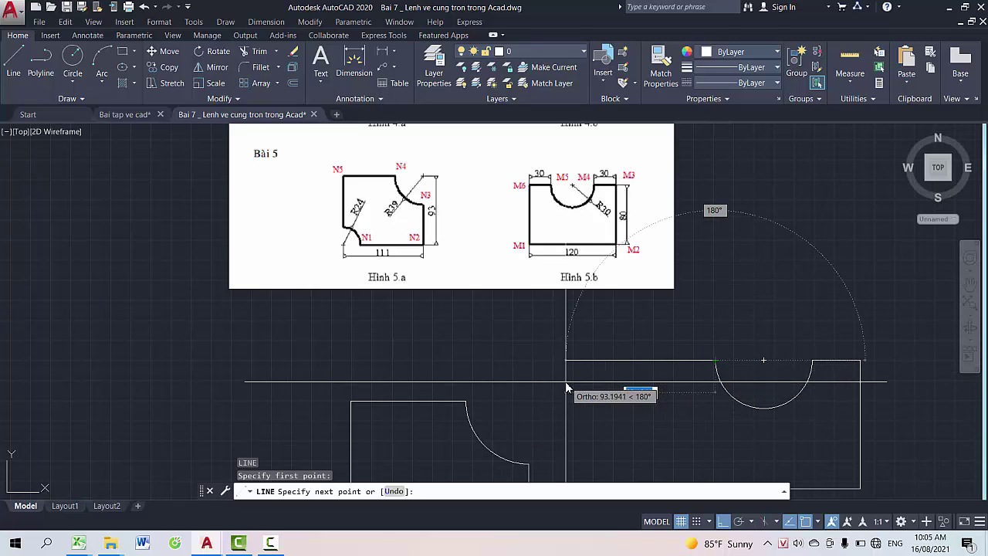
text(-)
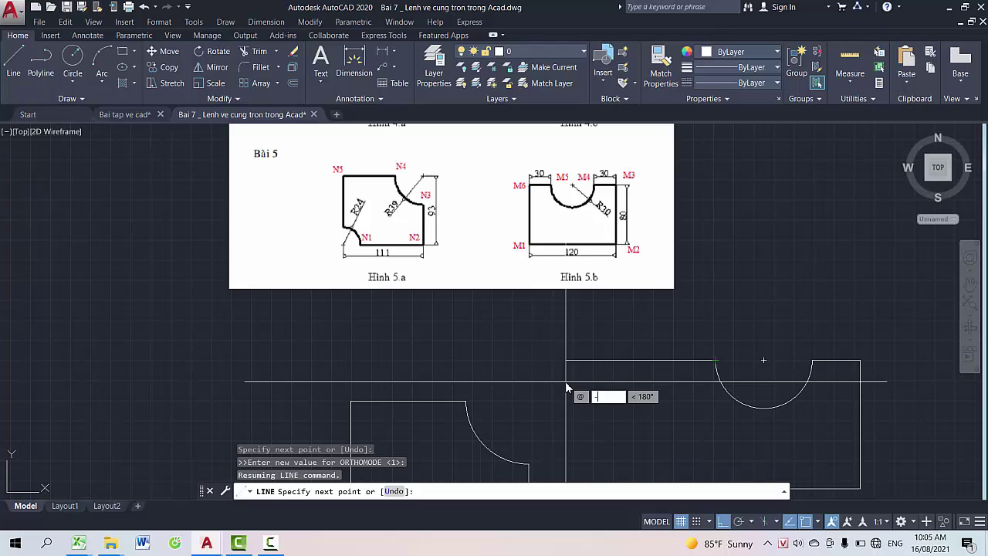
text(30,)
text(0)
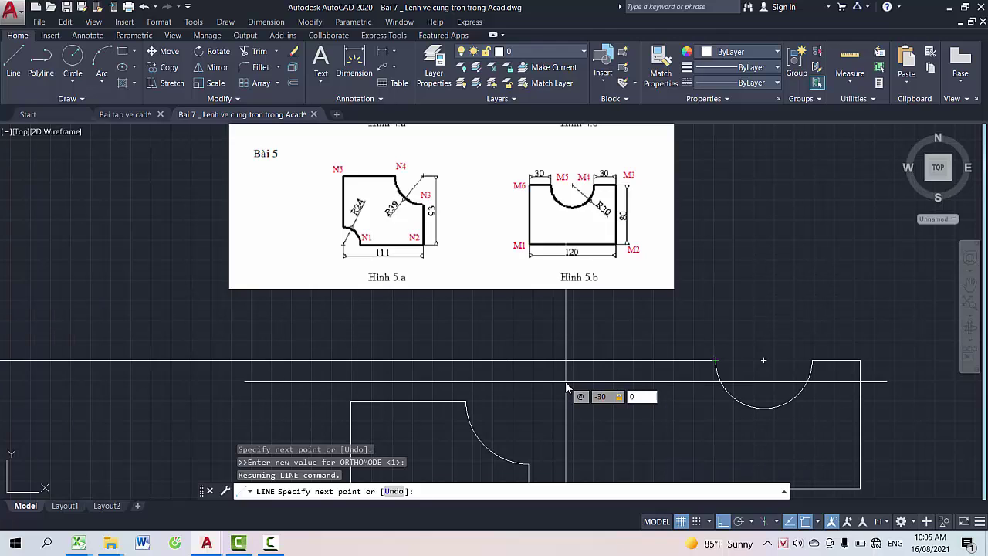
key(Return)
scroll(707, 434, down, 4)
scroll(707, 434, up, 2)
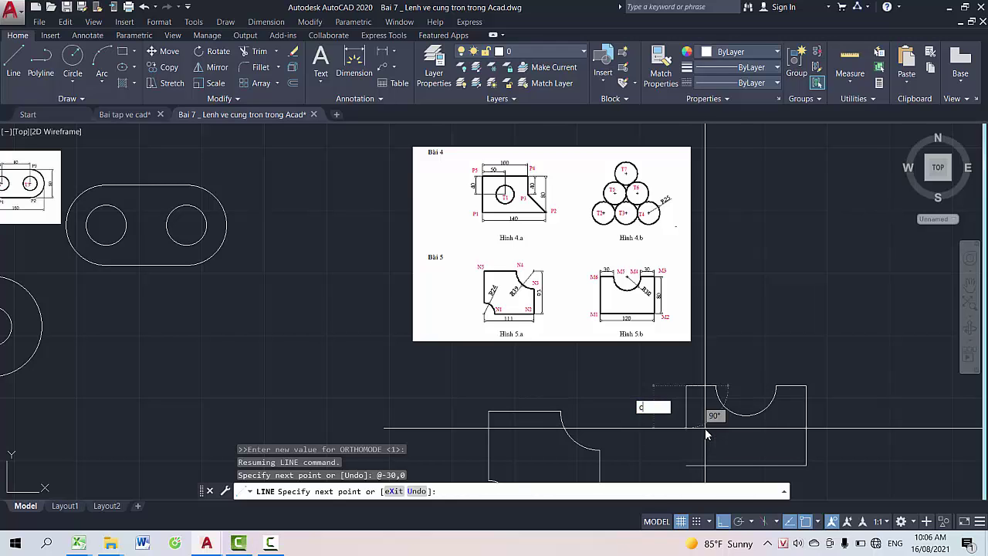
scroll(699, 440, down, 3)
scroll(697, 456, up, 1)
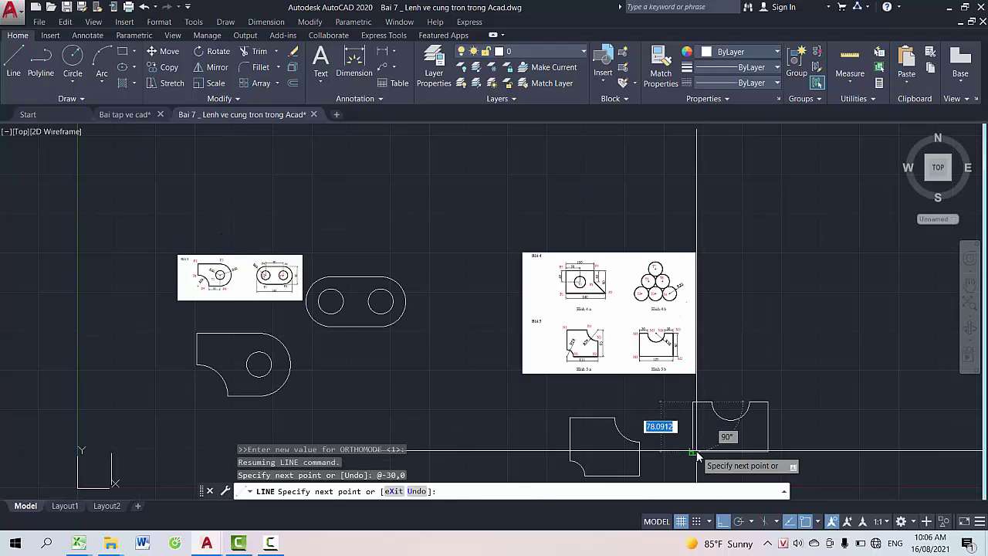
scroll(684, 441, up, 2)
key(Escape)
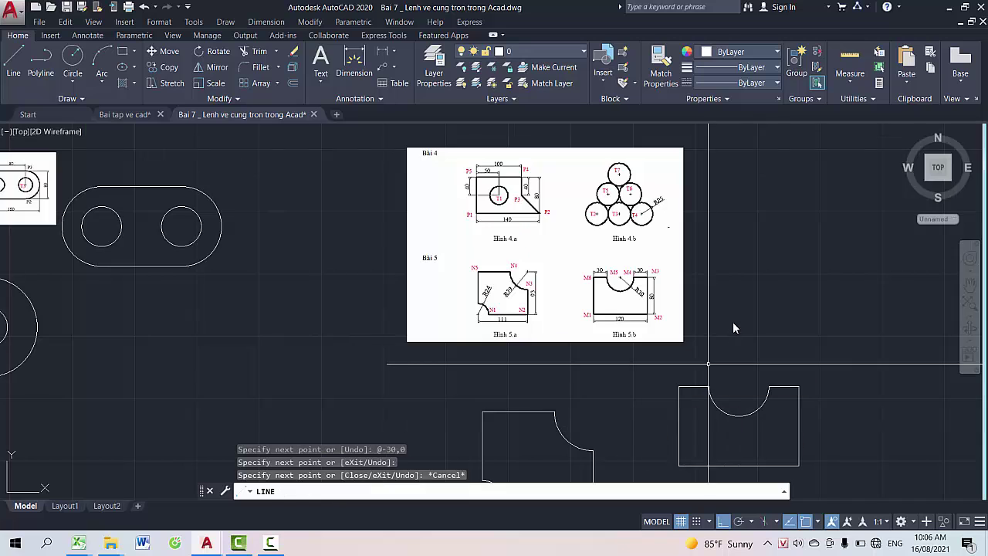
scroll(731, 318, down, 2)
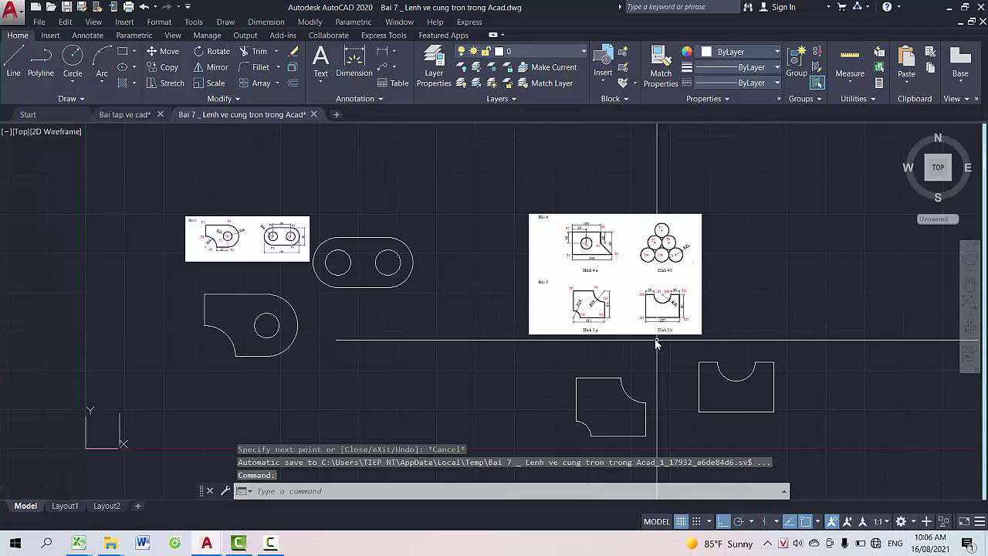
scroll(588, 246, up, 2)
scroll(603, 229, down, 1)
scroll(662, 242, down, 1)
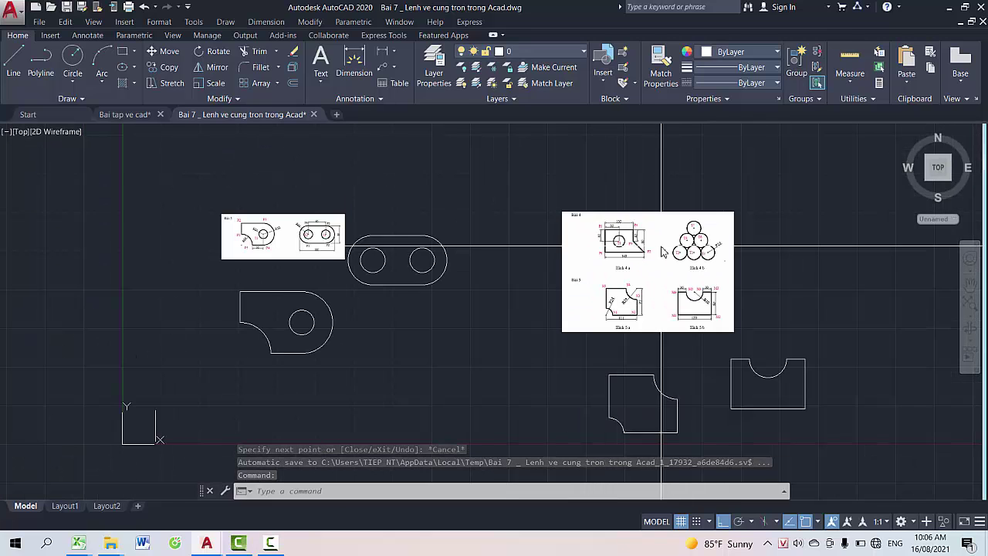
scroll(239, 251, up, 2)
scroll(278, 225, up, 2)
scroll(282, 226, down, 2)
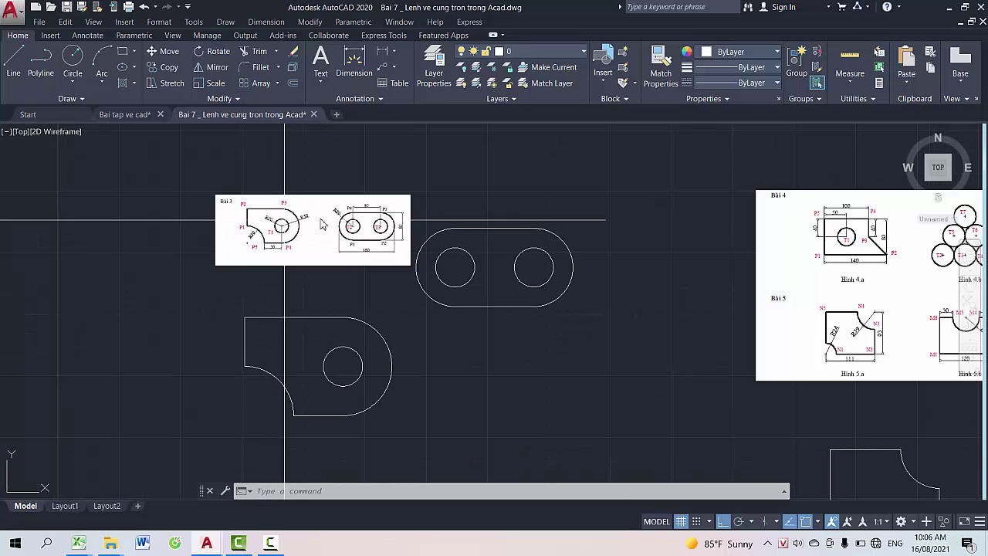
scroll(375, 214, down, 2)
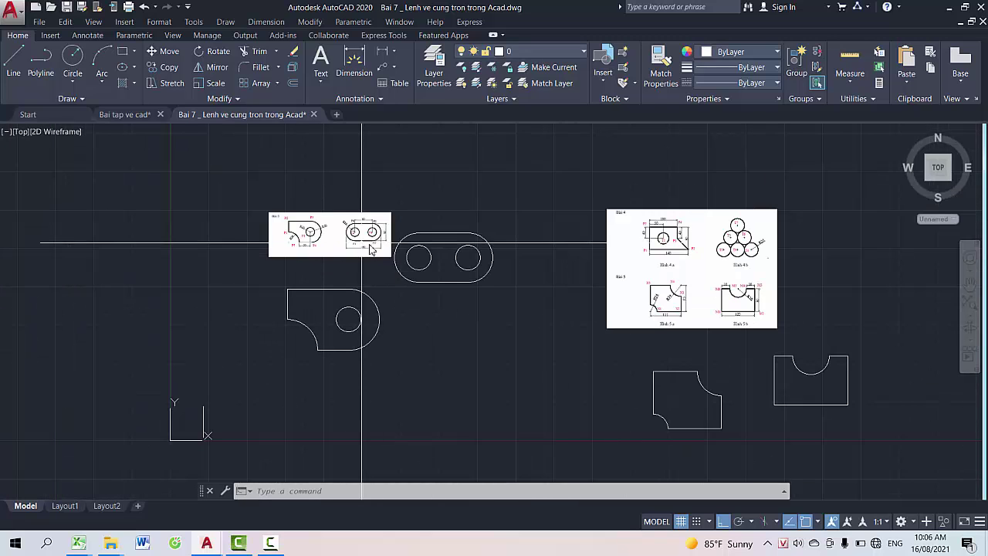
mouse_move(788, 393)
middle_down()
mouse_move(755, 410)
mouse_move(712, 393)
middle_up()
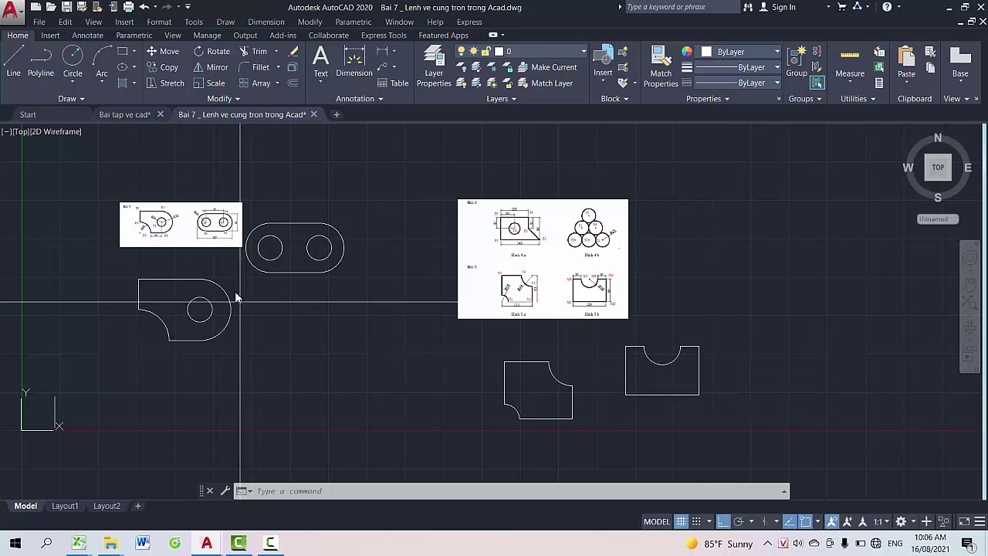
middle_drag(214, 275, 345, 290)
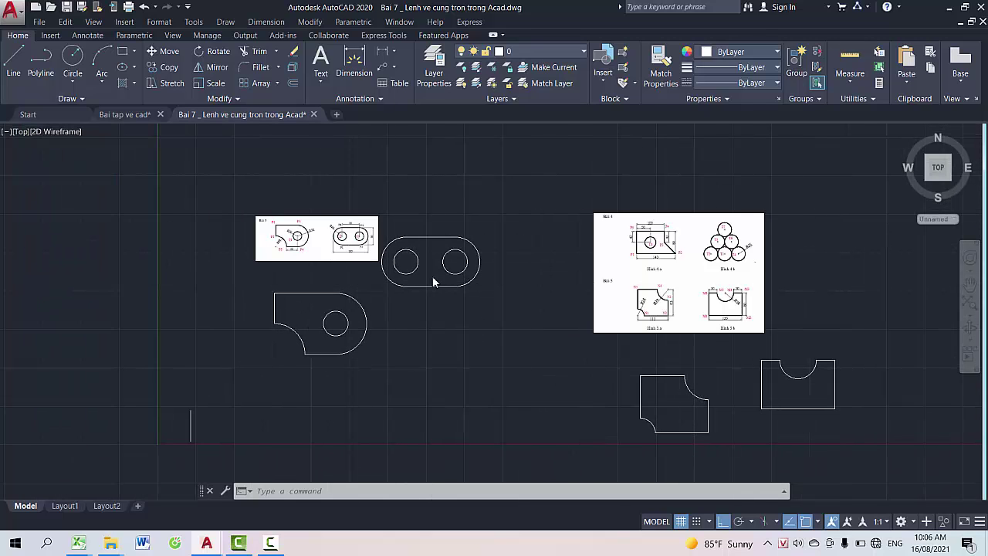
scroll(459, 271, up, 2)
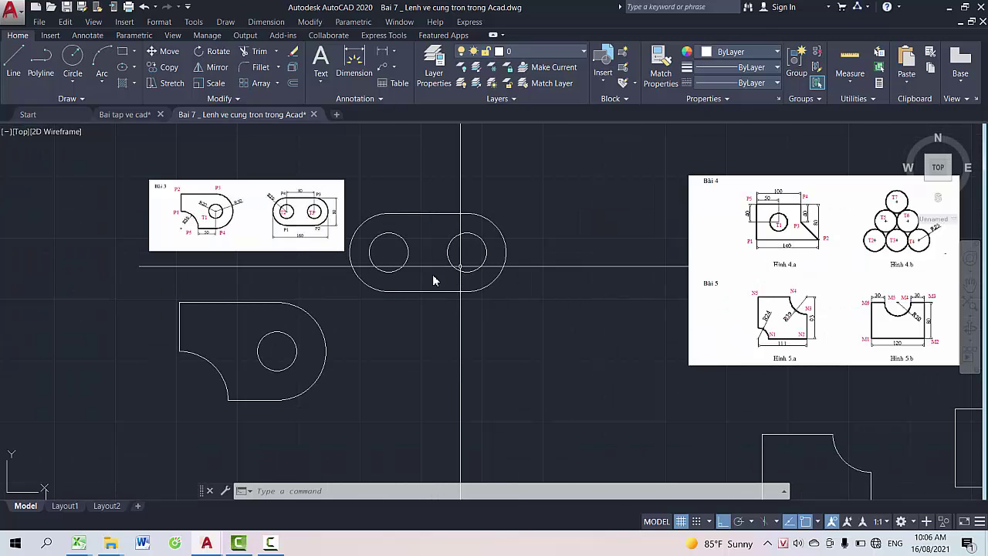
scroll(241, 225, up, 2)
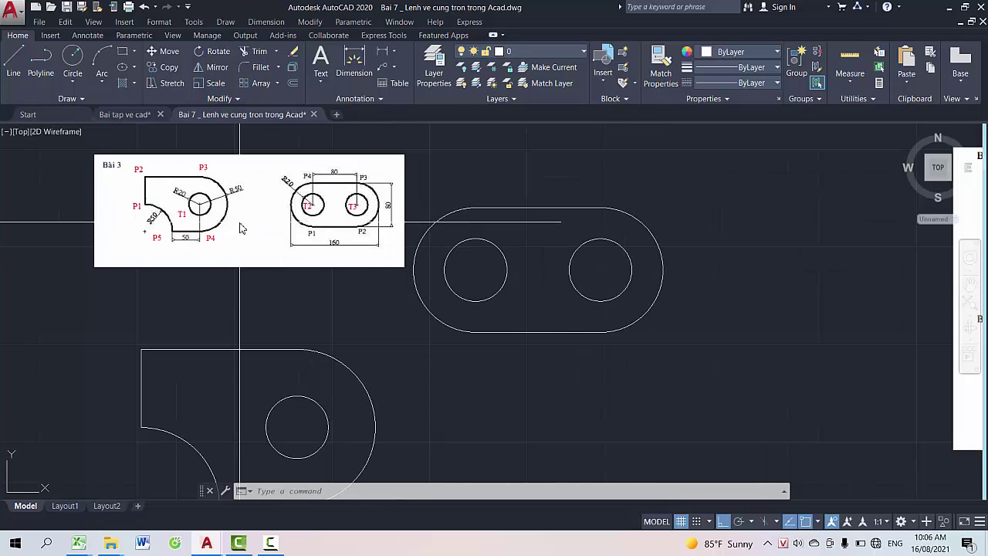
scroll(185, 212, down, 4)
scroll(135, 166, up, 3)
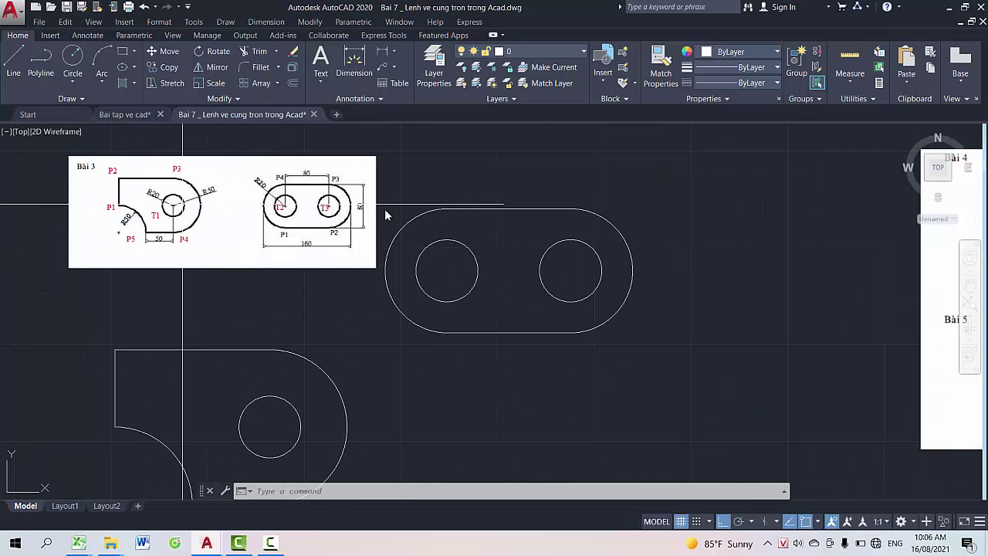
scroll(155, 177, down, 1)
middle_drag(795, 221, 588, 237)
scroll(598, 271, down, 4)
scroll(571, 332, up, 4)
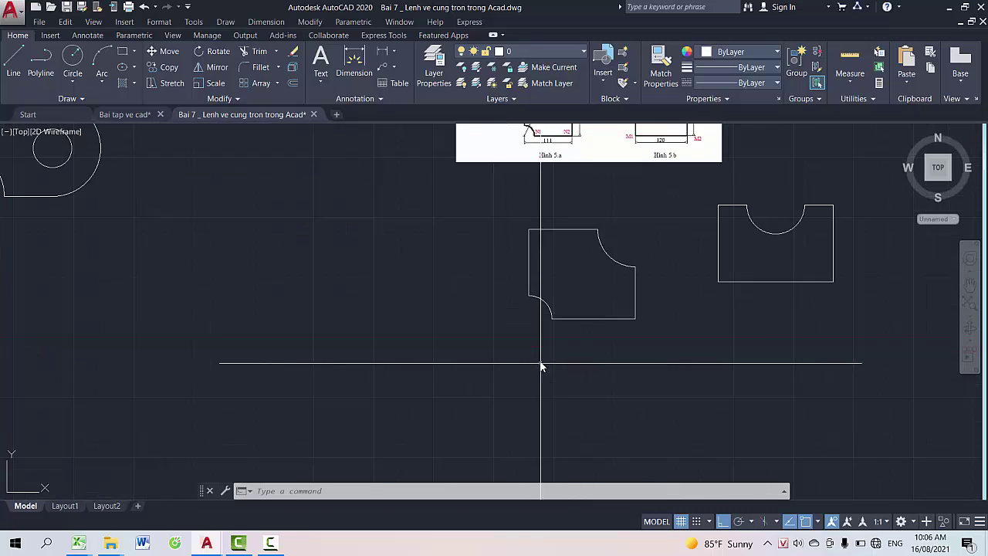
scroll(552, 316, down, 3)
scroll(464, 262, up, 1)
scroll(415, 247, up, 7)
scroll(398, 255, down, 5)
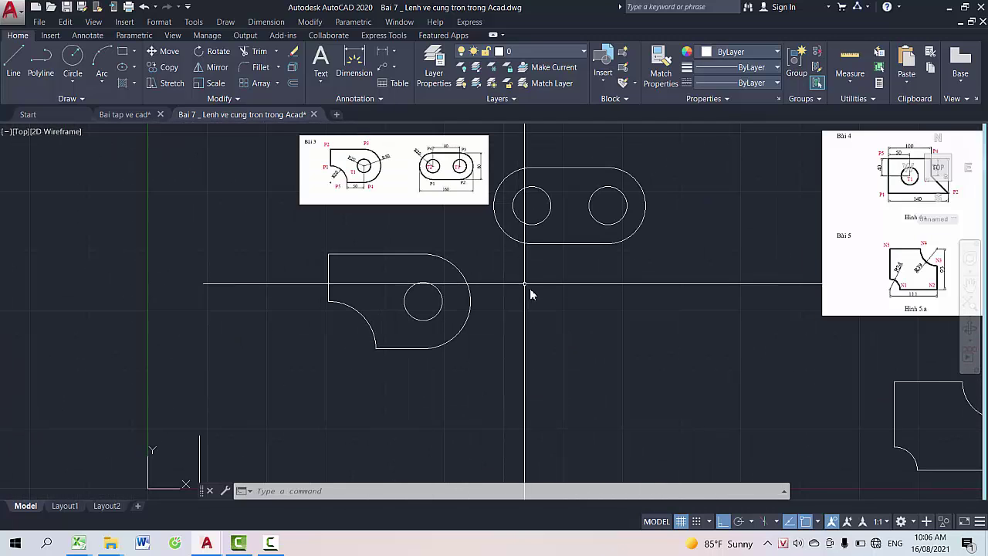
scroll(399, 278, up, 2)
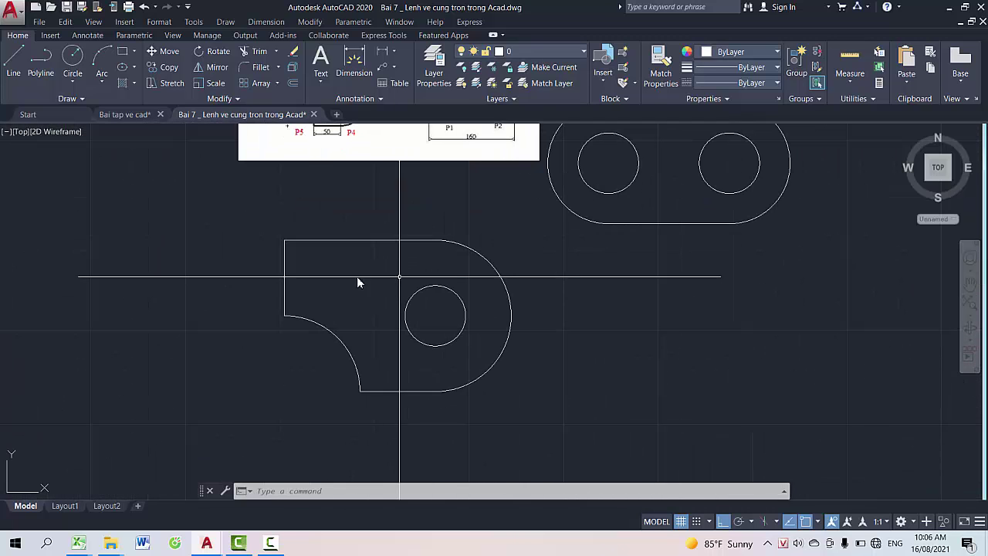
scroll(425, 258, down, 3)
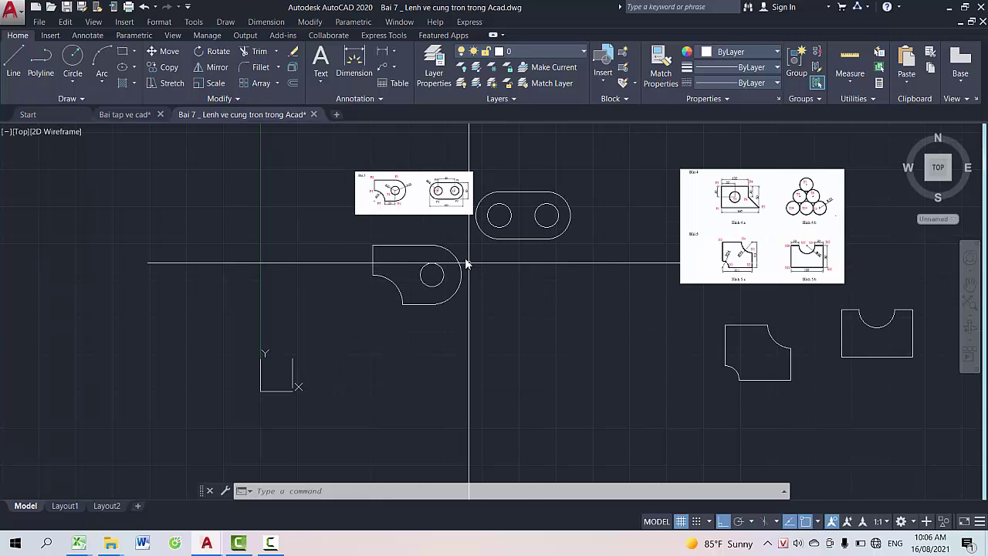
scroll(465, 264, up, 3)
middle_drag(452, 265, 374, 286)
scroll(374, 285, down, 5)
middle_drag(805, 371, 530, 342)
scroll(529, 342, up, 1)
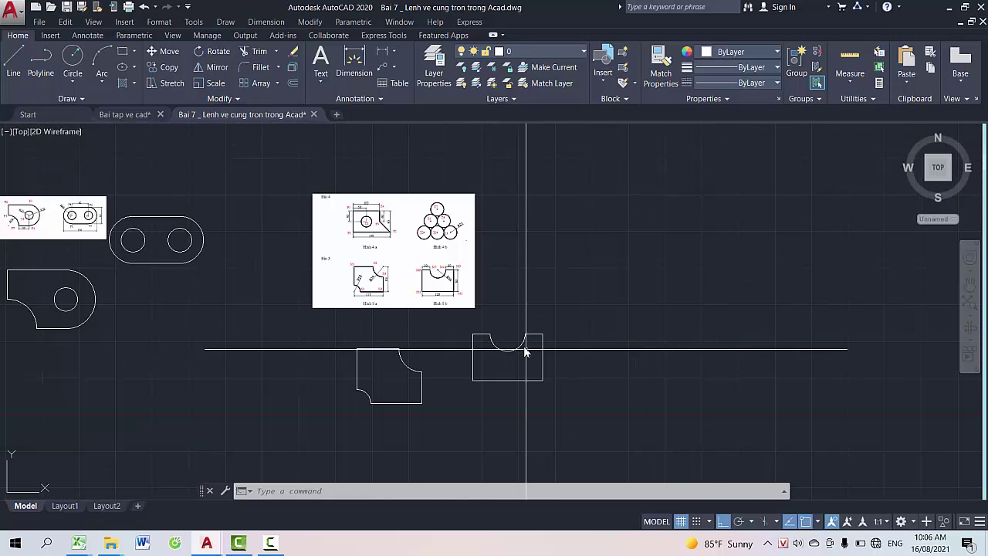
scroll(512, 347, up, 4)
Delete the old notch arc from the top of Hình 5.b.
click(482, 363)
click(463, 378)
key(Delete)
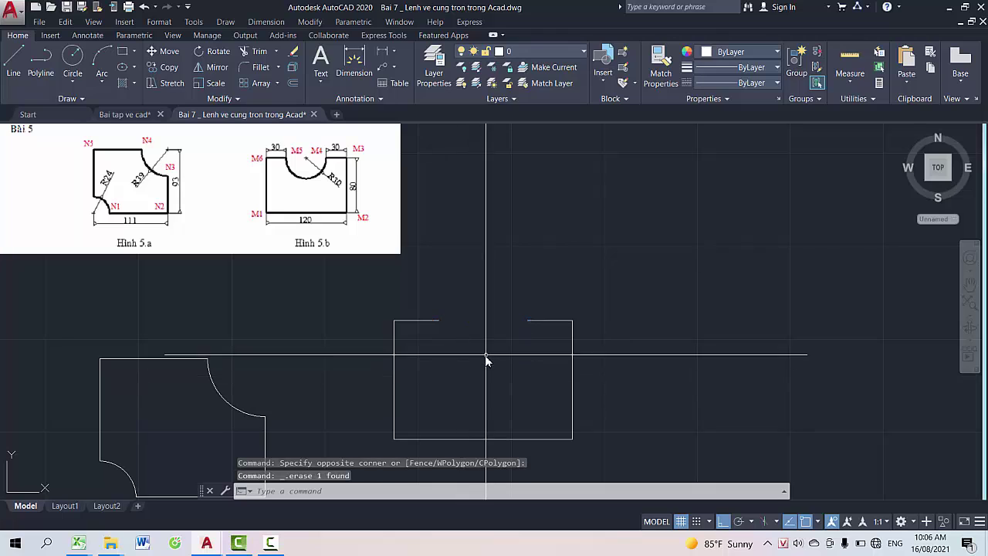
middle_drag(468, 400, 589, 395)
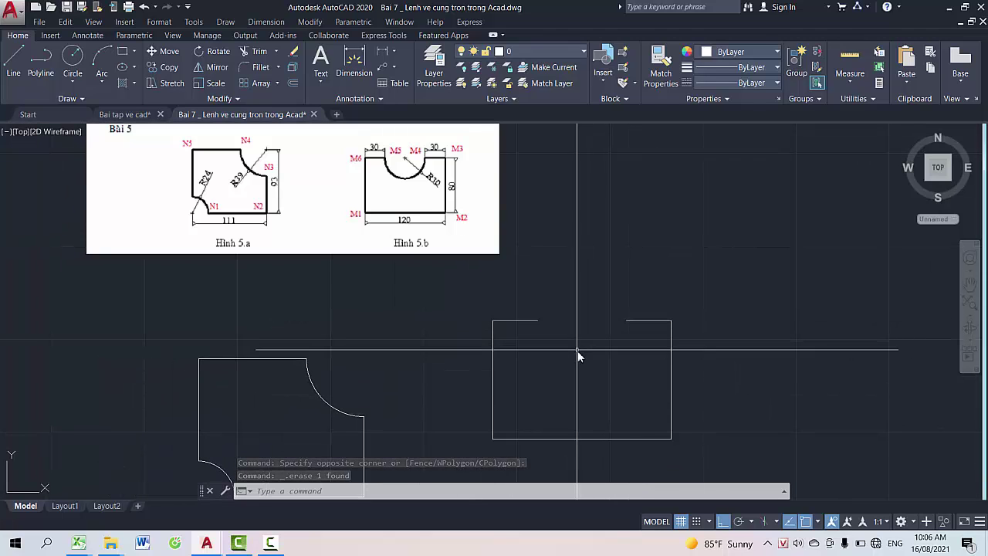
Draw a new R30 arc from the top edge's inner end, center 30 left, angle -180.
text(a)
key(Return)
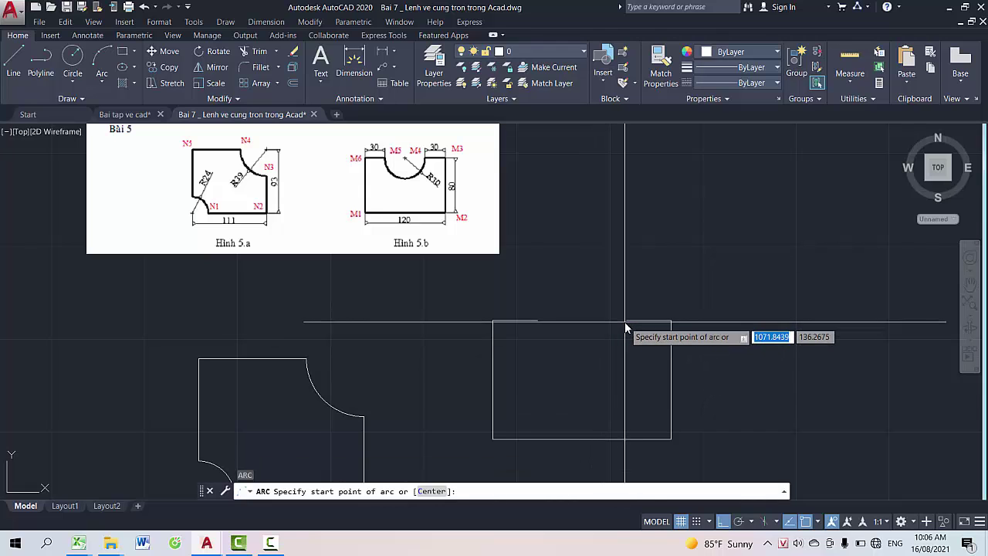
click(624, 322)
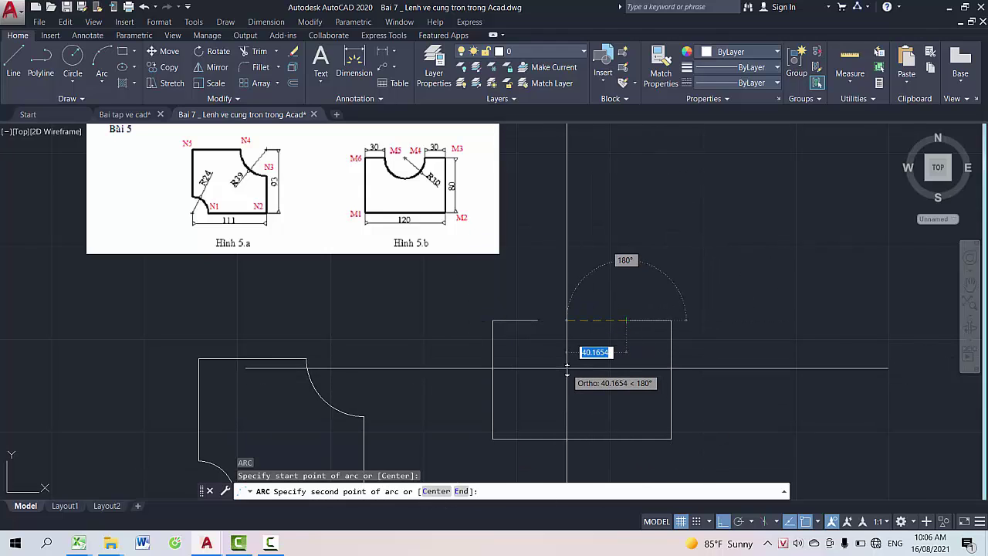
text(c)
key(Return)
text(-3)
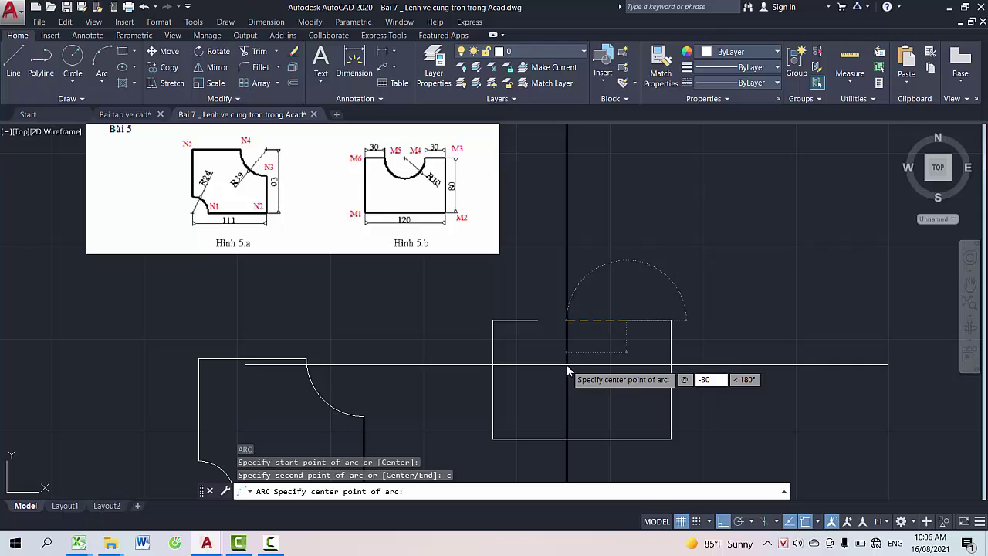
text(0)
key(Return)
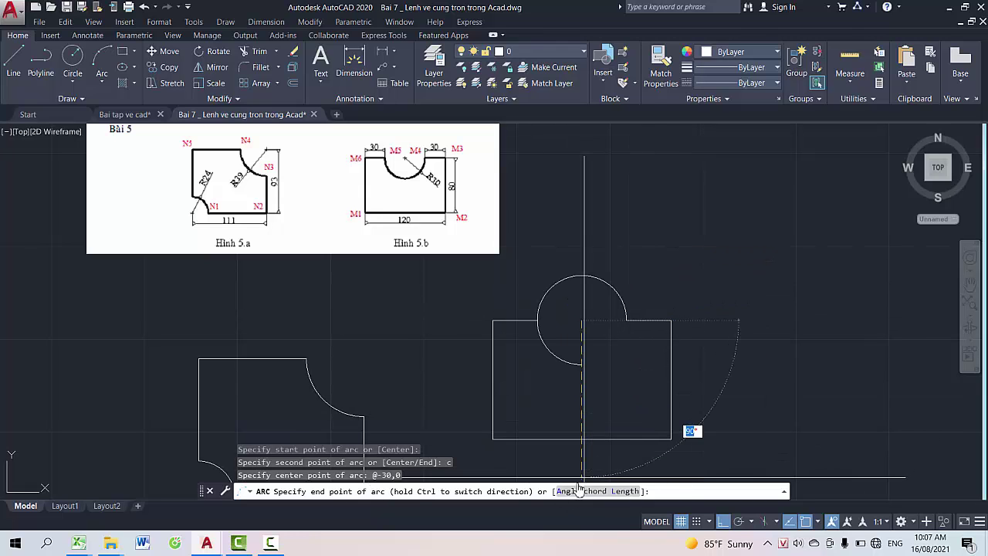
text(a)
key(Return)
text(-180)
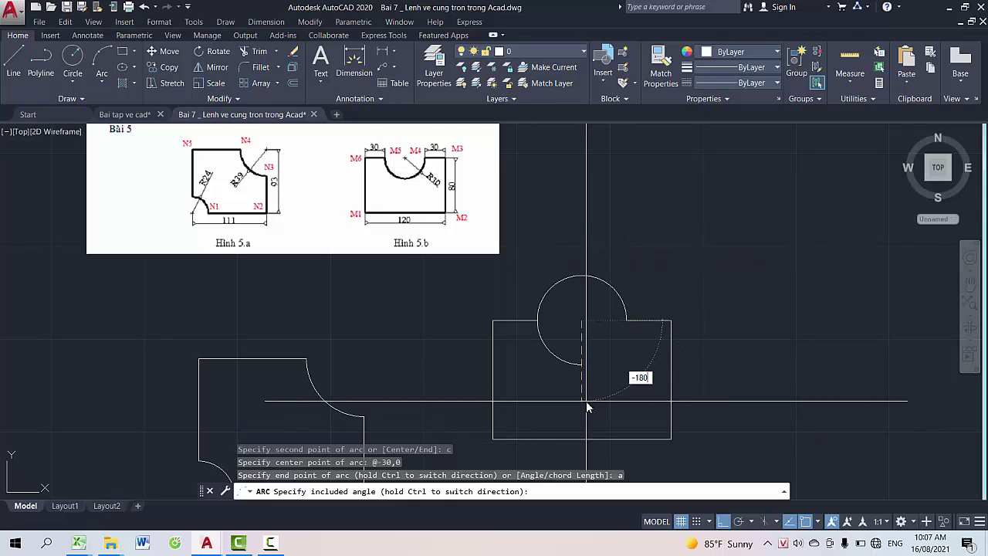
key(Return)
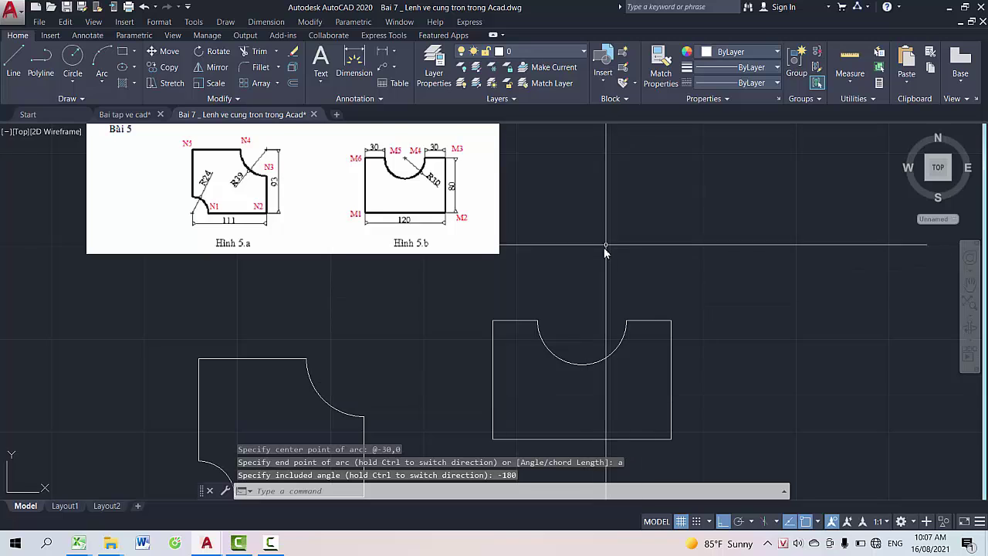
scroll(606, 249, down, 2)
Move the oval and its two circles straight down, level with the left part's circle.
middle_drag(519, 271, 648, 310)
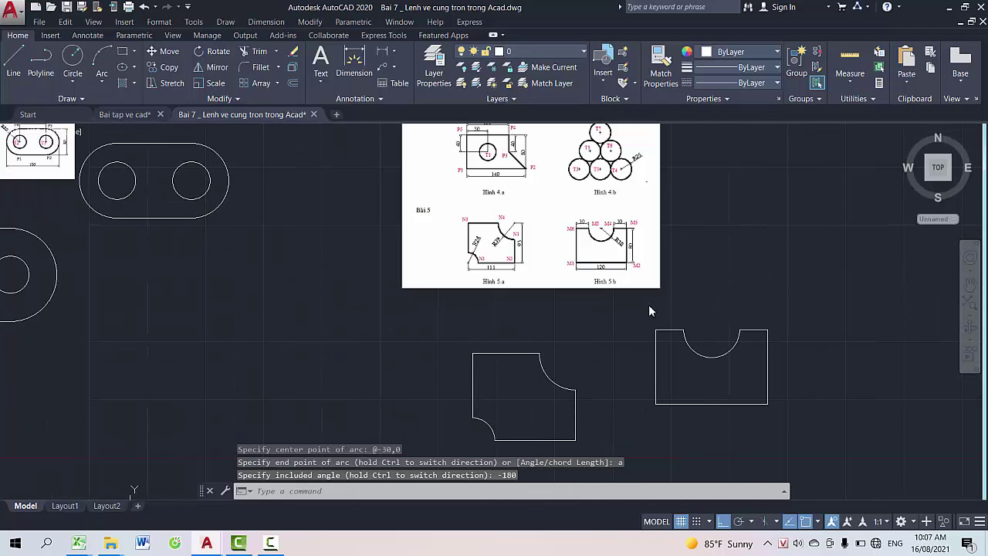
mouse_move(477, 335)
middle_down()
mouse_move(565, 335)
mouse_move(584, 352)
middle_up()
mouse_move(450, 290)
middle_down()
mouse_move(490, 294)
mouse_move(534, 361)
middle_up()
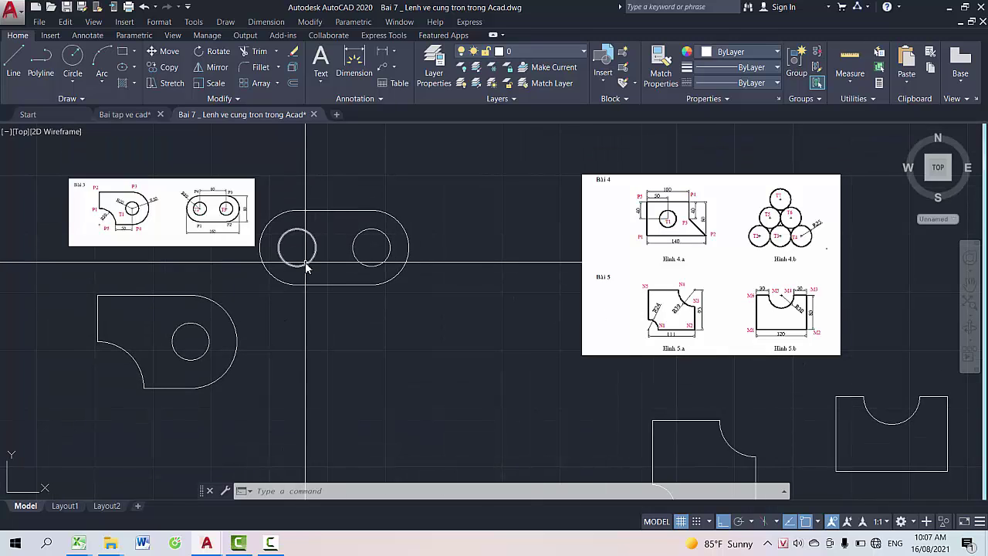
text(m)
key(Return)
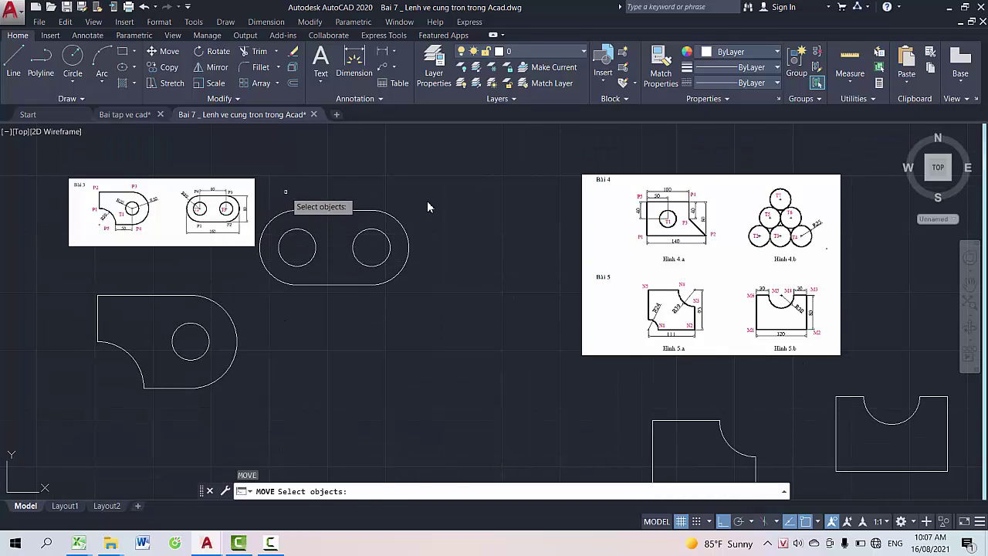
click(492, 202)
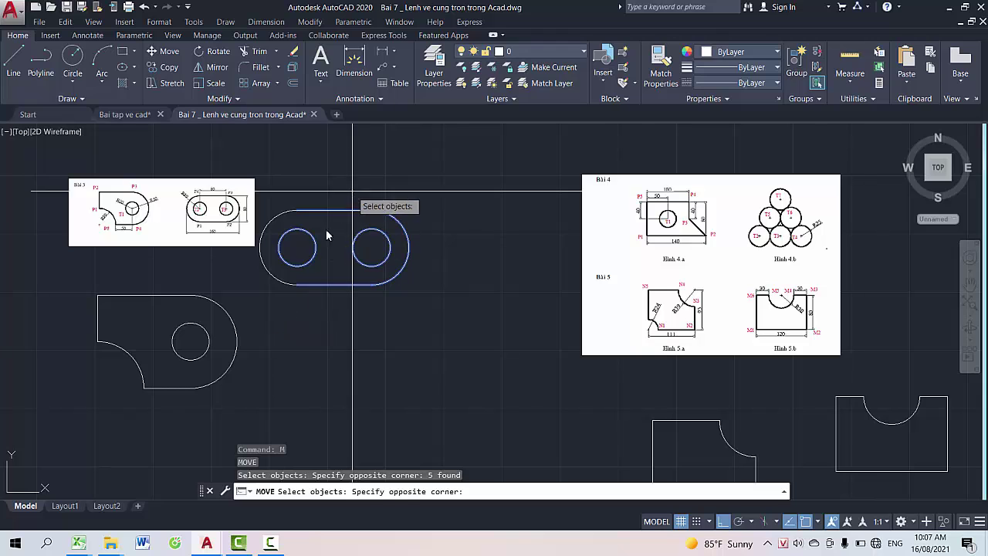
click(414, 154)
click(265, 287)
key(Return)
click(465, 247)
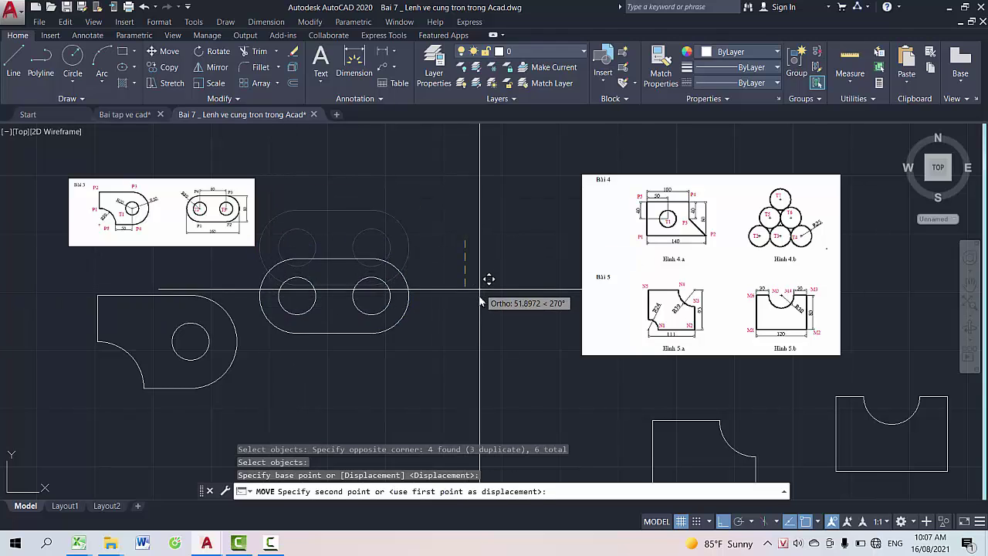
click(483, 338)
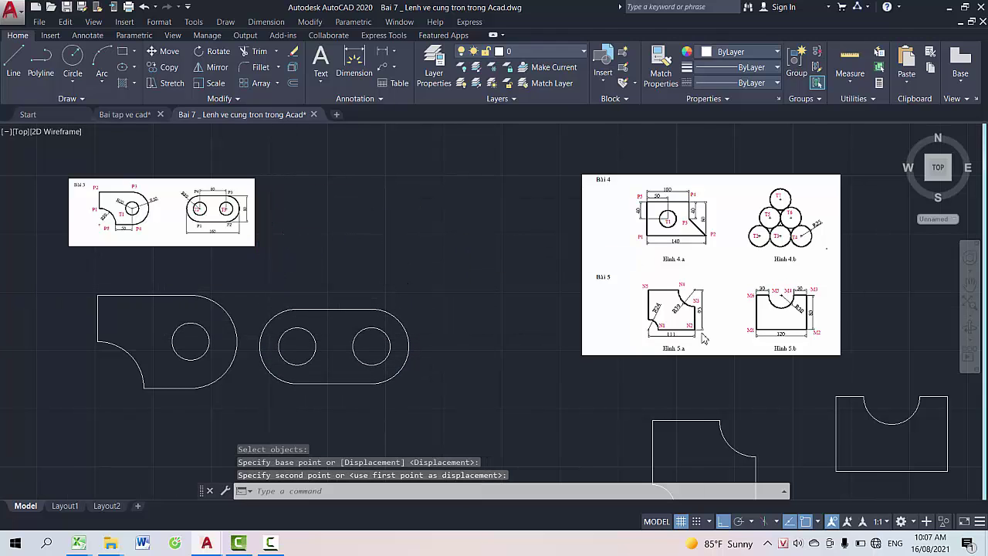
scroll(617, 294, down, 3)
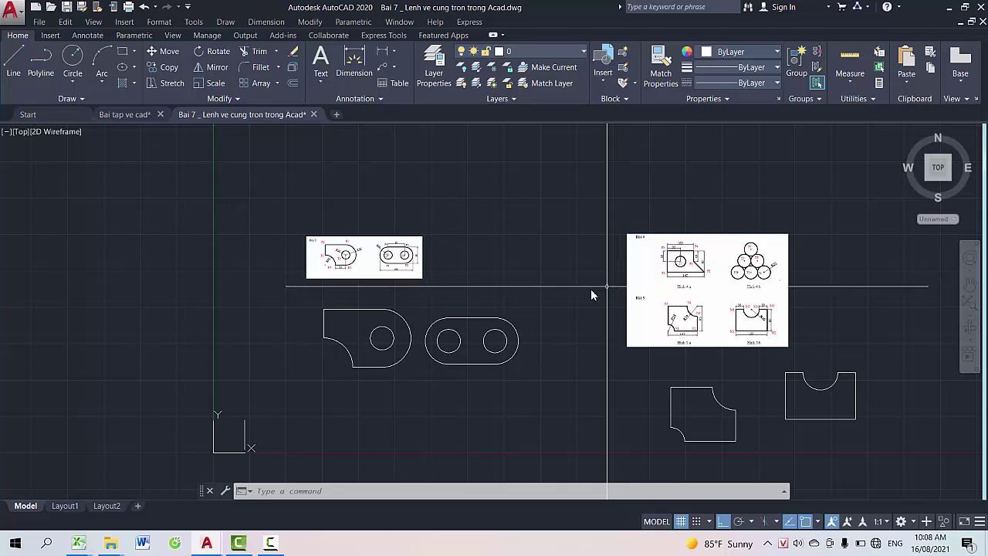
middle_drag(544, 364, 486, 324)
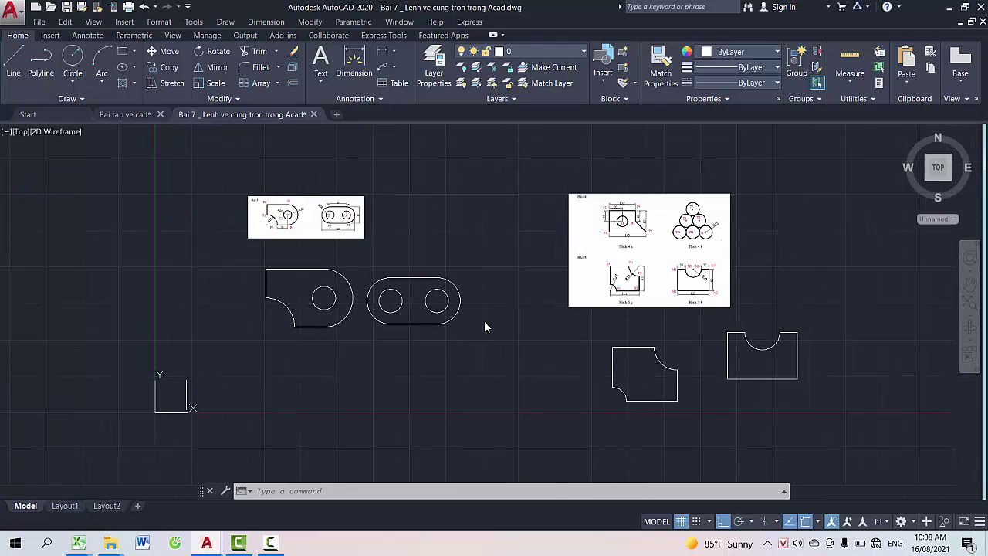